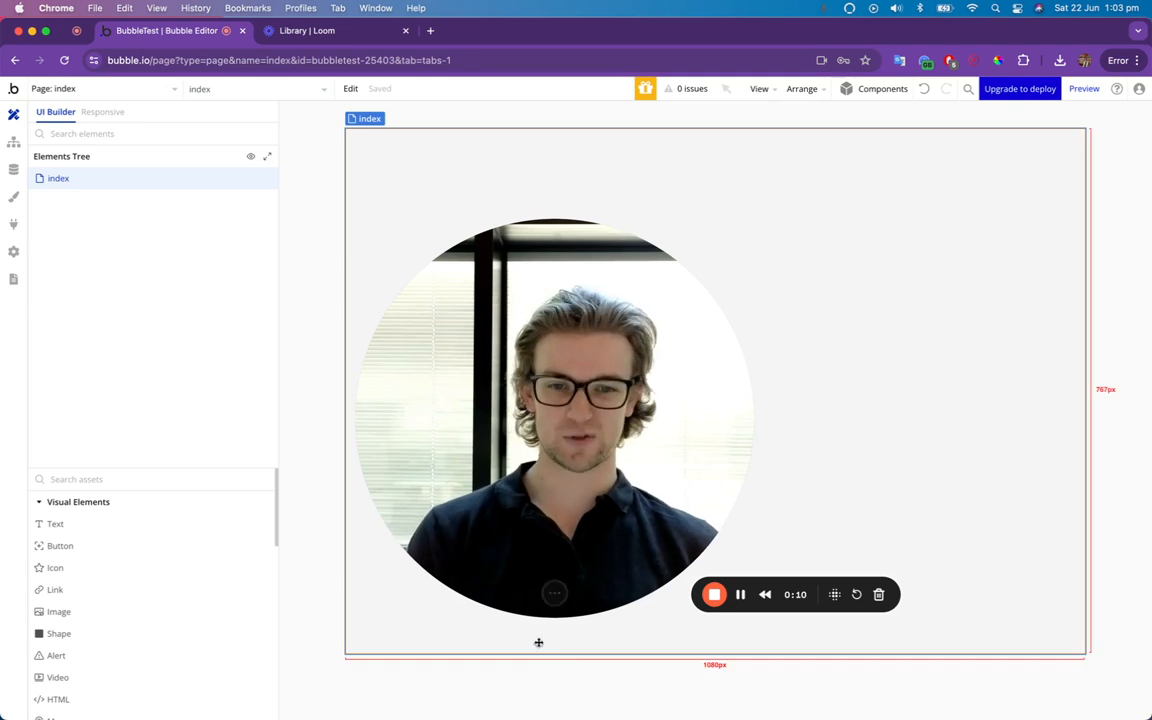
click(548, 594)
drag(426, 553, 1038, 639)
double_click(423, 375)
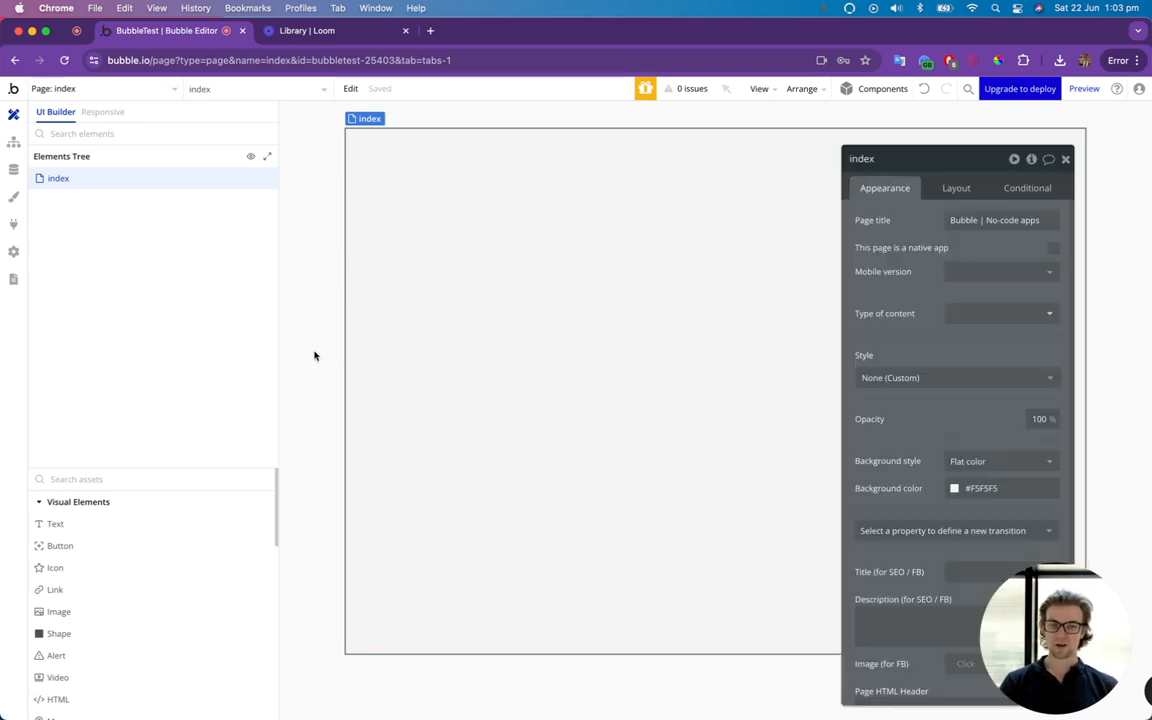
click(1065, 159)
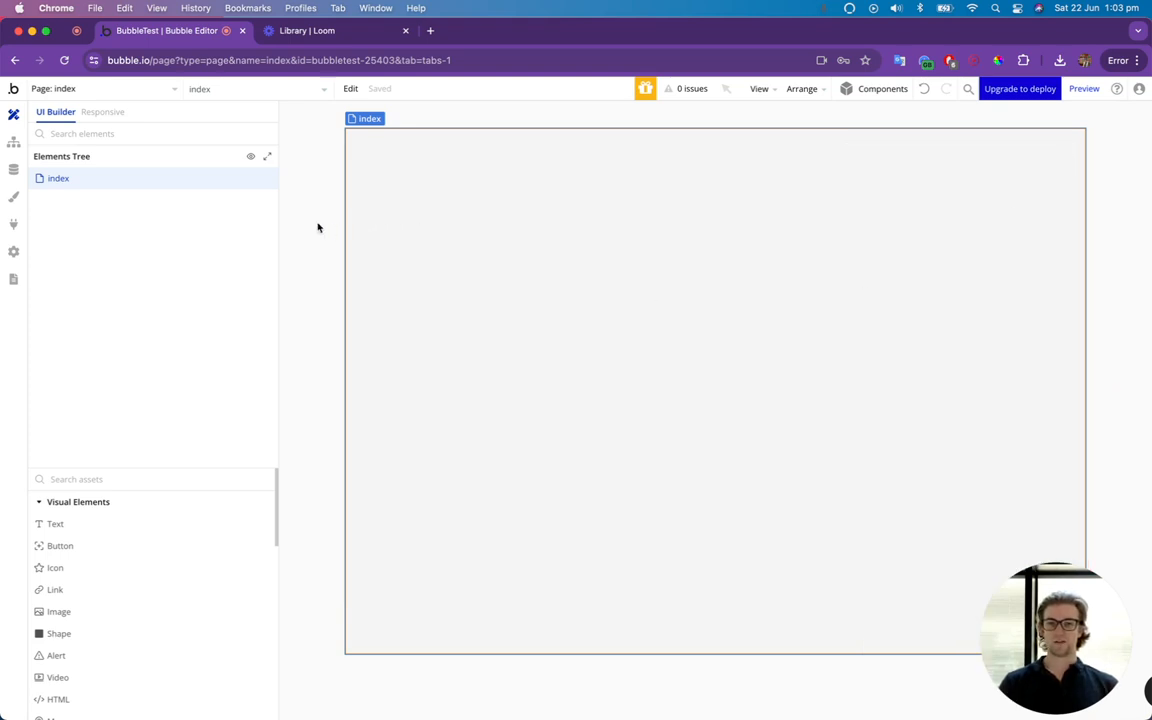
click(118, 90)
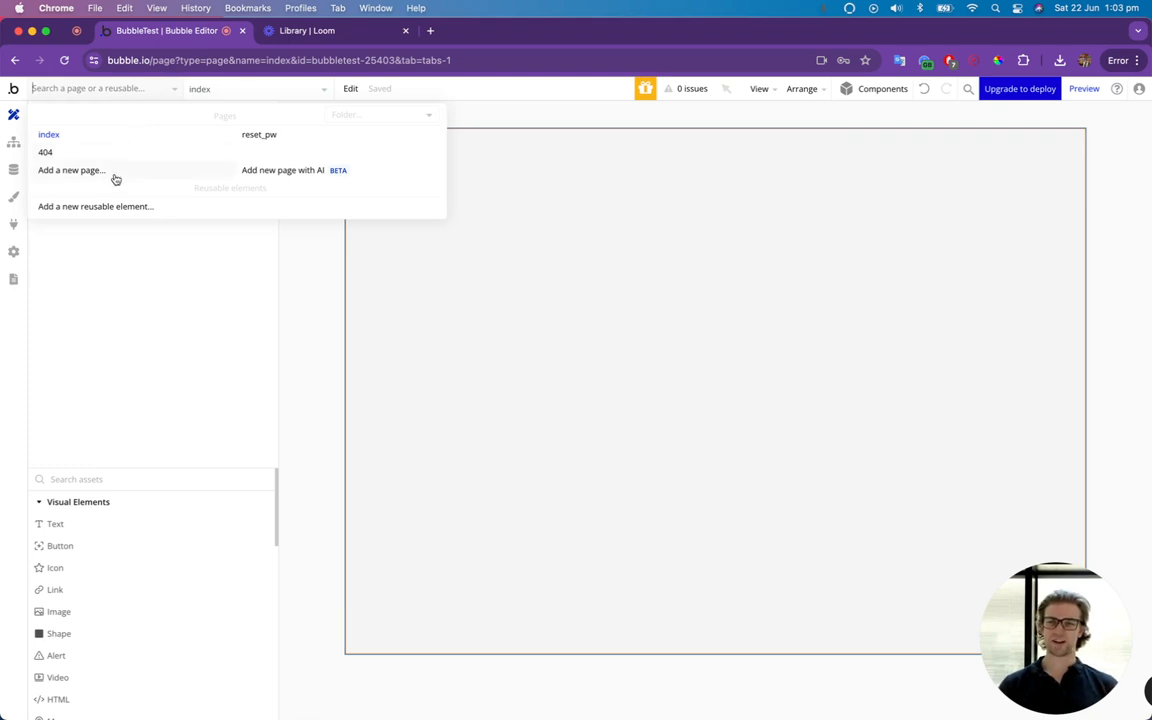
click(308, 278)
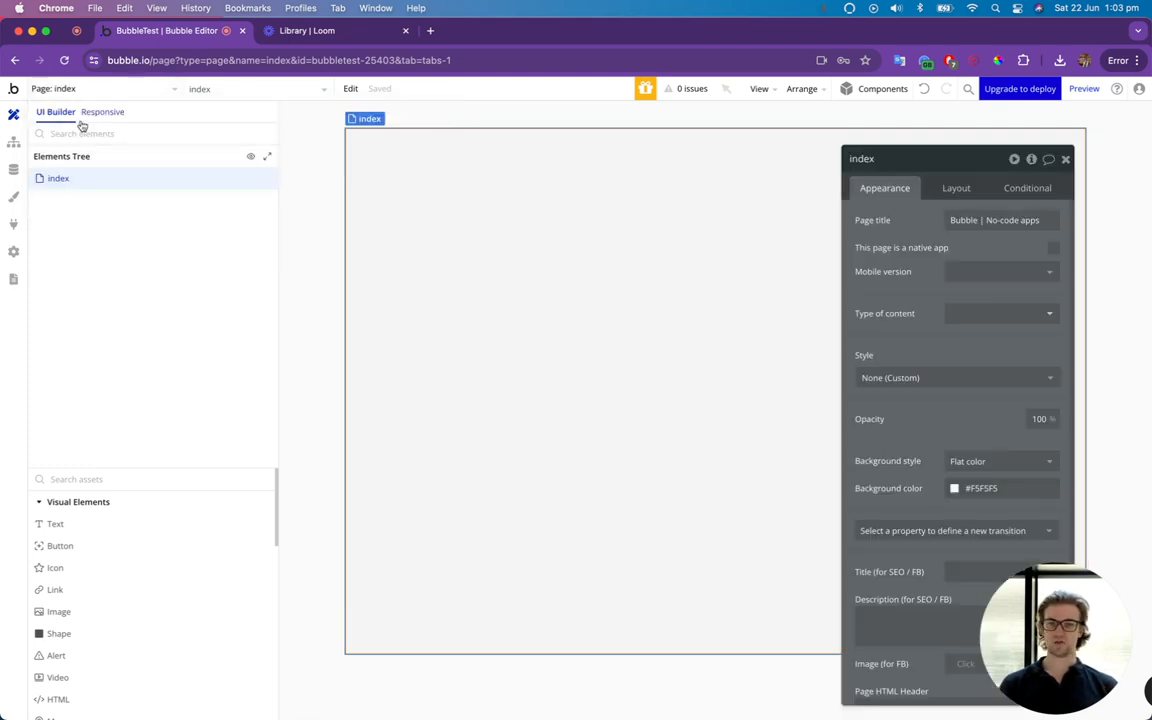
Create a new page named "signup" without cloning an existing page.
click(70, 86)
click(72, 168)
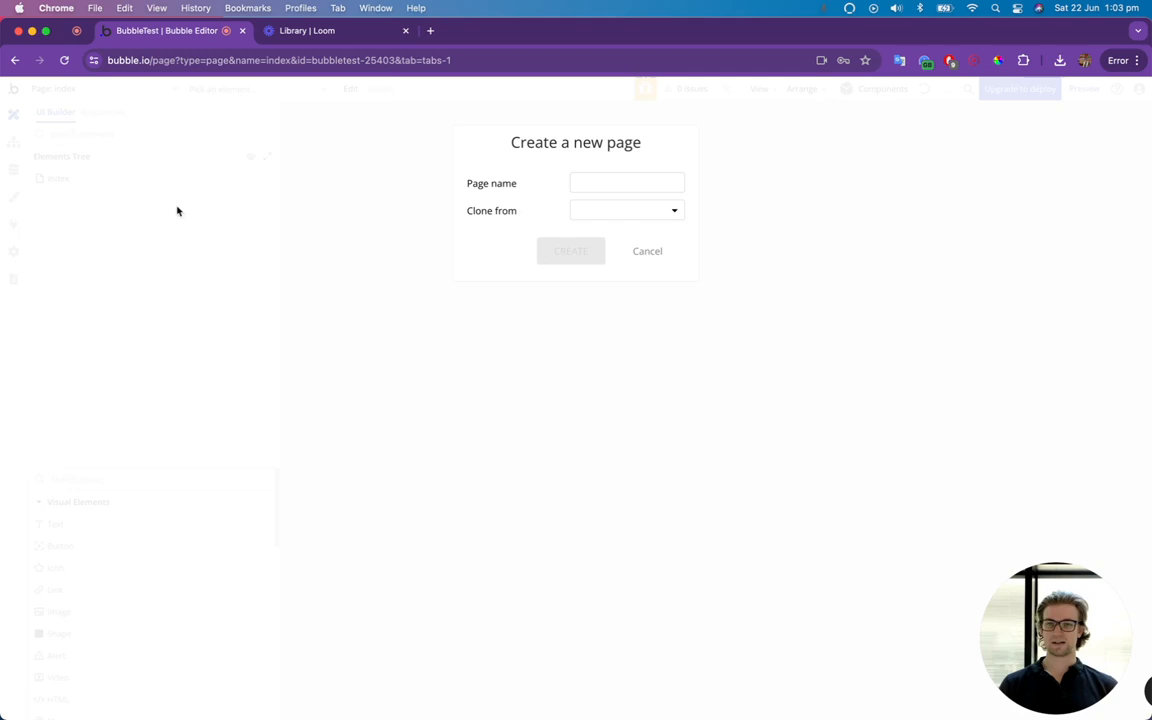
click(612, 184)
text(sign)
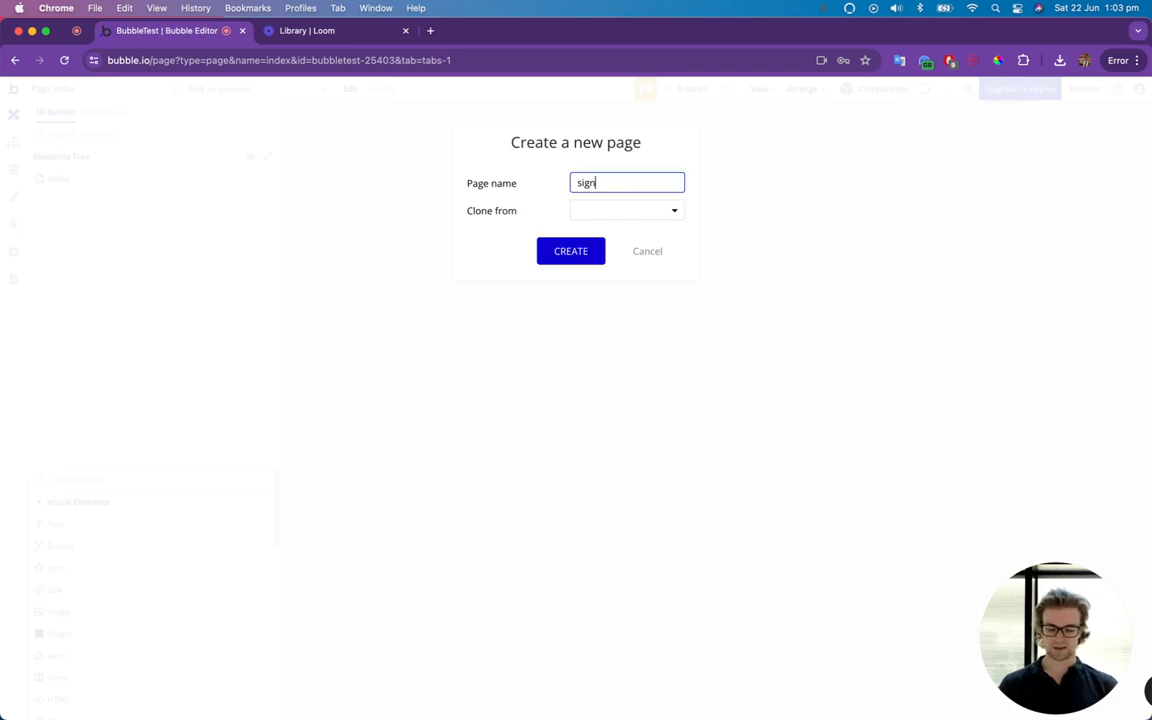
text(up)
click(583, 250)
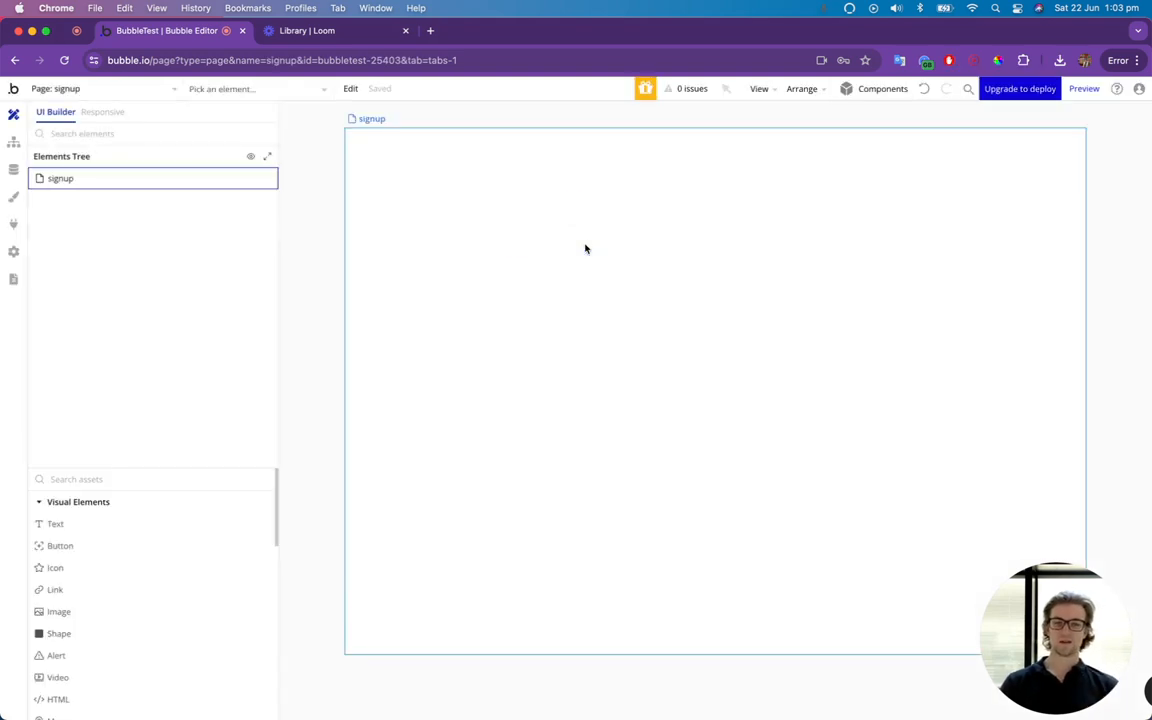
Set the signup page's background color to #F5F5F5.
double_click(553, 368)
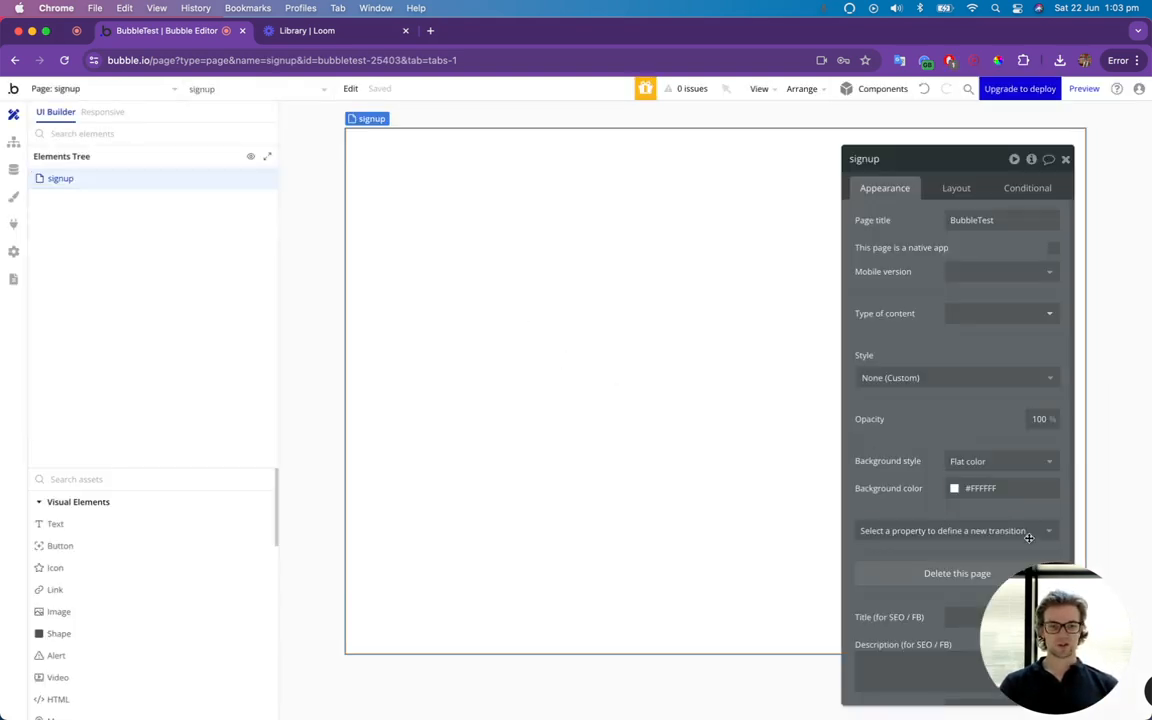
click(1003, 488)
key(BackSpace)
key(BackSpace)
key(BackSpace)
key(BackSpace)
key(BackSpace)
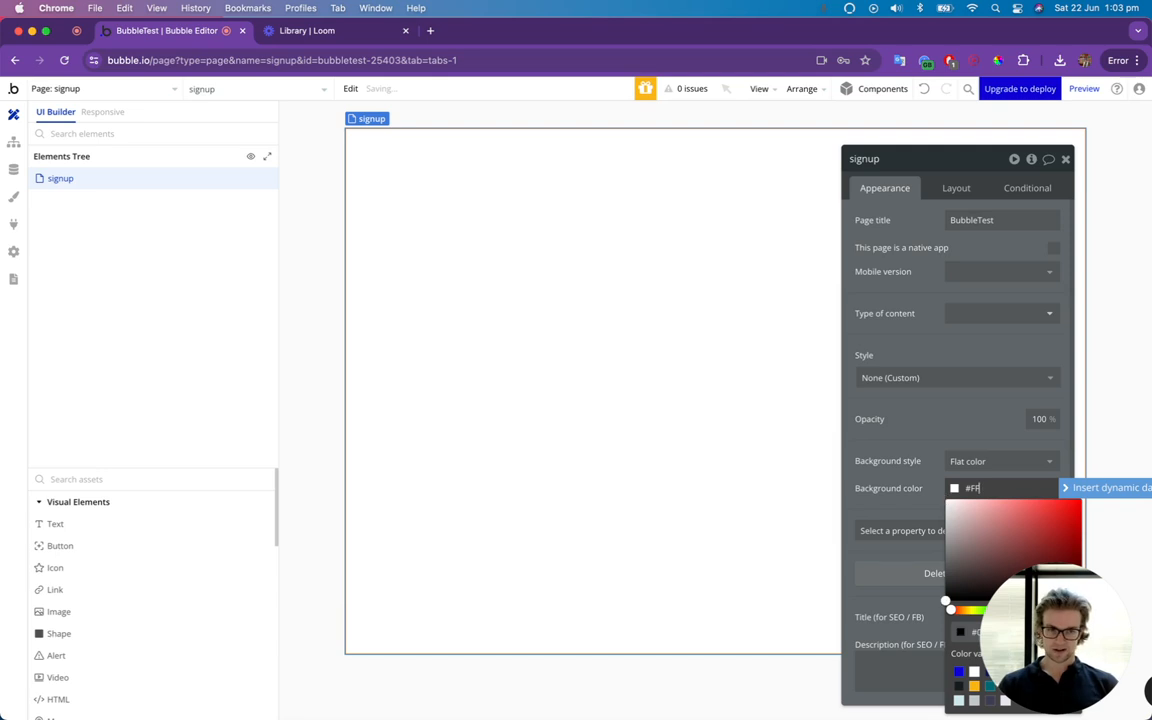
text(f5f5)
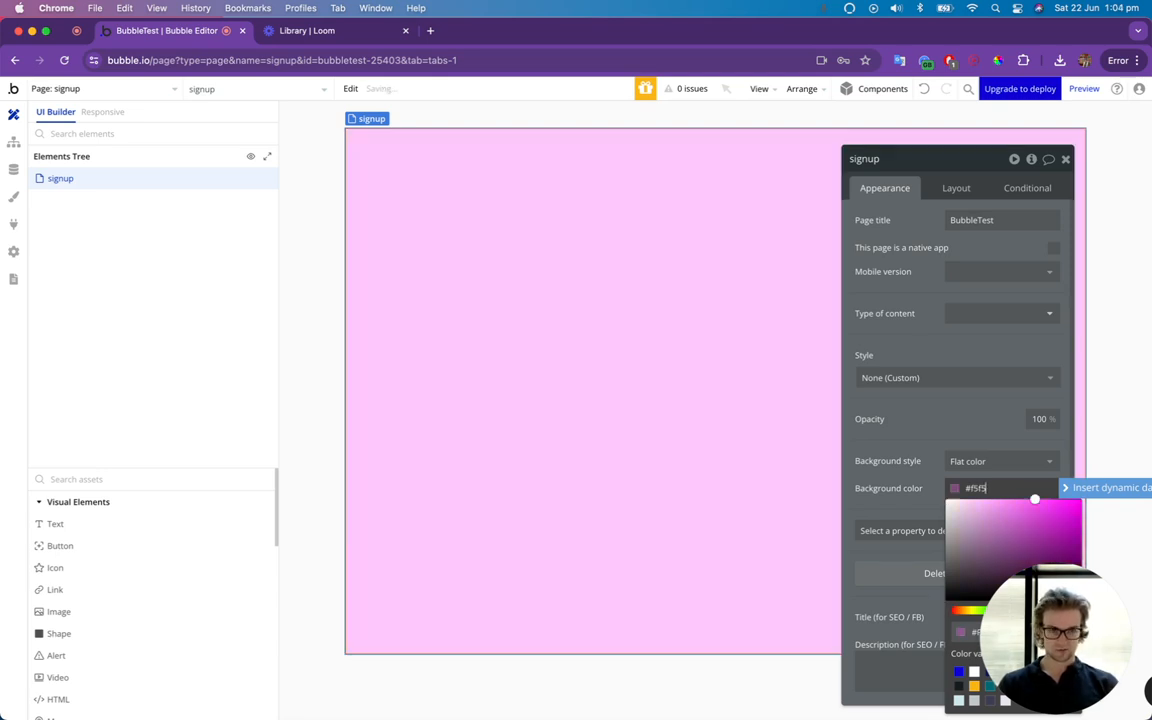
text(f5)
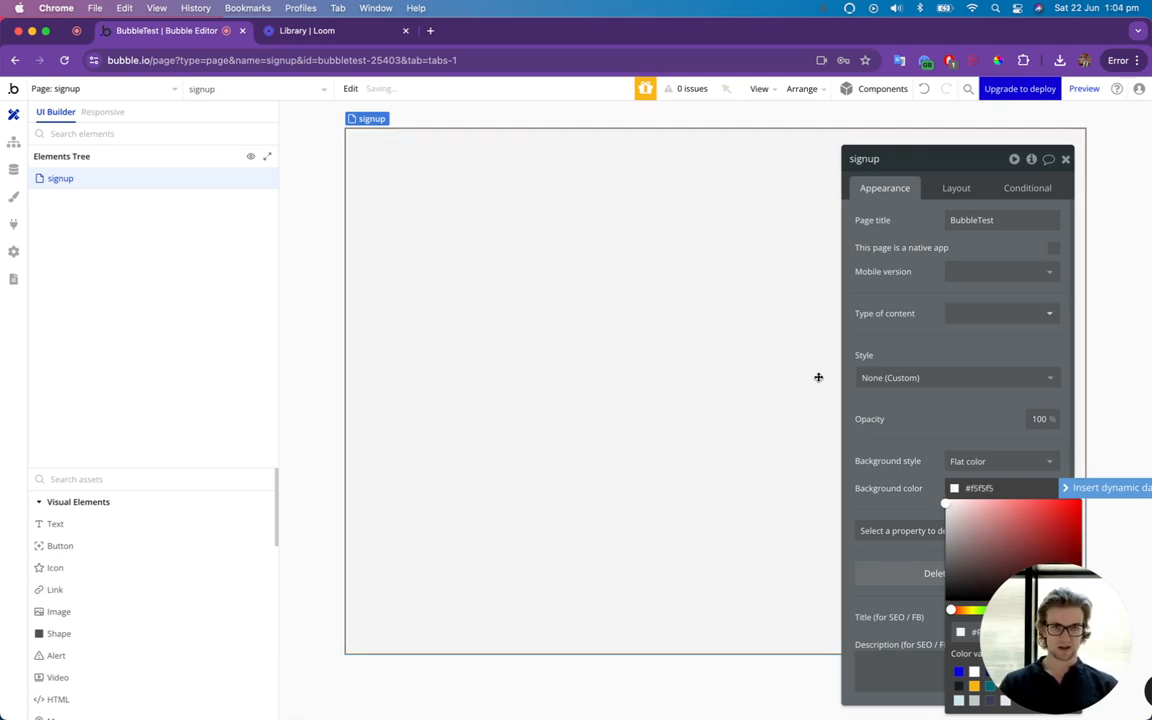
click(522, 313)
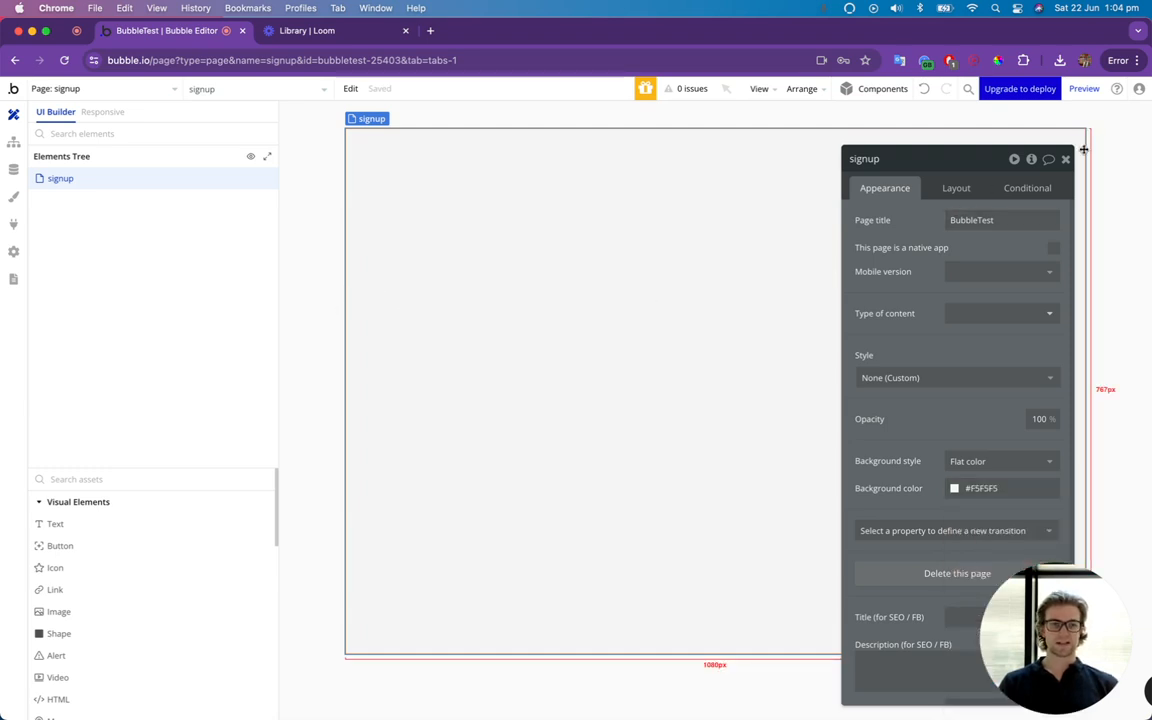
Change the signup page's container layout to Column and close its properties.
click(955, 188)
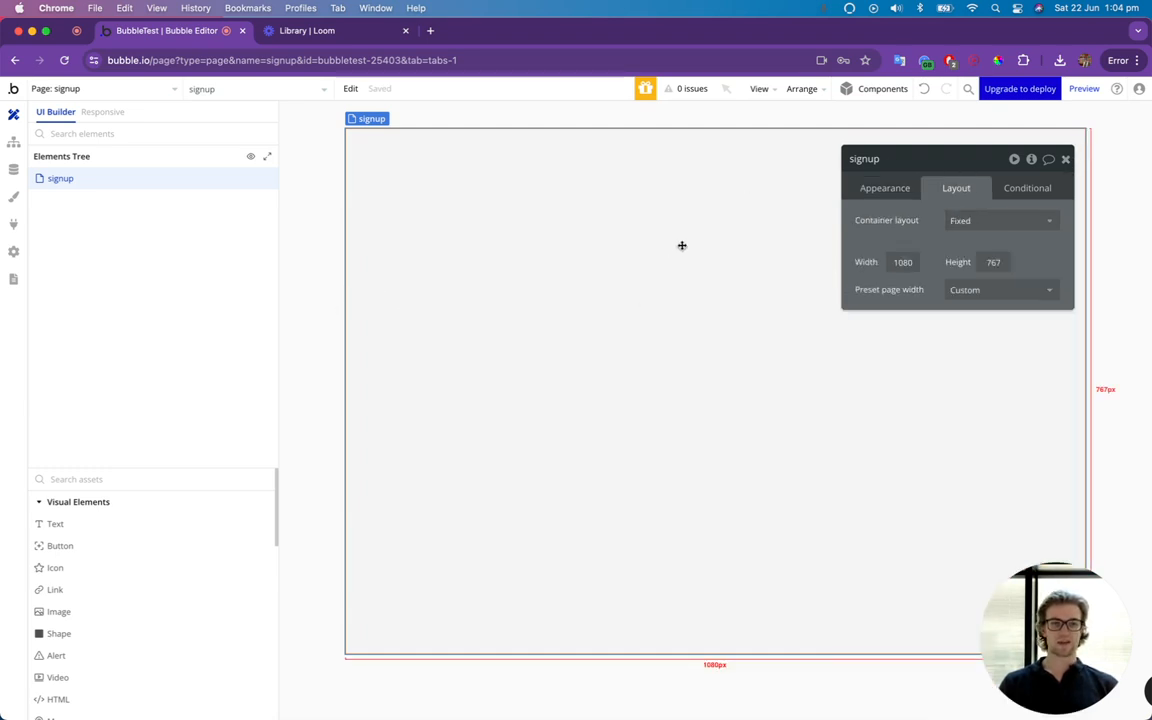
click(1003, 221)
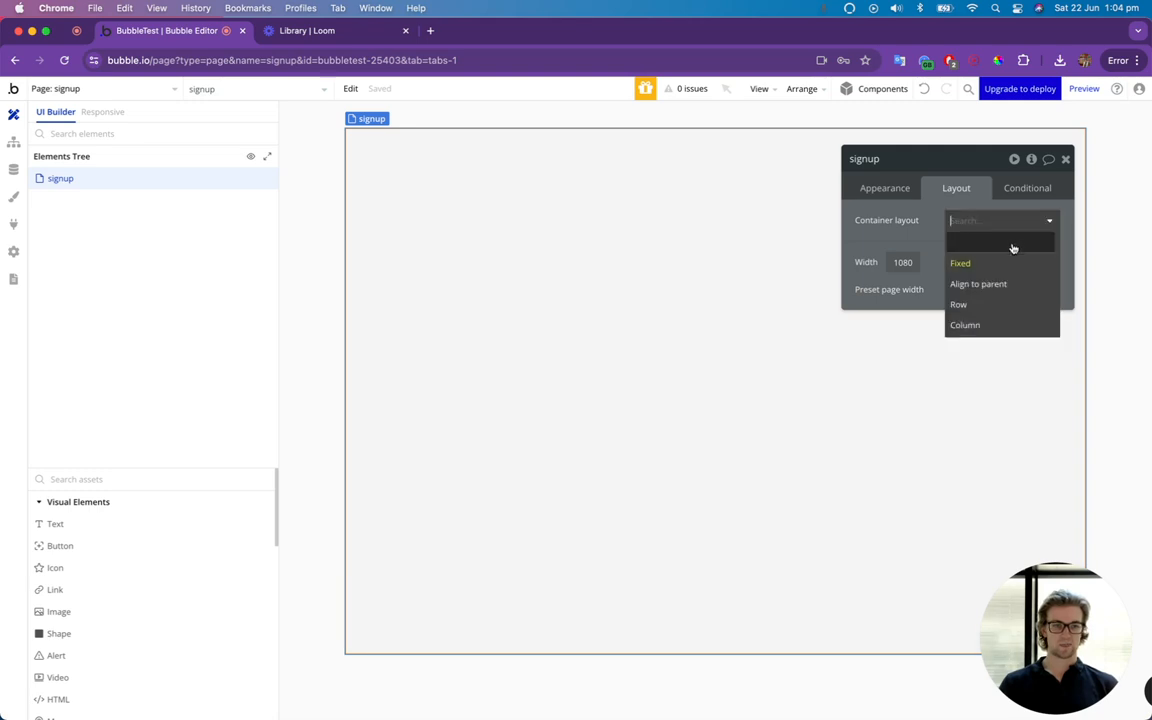
click(986, 323)
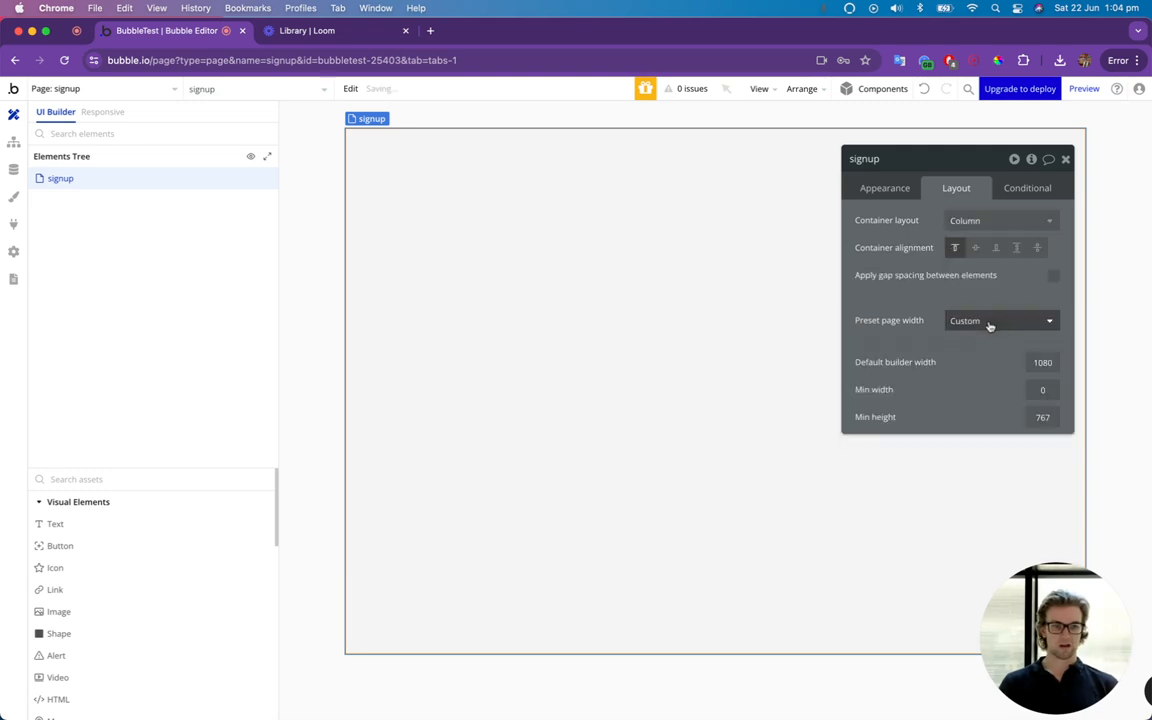
click(1068, 160)
Find the Group container among the assets and add one to the signup page.
click(190, 479)
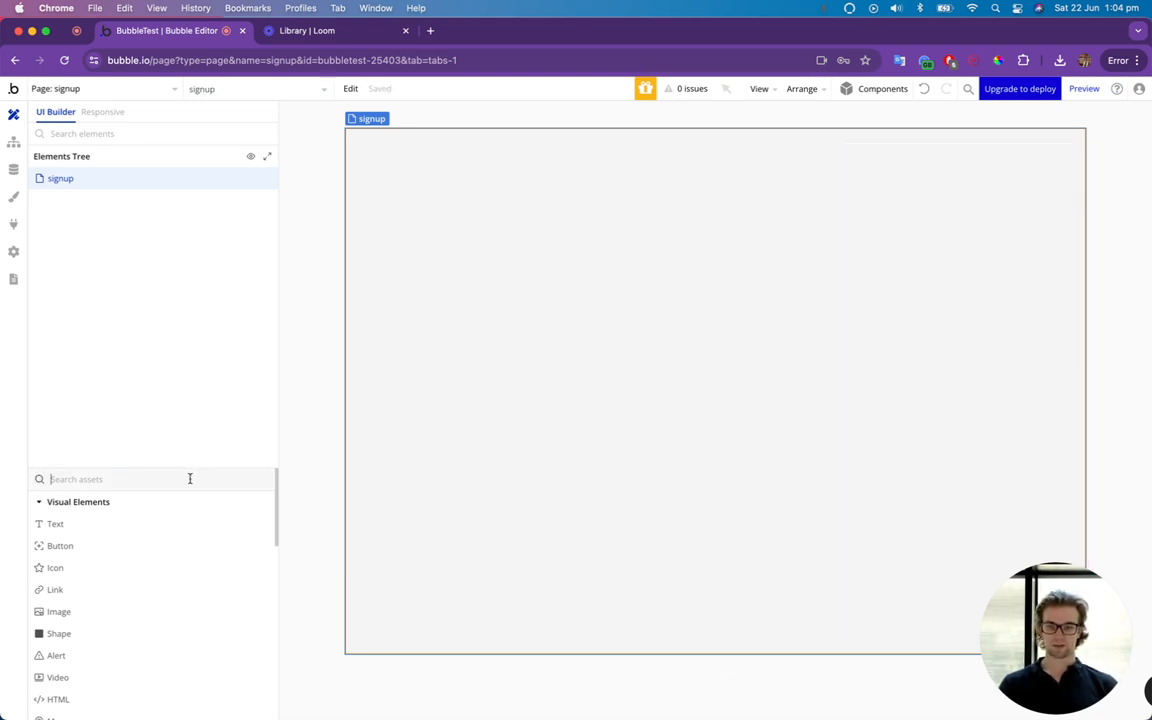
text(group)
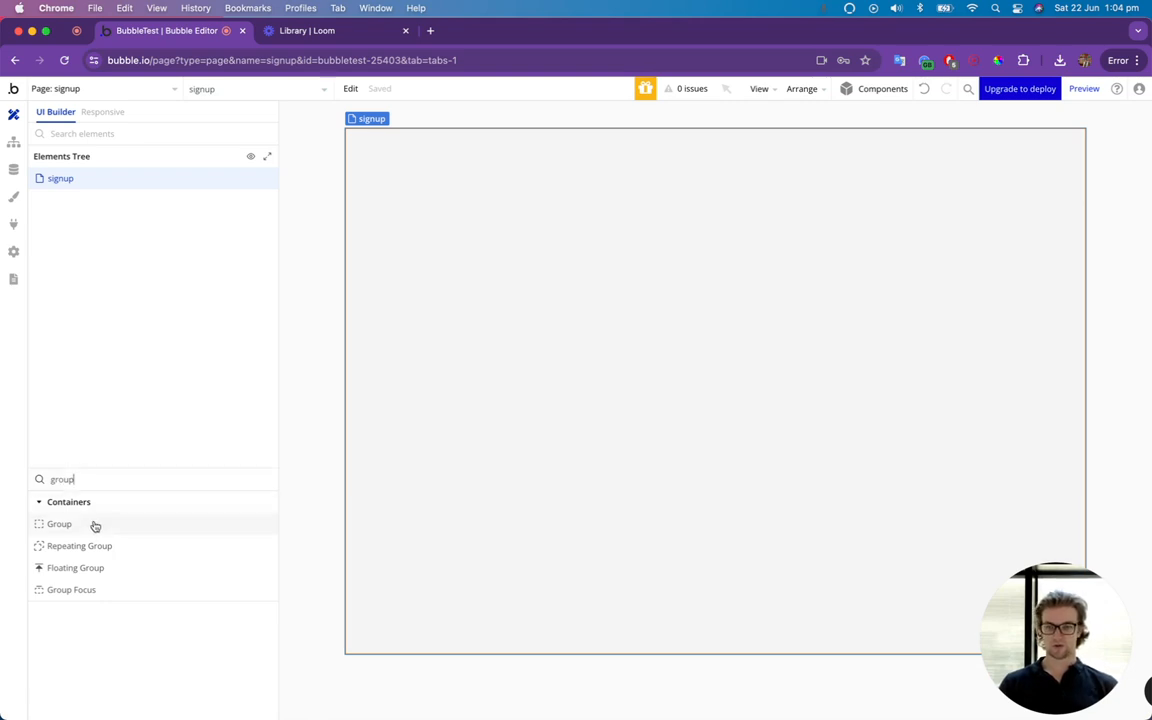
drag(93, 525, 570, 409)
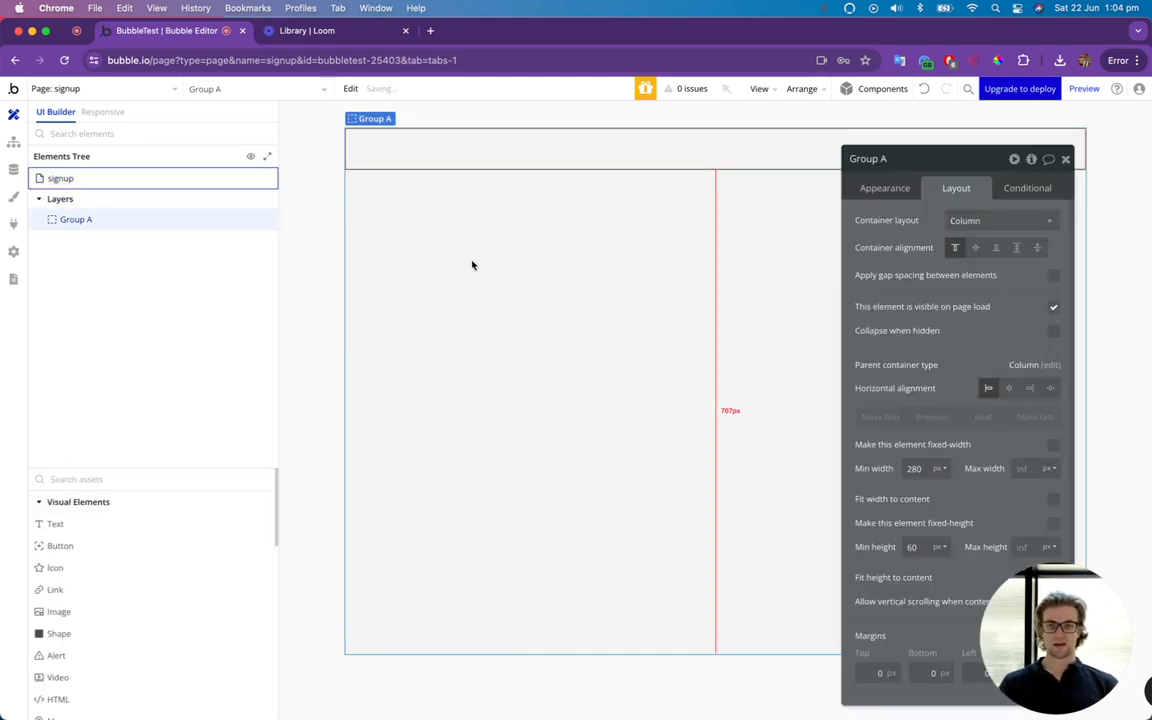
Rename the new group as "Page Content".
drag(948, 170, 845, 132)
click(762, 121)
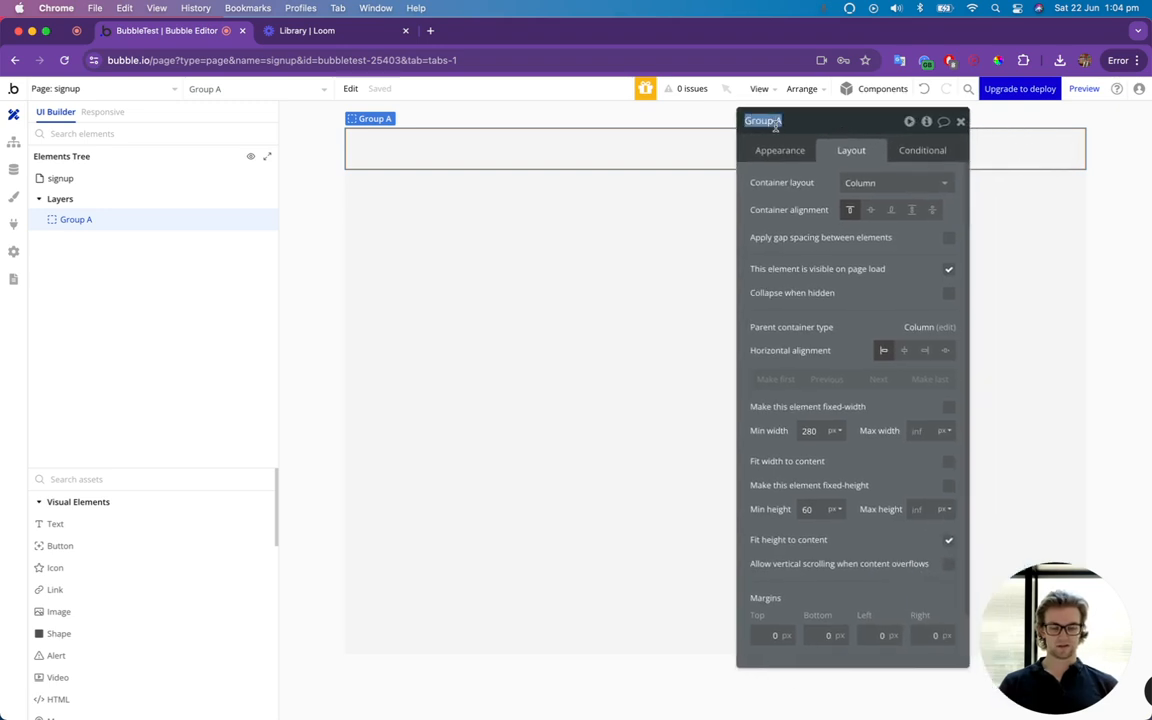
text(Page Contwn)
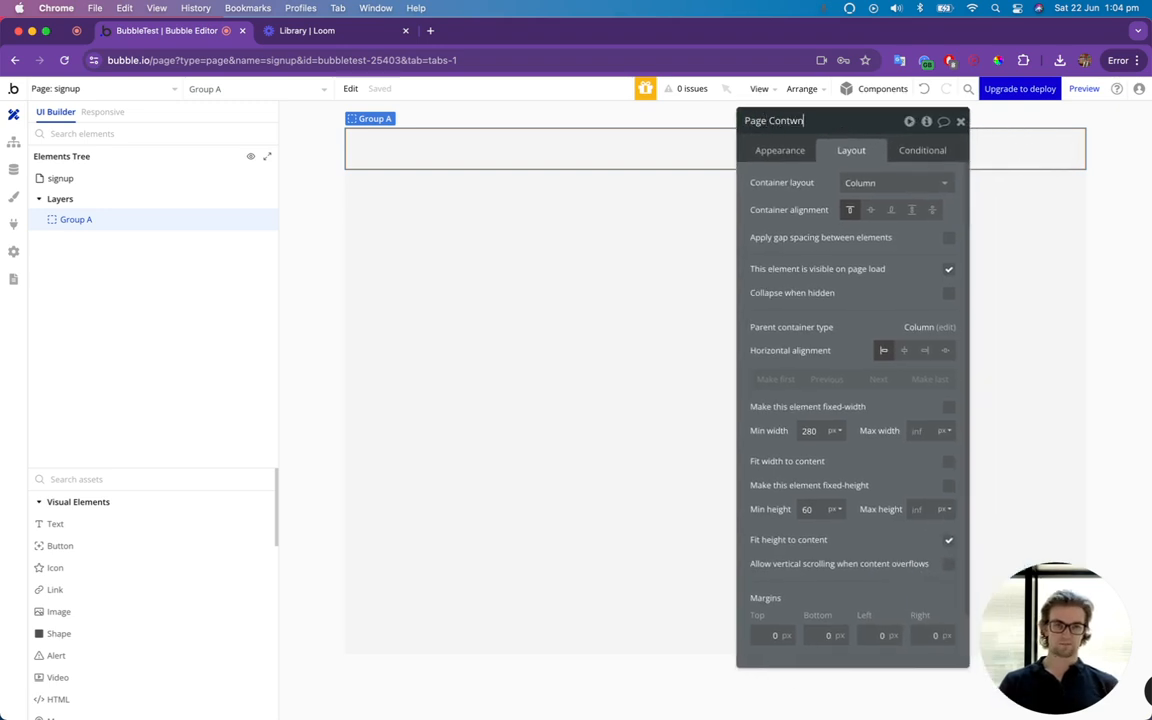
key(BackSpace)
key(BackSpace)
text(ent)
key(Return)
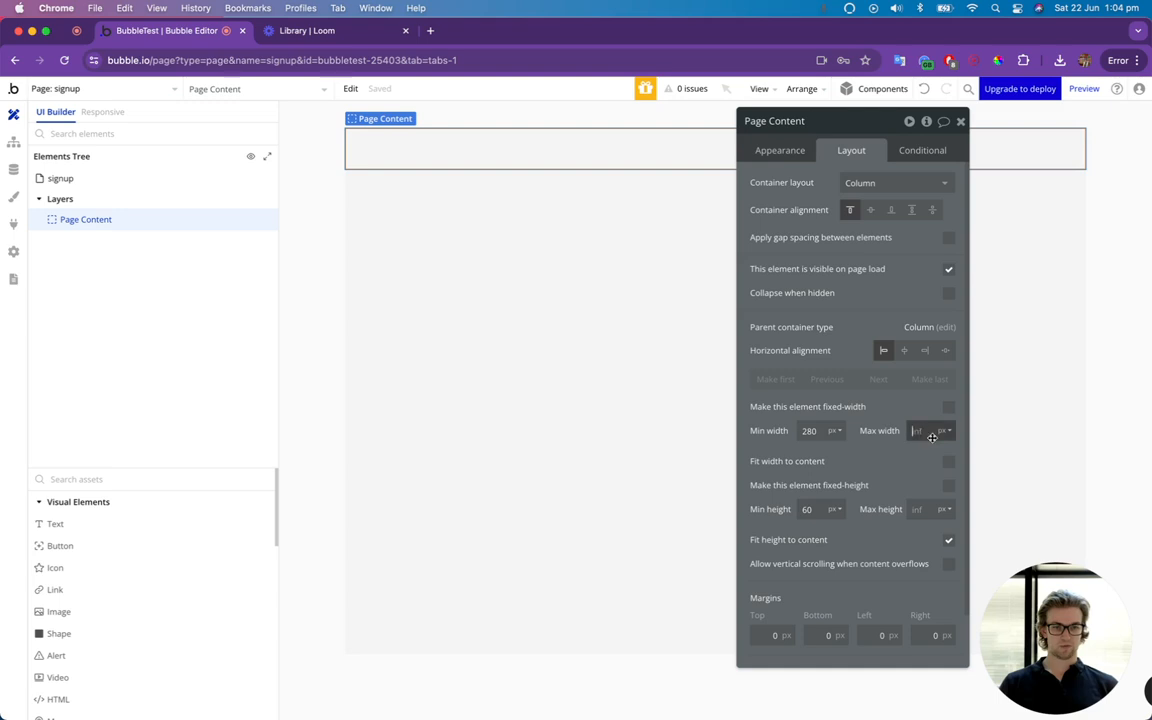
Set the Page Content group's min width to 200 px and max width to 500 px, and center it horizontally.
double_click(809, 430)
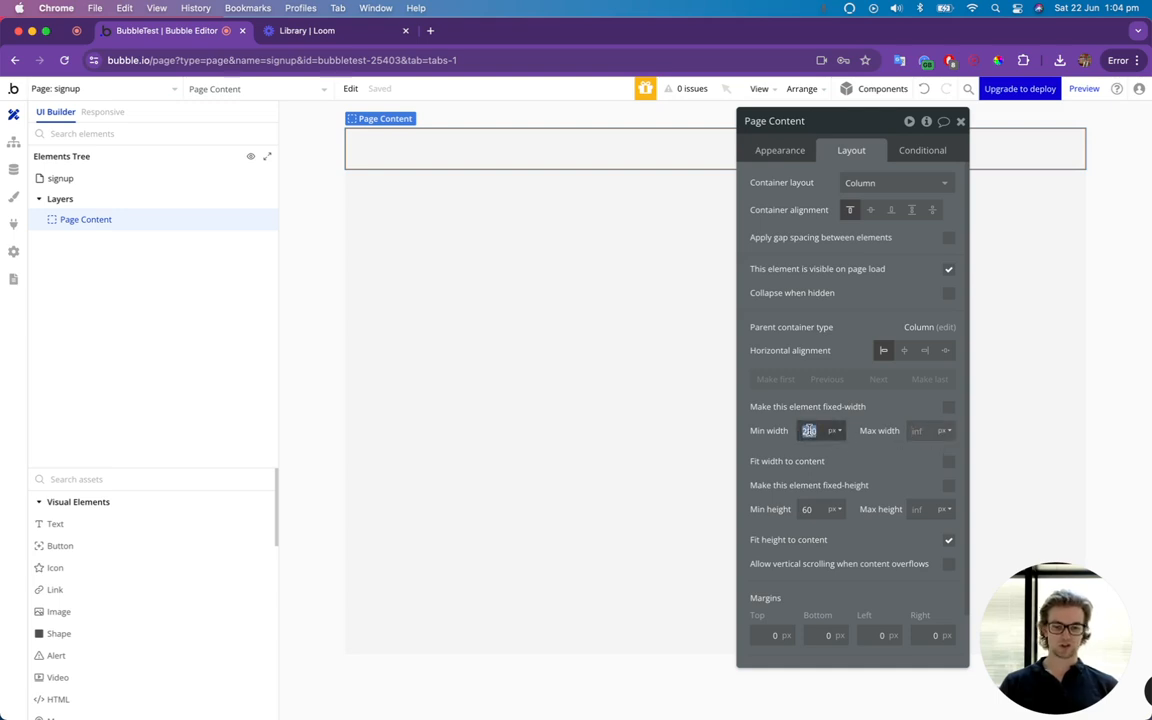
text(200)
text(50)
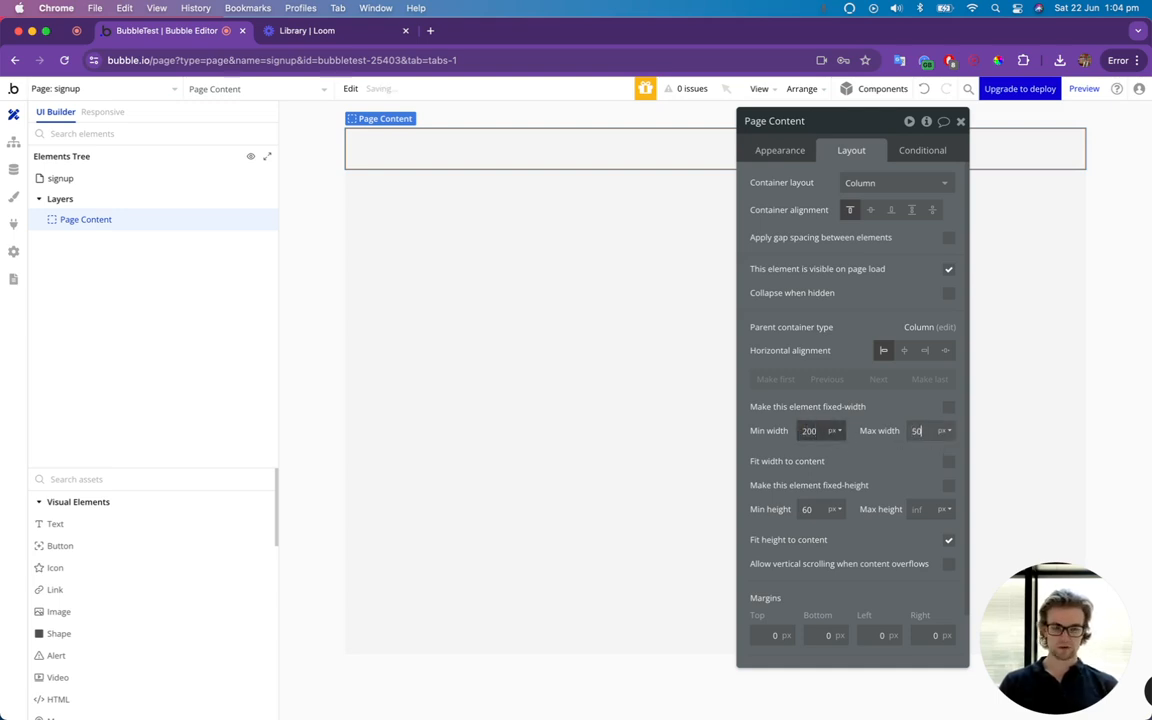
text(0)
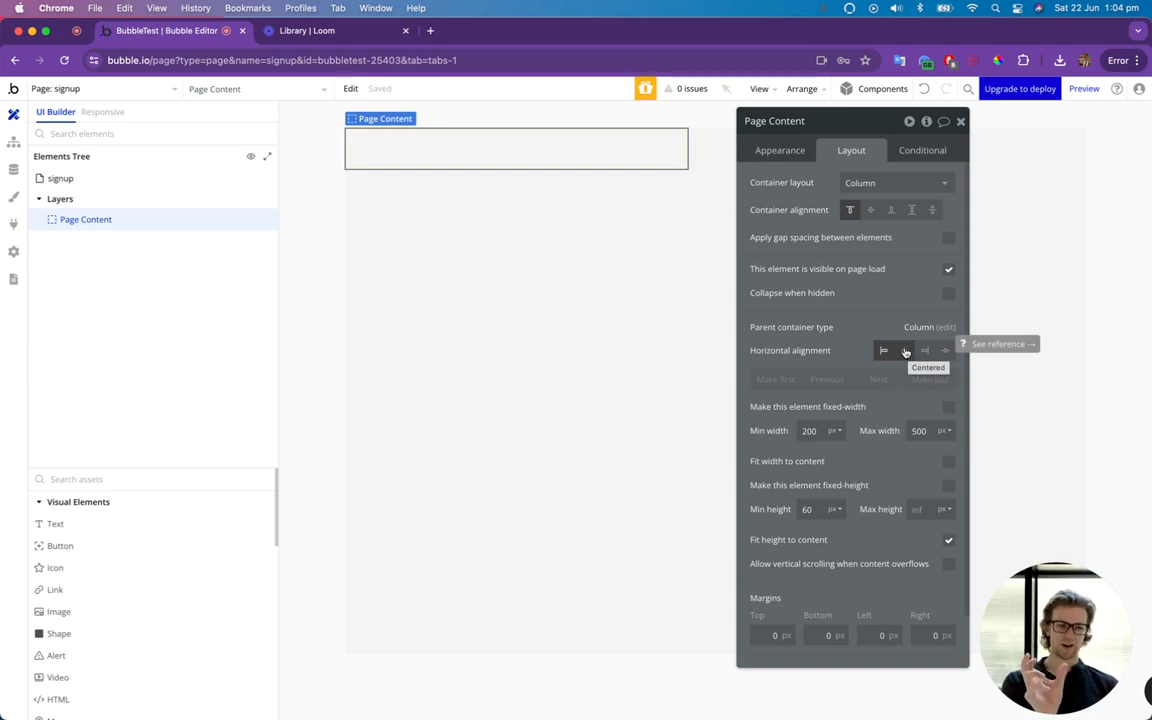
click(906, 360)
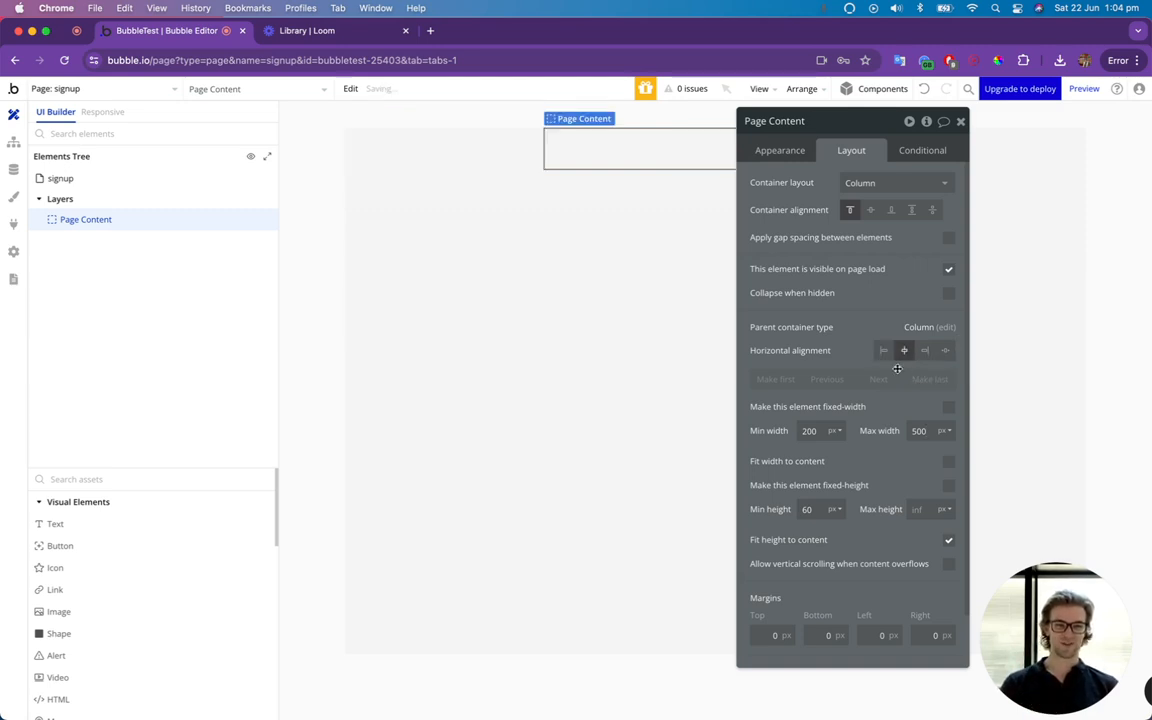
Give the Page Content group margins of 50 px at the top and 20 px on the left and right.
scroll(790, 550, down, 2)
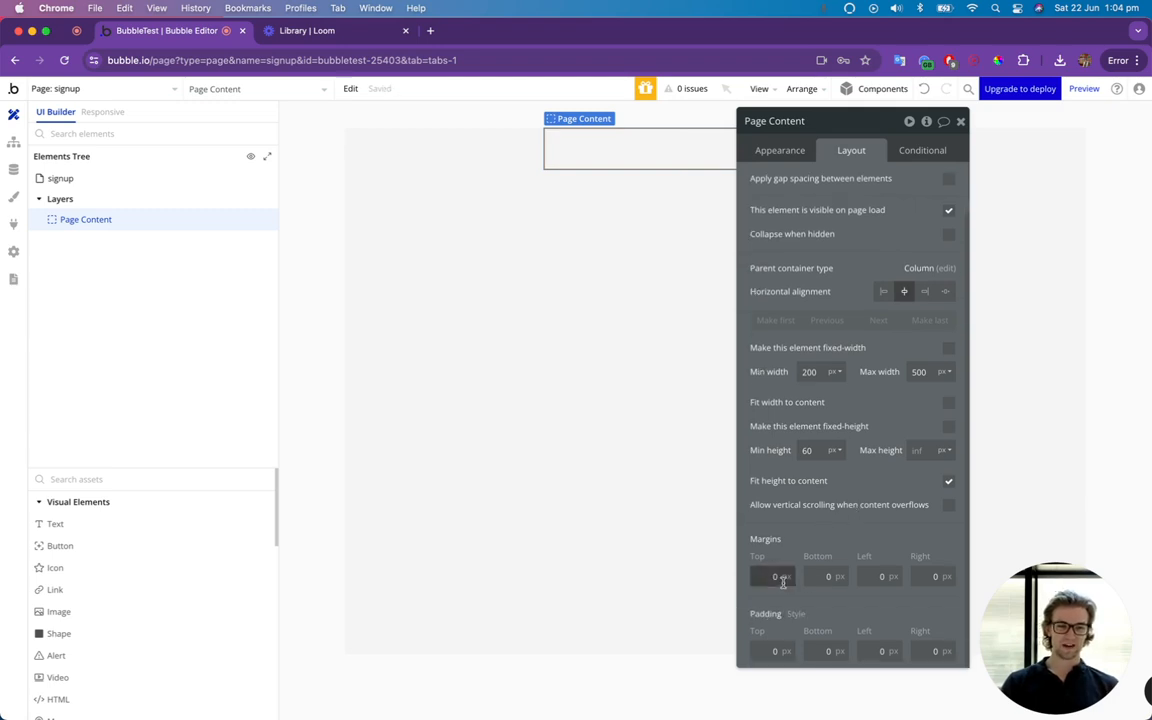
key(Tab)
key(Tab)
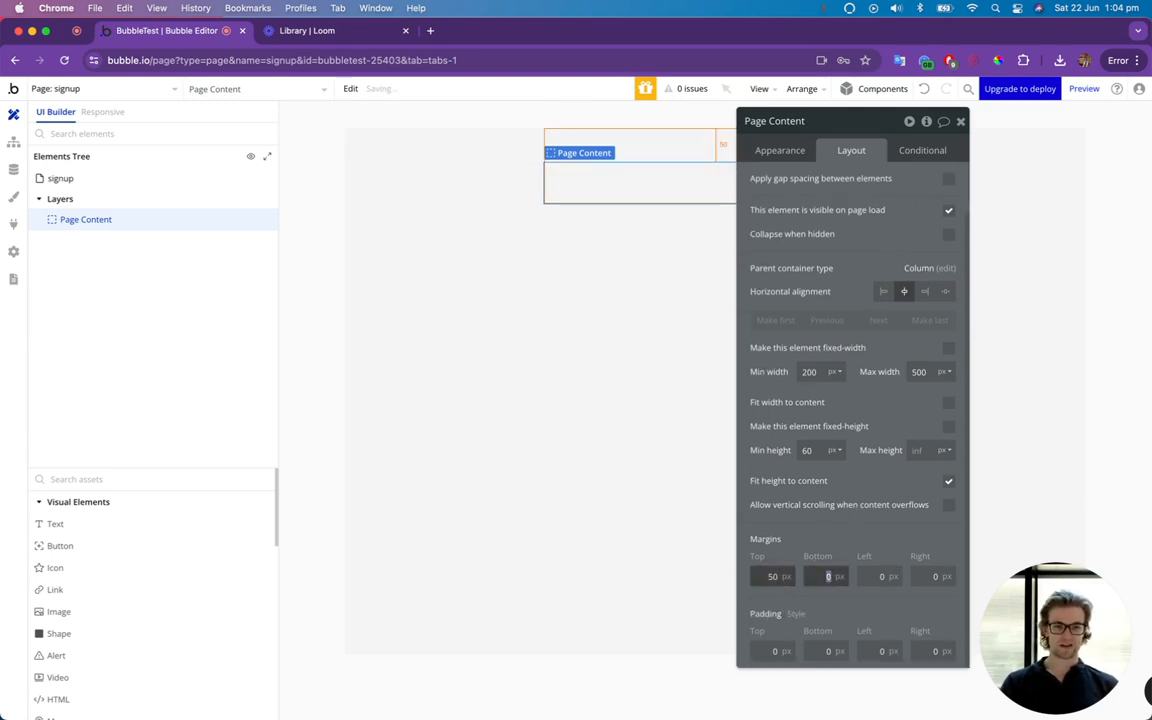
text(20)
key(Tab)
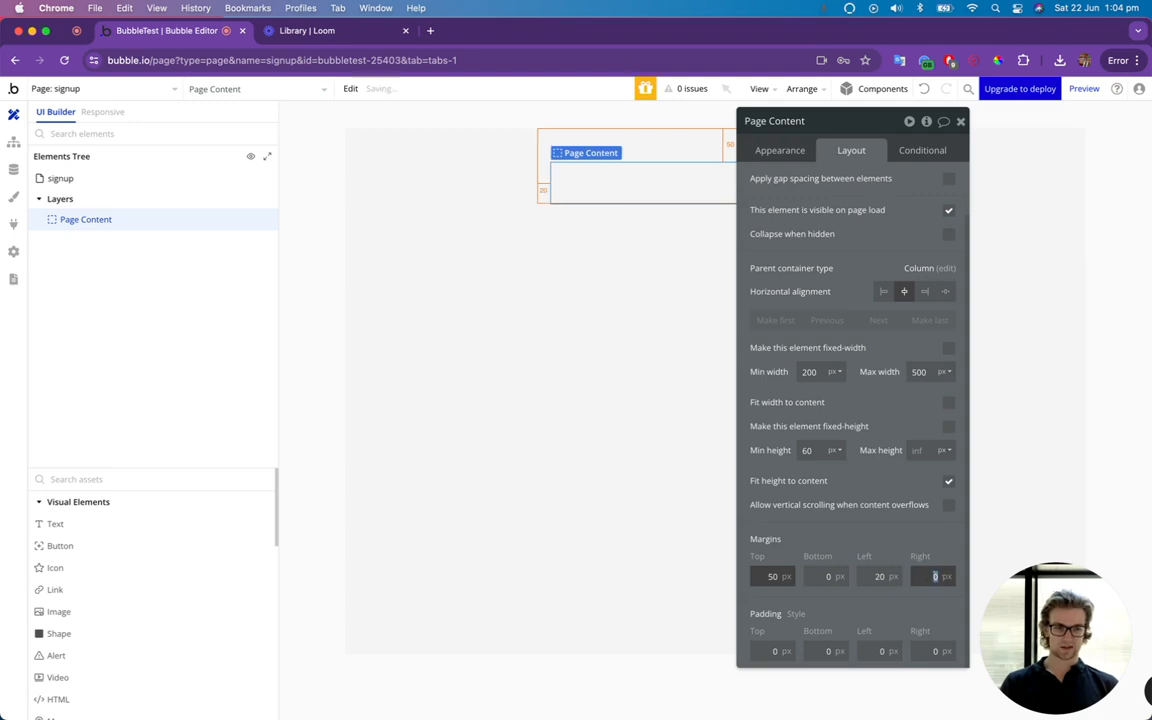
text(20)
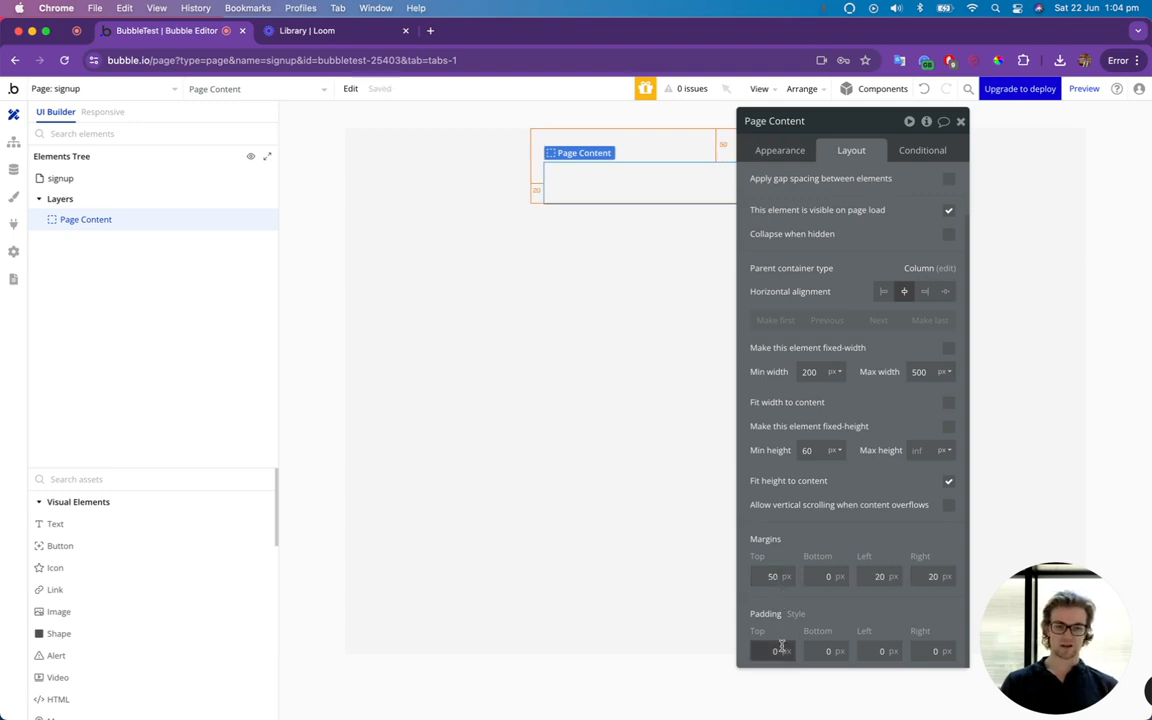
Set the Page Content group's padding to 30 px on all four sides.
click(778, 651)
text(30)
key(Tab)
text(30)
key(Tab)
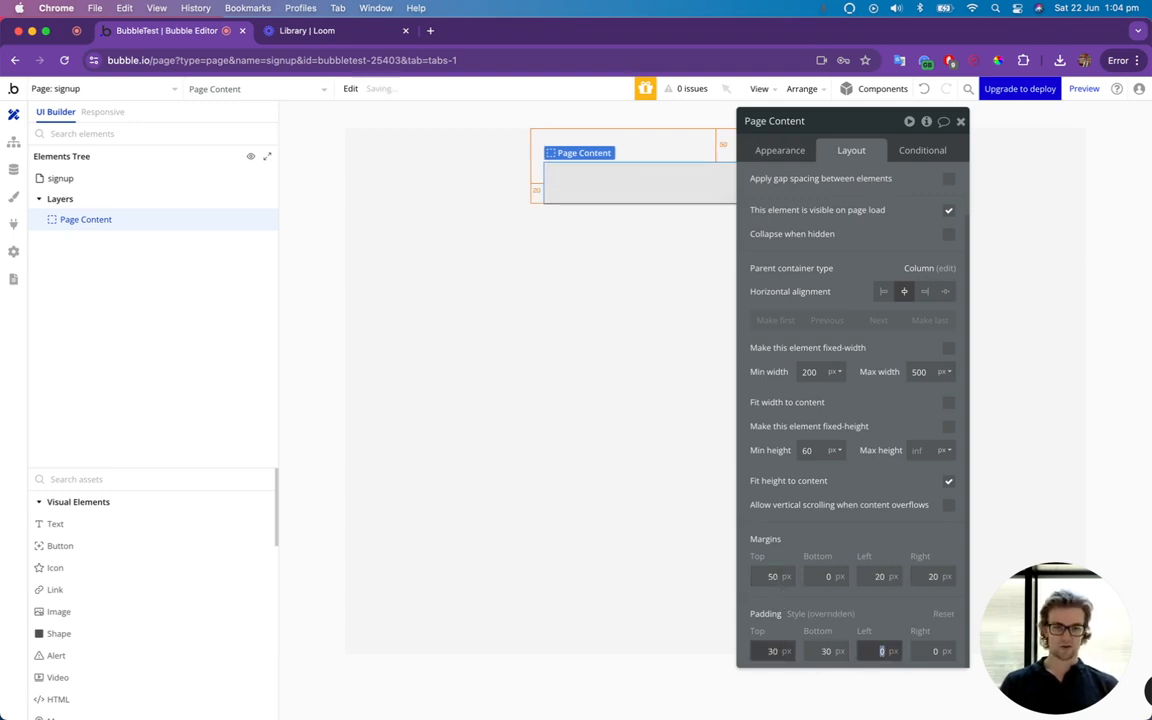
key(Tab)
text(30)
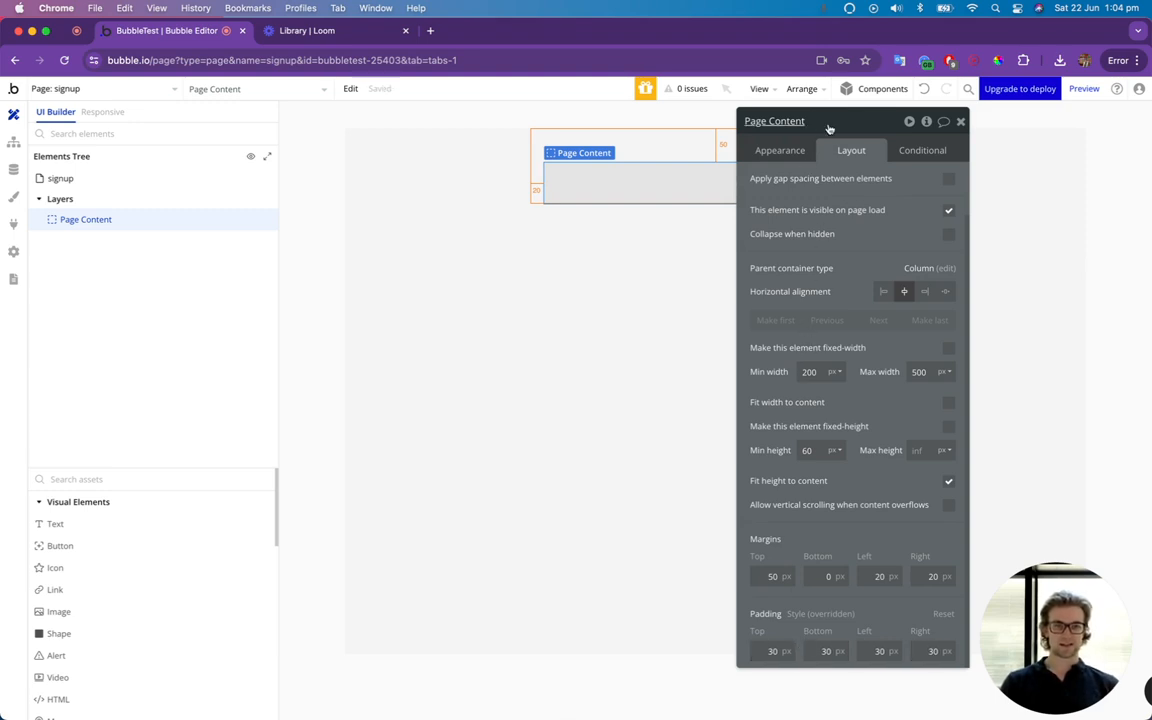
Give the Page Content group a roundness of 10 and a flat color background.
drag(828, 124, 181, 166)
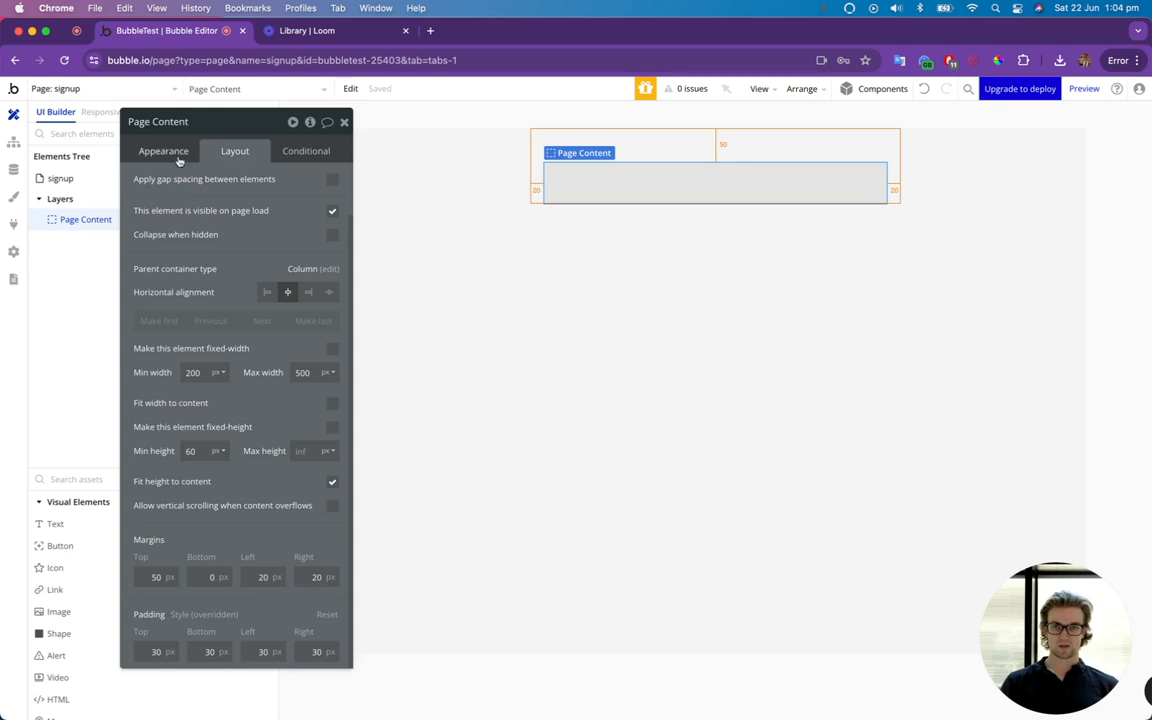
click(161, 150)
click(303, 457)
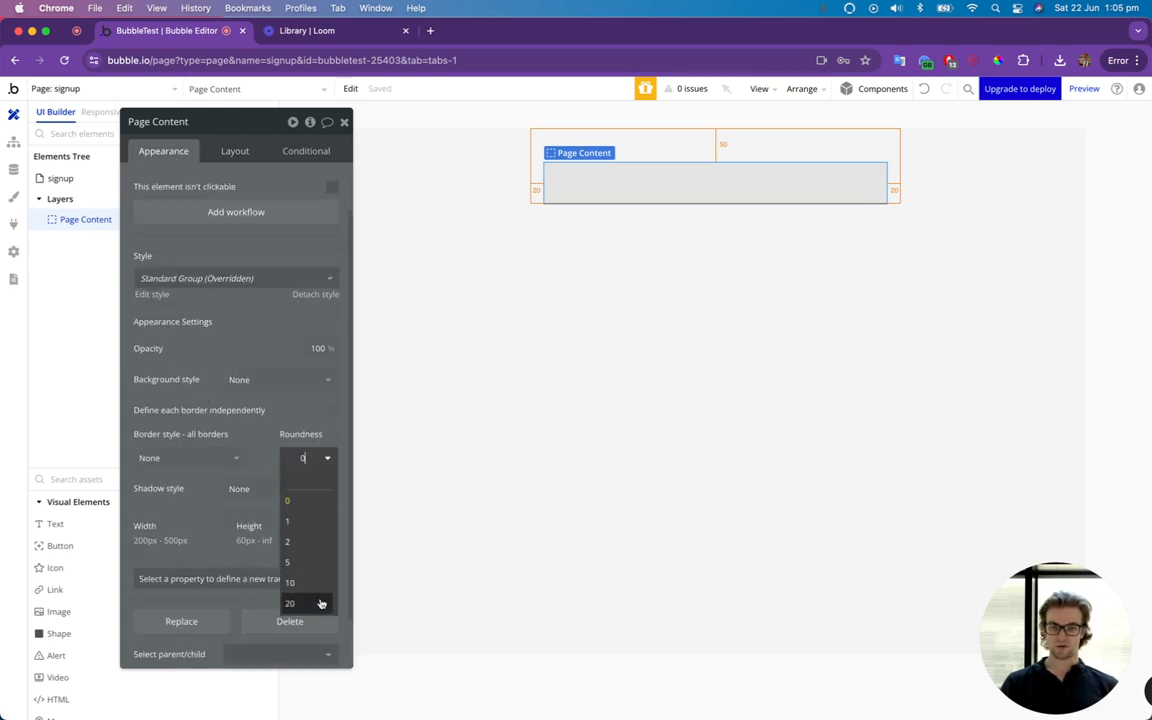
click(276, 524)
click(254, 378)
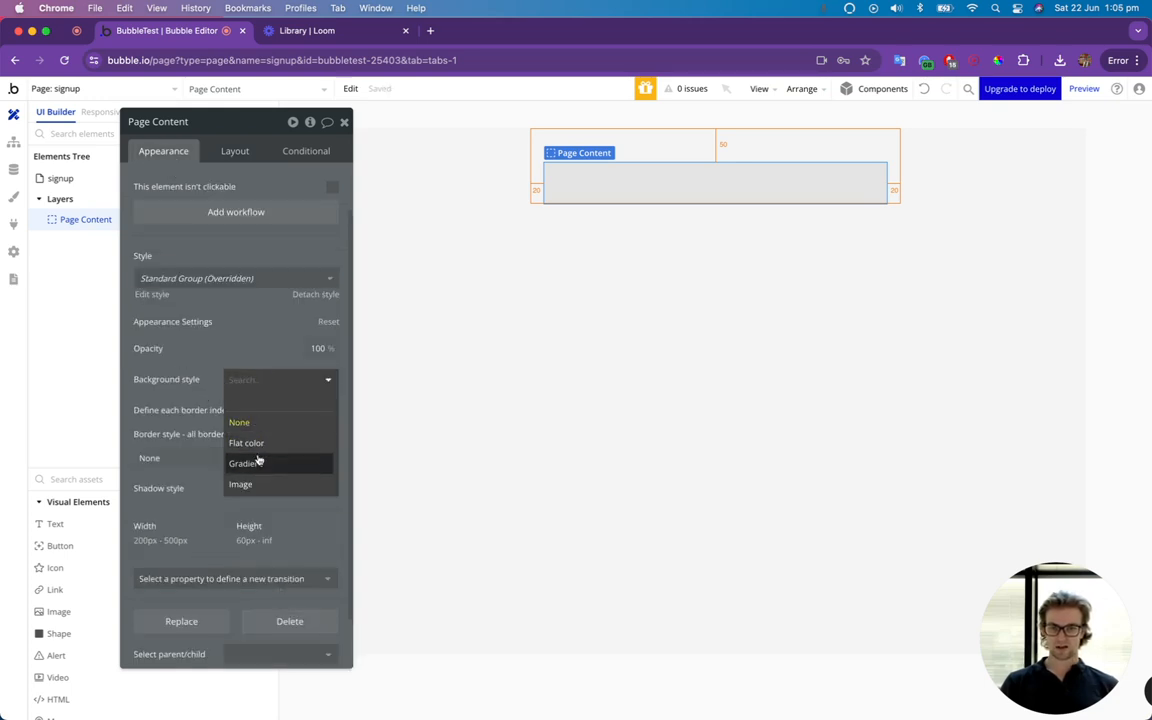
click(255, 442)
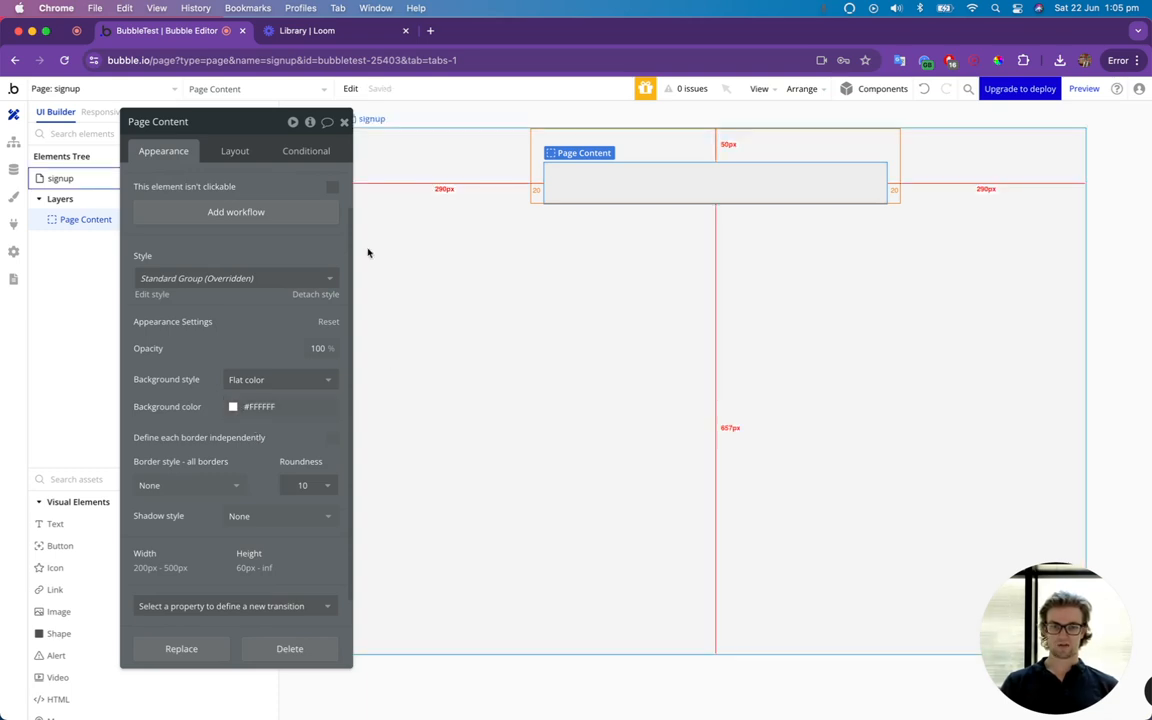
Add a new group element inside the Page Content group.
click(346, 133)
click(348, 136)
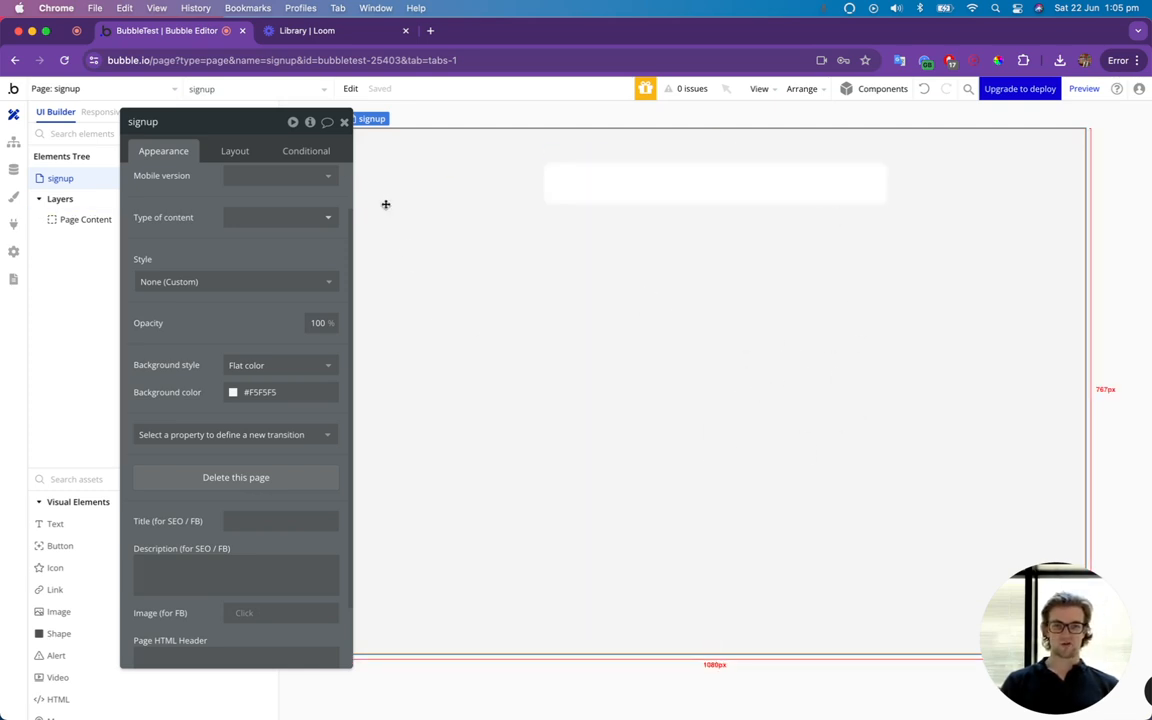
click(344, 123)
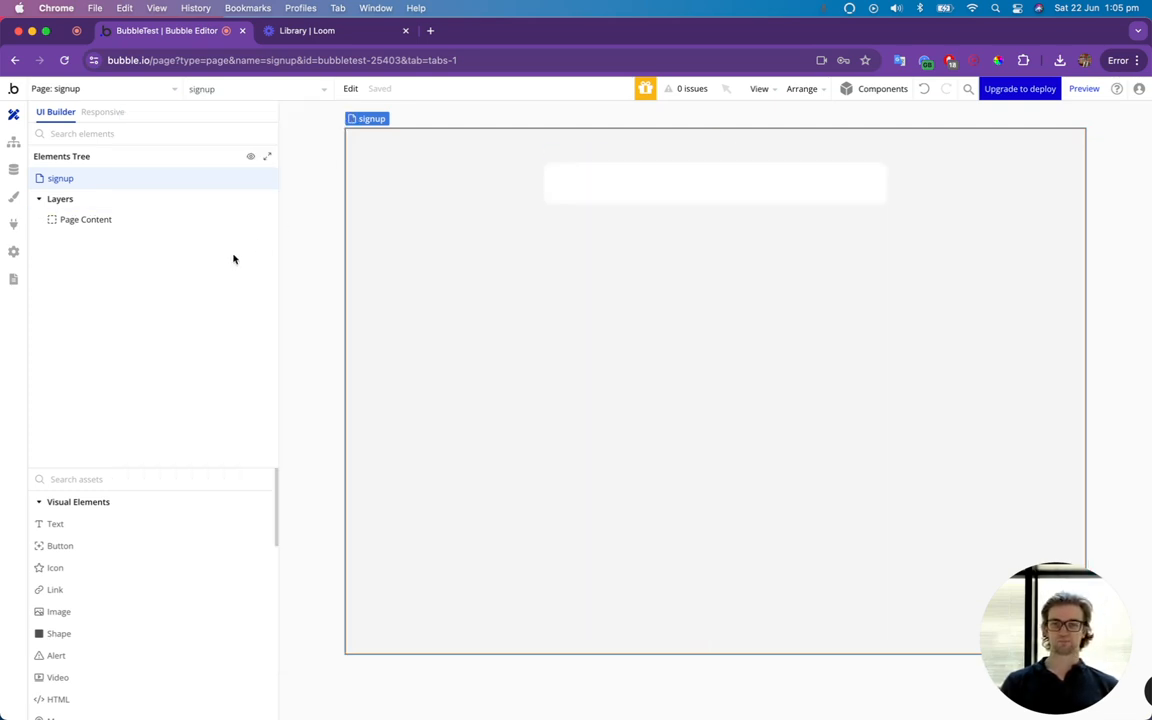
click(110, 479)
text(grou)
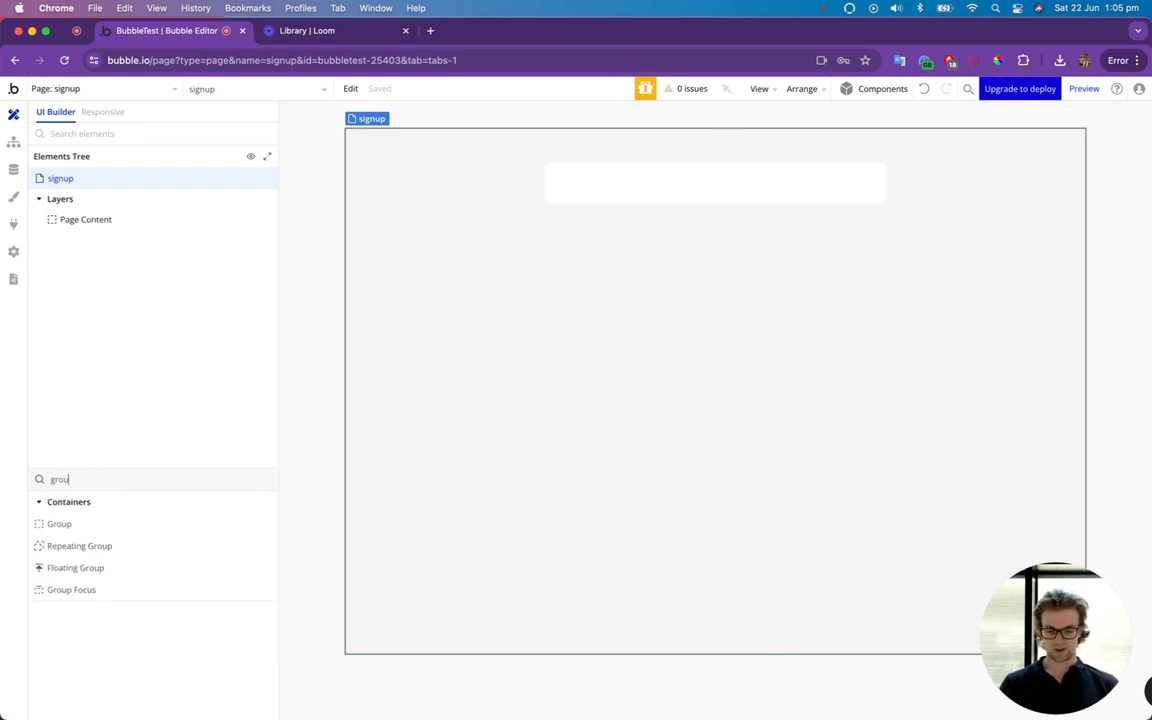
text(p)
drag(77, 527, 625, 198)
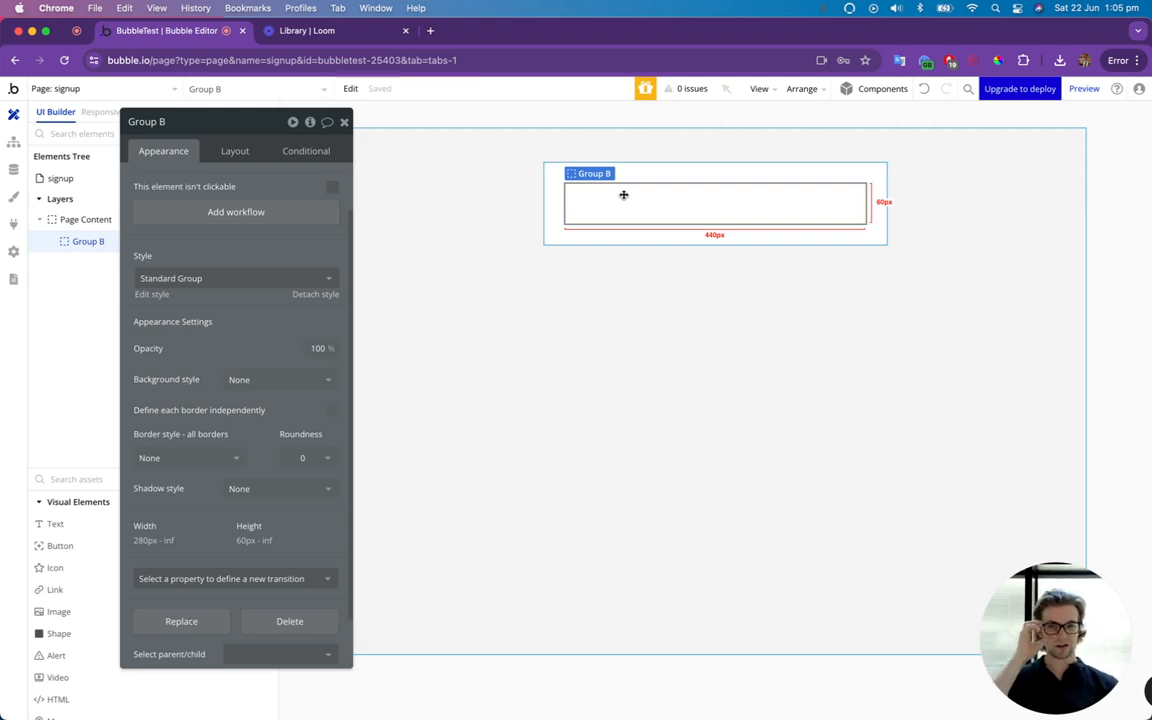
Rename the new group inside Page Content as Sign Up Group.
click(157, 123)
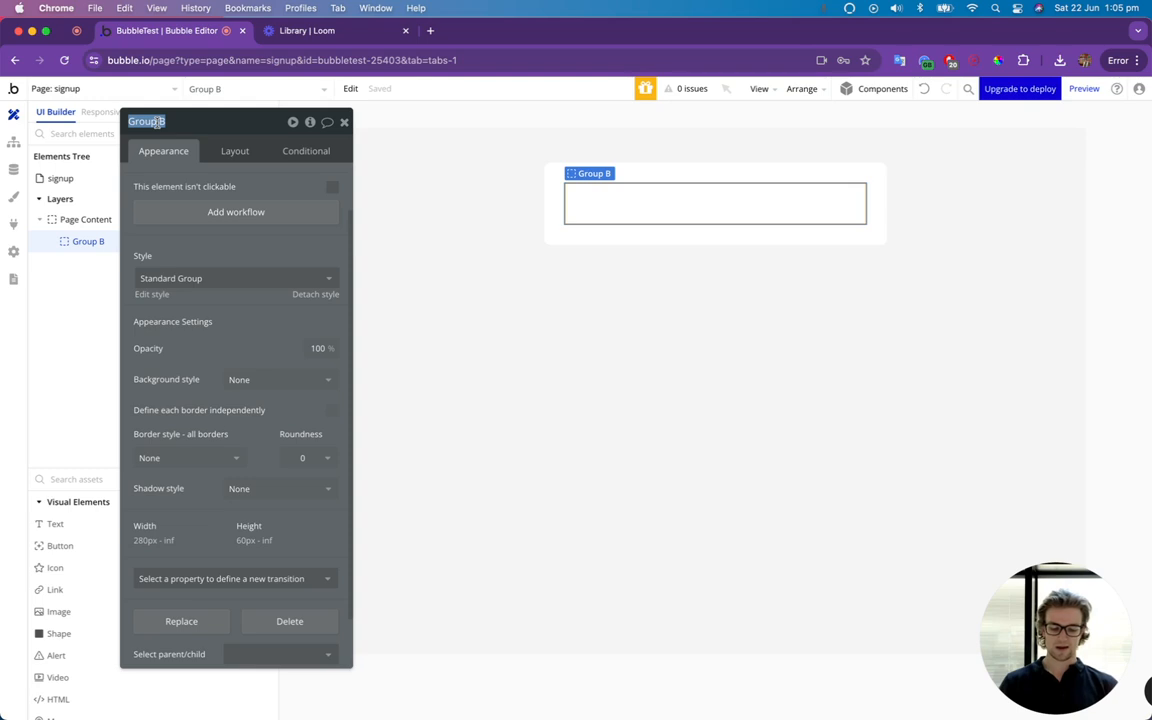
text(Sign Up gro)
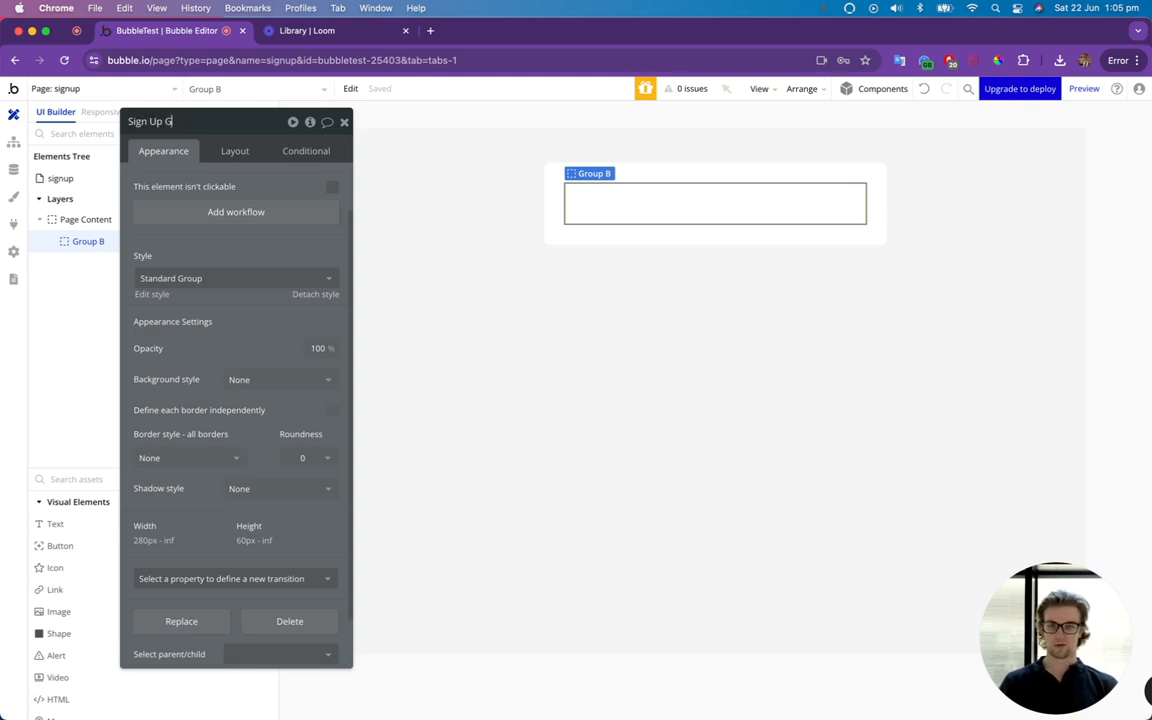
text(up)
key(Return)
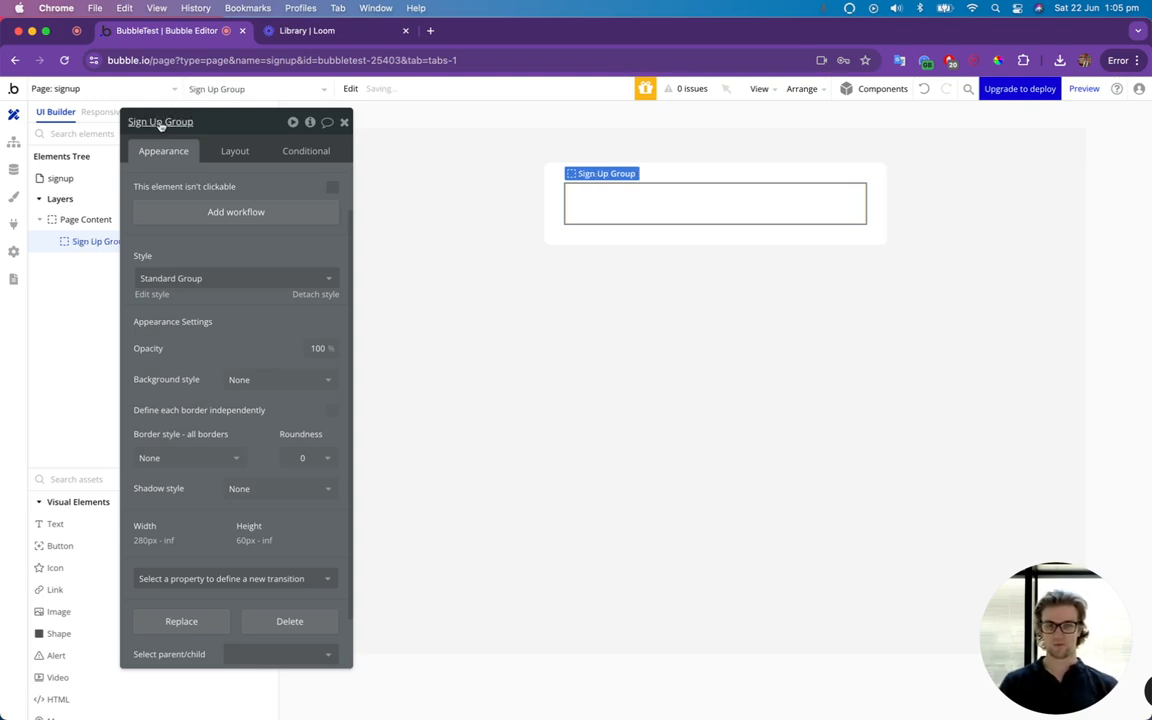
click(344, 122)
Add a text element reading "Sign Up Below" to the Sign Up Group, in bold at 28 px.
drag(67, 536, 664, 208)
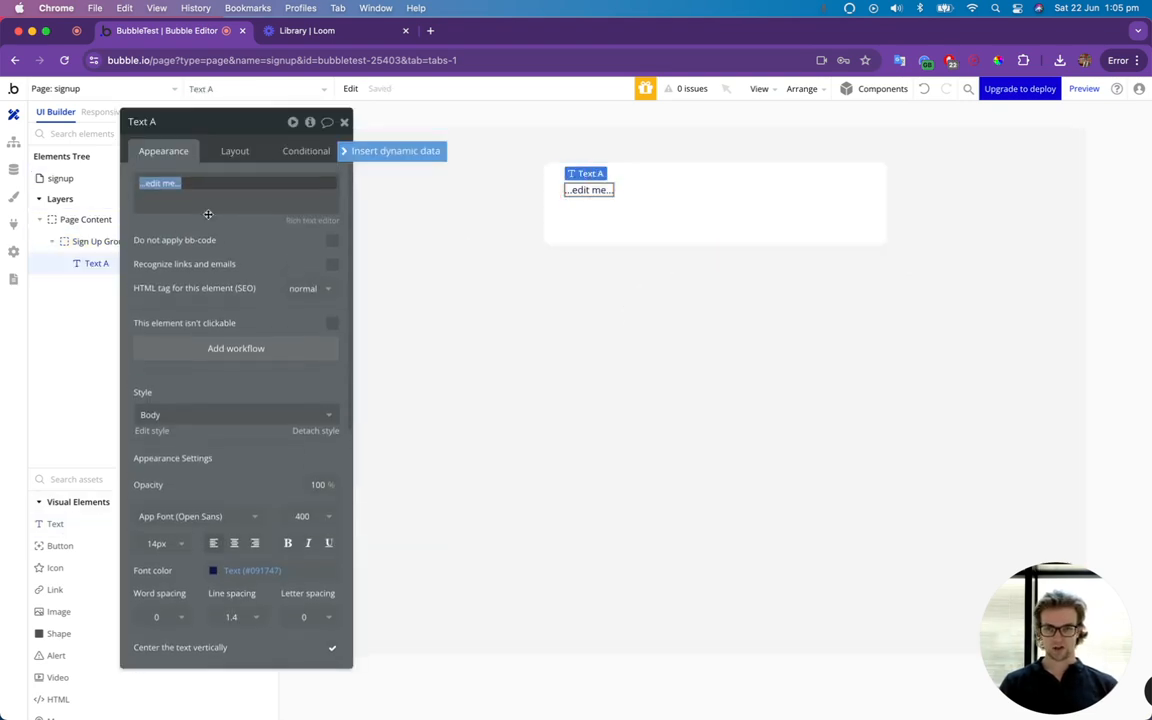
text(Sign Up Below)
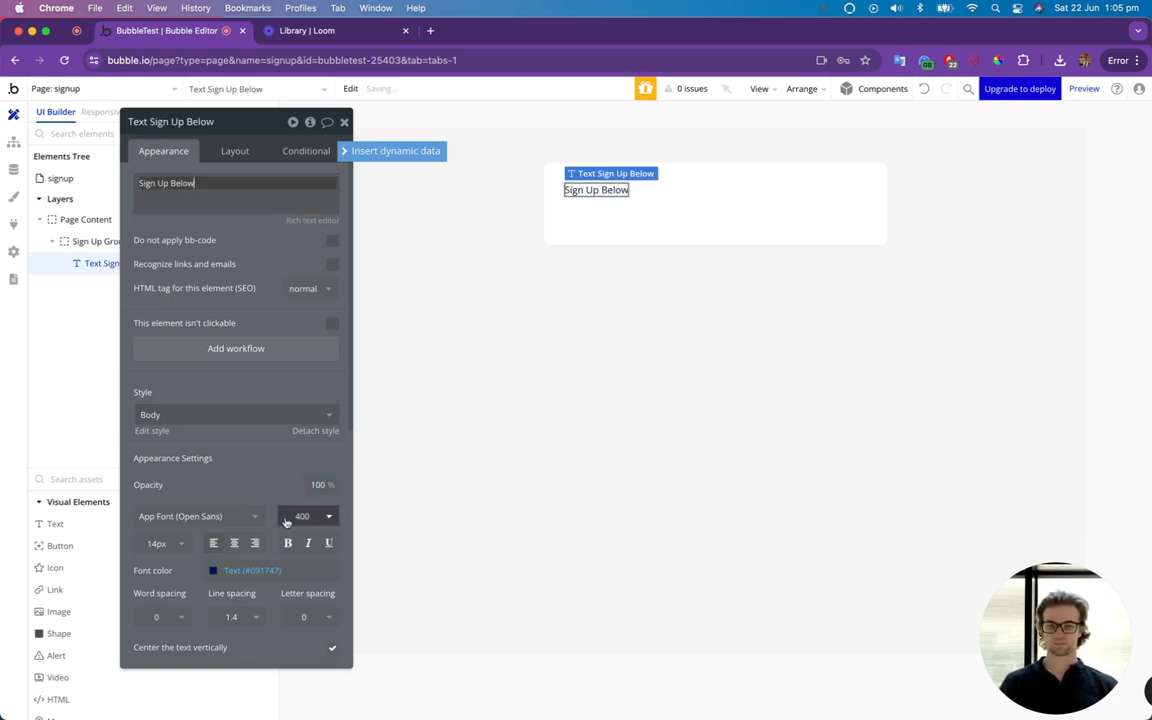
click(172, 544)
text(28)
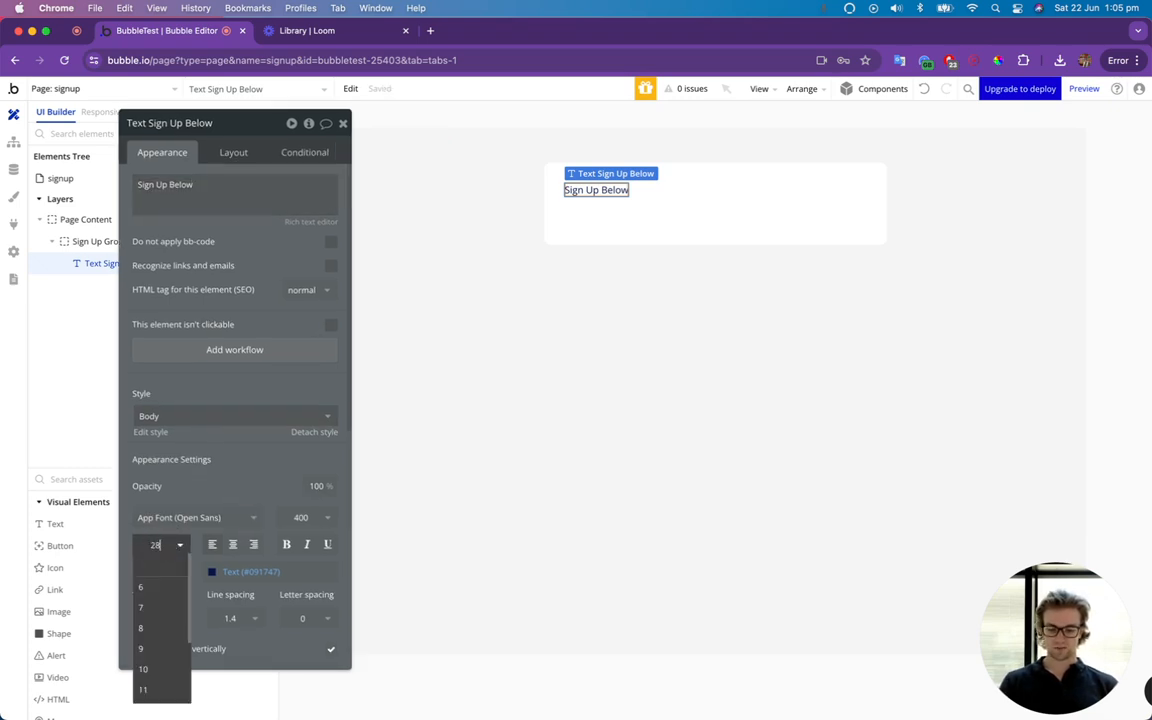
key(Return)
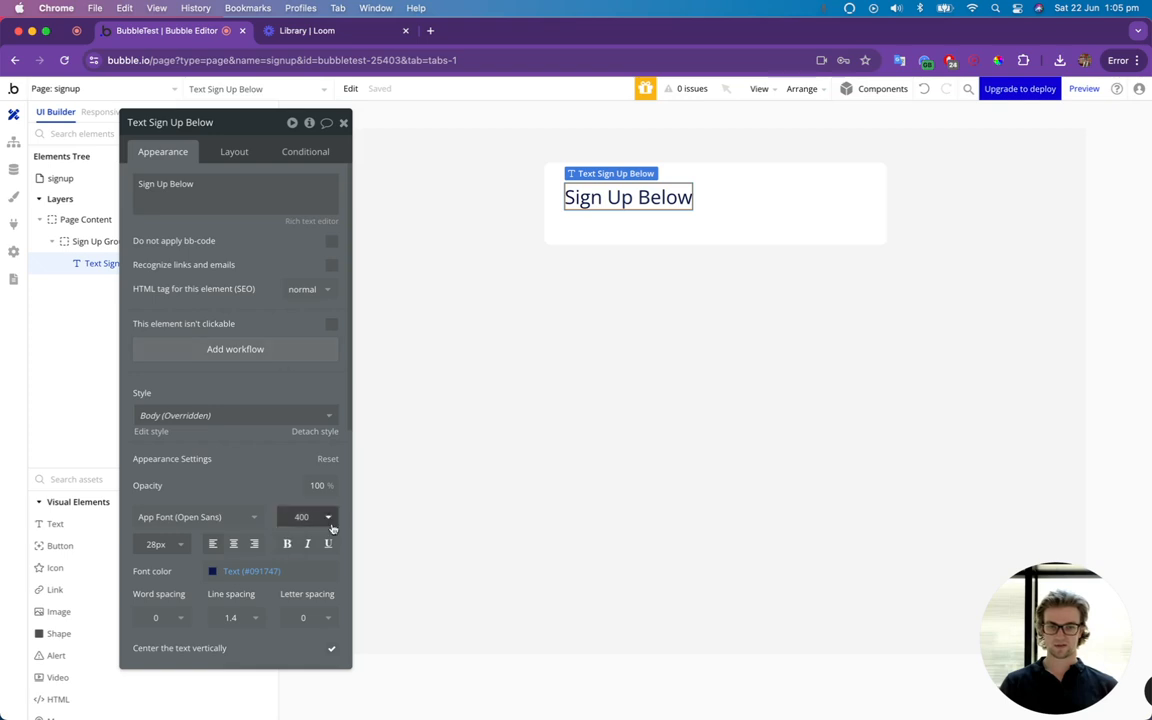
click(286, 544)
Center the "Sign Up Below" heading horizontally in its group.
click(234, 151)
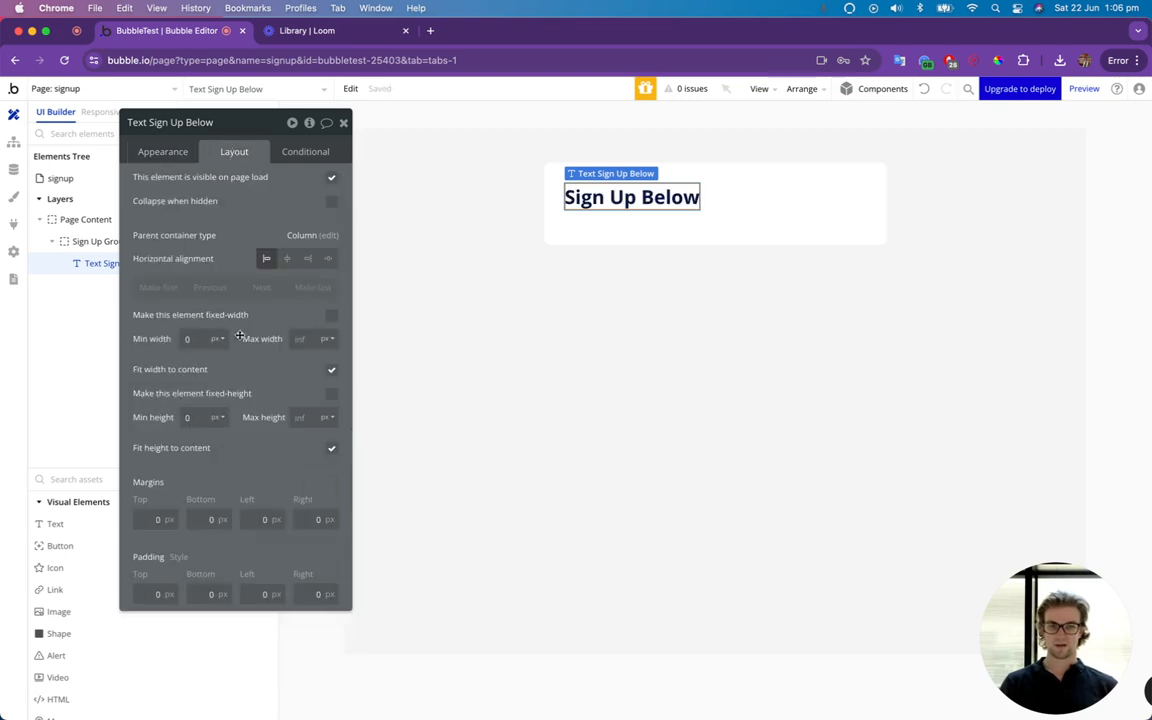
click(287, 258)
click(343, 122)
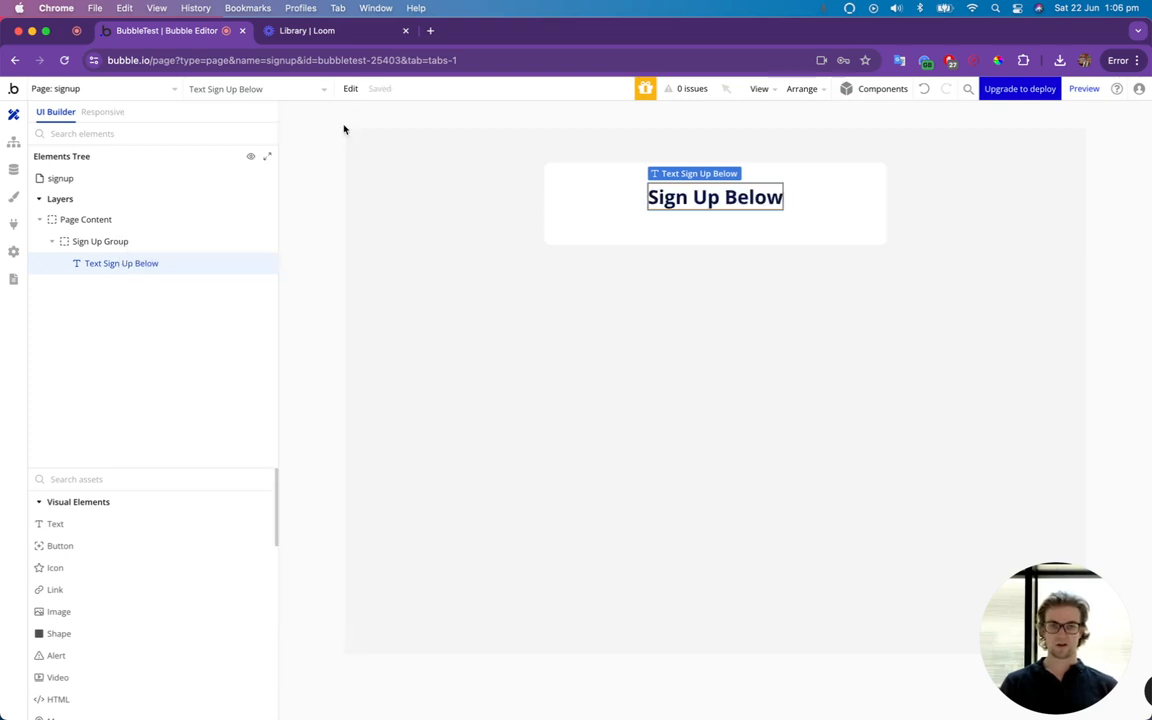
Add a text element reading "First Name" below the heading in the Sign Up Group.
text(t)
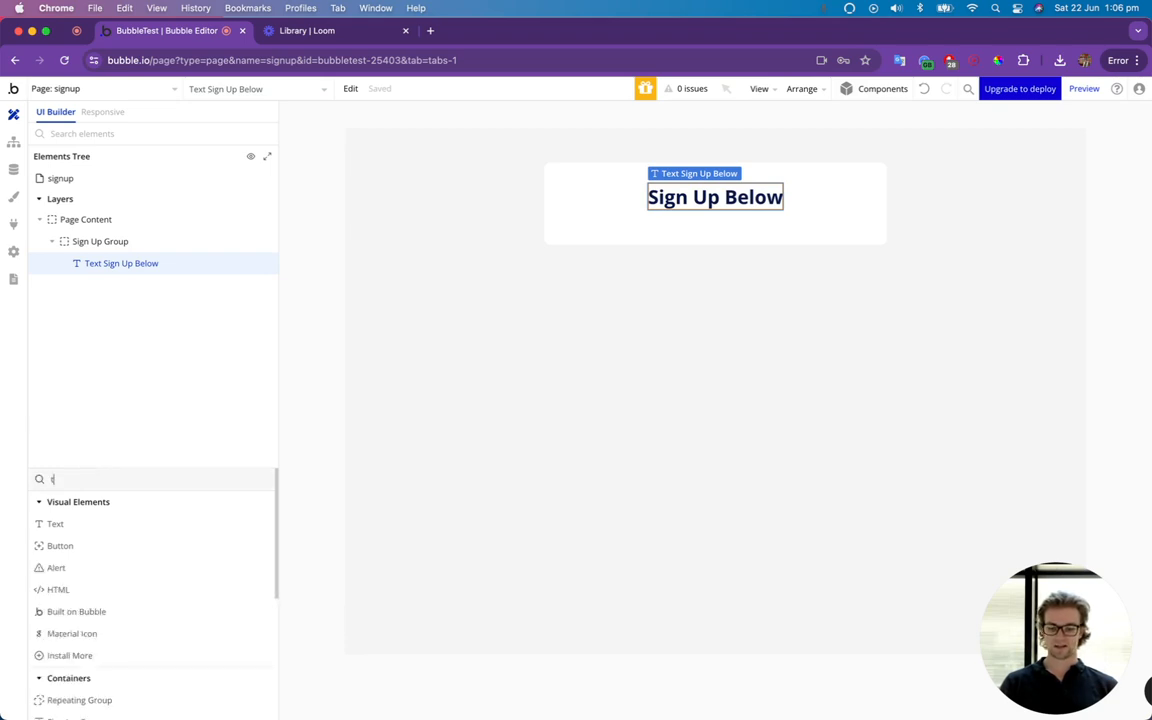
text(ext)
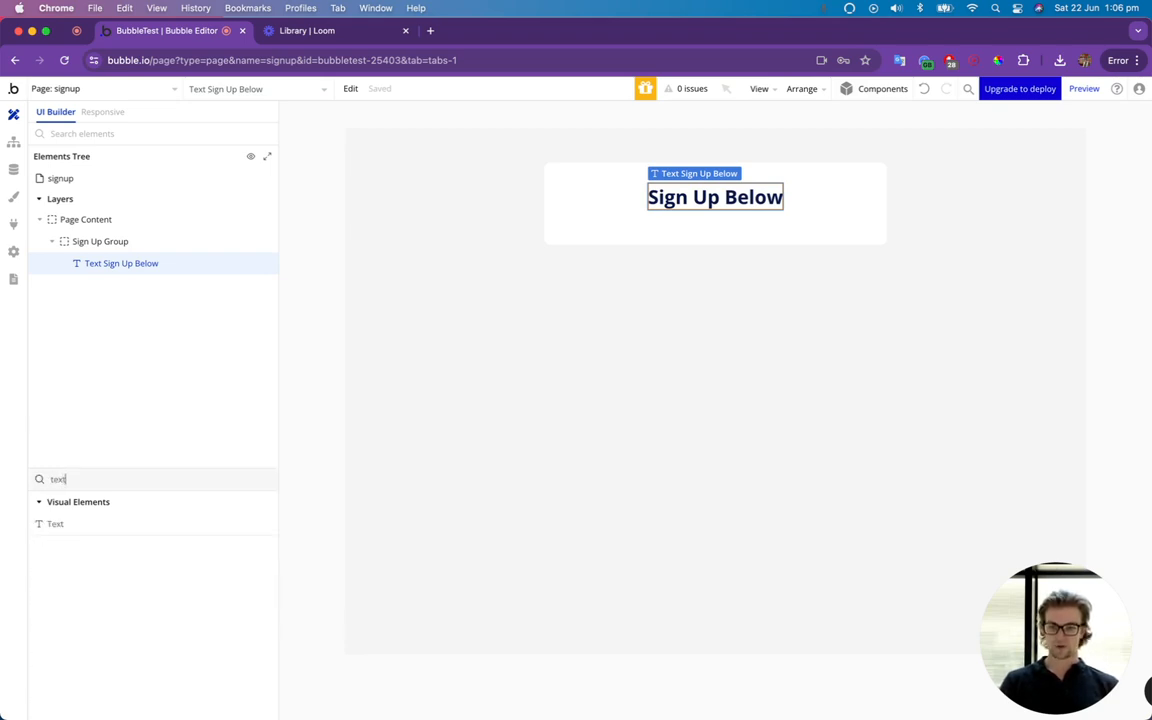
drag(60, 522, 625, 224)
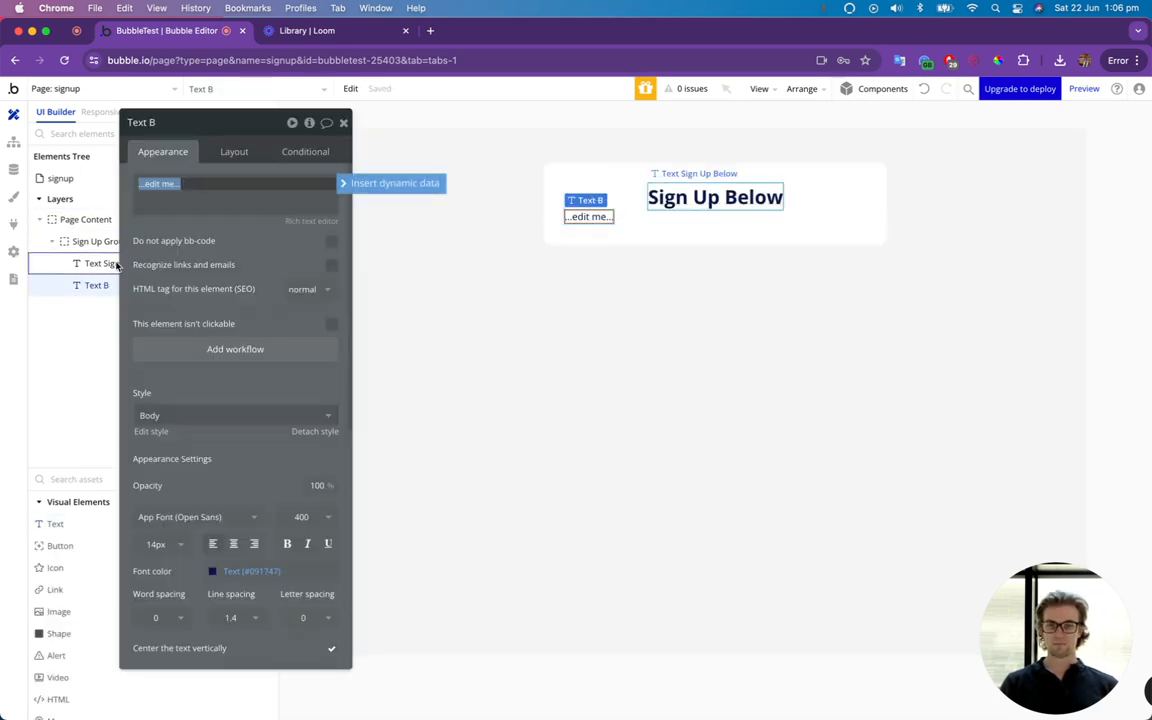
drag(190, 118, 280, 148)
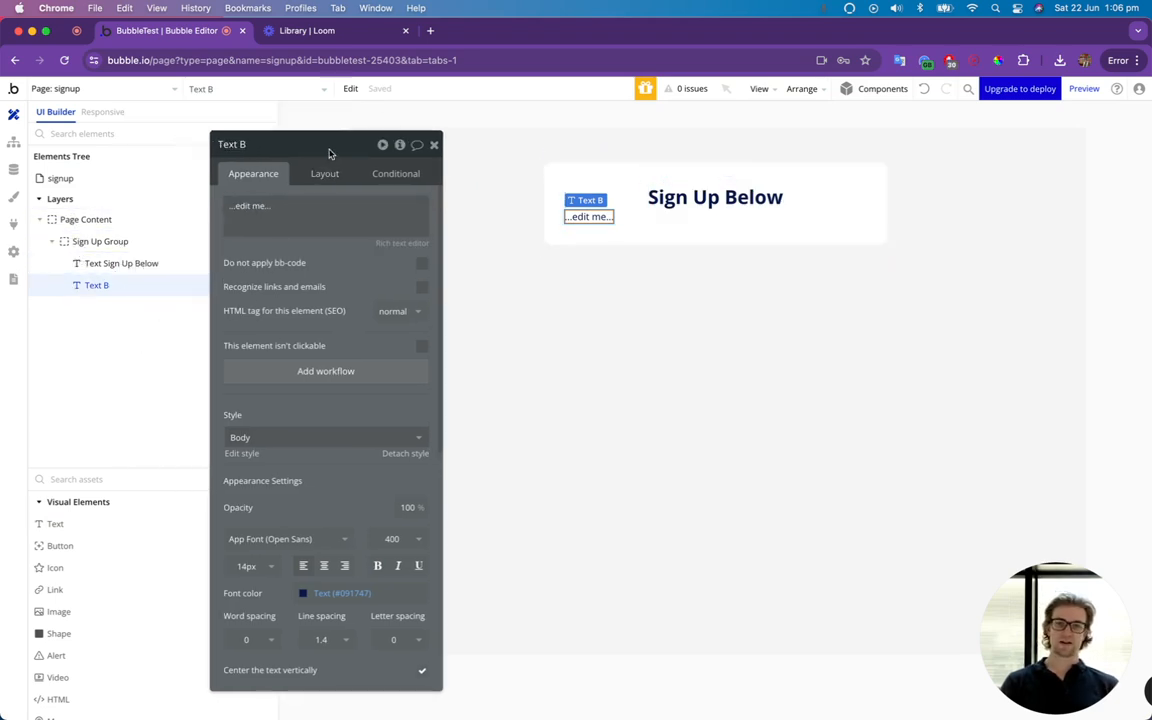
drag(331, 150, 301, 140)
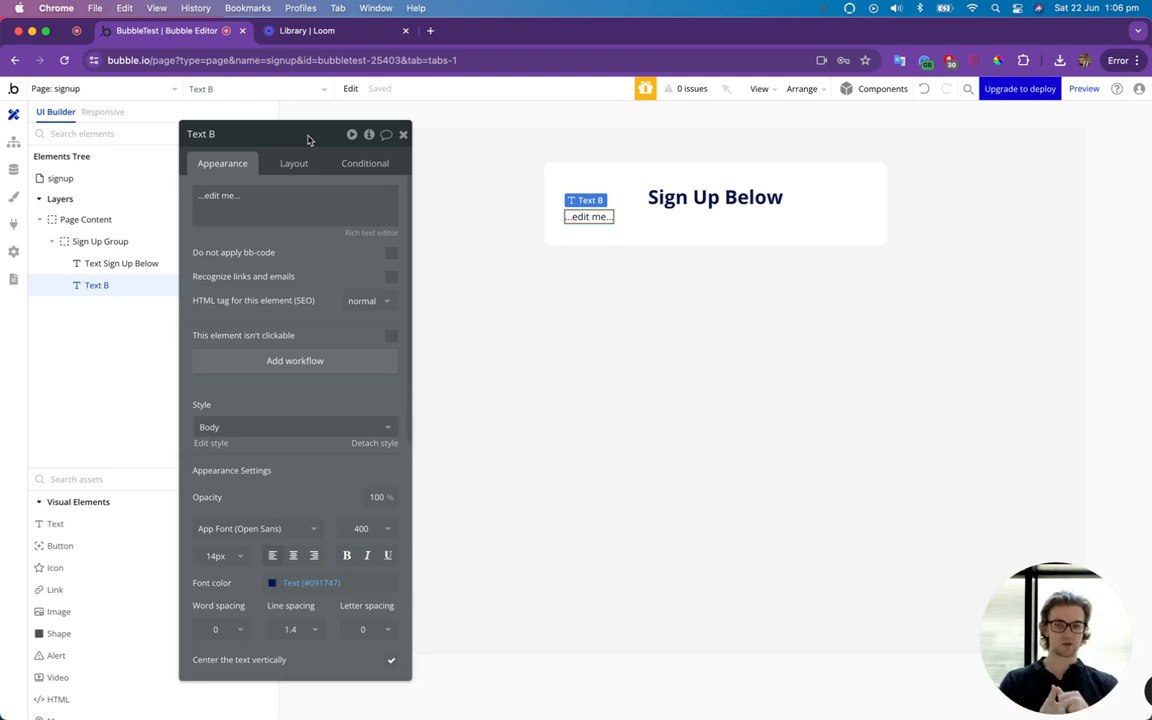
triple_click(233, 195)
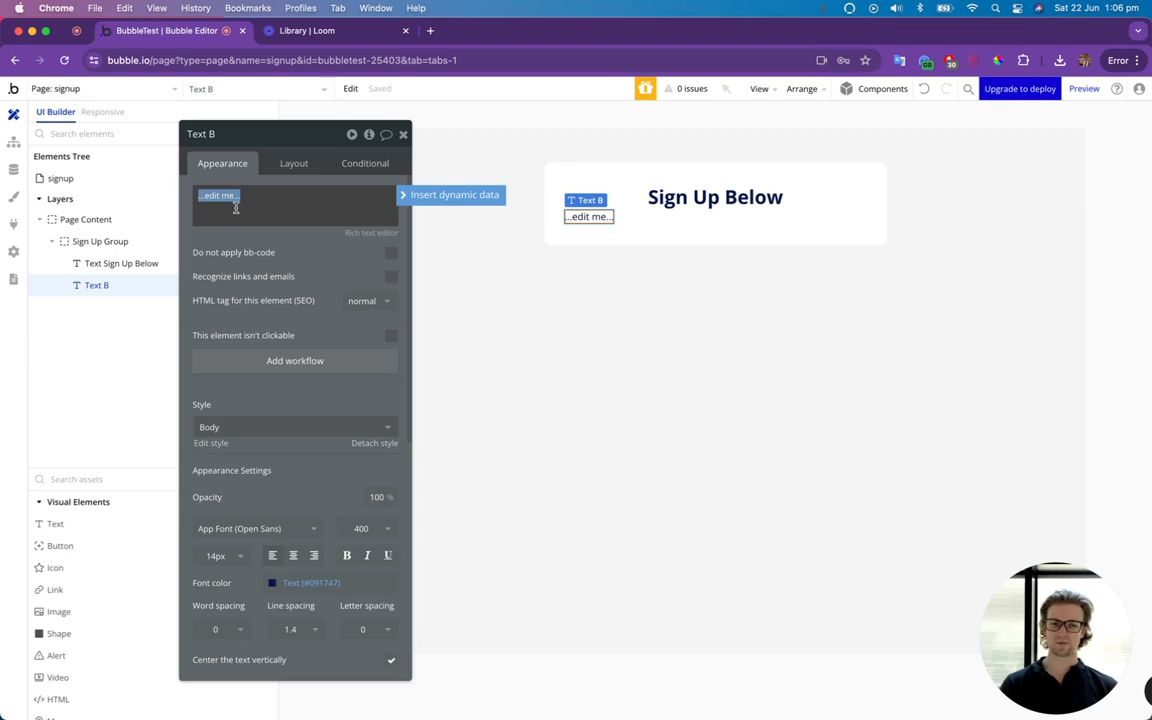
text(First)
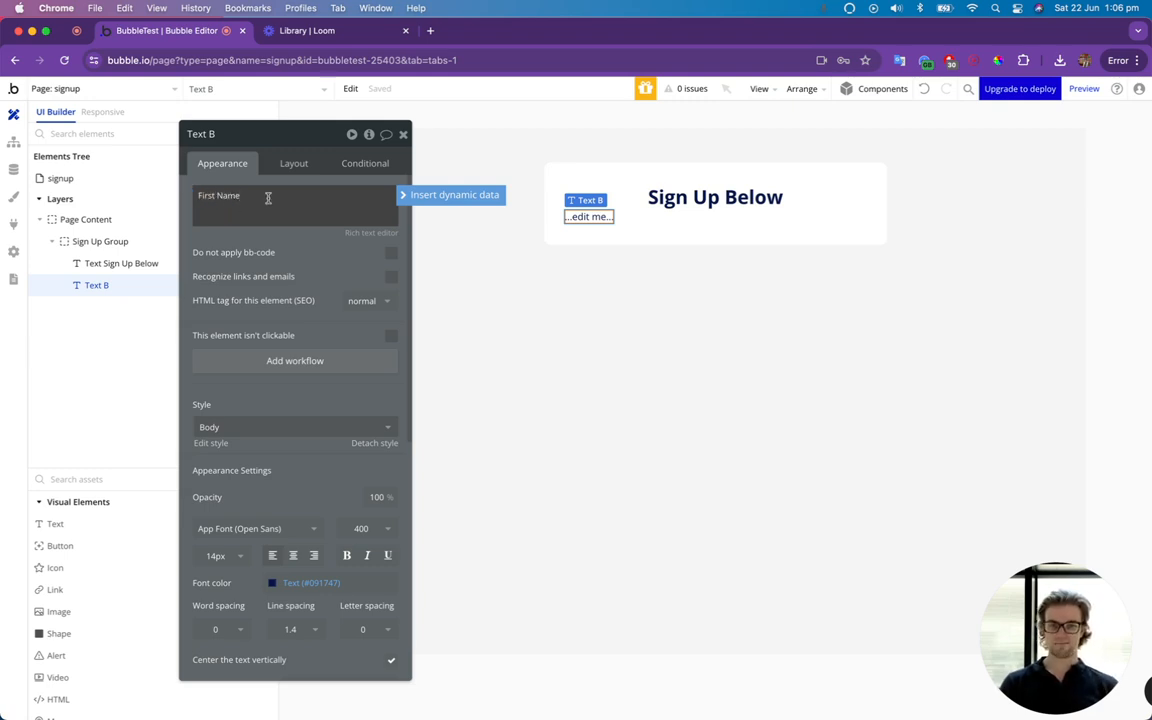
text( Name)
Give the First Name text a top margin of 15 px.
click(292, 163)
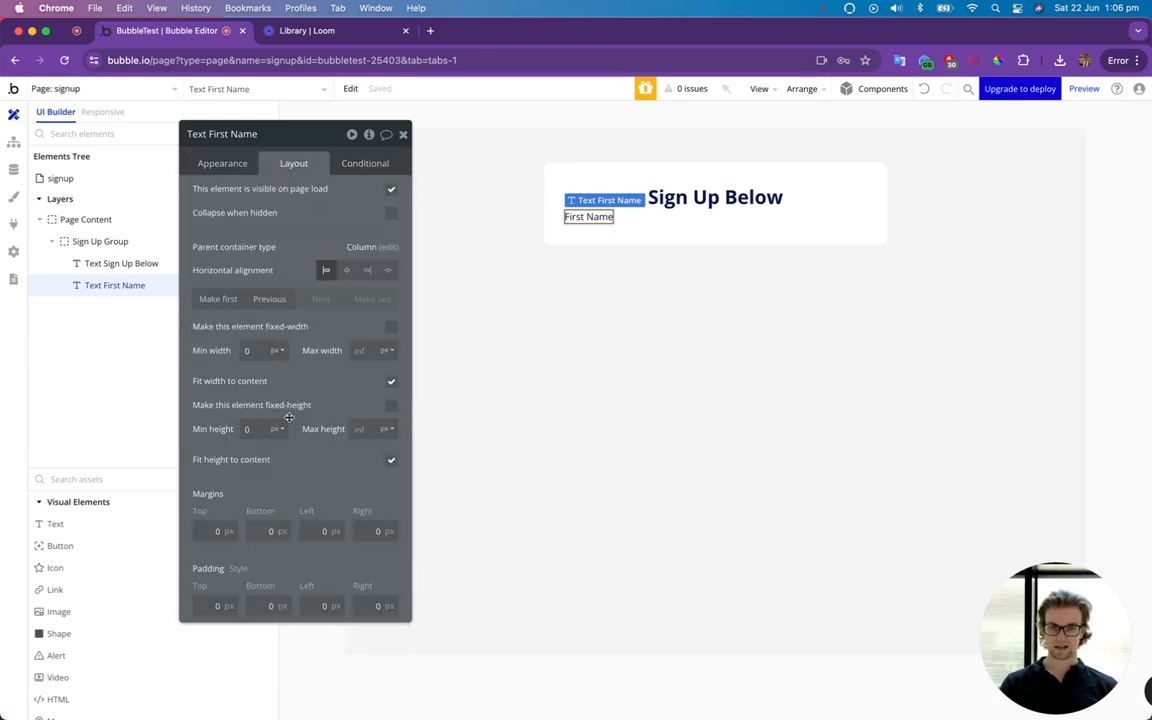
click(218, 531)
text(15)
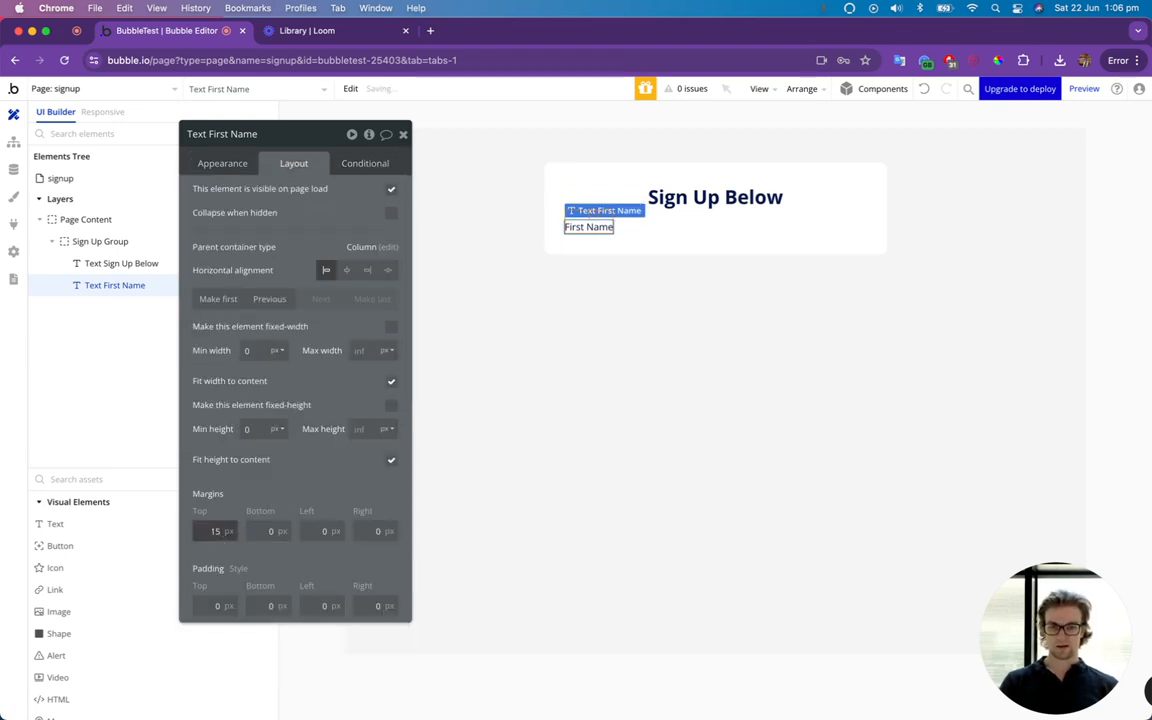
click(403, 144)
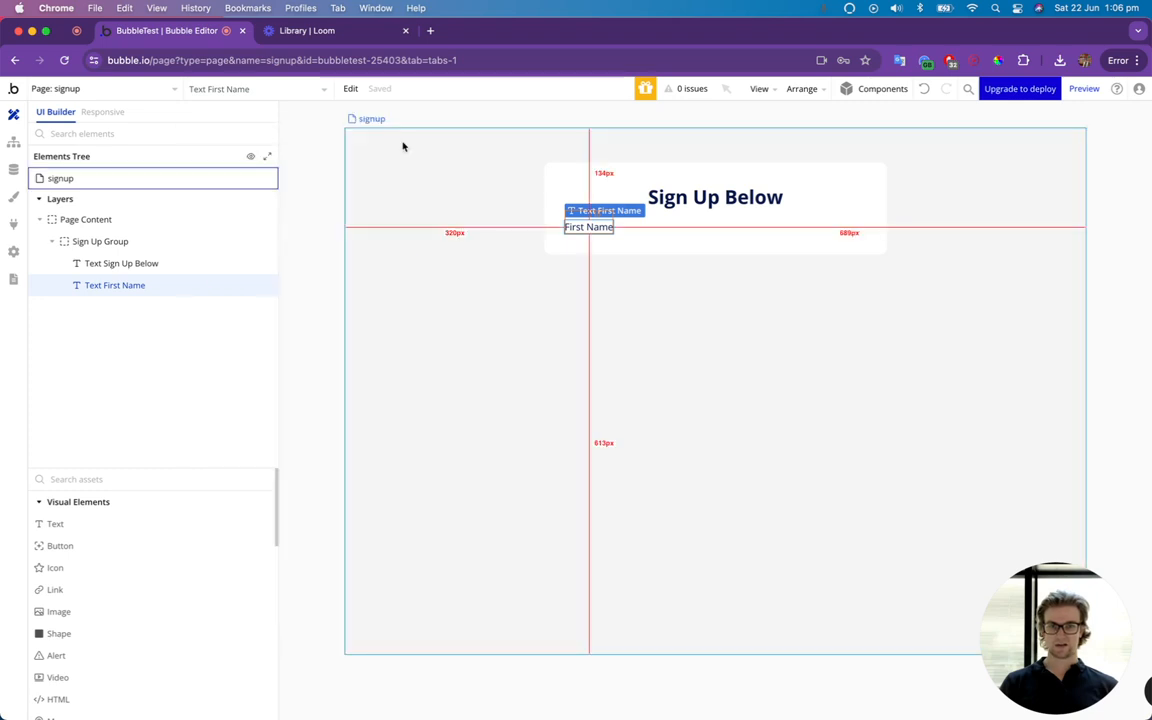
Add an input element below the First Name text and turn off its fixed width.
click(101, 479)
text(input)
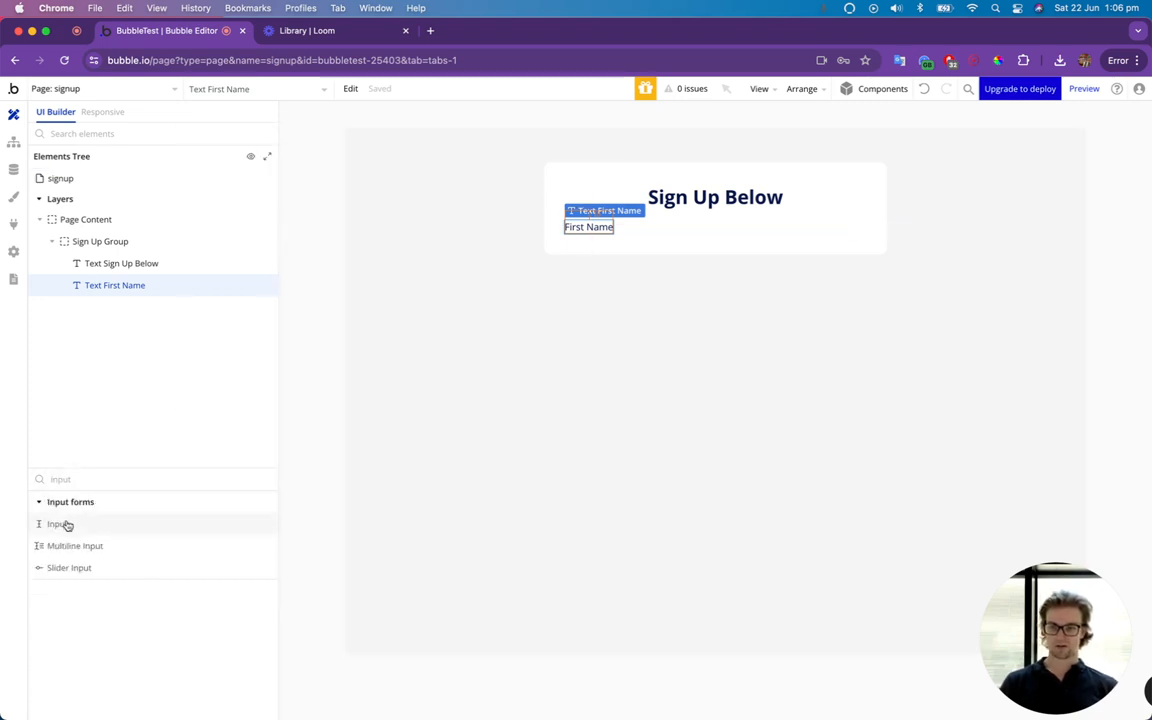
drag(66, 525, 614, 246)
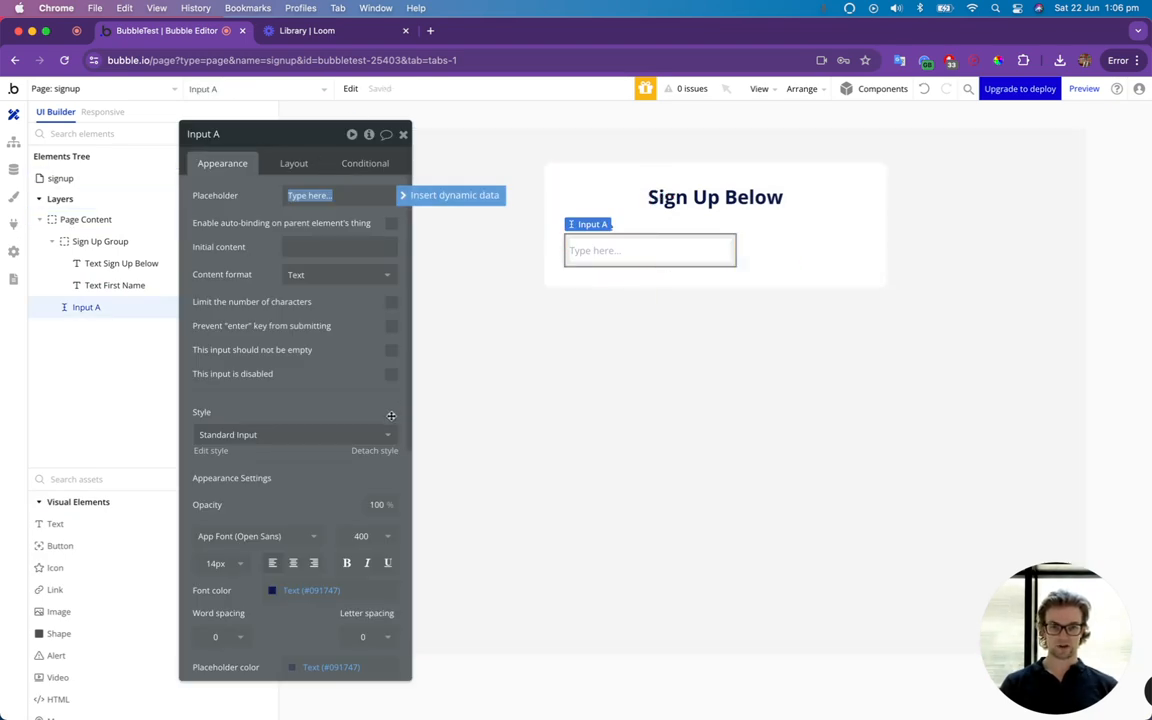
click(294, 163)
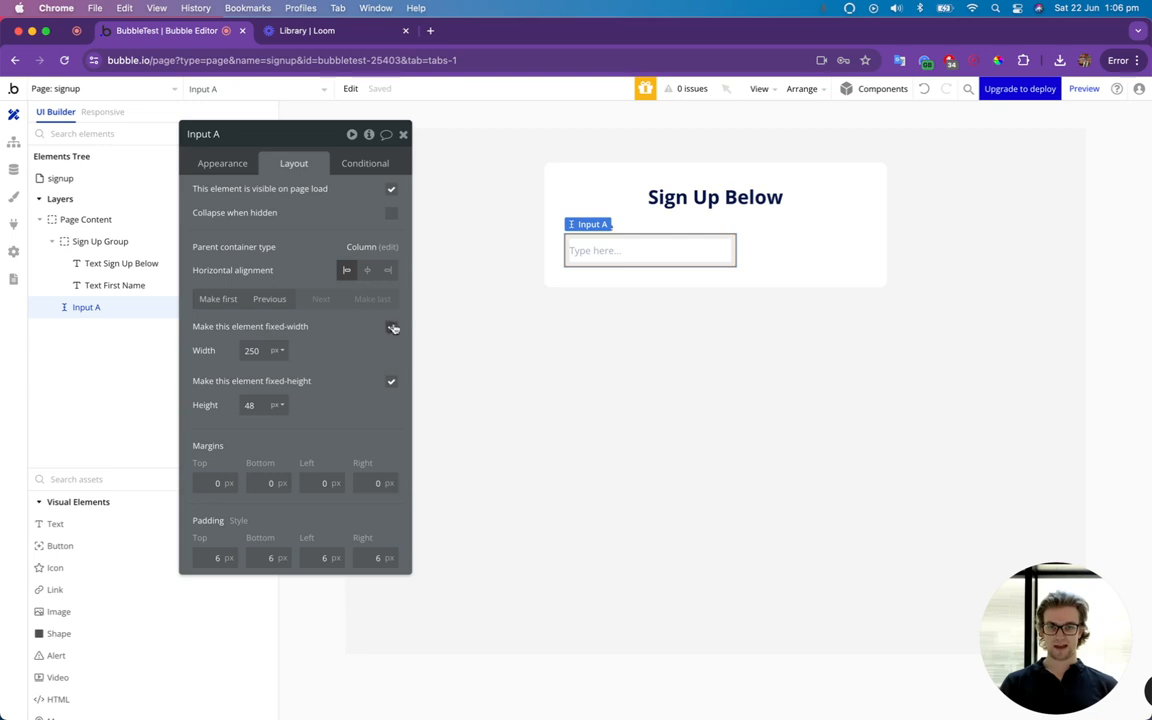
click(392, 328)
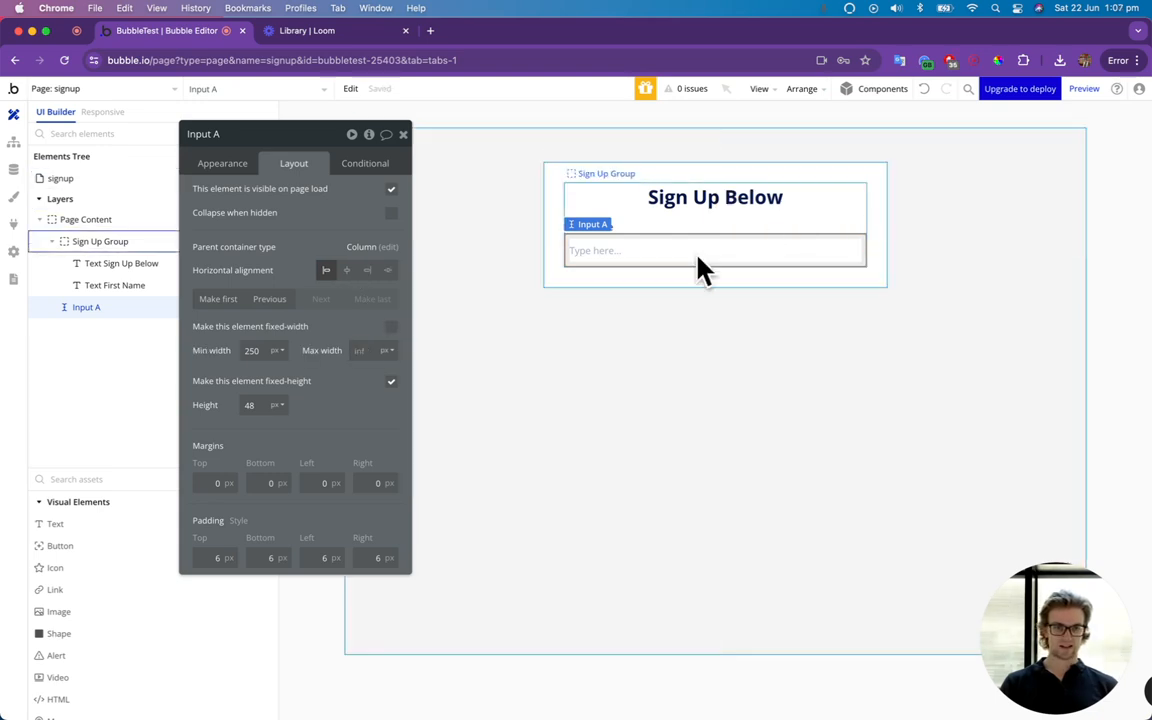
Move the input into the Sign Up Group, directly after the First Name text.
click(625, 226)
click(609, 229)
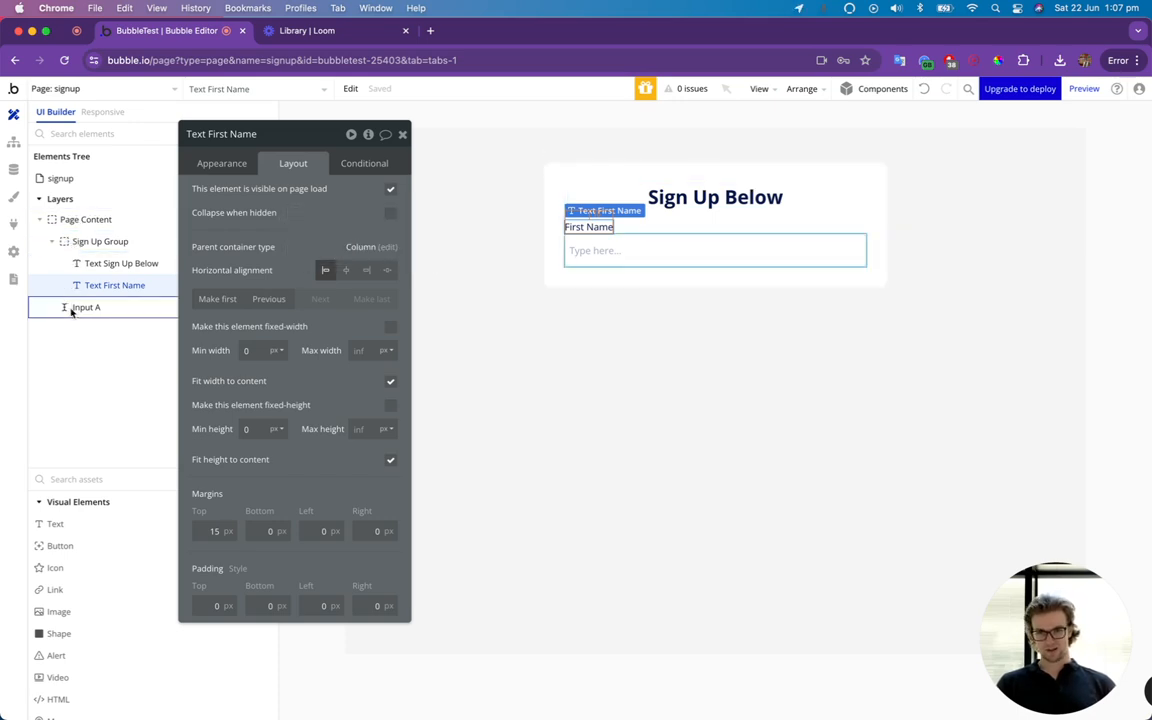
drag(73, 308, 80, 304)
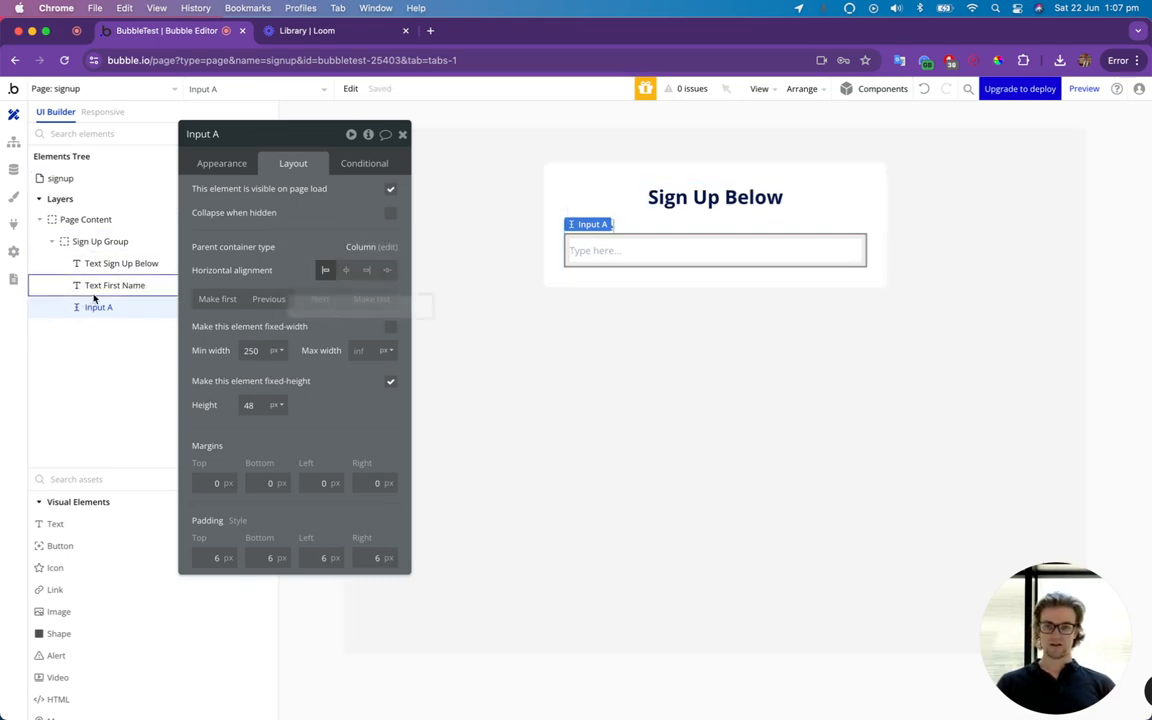
Duplicate the First Name text and its input below the originals, changing the copied text to "Last Name".
click(700, 197)
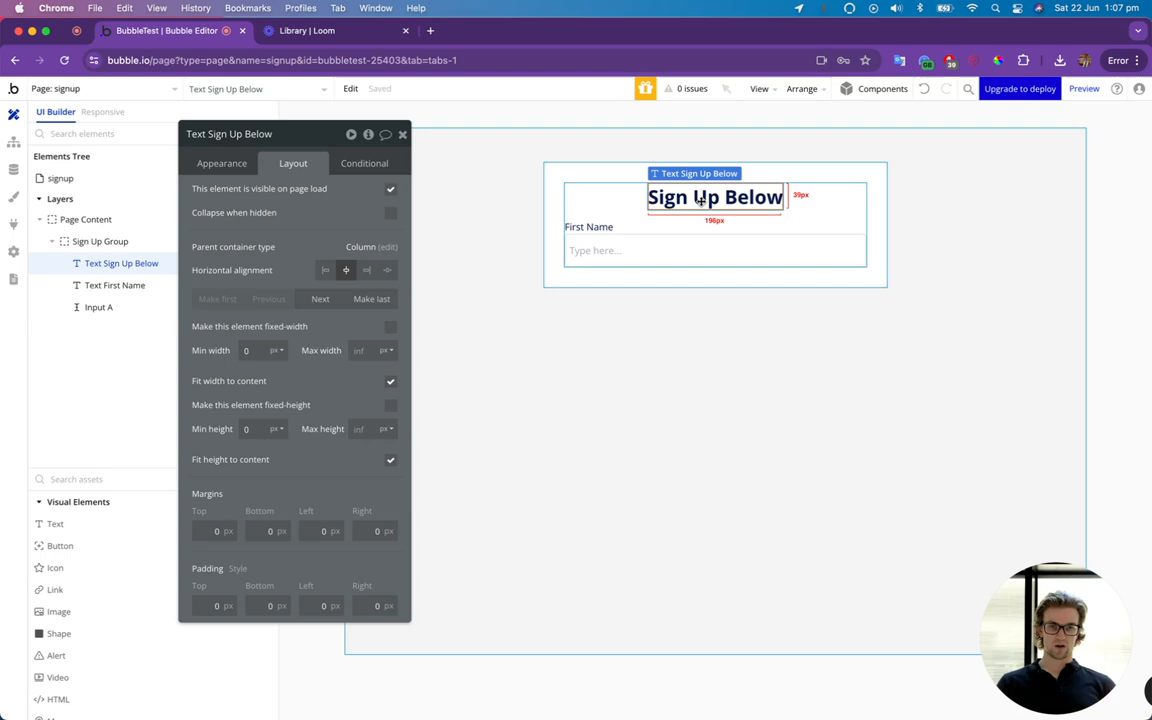
click(604, 228)
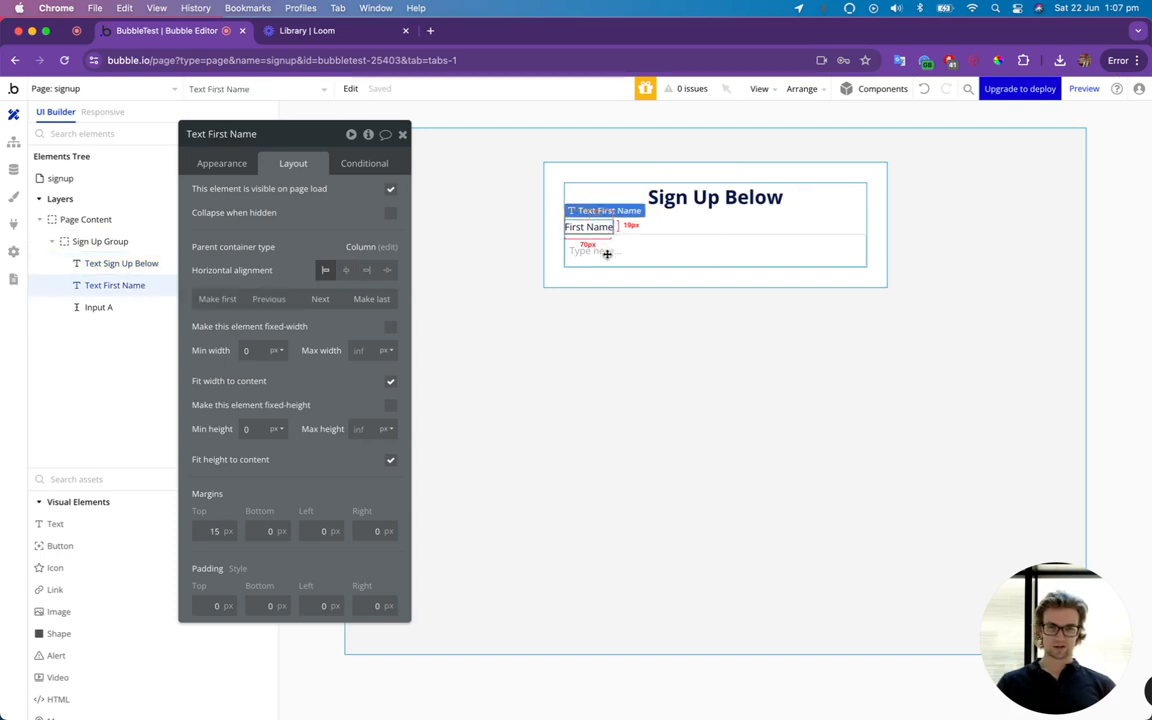
key(super+v)
double_click(597, 285)
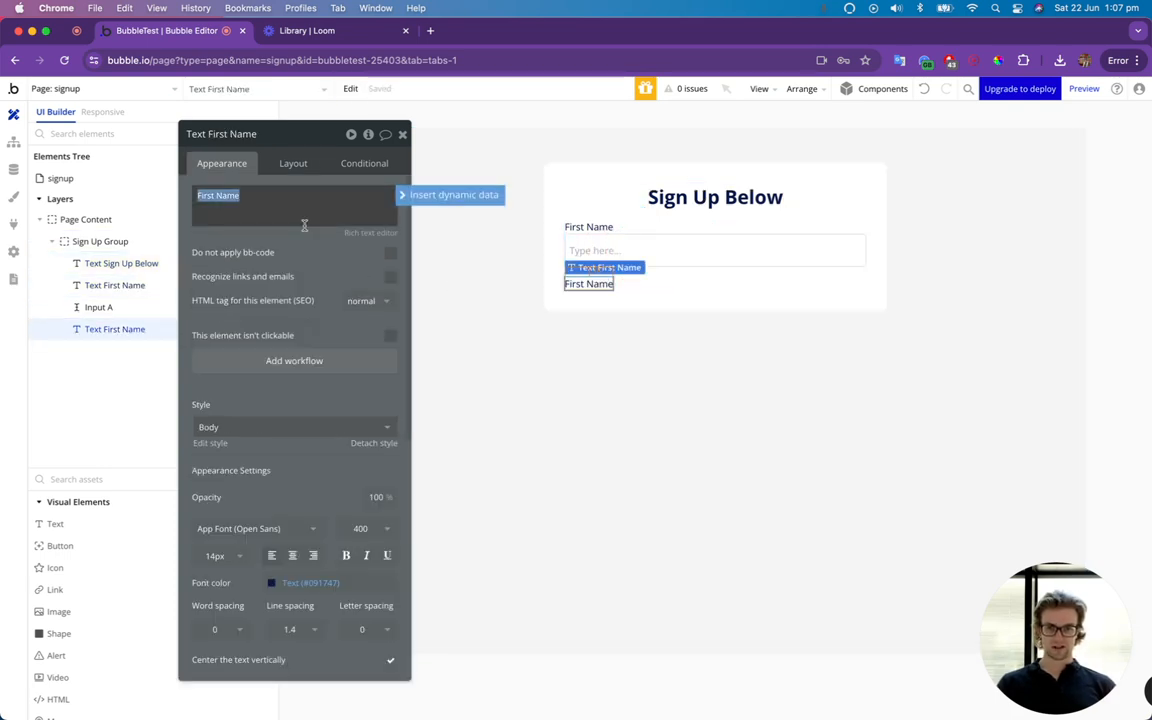
text(Last)
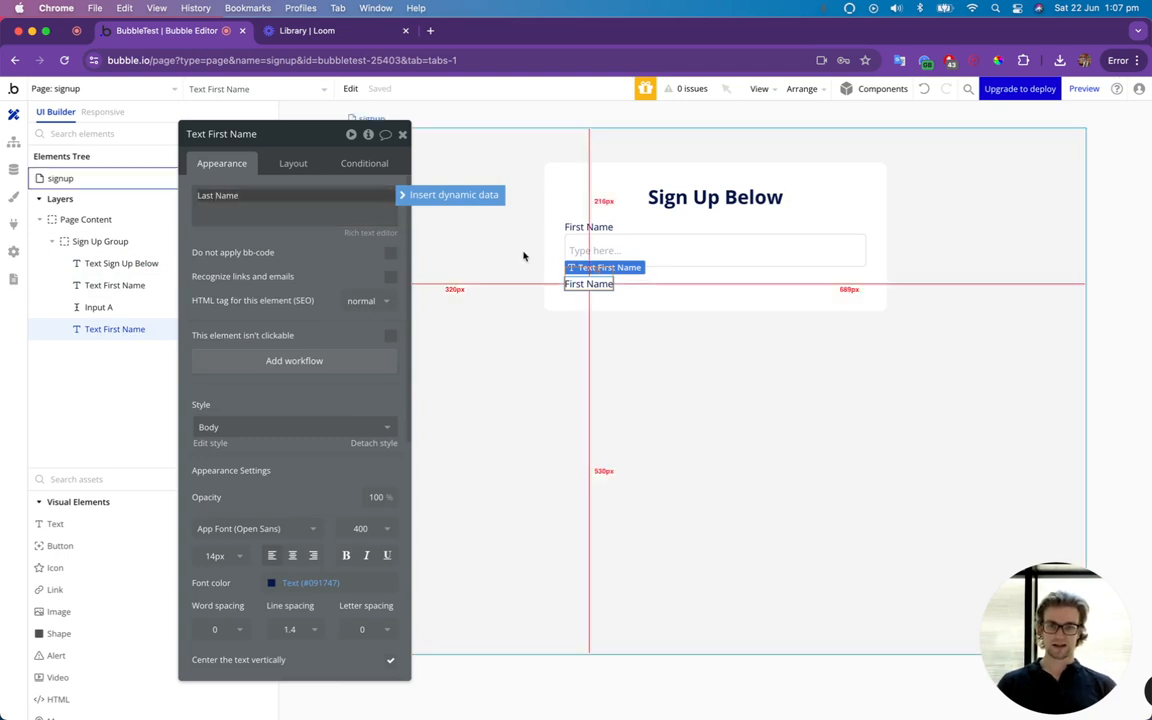
click(638, 253)
key(super+v)
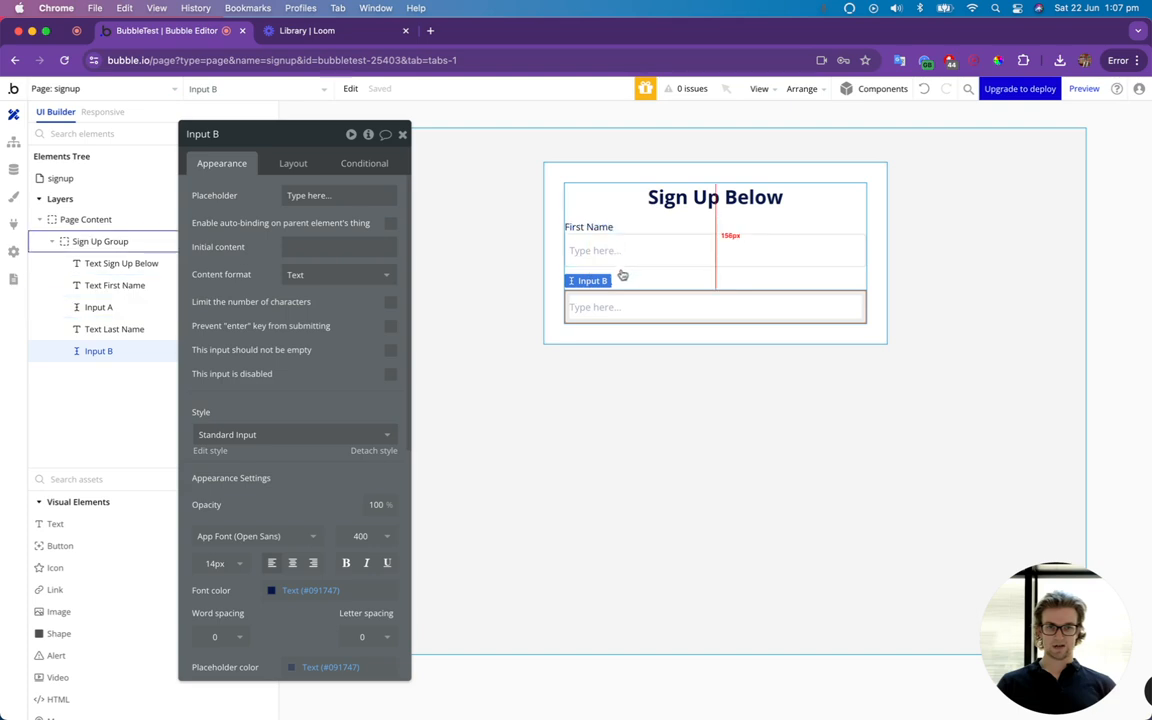
Duplicate the Last Name text and its input at the end of the Sign Up Group, changing the copied text to "Email Address".
click(631, 287)
click(607, 285)
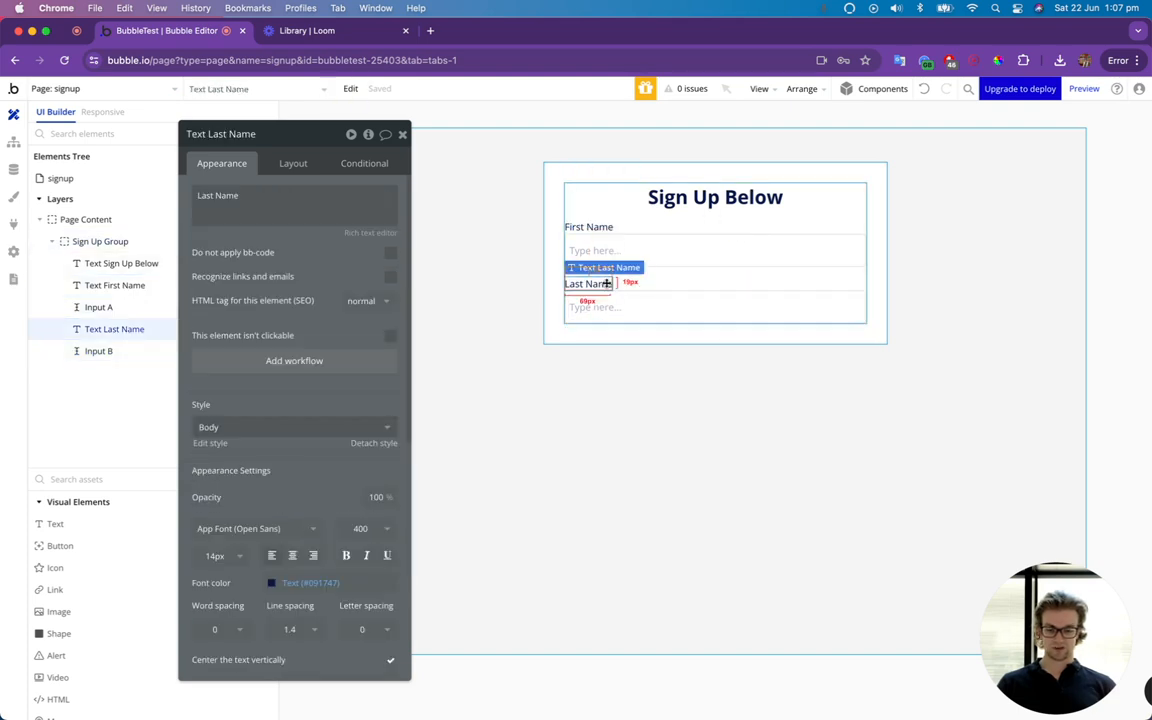
key(super+c)
key(super+v)
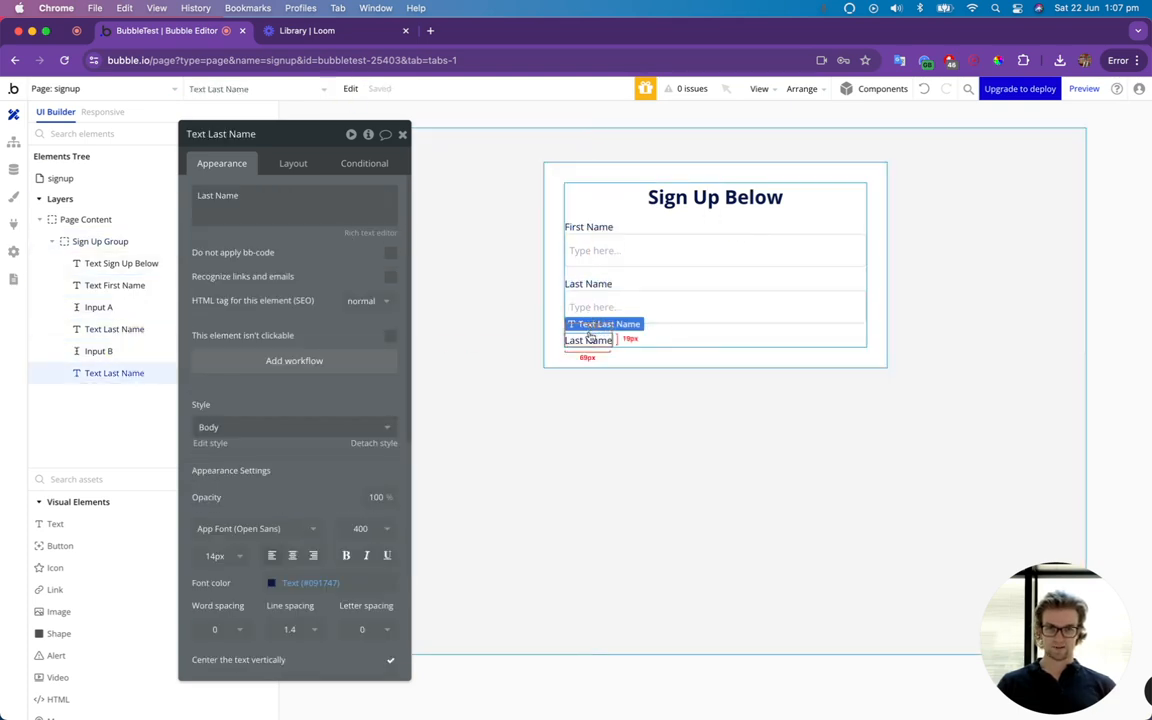
double_click(590, 337)
text(E)
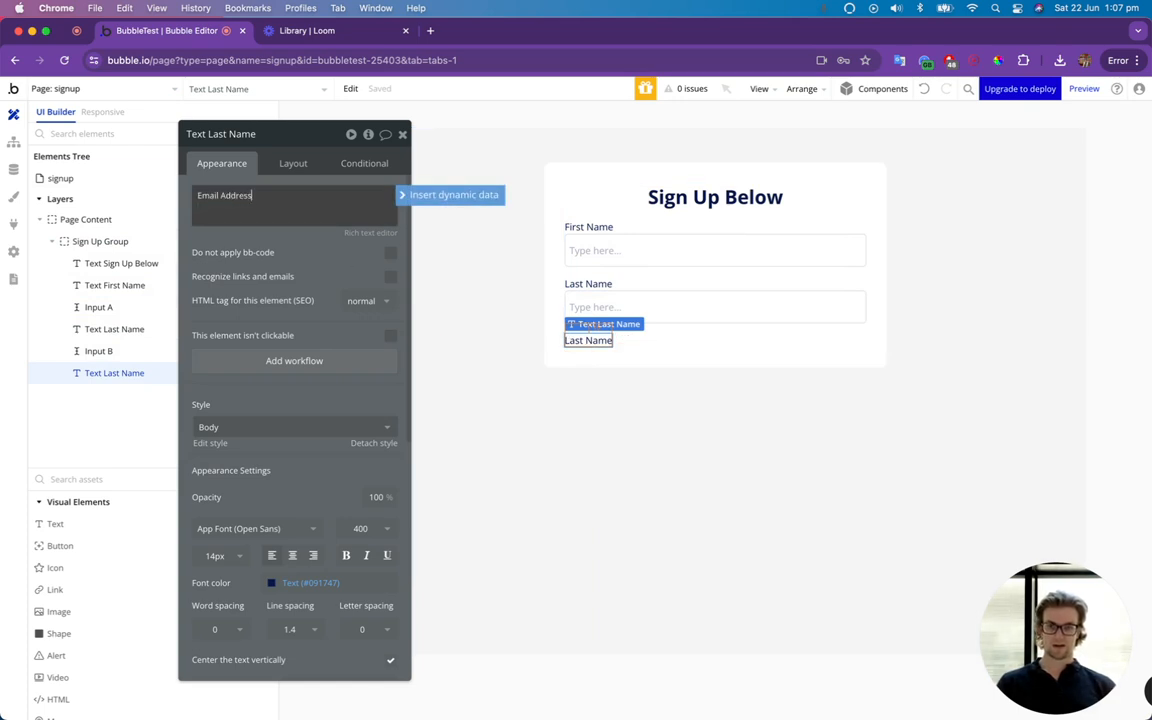
text(mail Address)
click(670, 318)
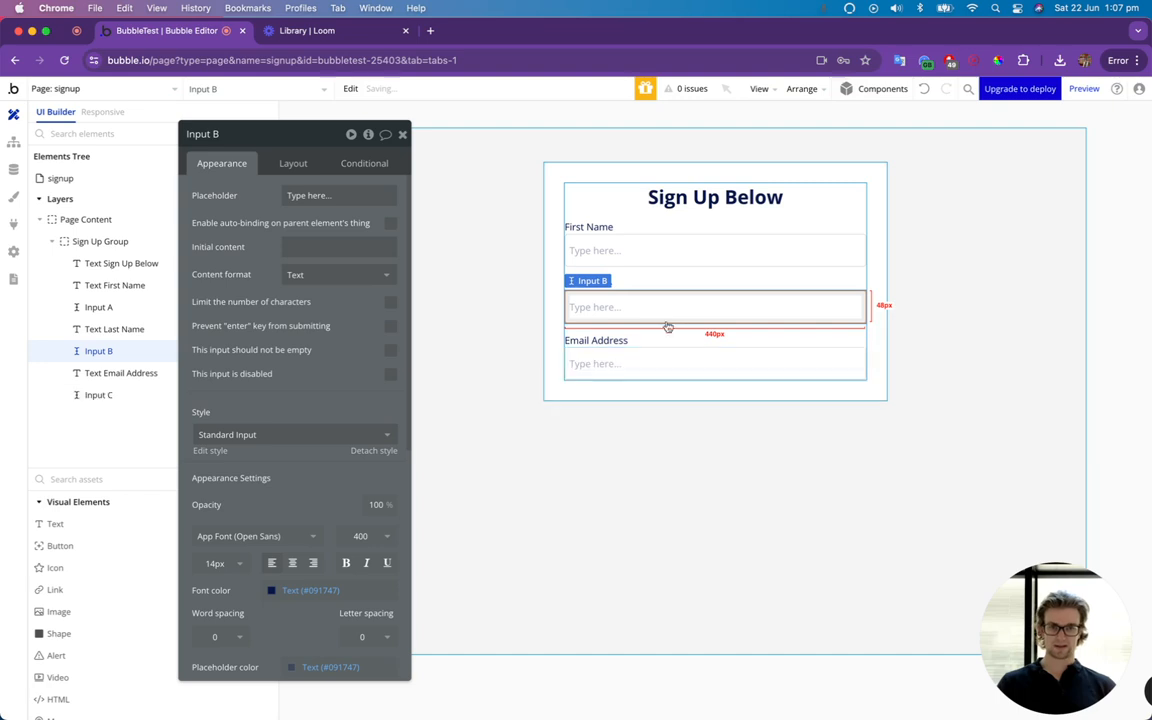
key(super+c)
key(super+v)
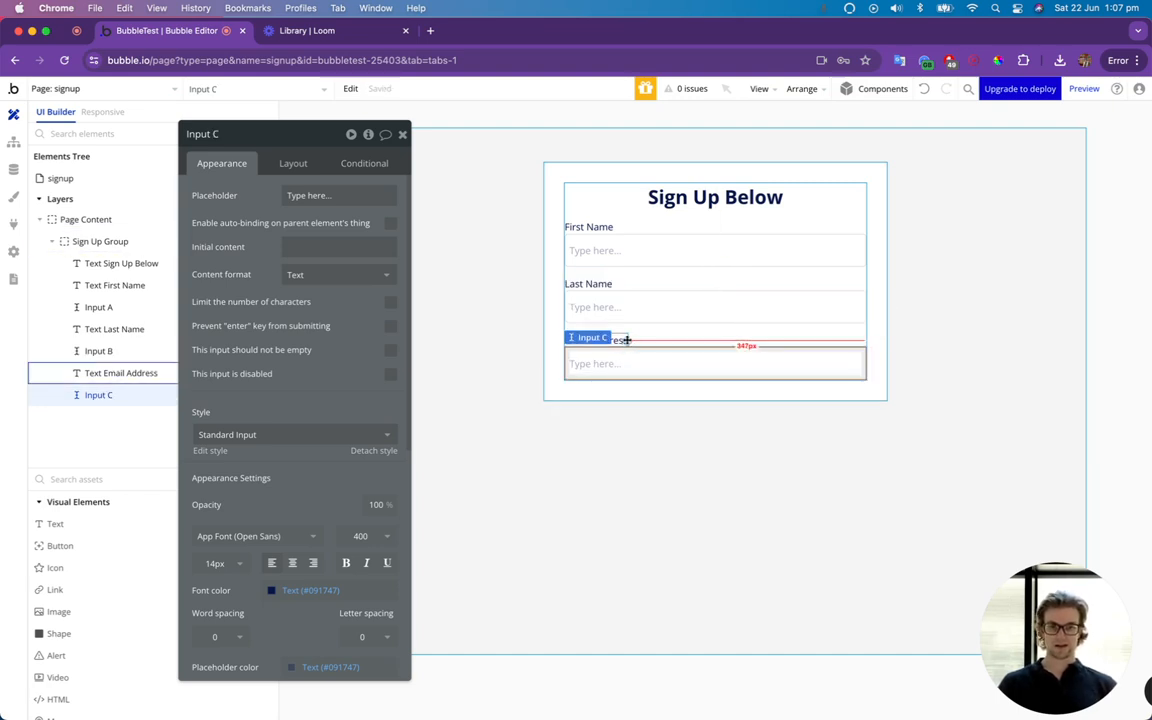
Duplicate the Email Address text and its input below the originals, changing the copied text to "Password".
click(625, 340)
key(super+c)
key(super+v)
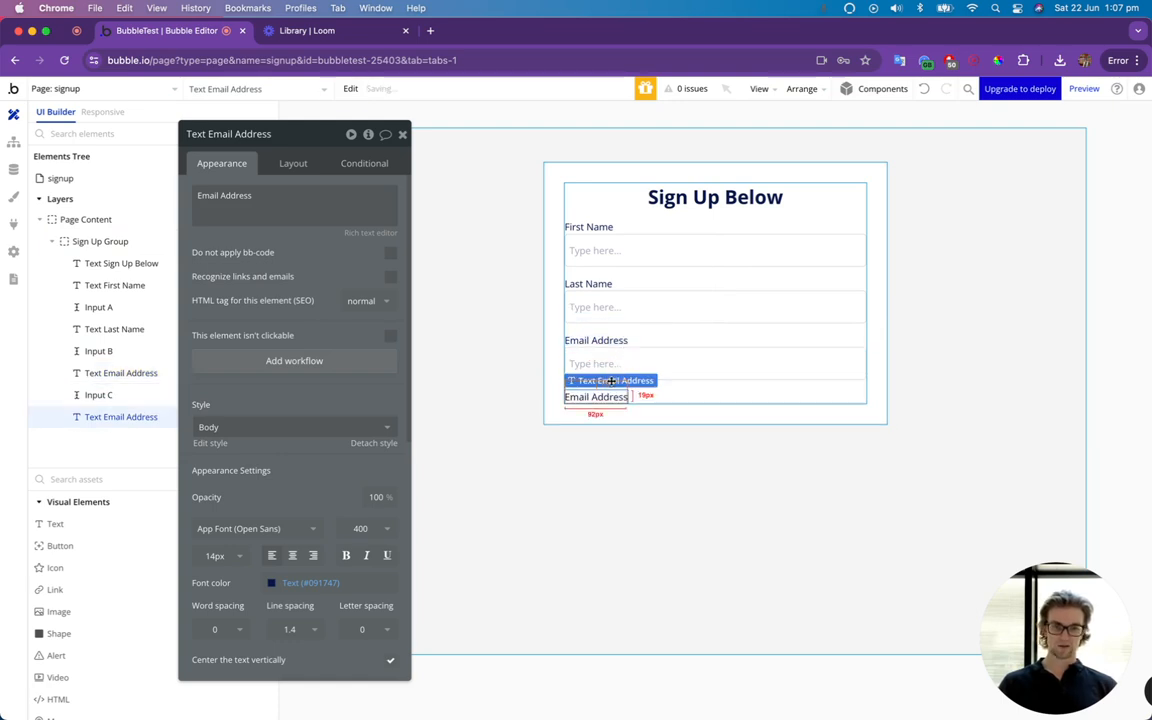
click(244, 210)
key(super+a)
text(Passw)
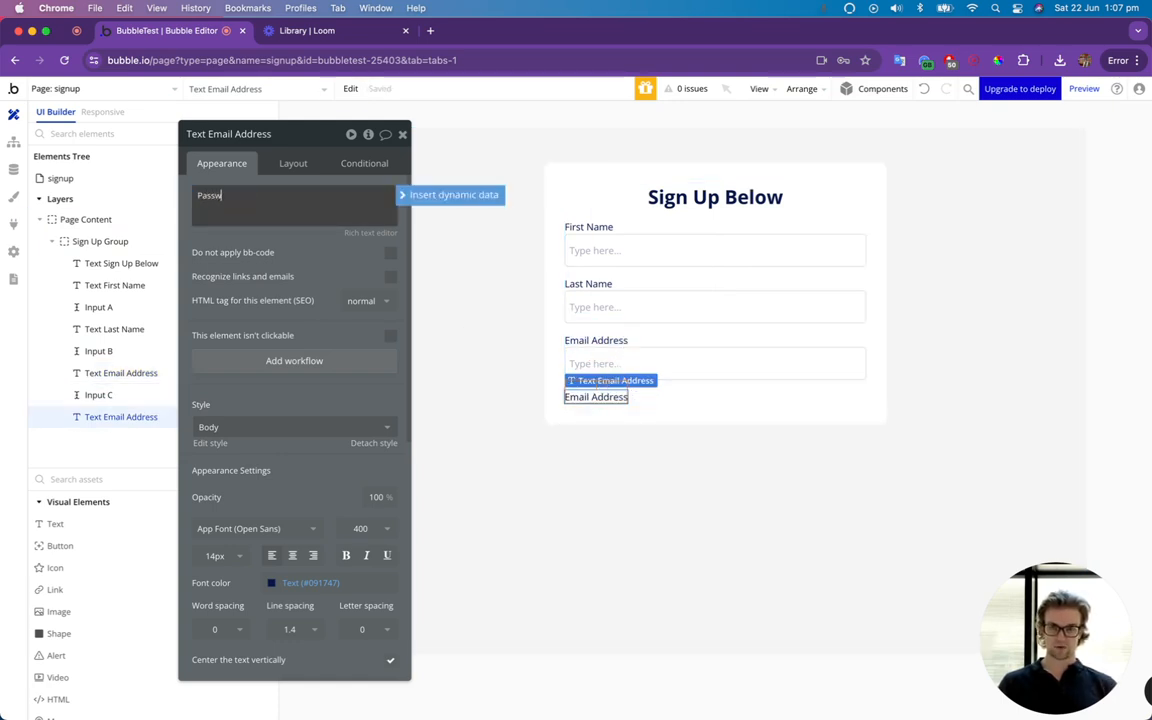
text(ord)
click(662, 365)
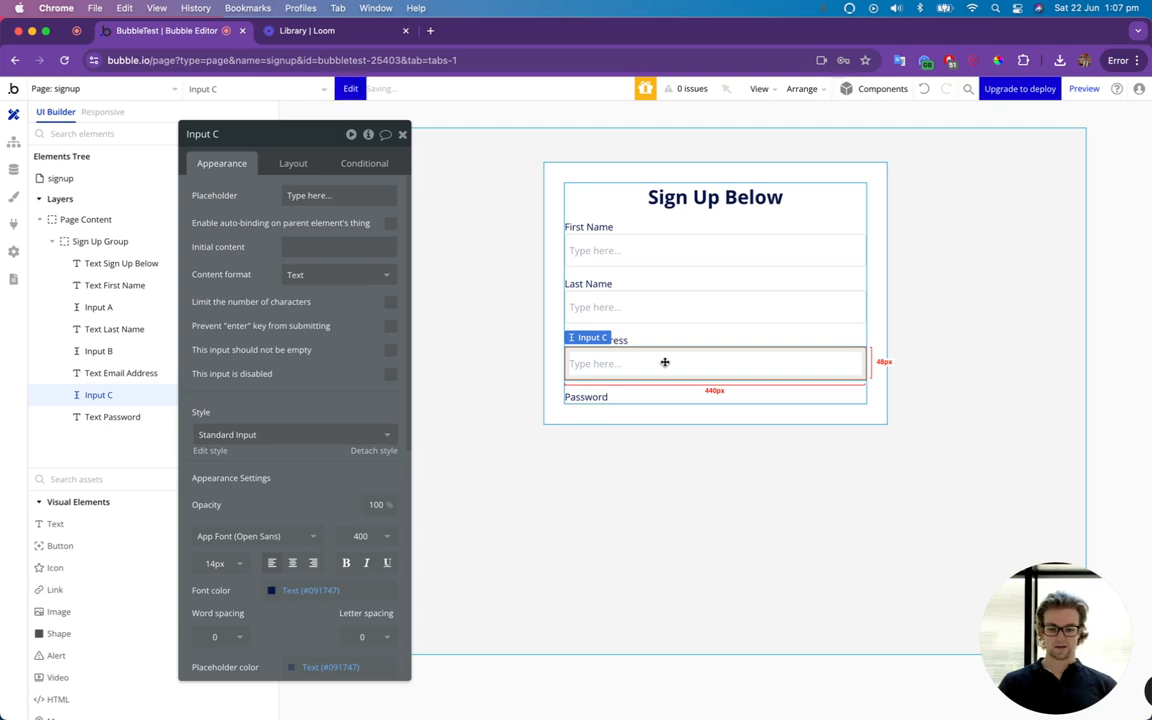
key(super+c)
key(super+v)
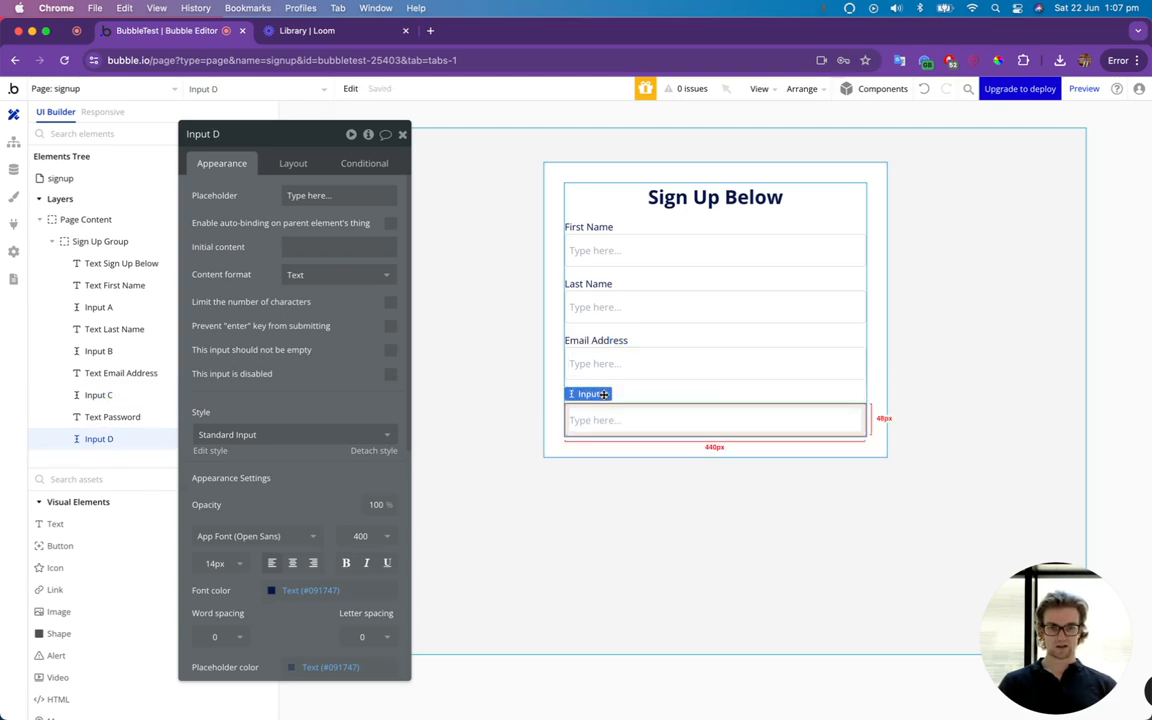
Add copies of the Email Address text and an input below the Password field, changing the copied text to "Password Confirmation".
click(623, 340)
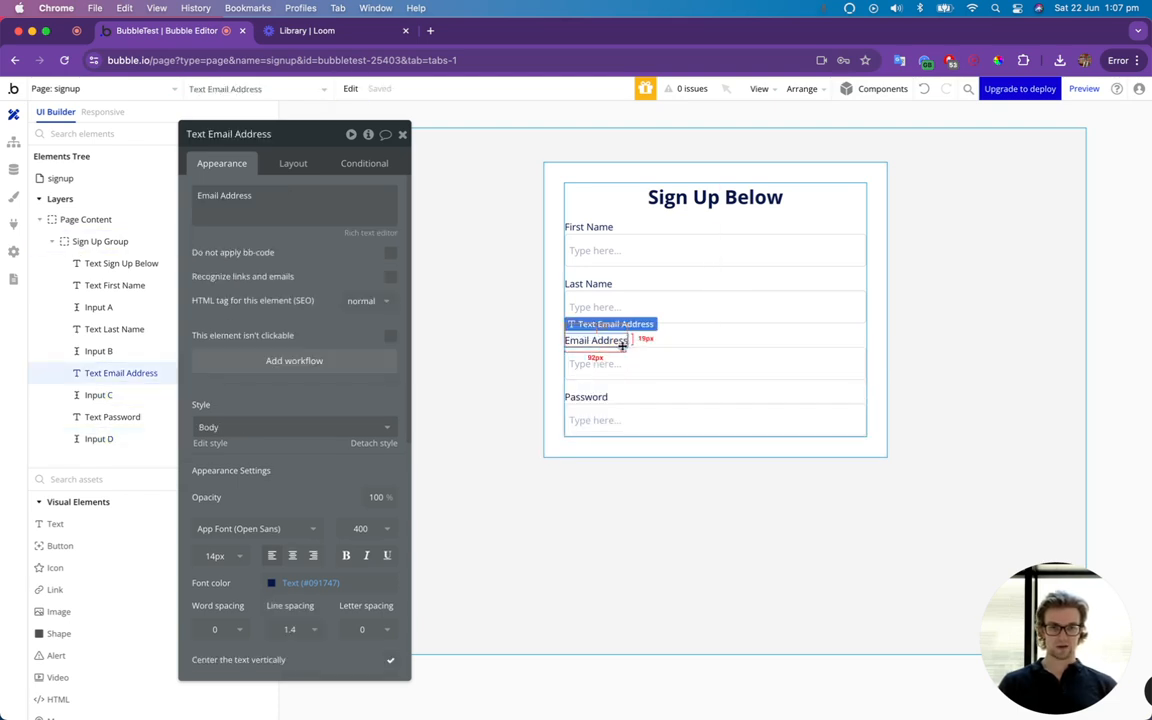
key(super+c)
key(super+v)
triple_click(272, 195)
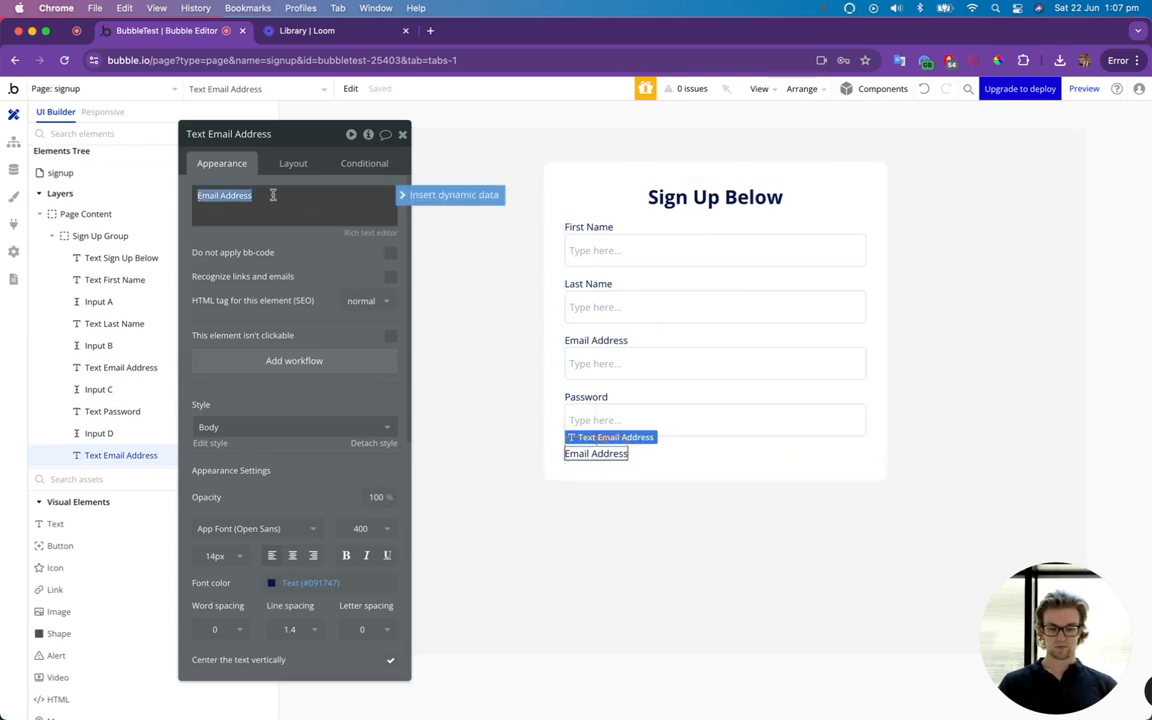
text(Password Confirmation)
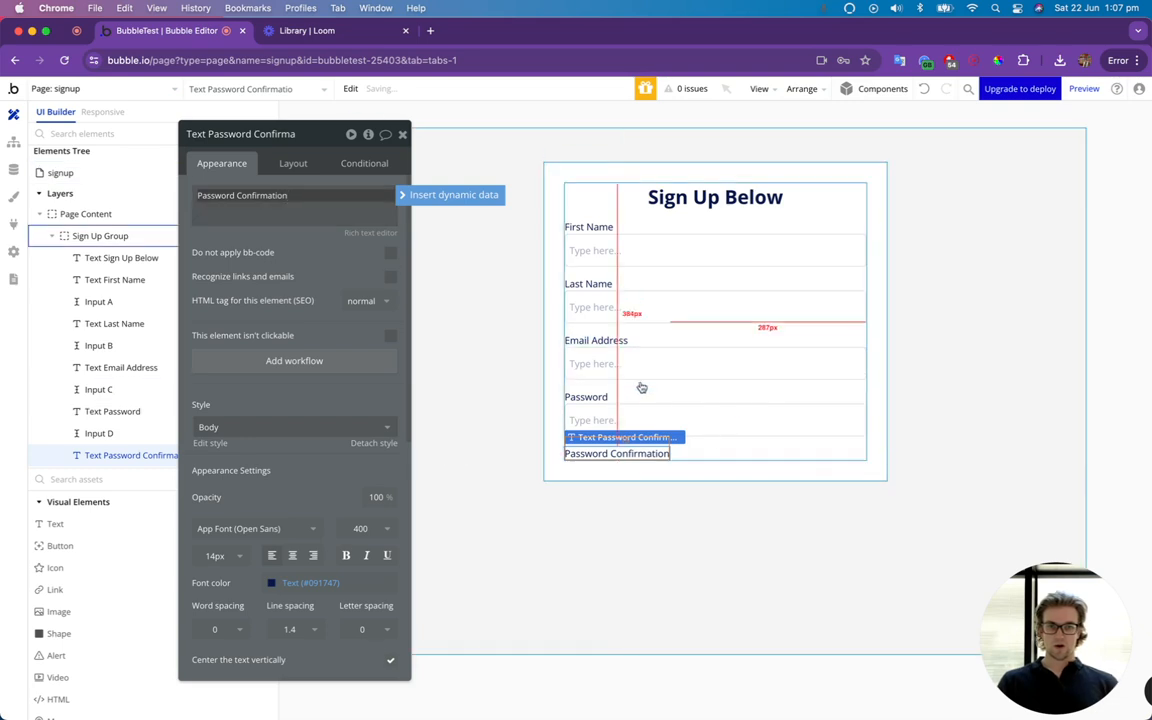
click(664, 412)
key(super+c)
key(super+v)
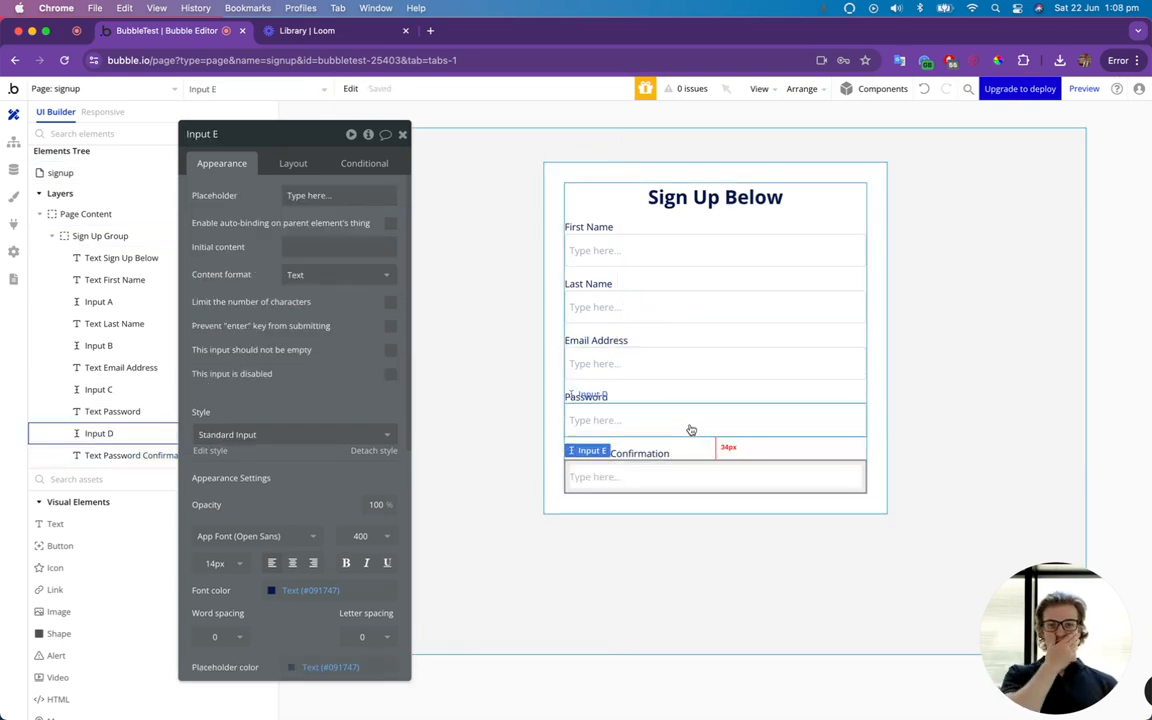
Rename the input under the First Name text as "First Name Input Sign Up".
click(616, 254)
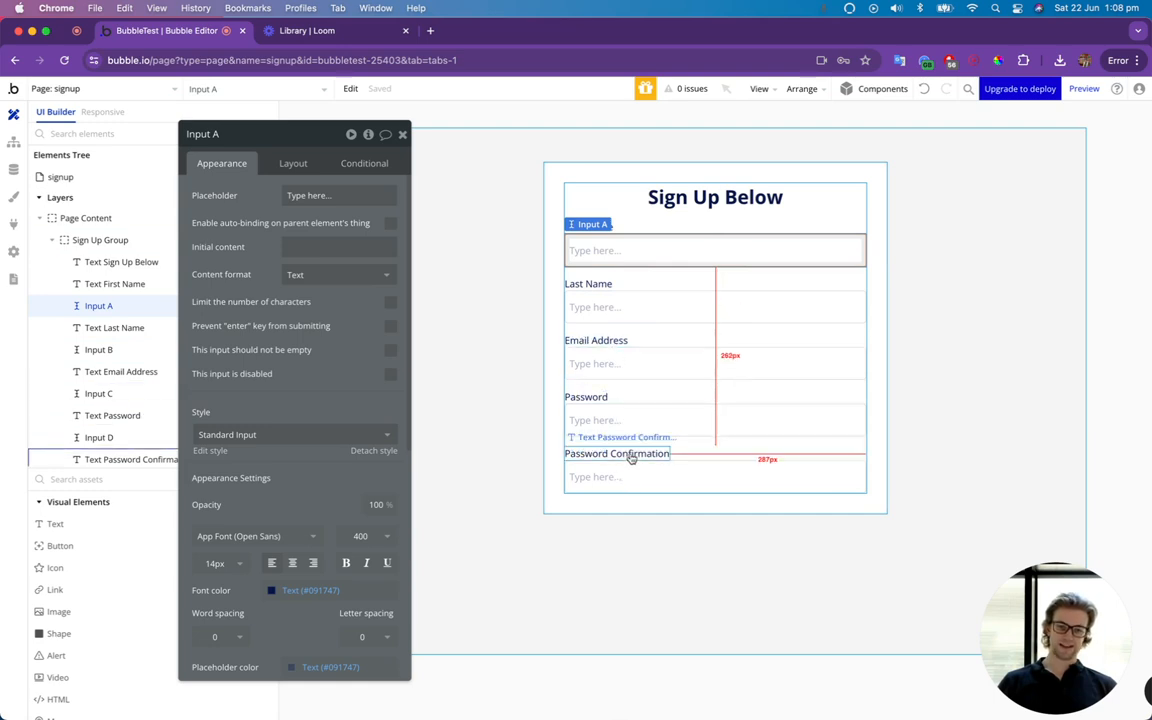
click(214, 138)
text(First Name)
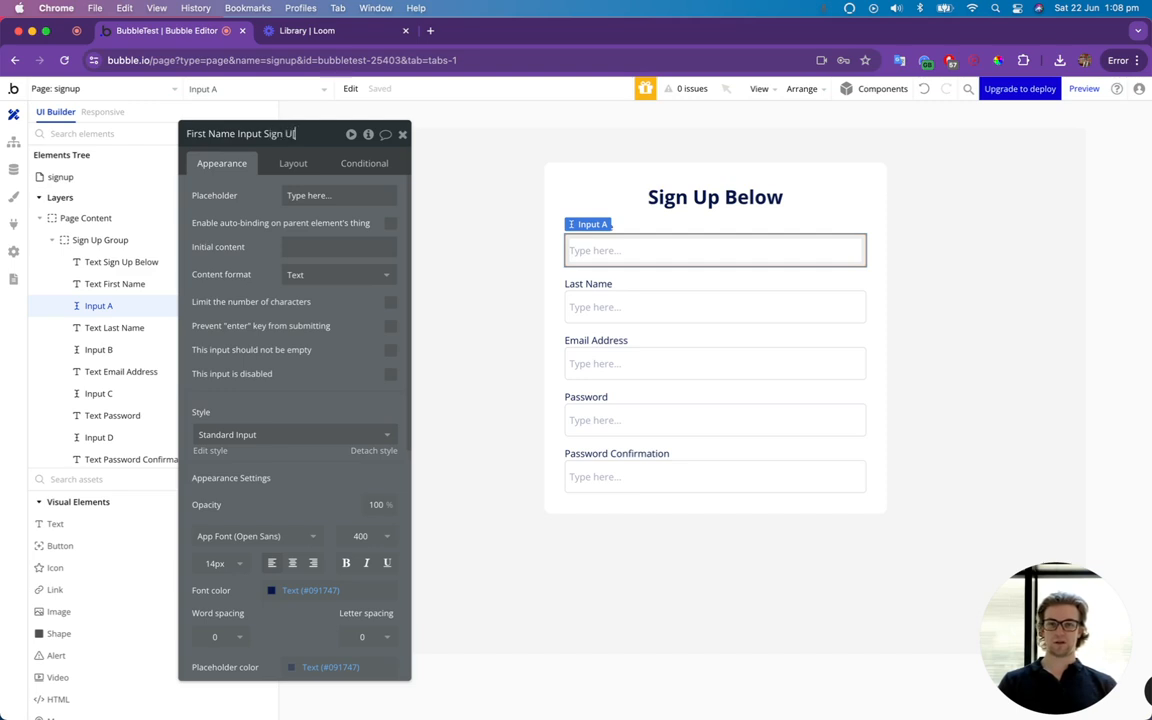
text(p)
key(Return)
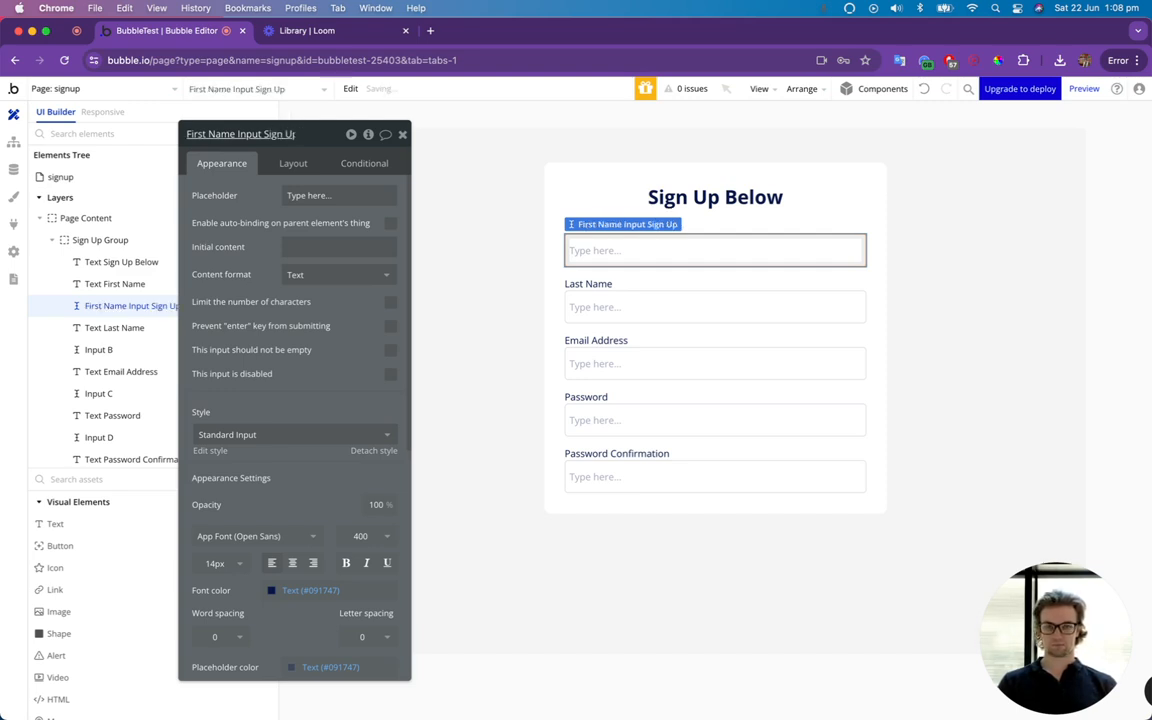
Copy the first name input's element name and reuse it to rename the Last Name input as "Last Name Input Sign Up".
click(260, 134)
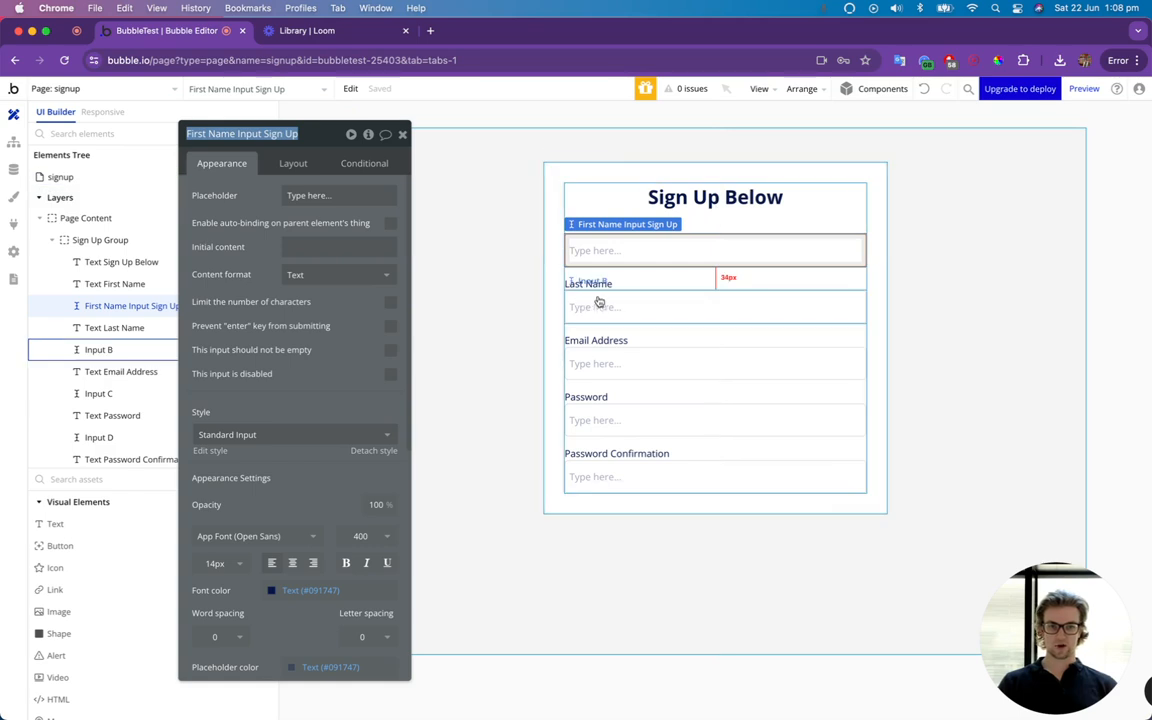
click(607, 305)
click(211, 136)
key(ctrl+v)
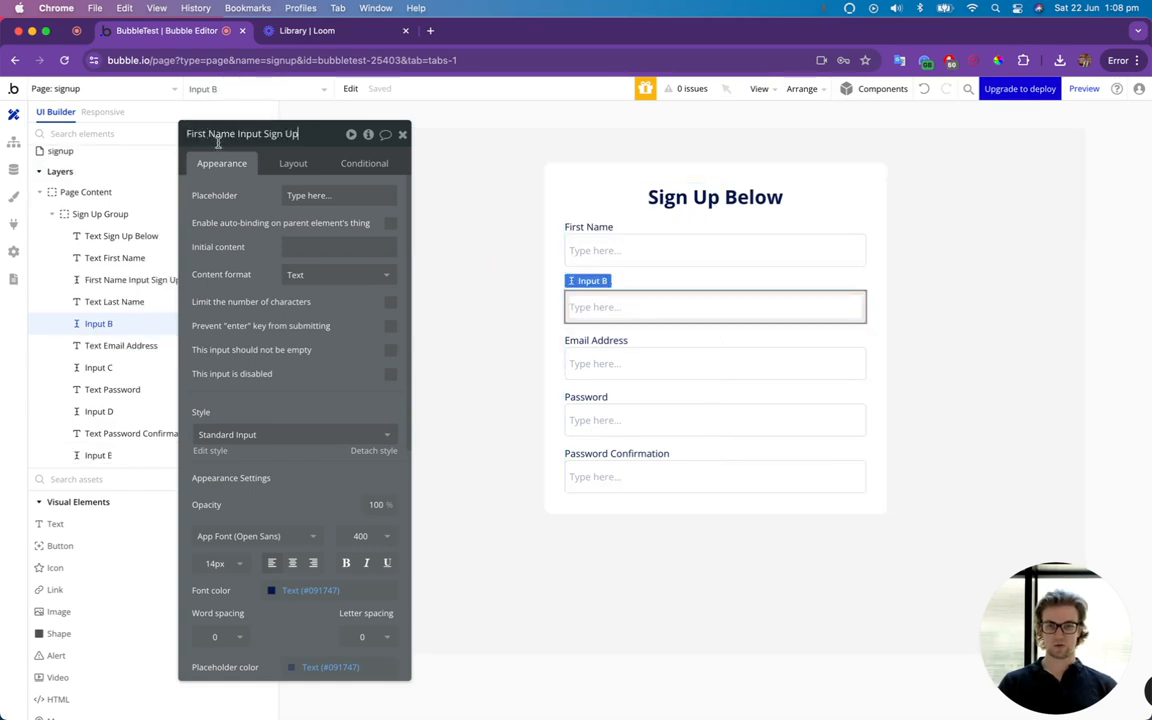
double_click(196, 134)
key(BackSpace)
text(Last)
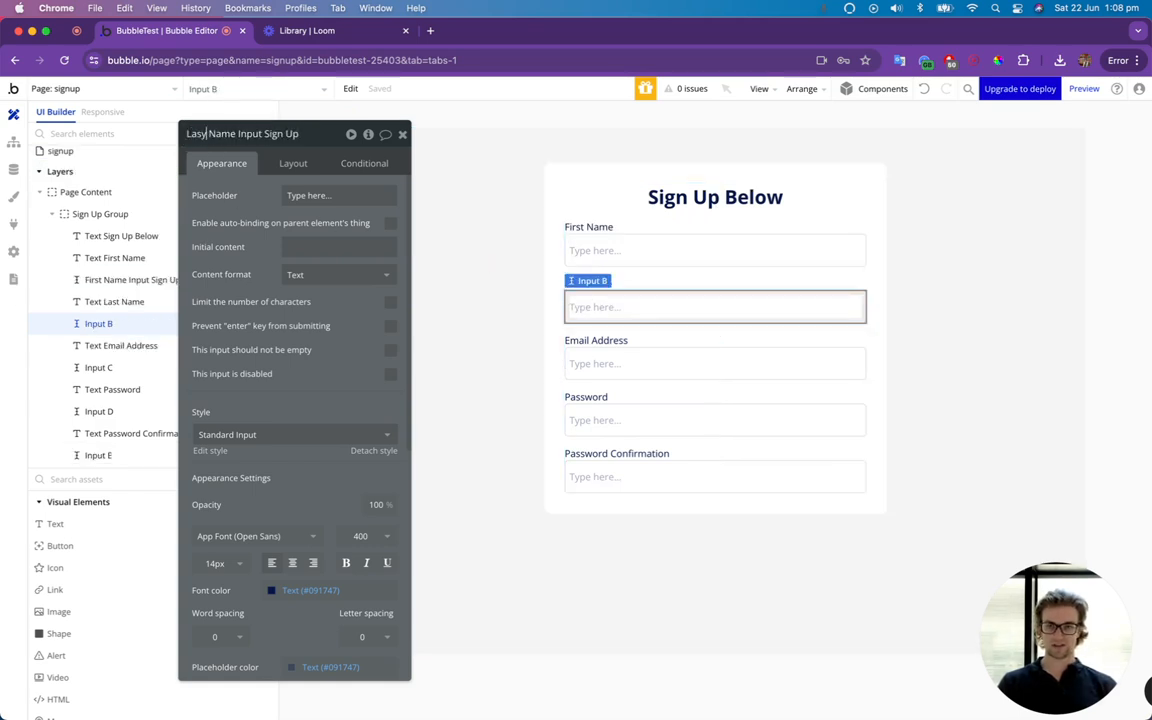
Rename the input under the Email Address text as "Email Input Sign Up", reusing the copied name.
click(609, 366)
click(234, 133)
key(super+v)
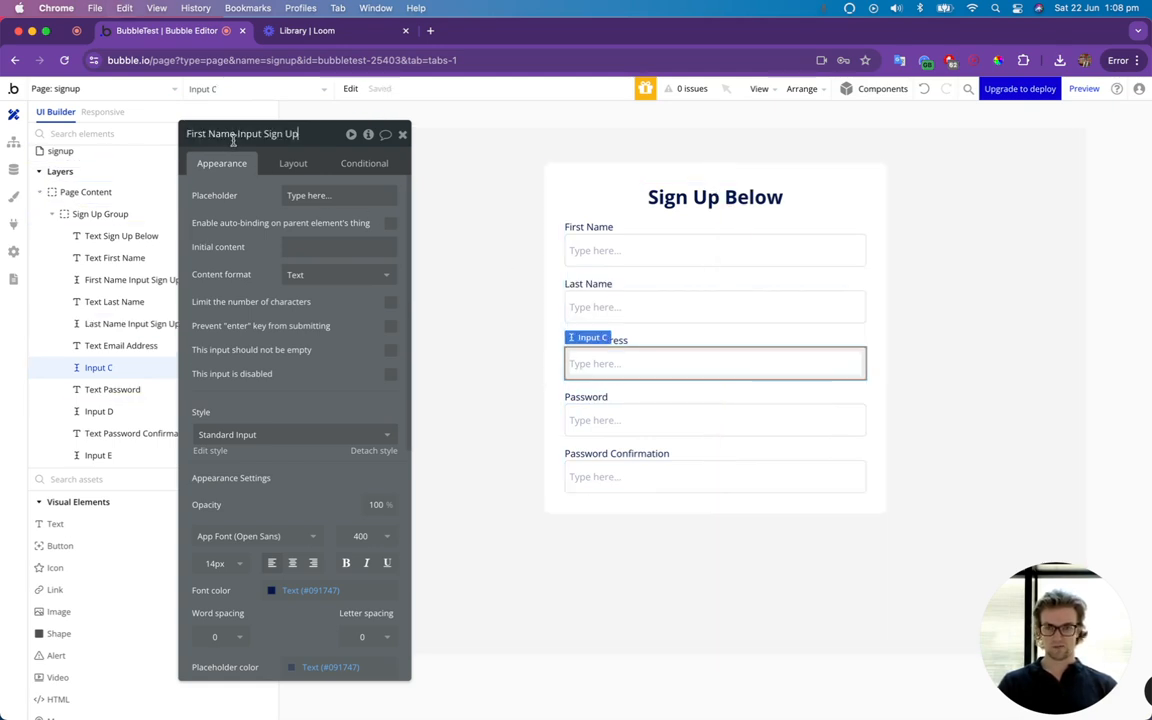
drag(235, 133, 183, 133)
text(Email)
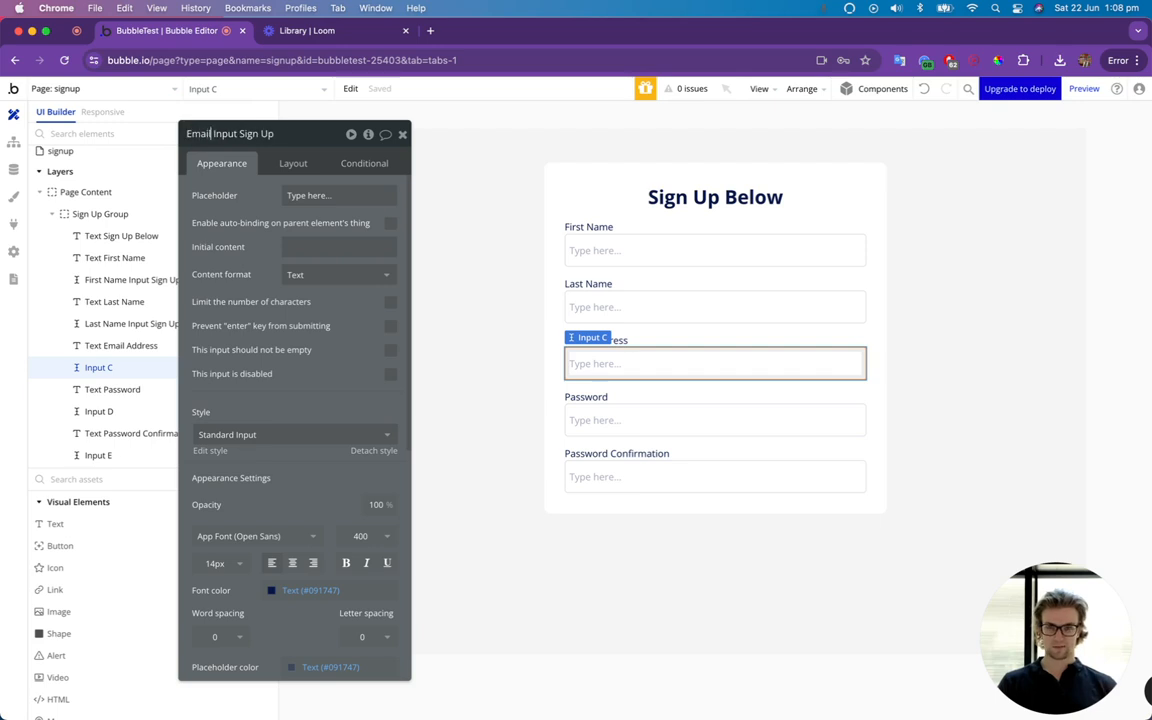
Rename the input under the Password text as "Password Input Sign Up", reusing the copied name.
click(630, 419)
click(201, 130)
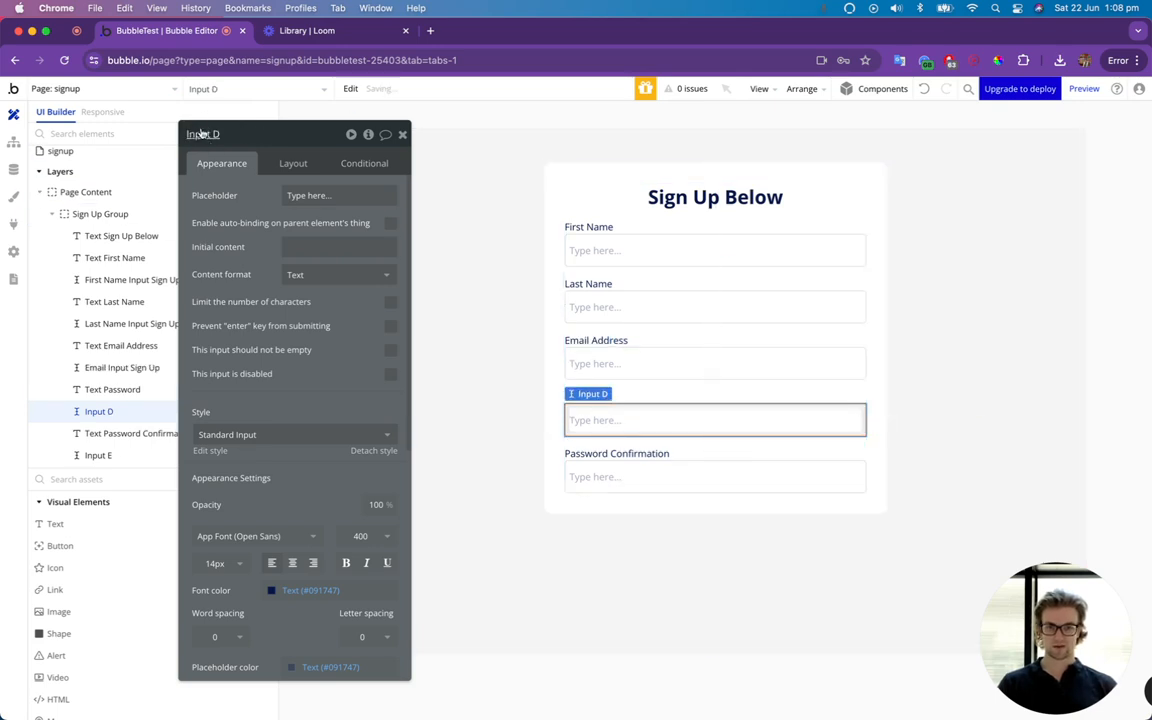
key(super+v)
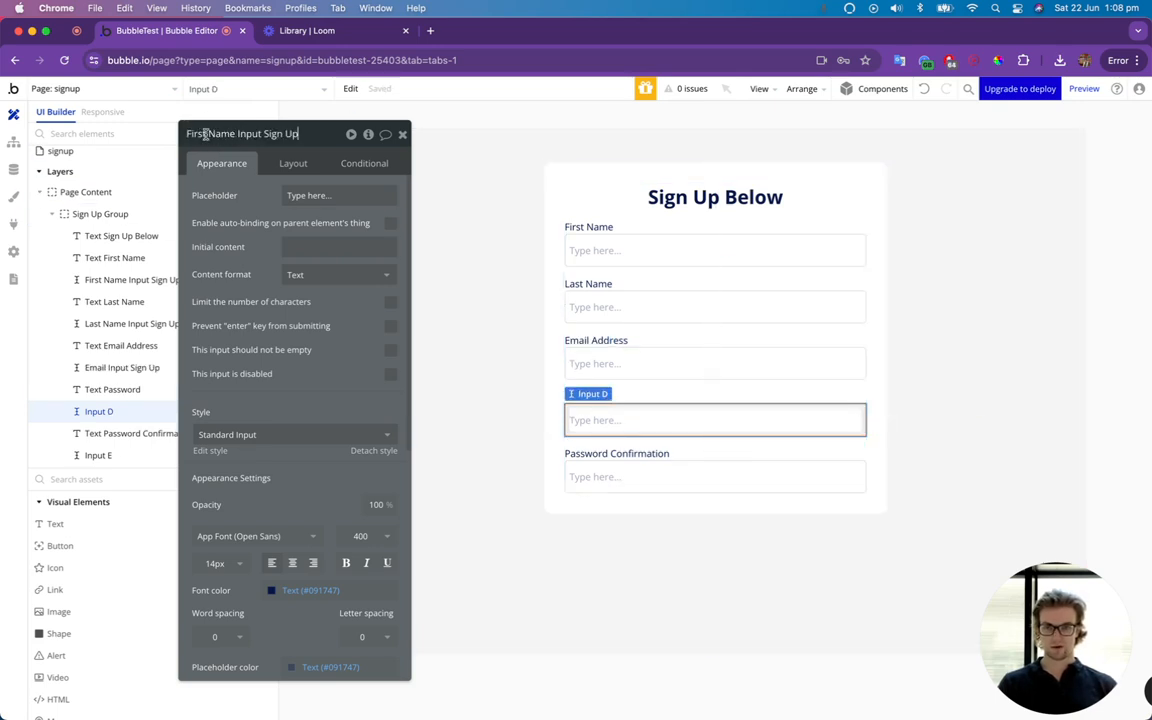
drag(204, 133, 184, 137)
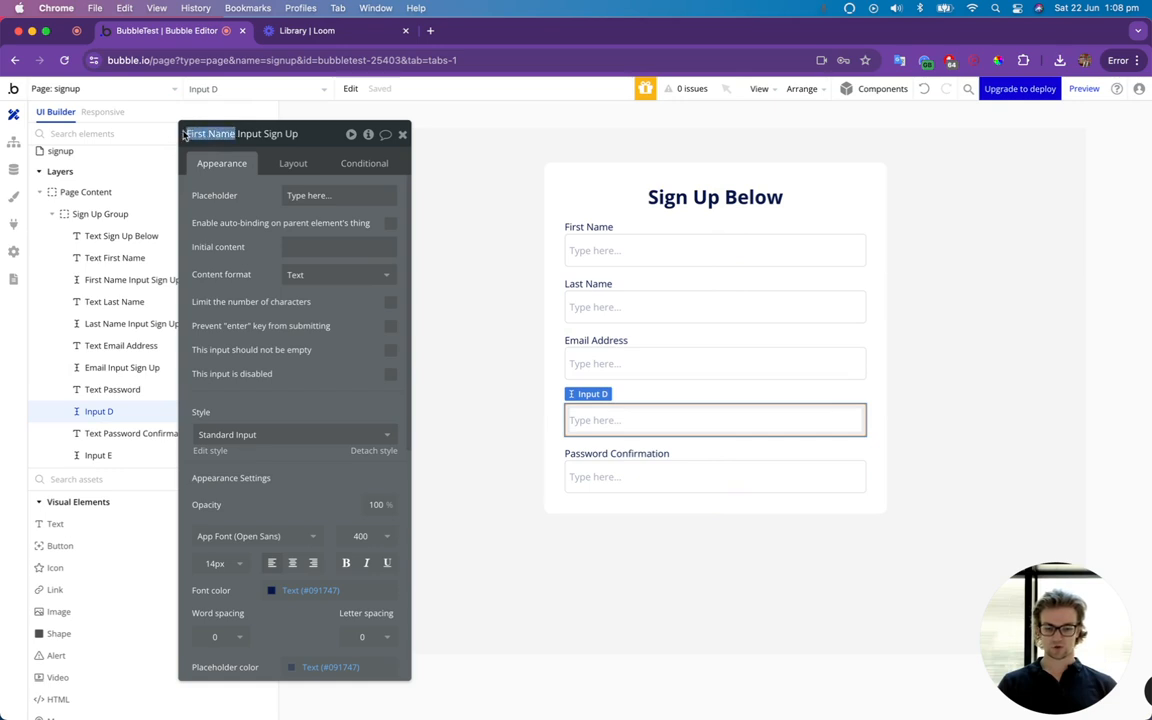
text(Password)
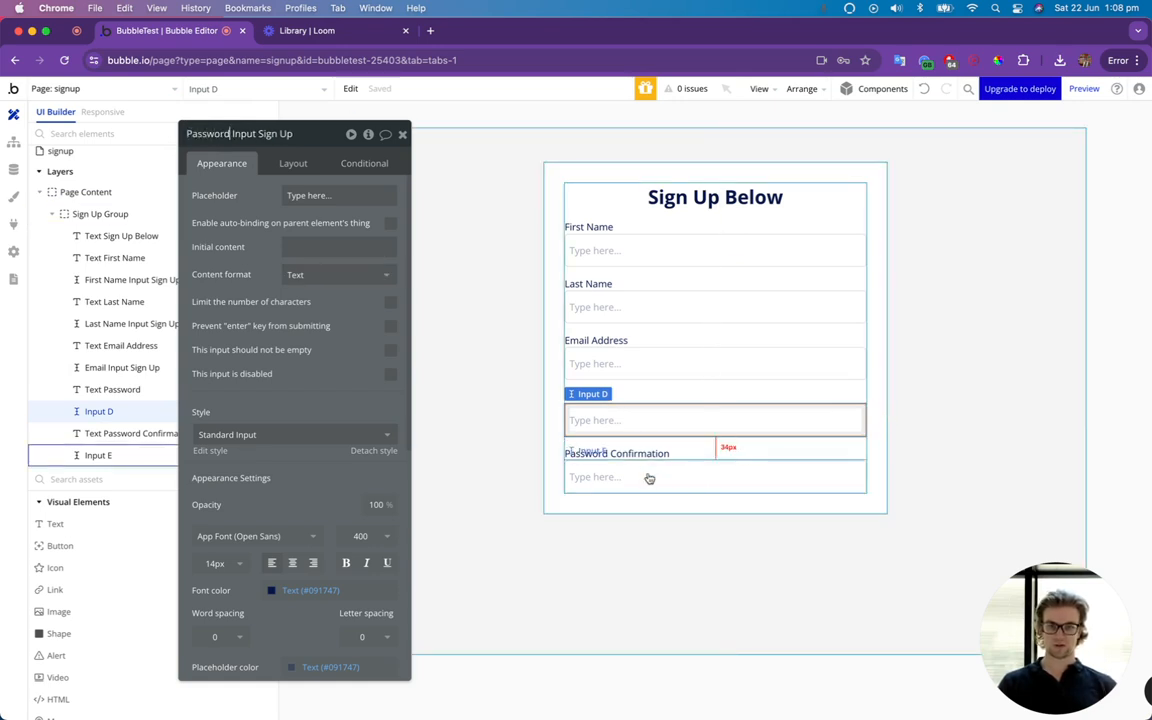
Rename the input under the Password Confirmation text as "Password Conf Input Sign Up" and close its property editor.
click(649, 479)
triple_click(225, 134)
key(ctrl+v)
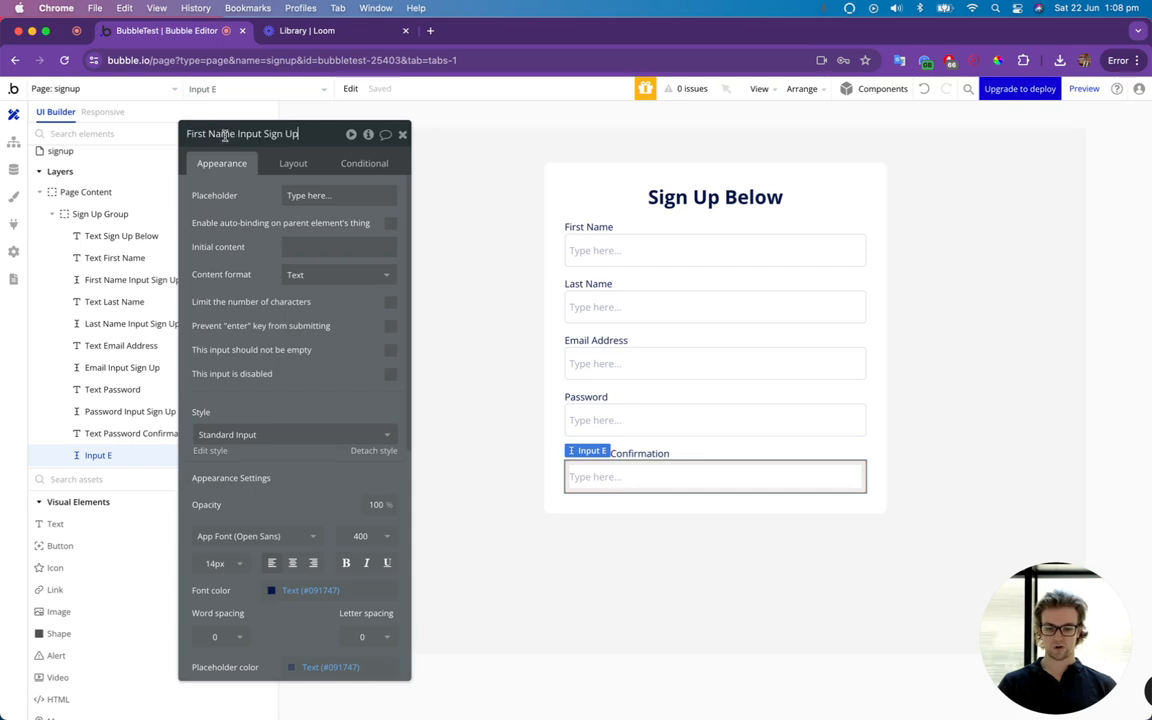
drag(236, 134, 186, 134)
key(BackSpace)
text(Password)
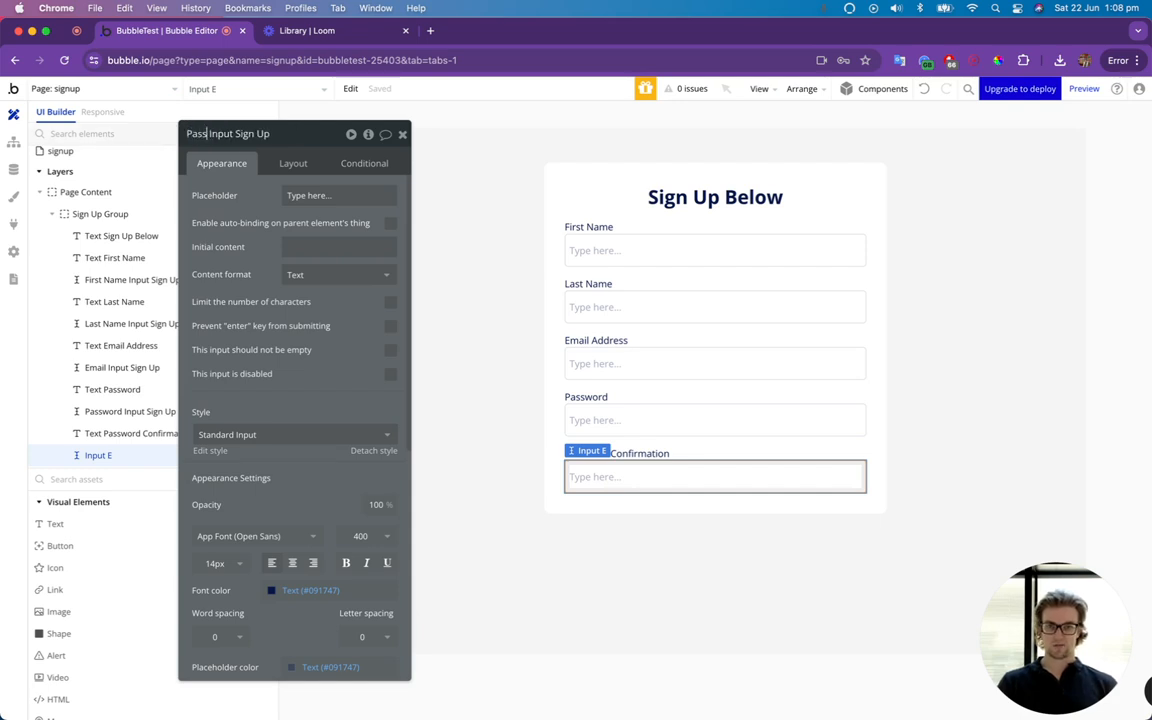
text( Conf)
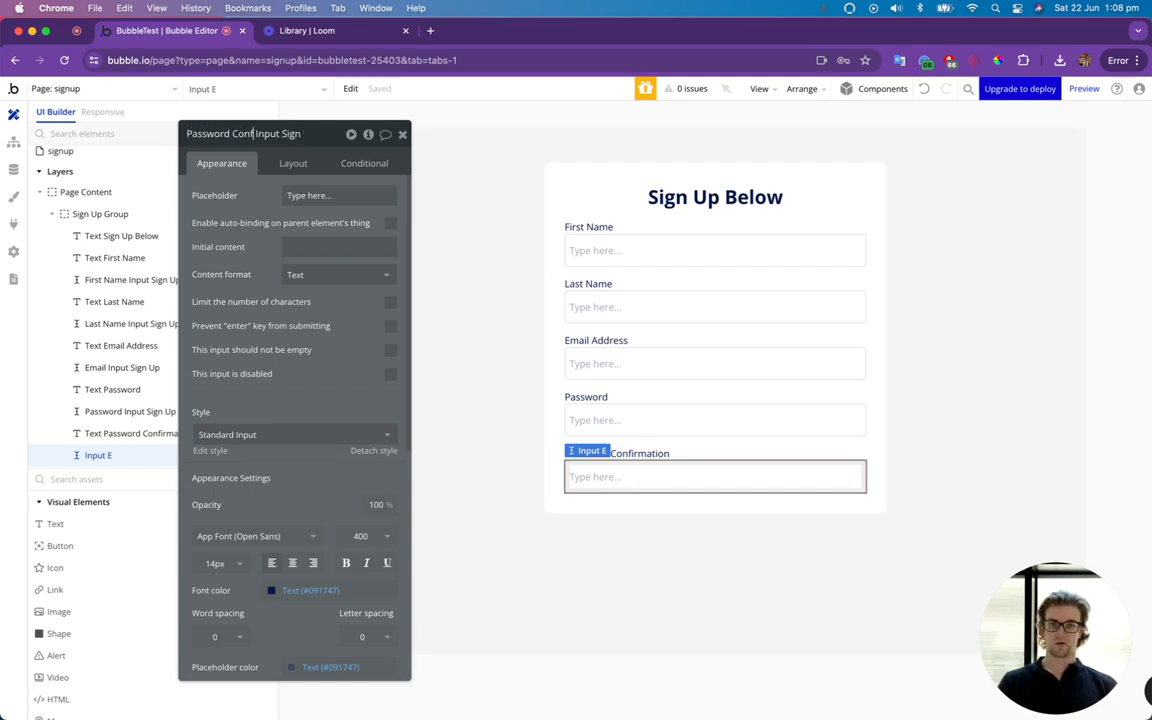
click(404, 135)
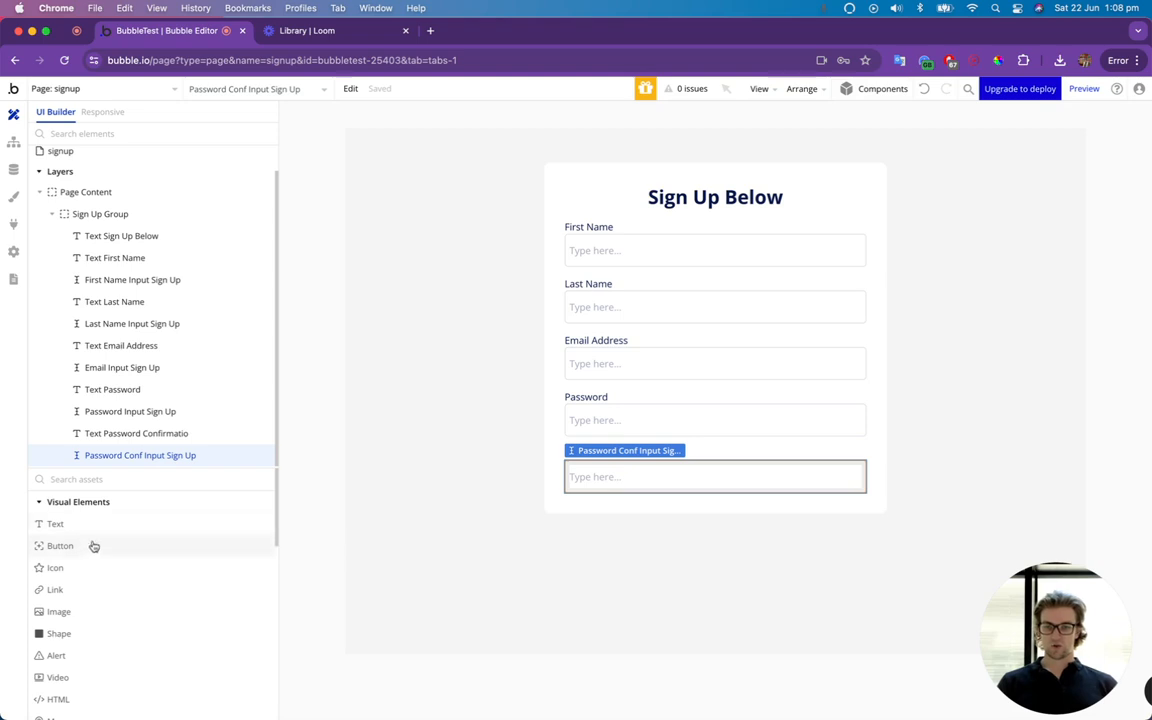
Add a button labelled "Sign Up" below the password confirmation input and turn off its fixed width.
drag(57, 547, 662, 497)
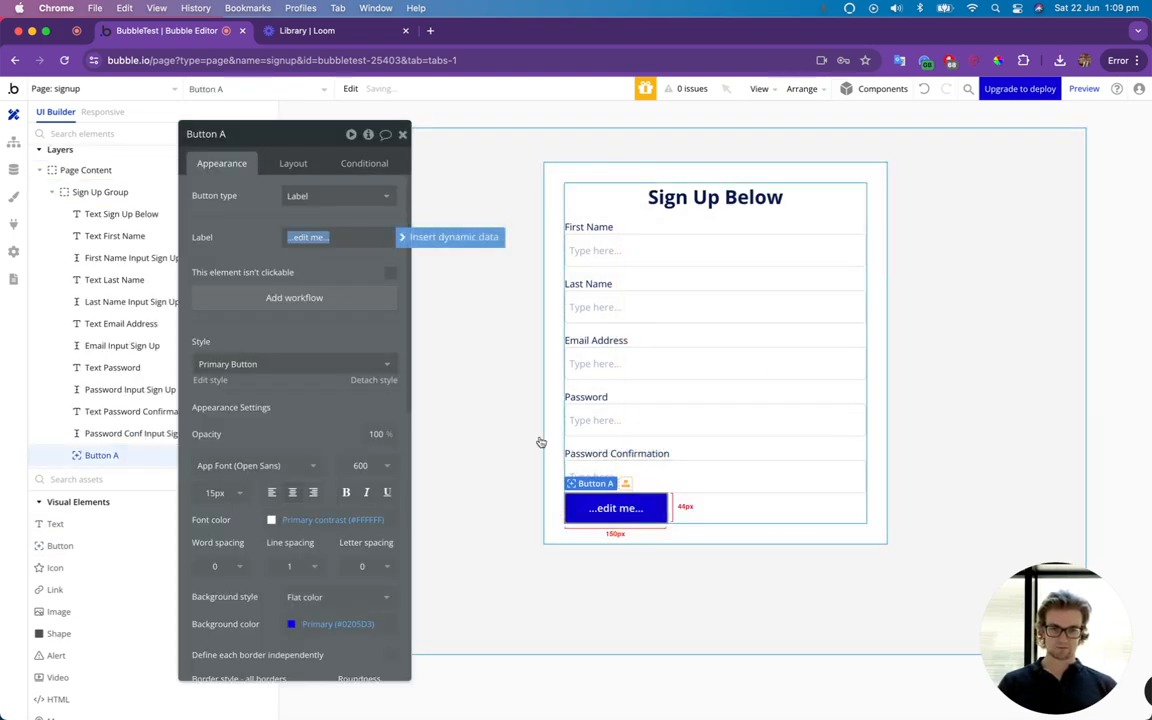
text(Sign Up)
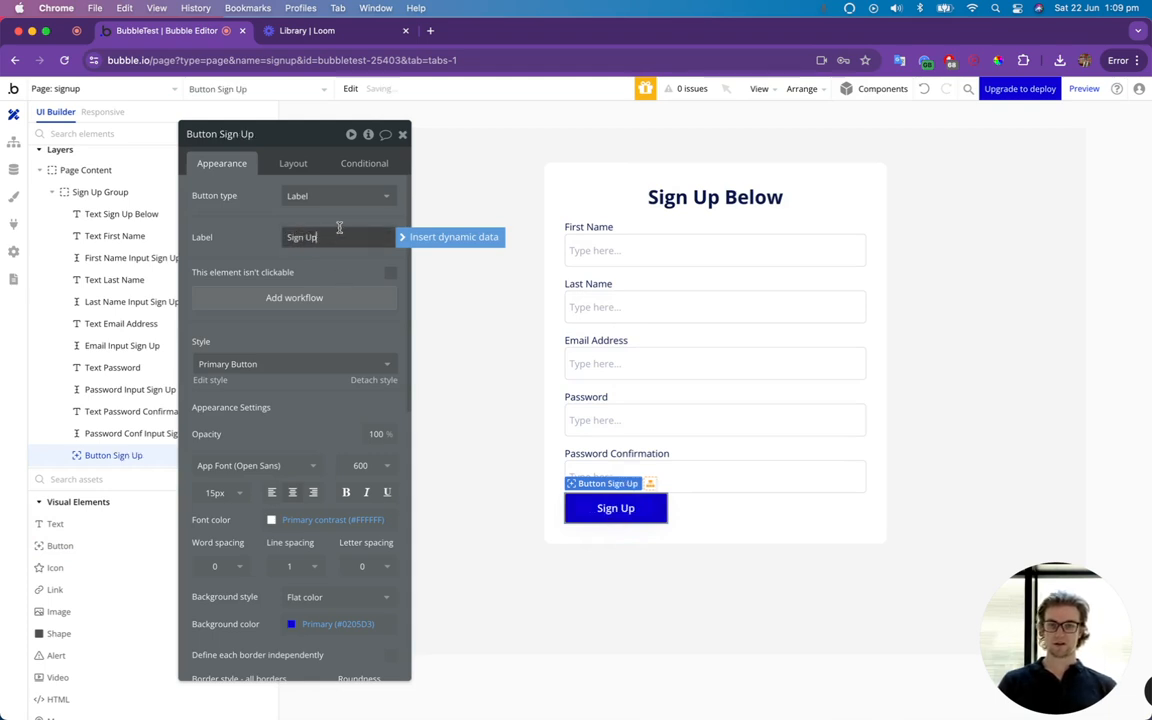
click(293, 163)
click(390, 329)
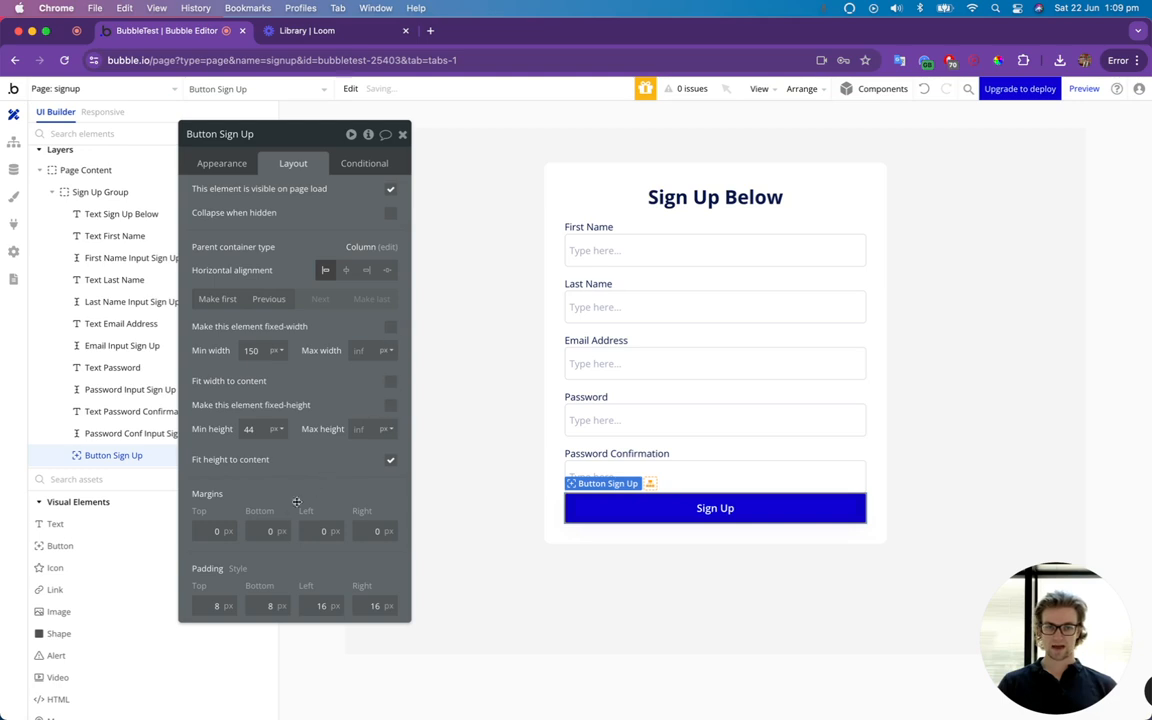
Give the Sign Up button a top margin of 30 px and close its property editor.
click(233, 531)
text(30)
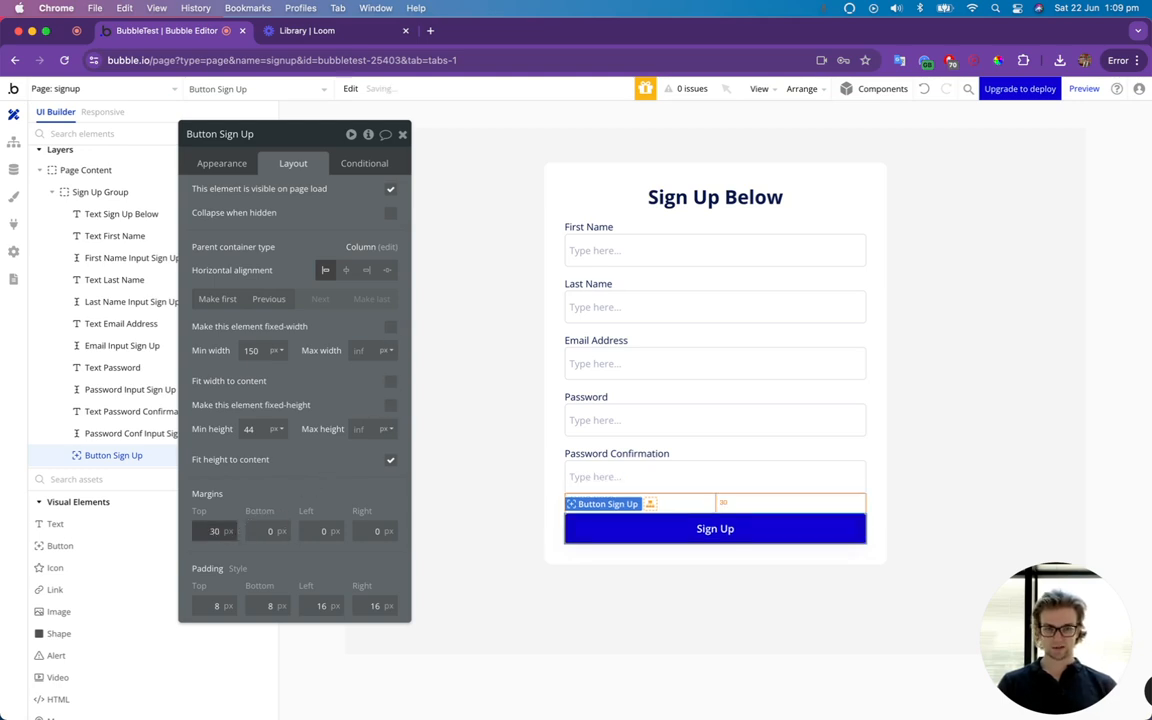
click(403, 135)
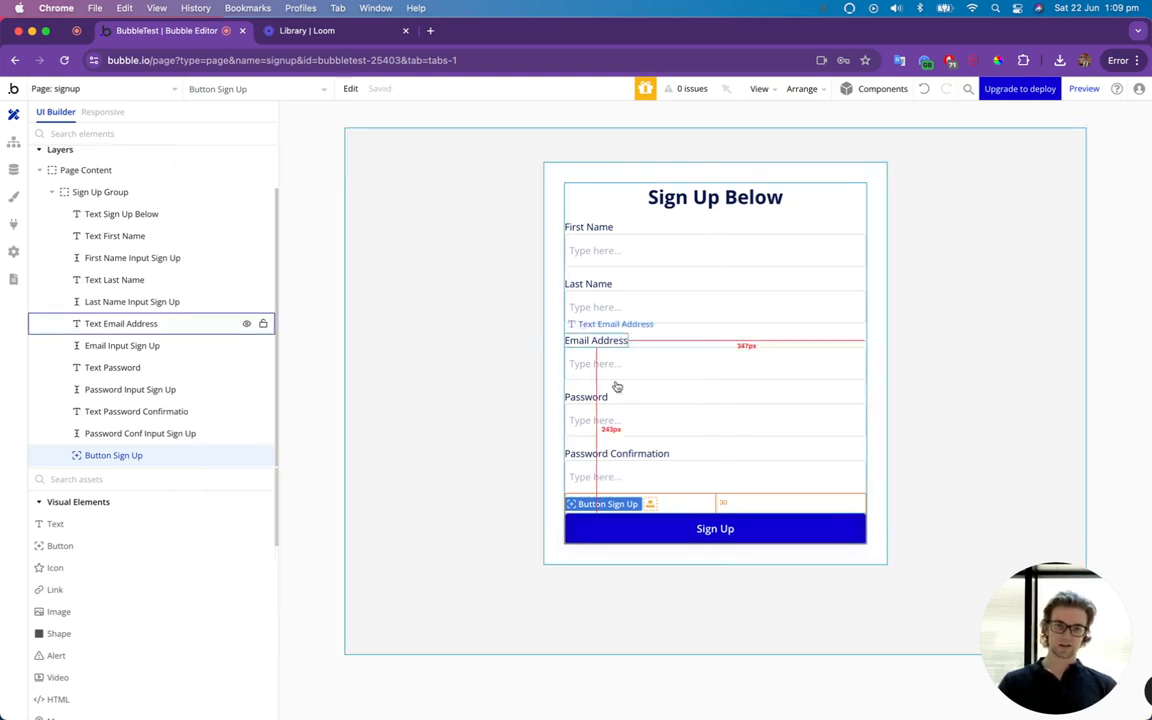
Add a text element below the Sign Up button and give it a top margin of 15 px.
drag(55, 528, 614, 545)
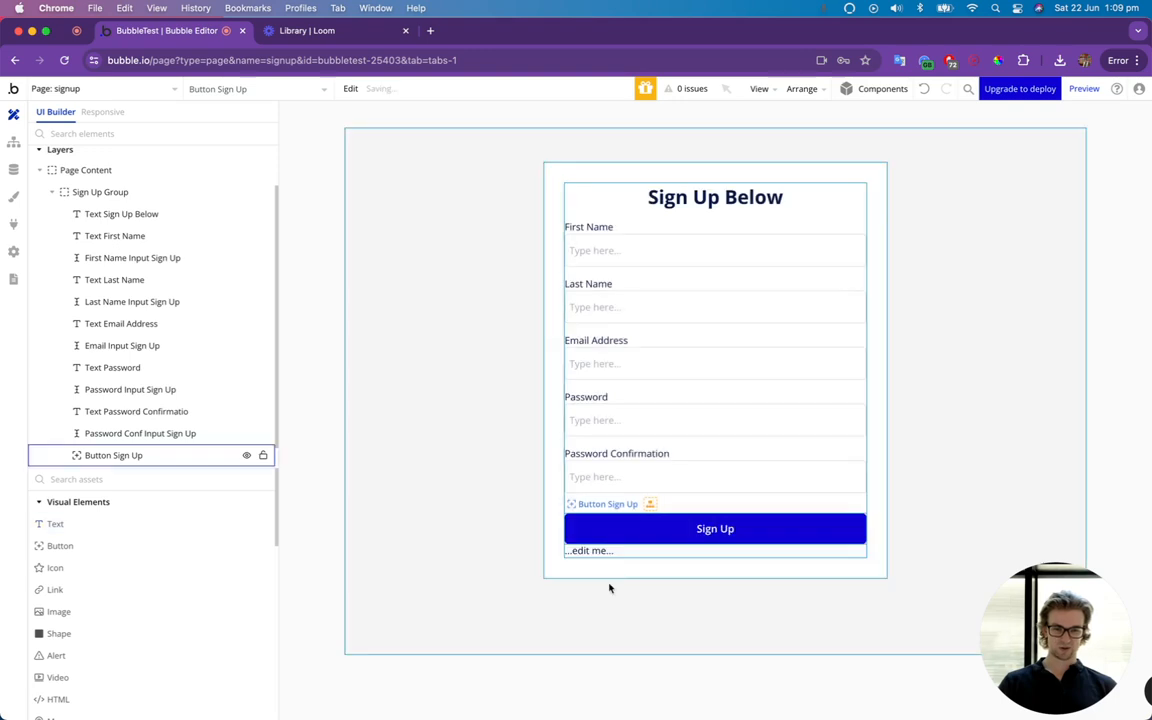
click(284, 166)
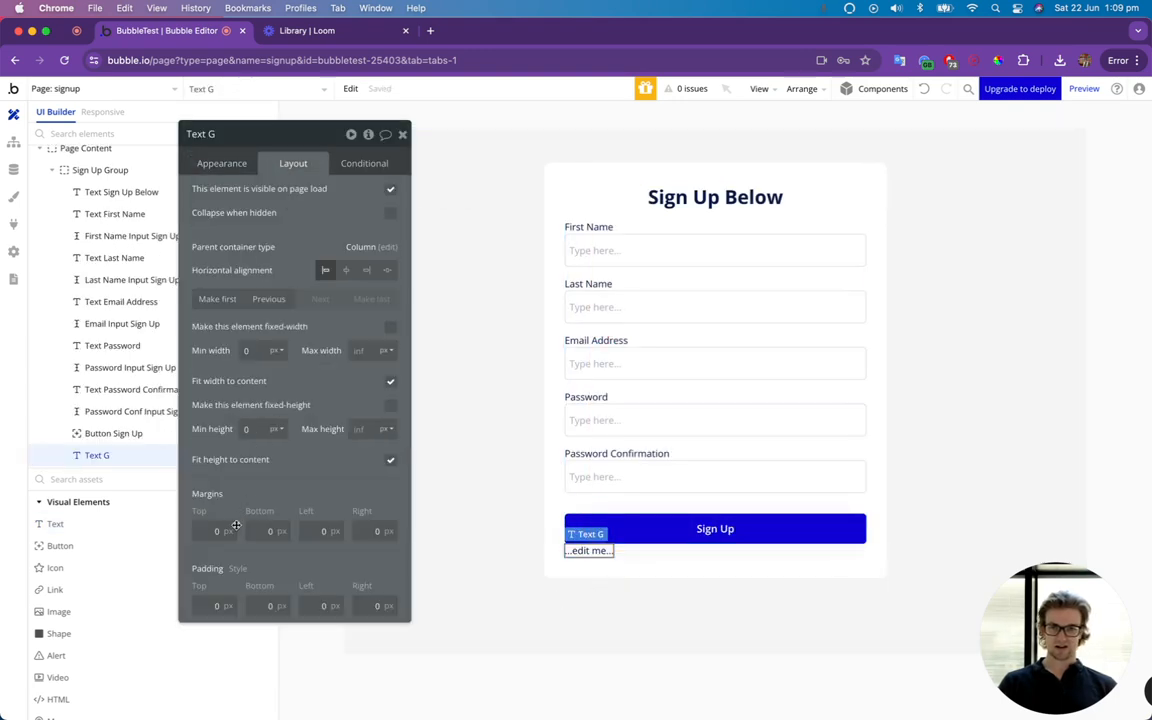
click(229, 533)
key(BackSpace)
text(15)
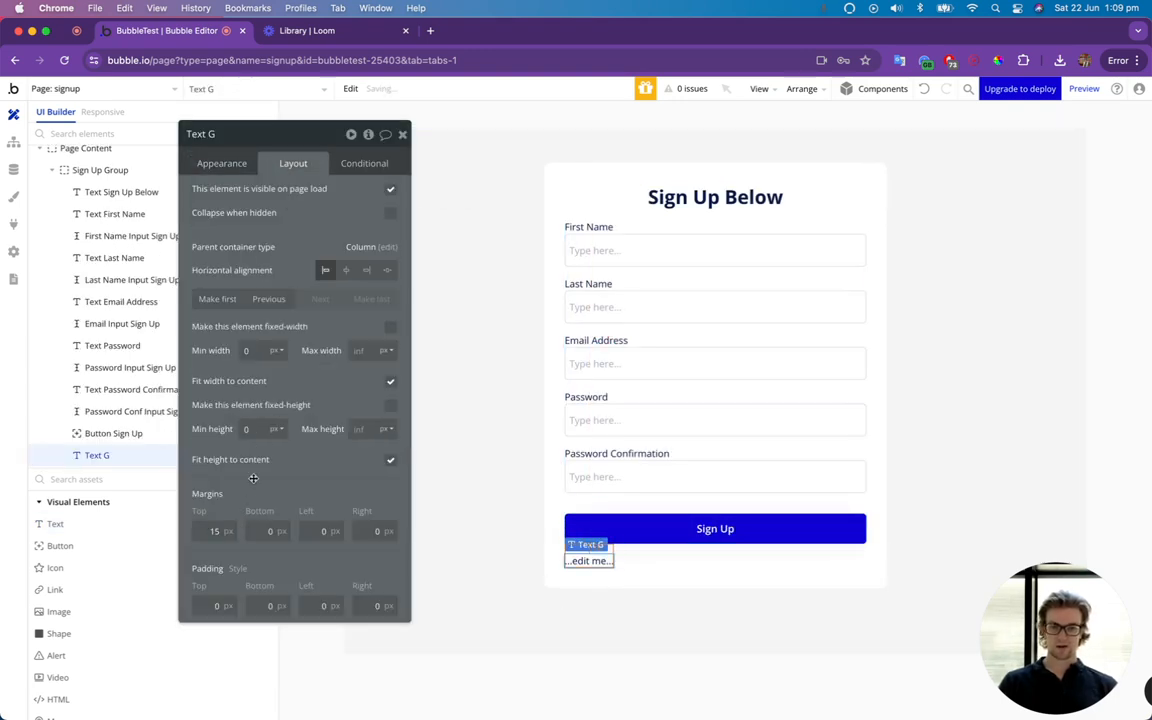
Set the new text below the Sign Up button to "Already have an account? Log In".
click(220, 162)
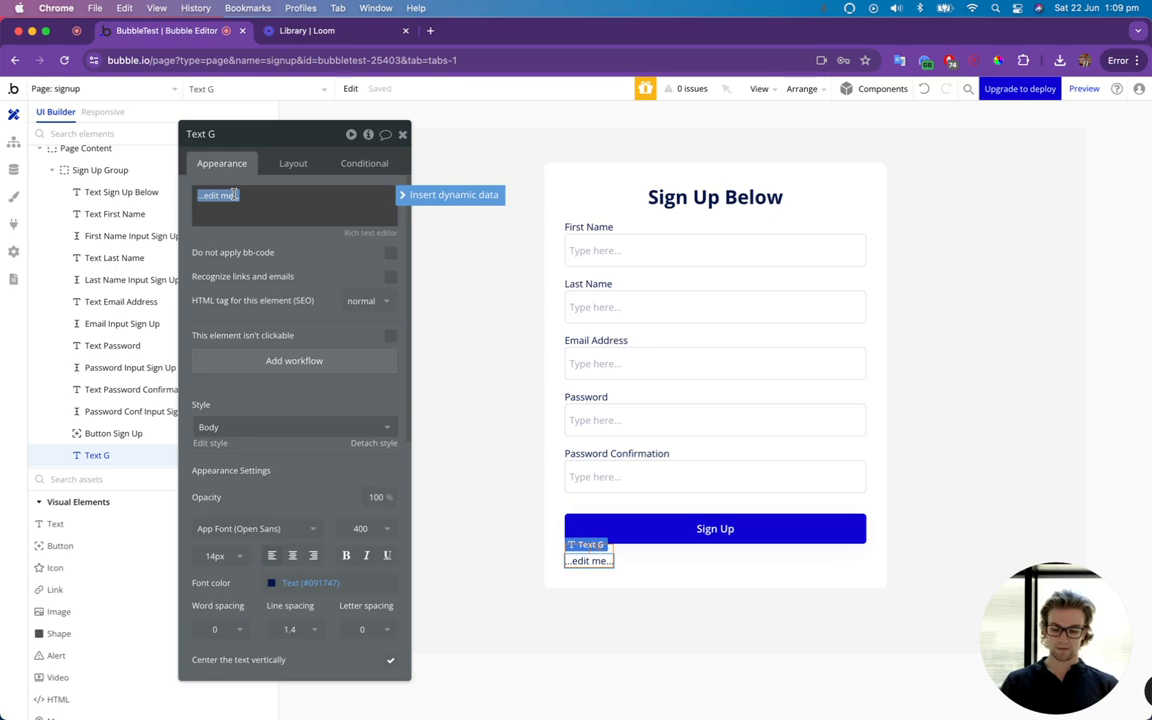
text(Already)
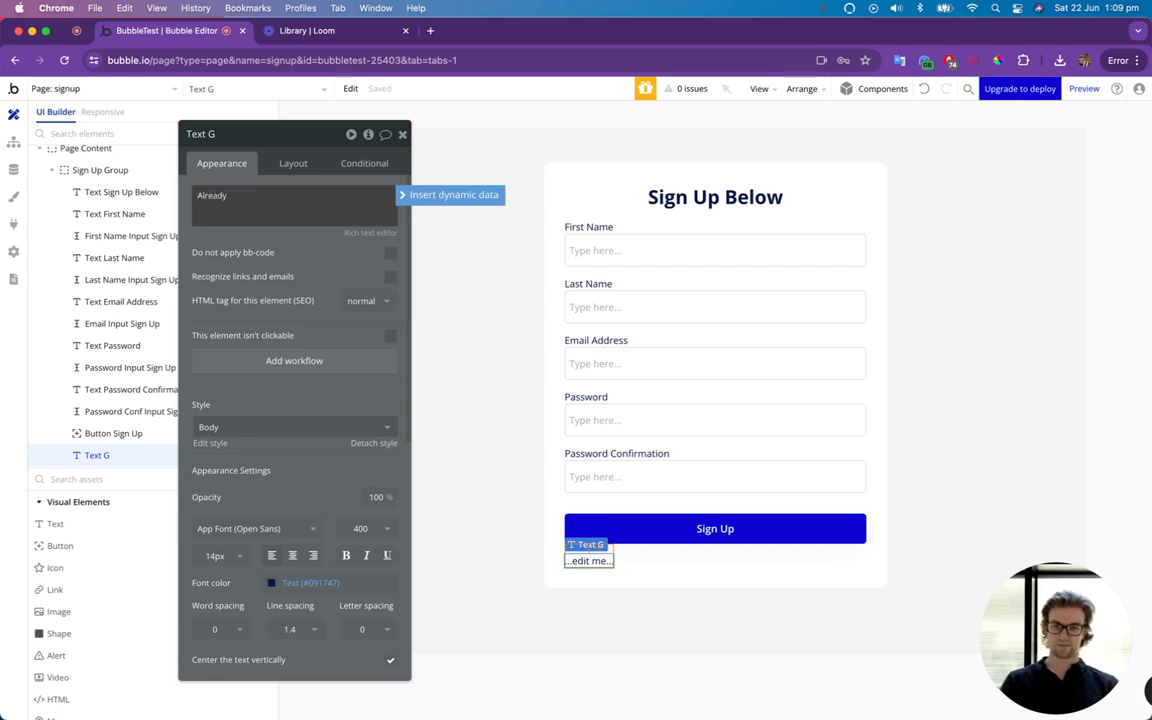
text( have an accoun)
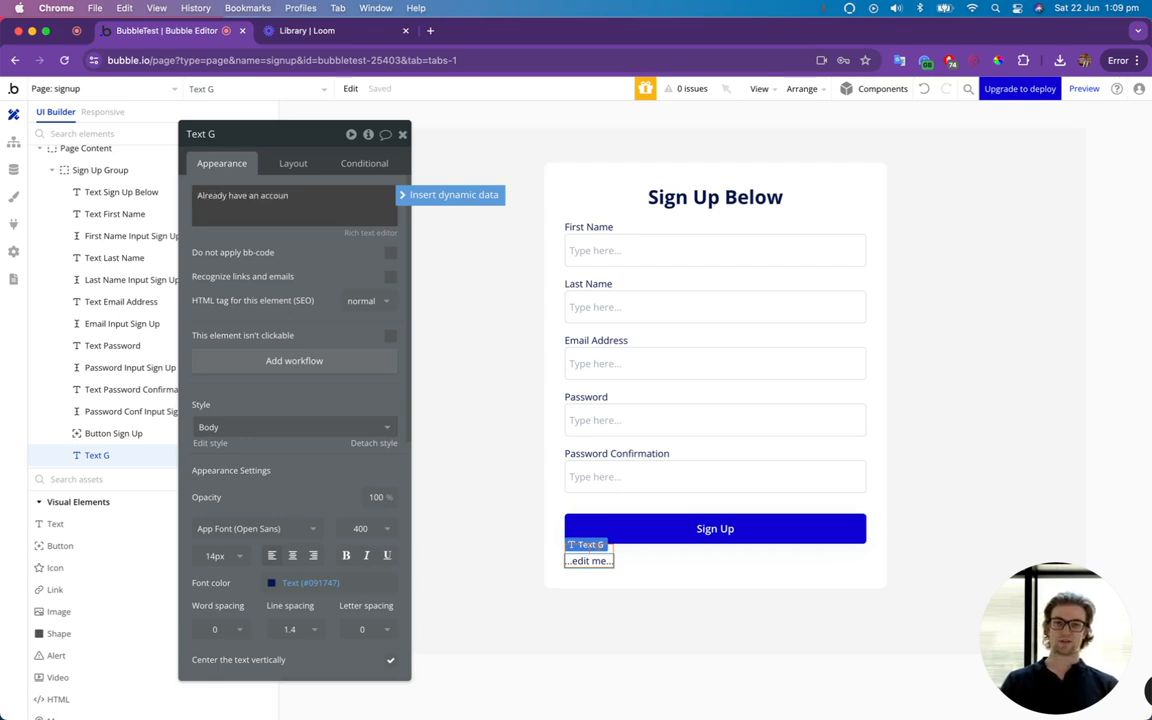
text(t? Log In)
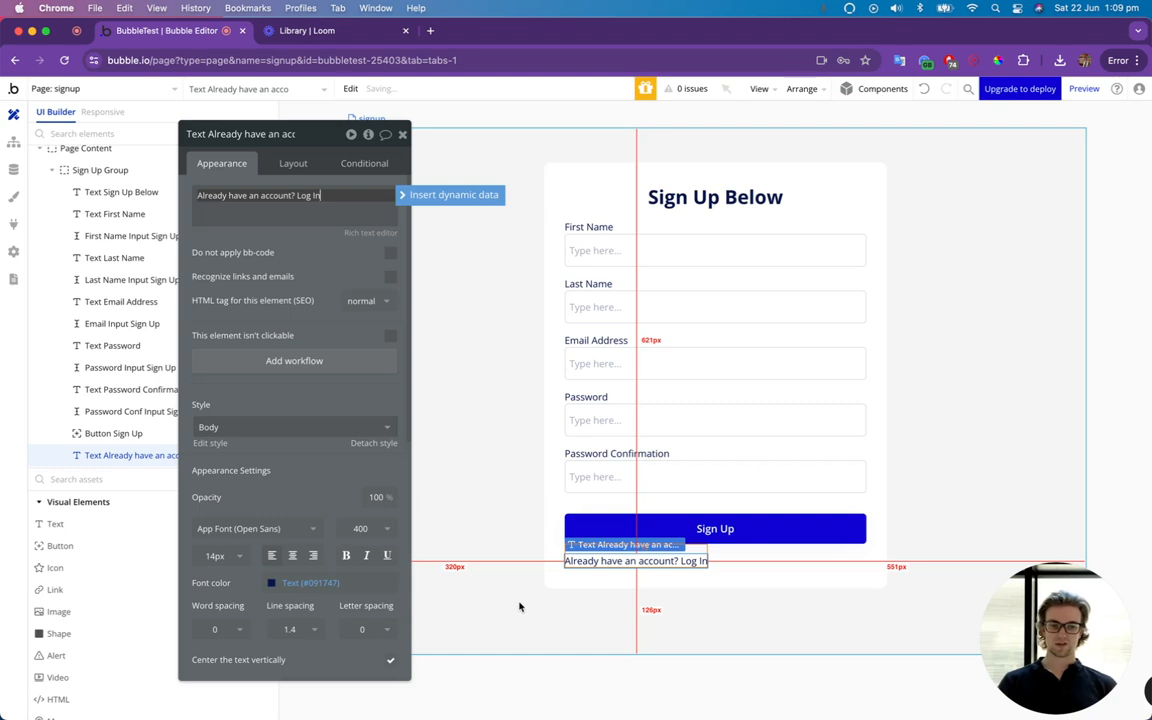
click(545, 584)
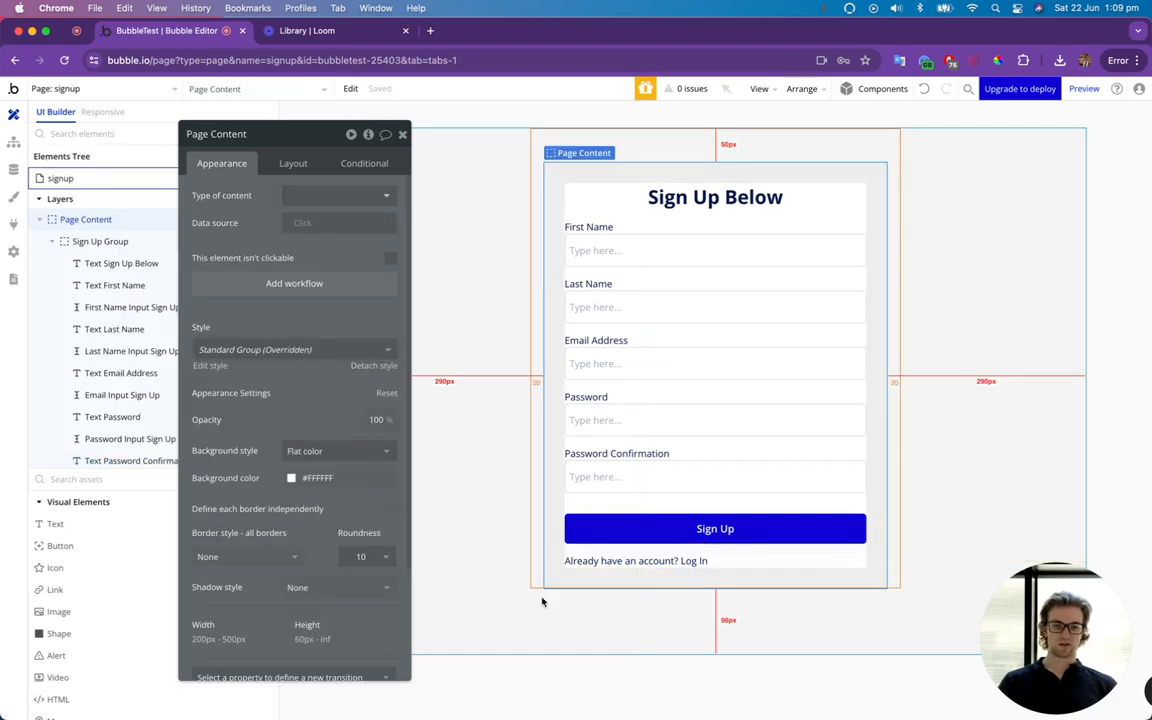
Make the "Already have an account? Log In" text bold and underlined, and close the property editor.
click(613, 562)
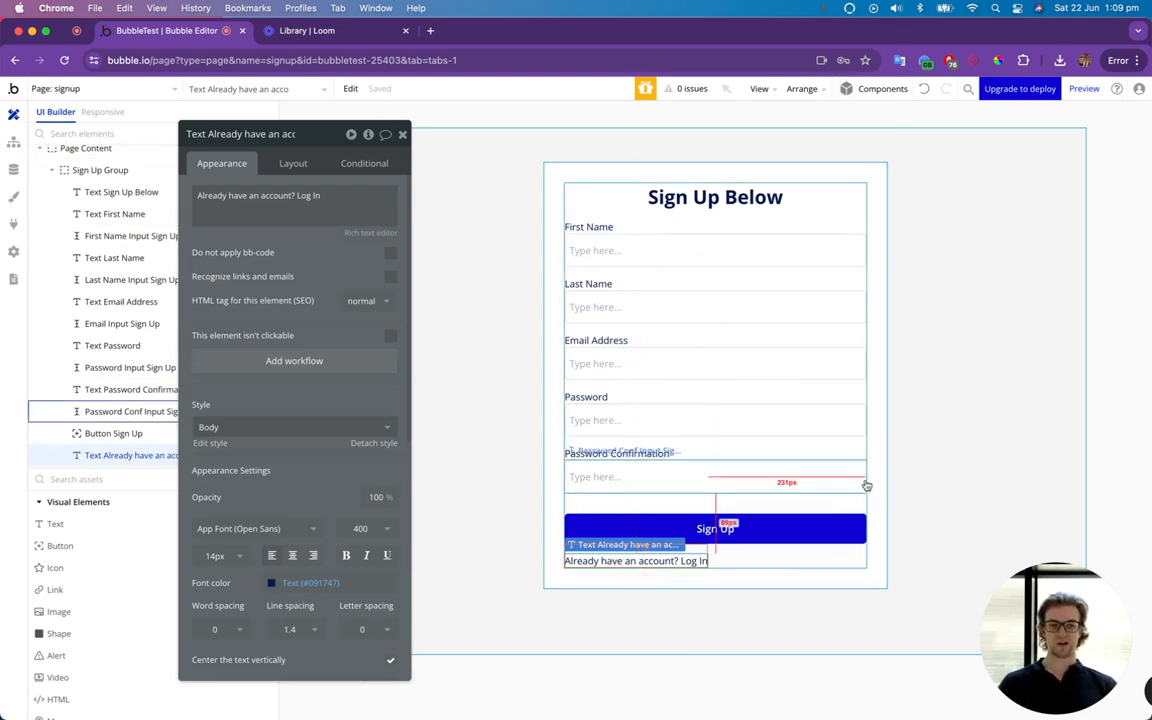
click(346, 555)
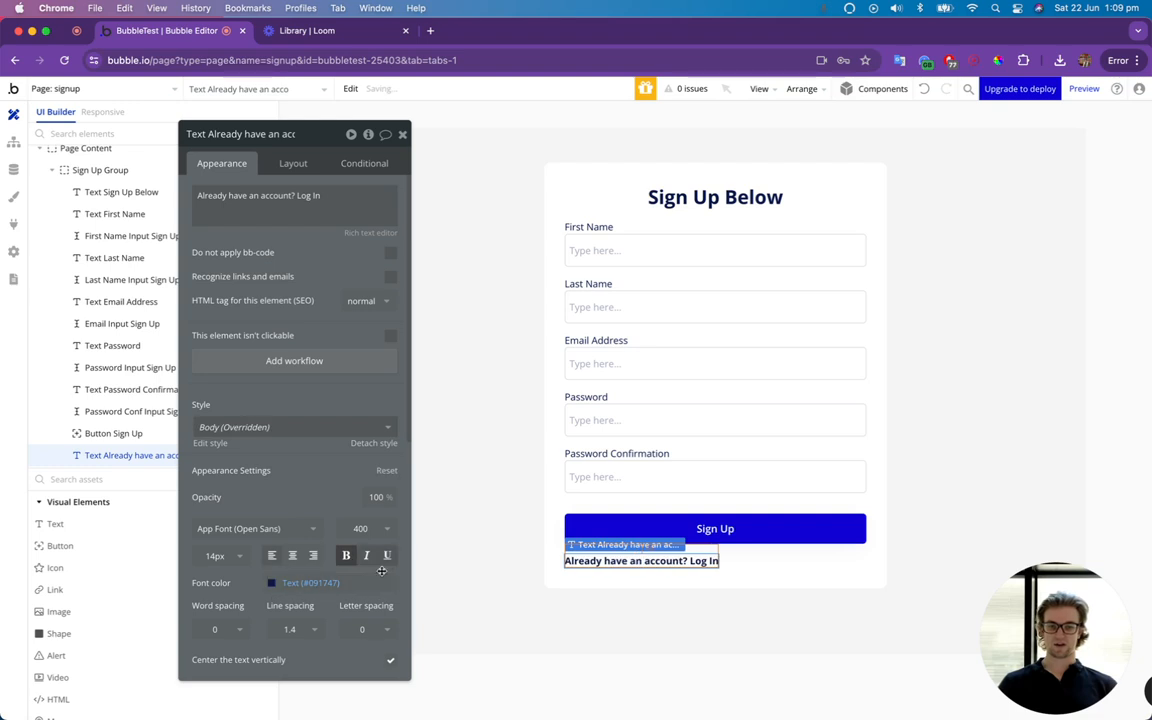
click(912, 533)
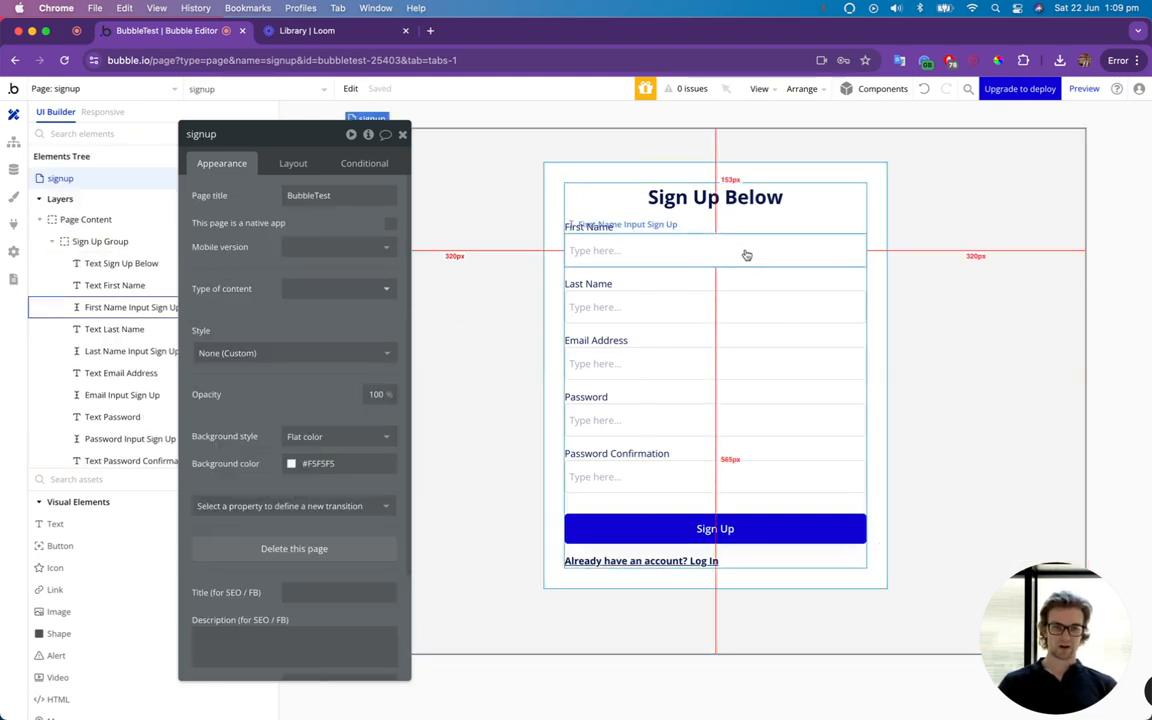
click(401, 135)
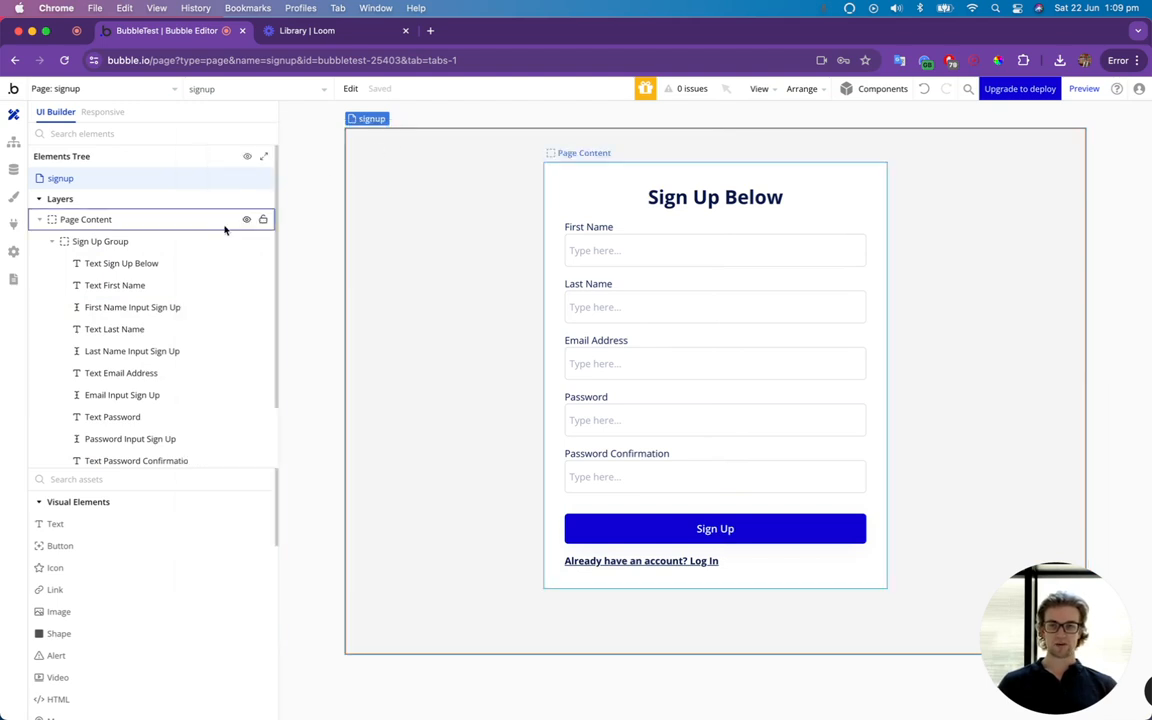
click(168, 242)
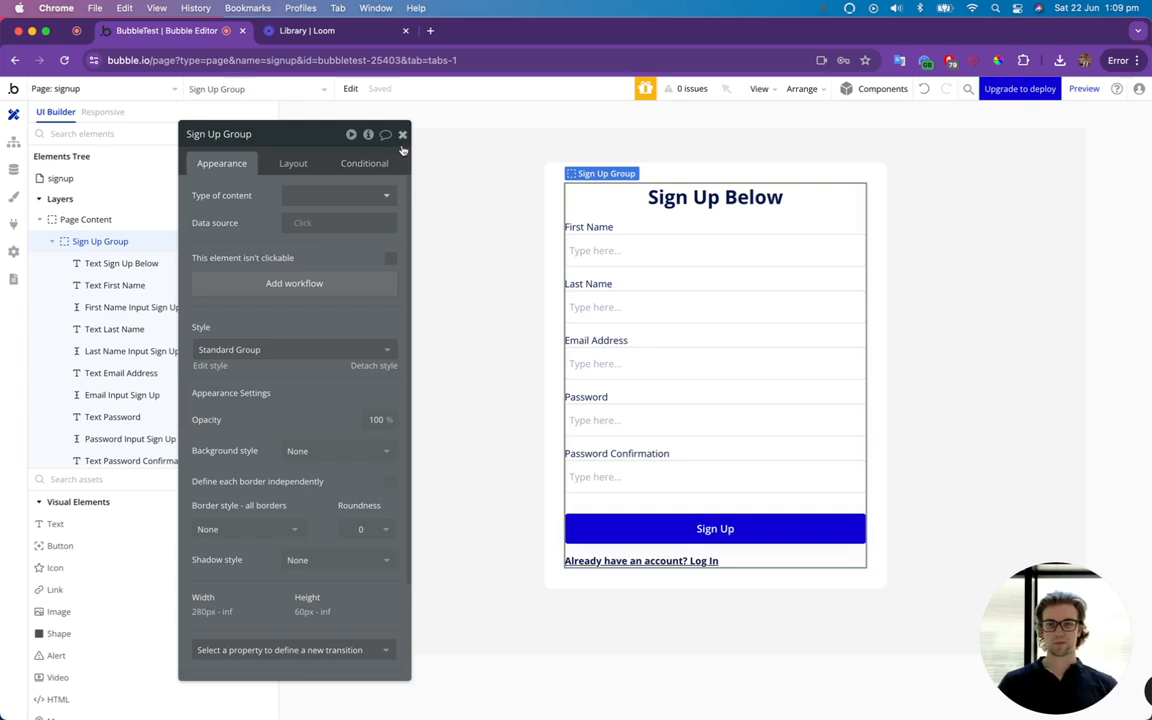
click(402, 135)
scroll(131, 250, down, 1)
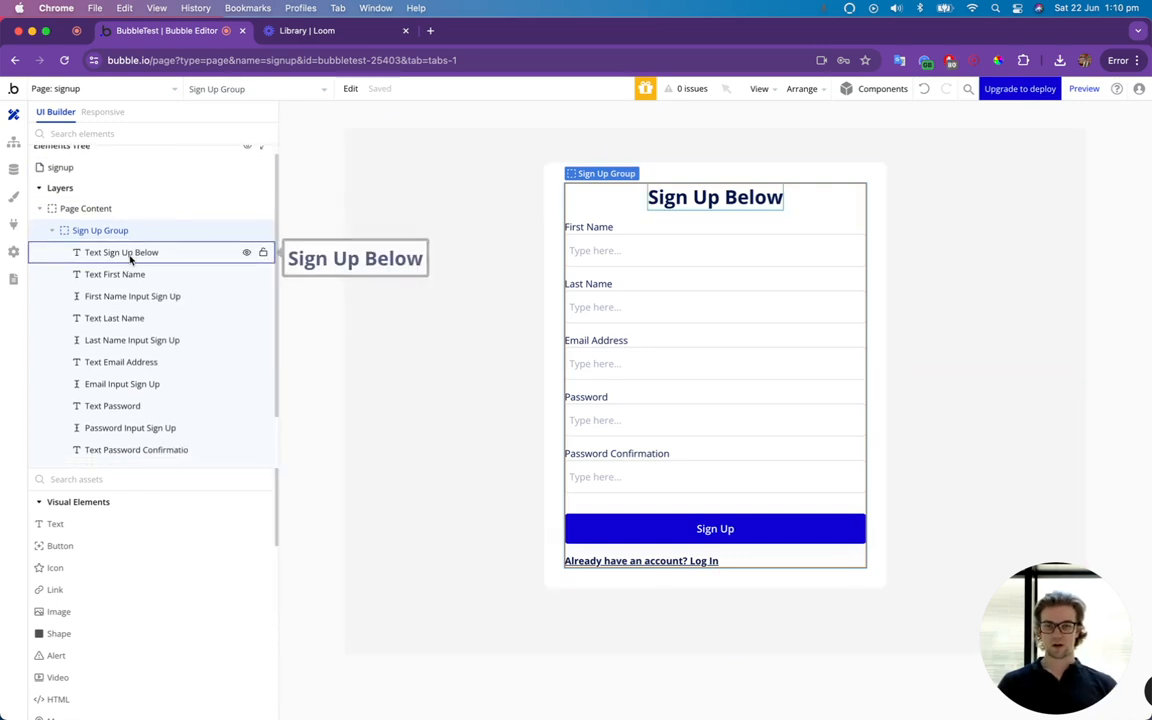
Enable "This input should not be empty" for the first name, last name, email, password and password confirmation inputs.
double_click(622, 256)
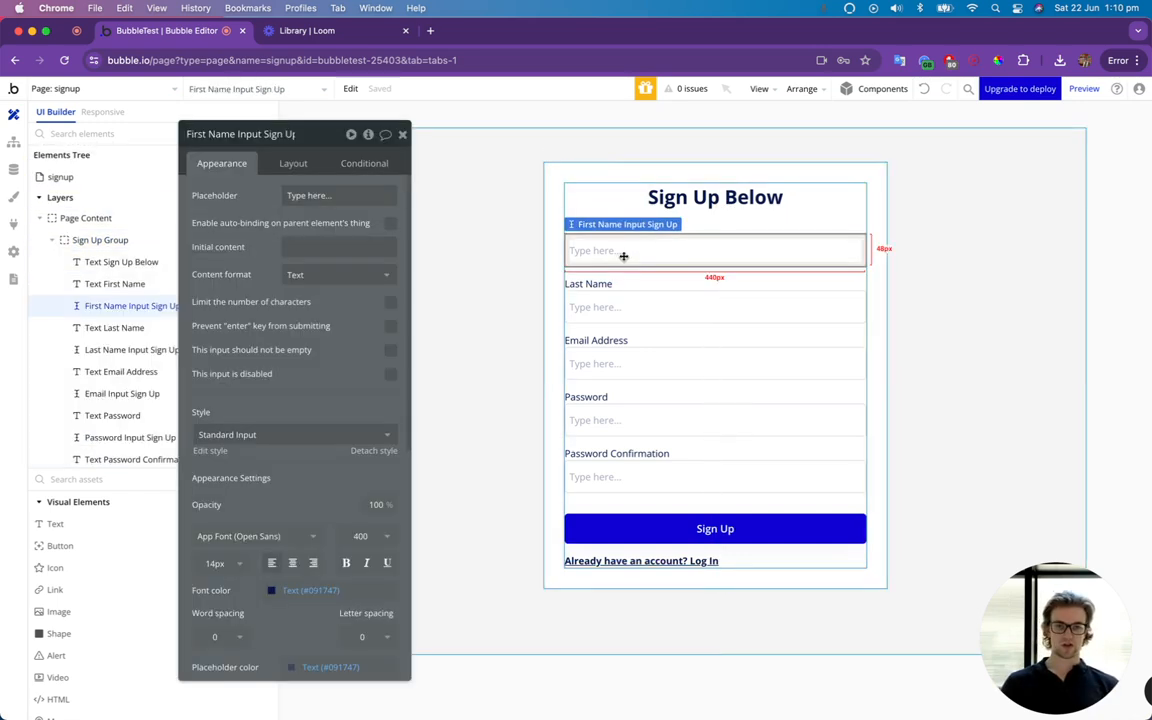
click(390, 351)
click(580, 302)
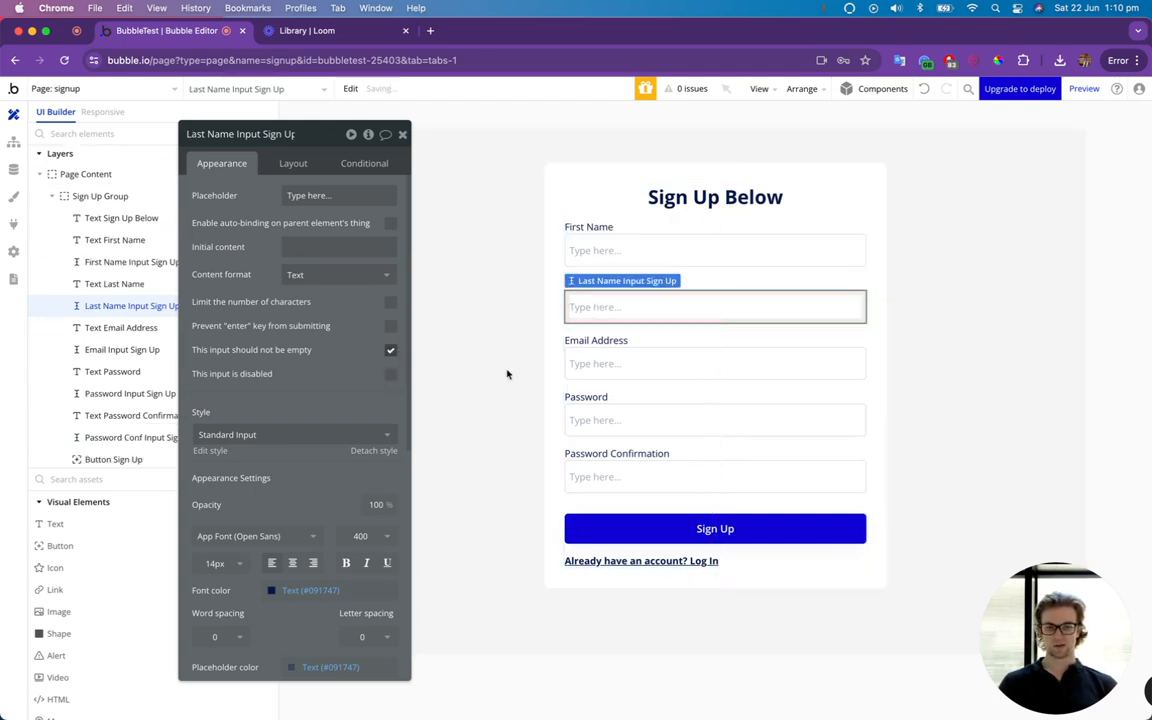
click(640, 368)
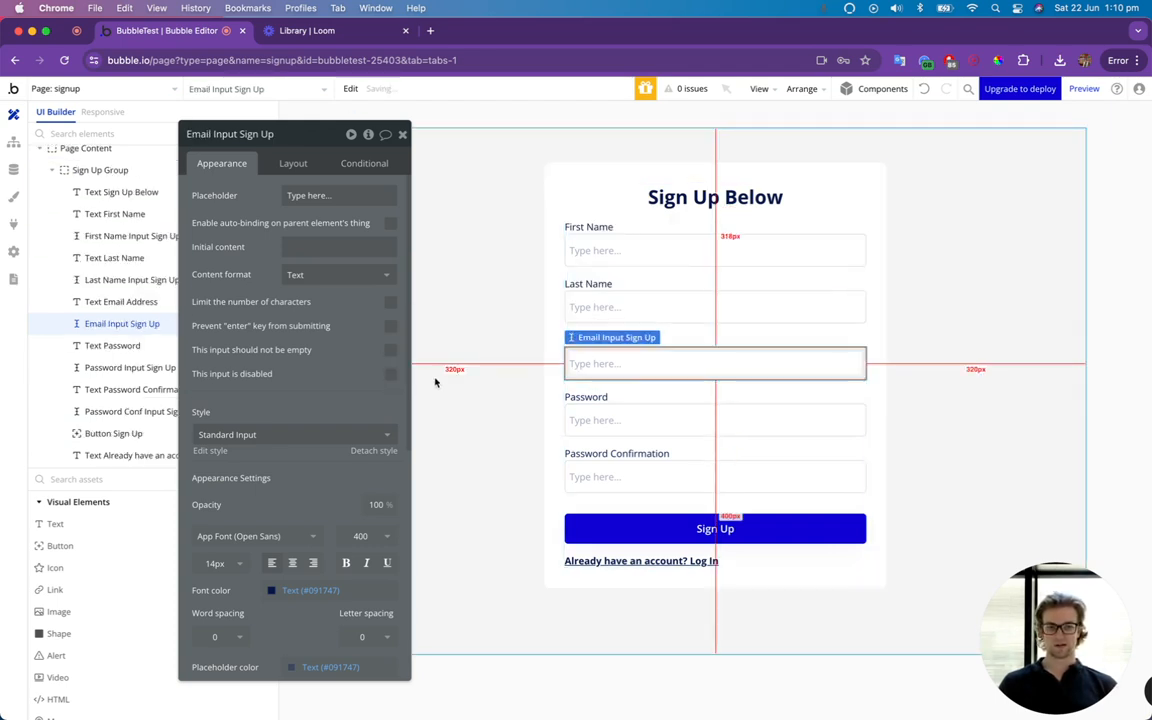
click(594, 426)
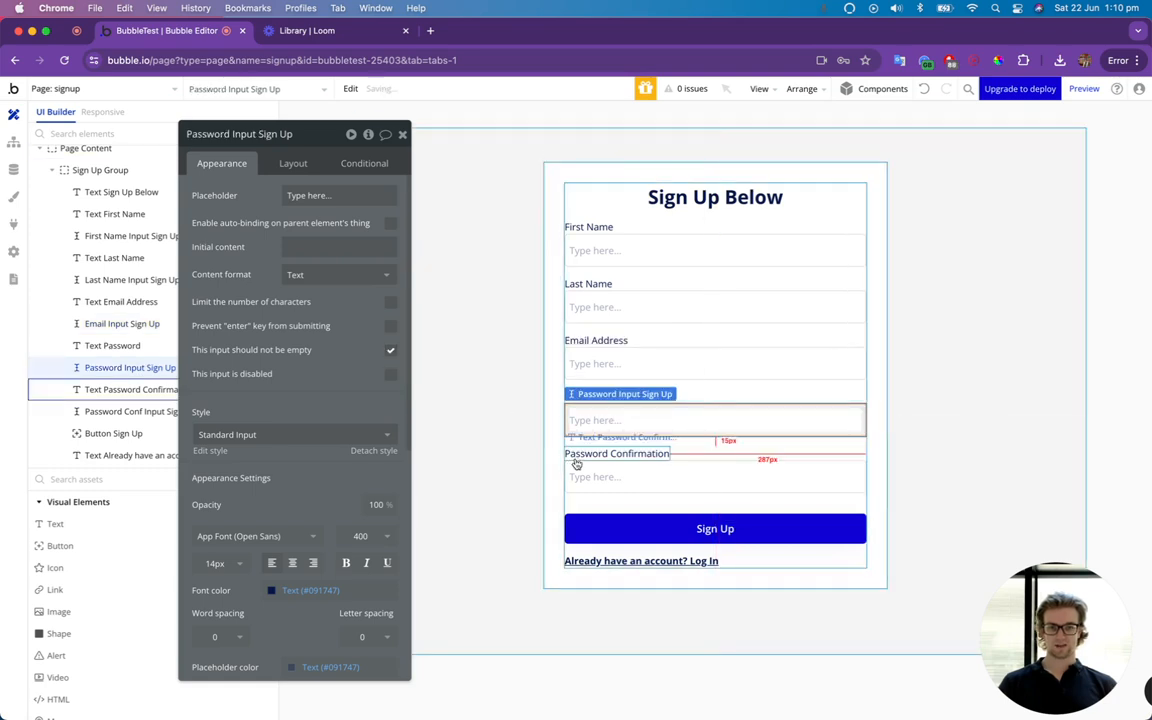
click(585, 476)
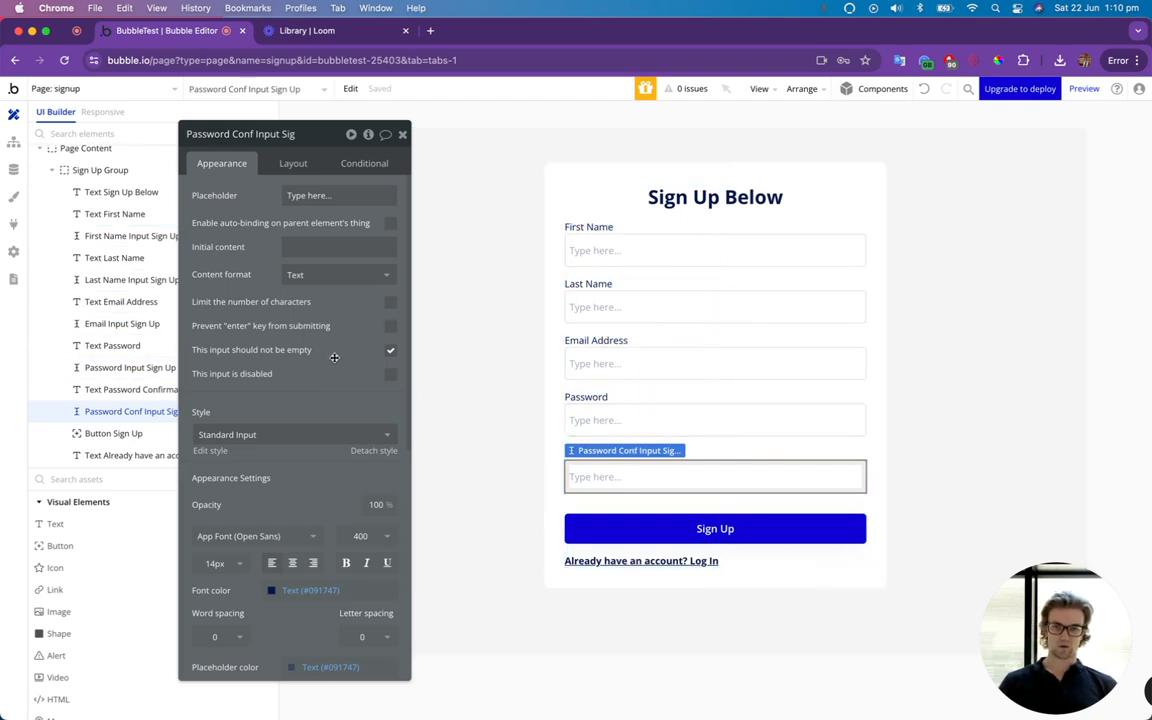
Set the content format of the password confirmation and password inputs to Password.
click(320, 274)
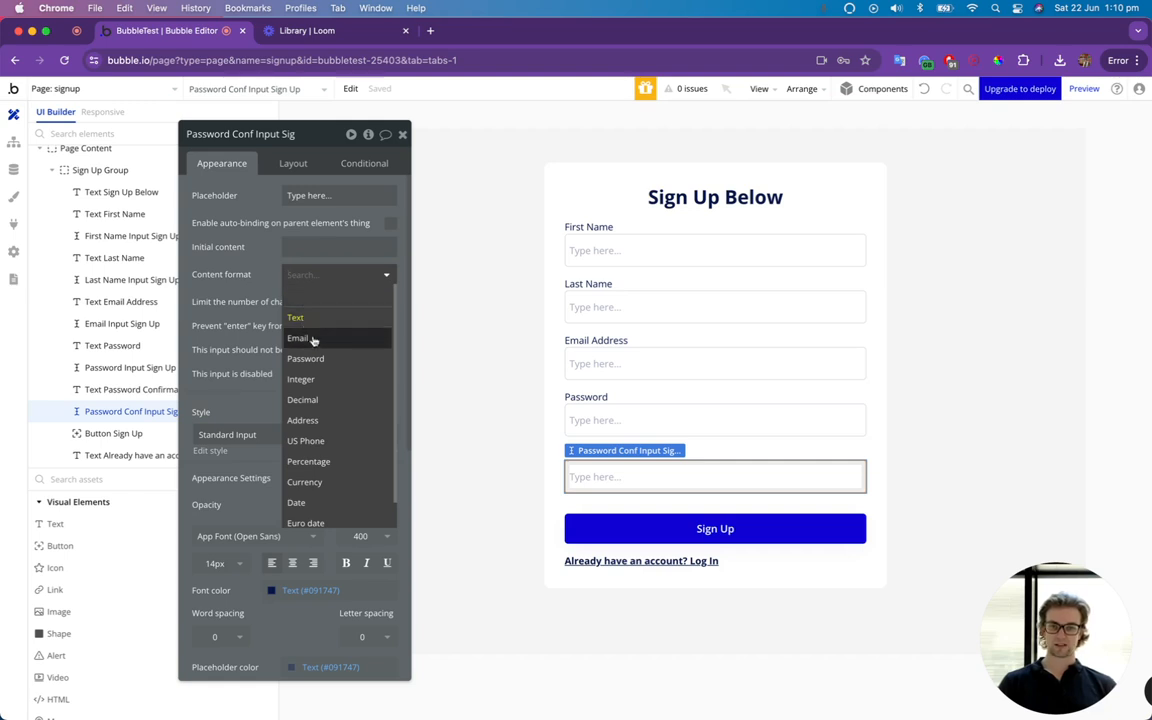
click(318, 359)
click(637, 420)
click(330, 274)
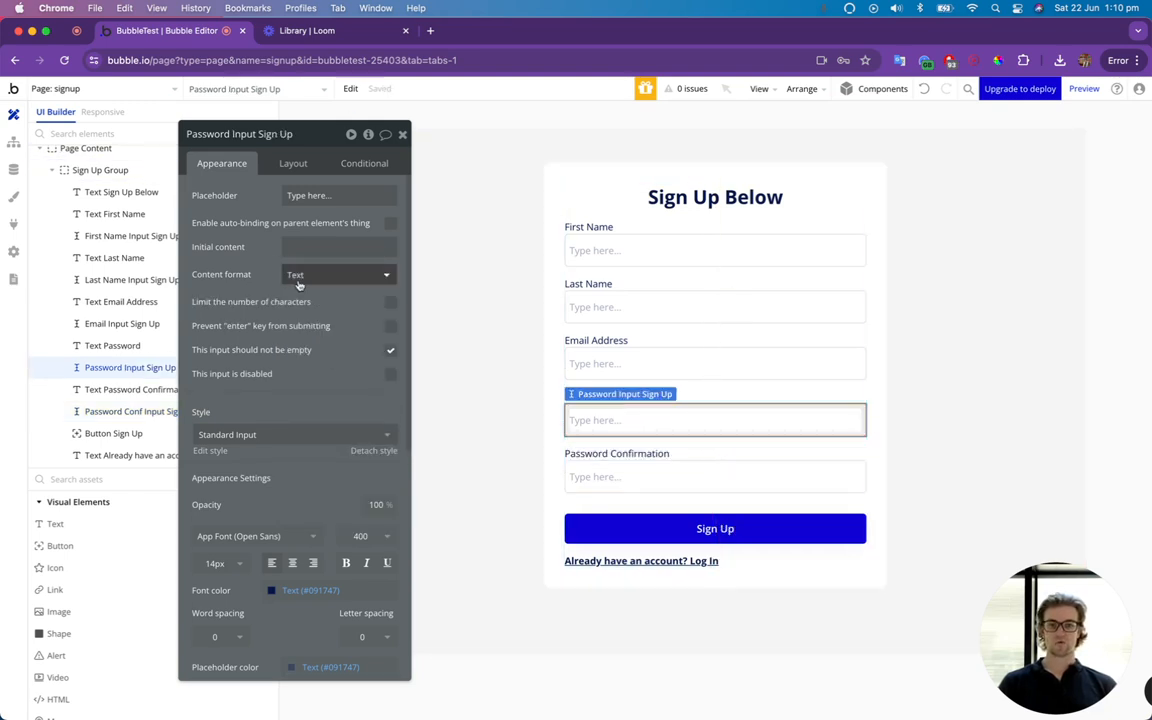
click(317, 358)
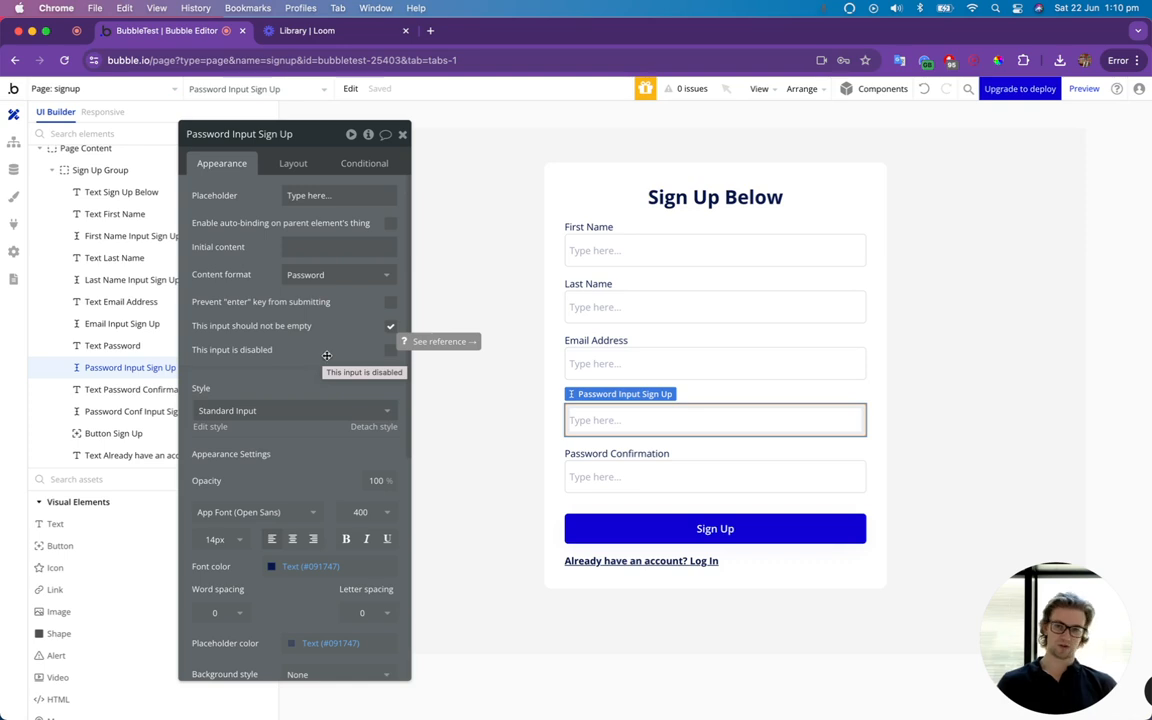
Set the email input's content format to Email and close its property editor.
click(604, 364)
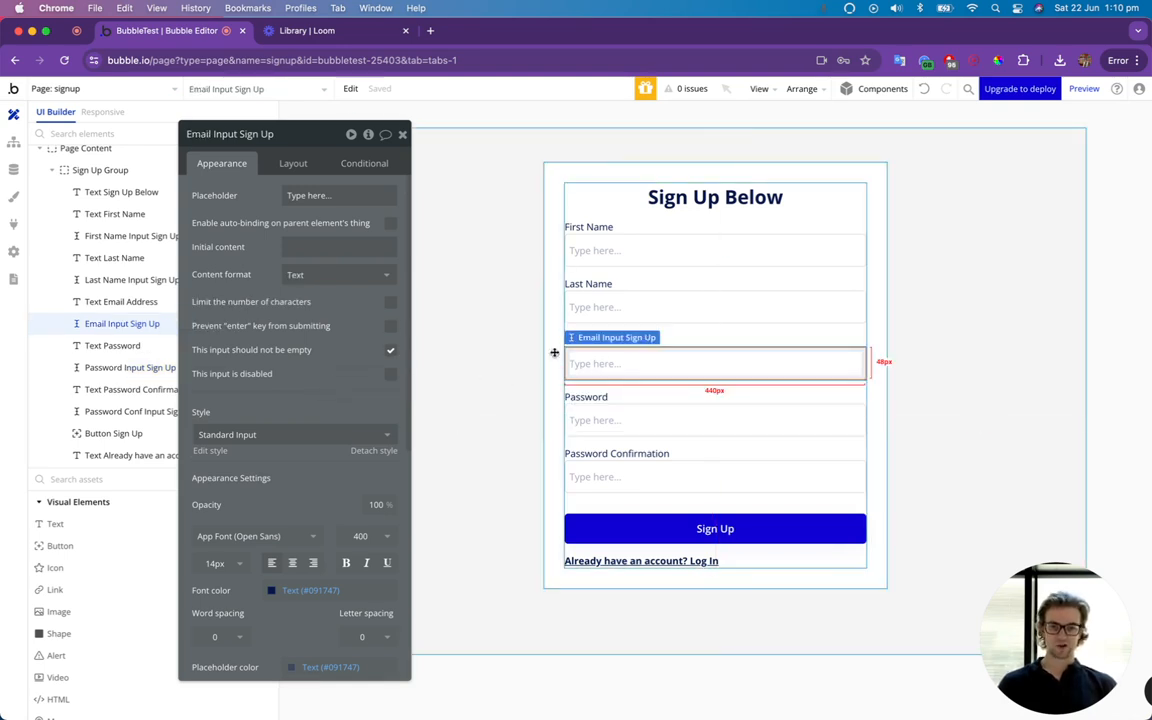
click(295, 275)
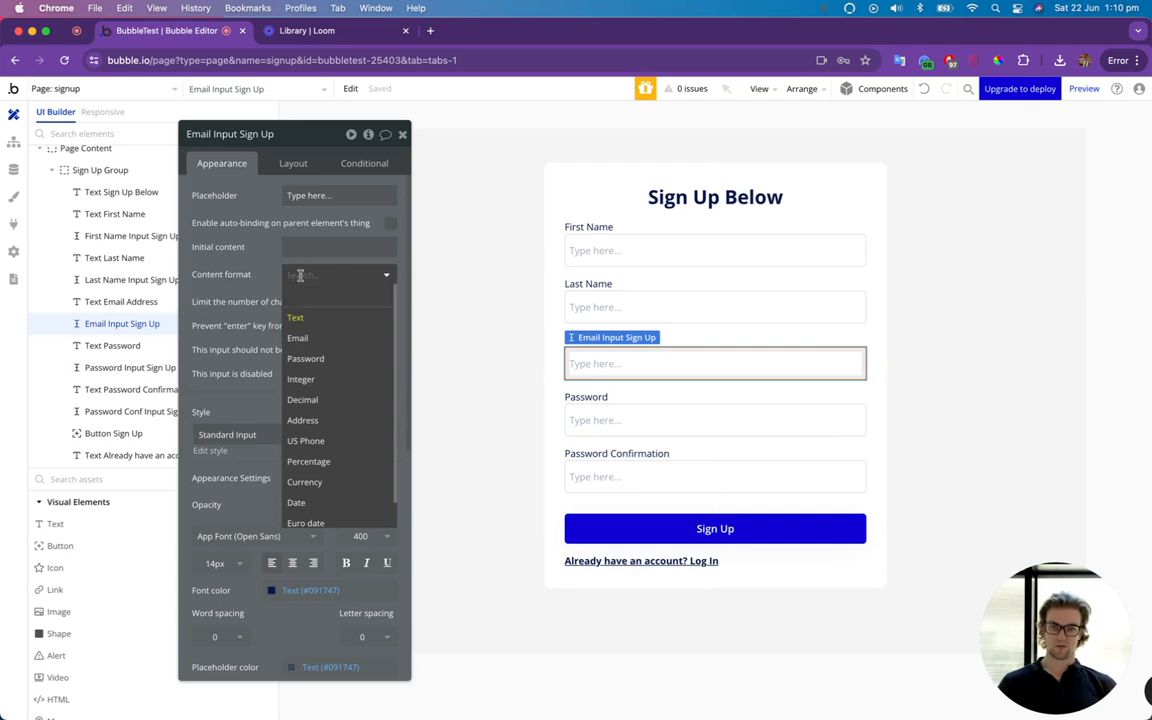
click(306, 340)
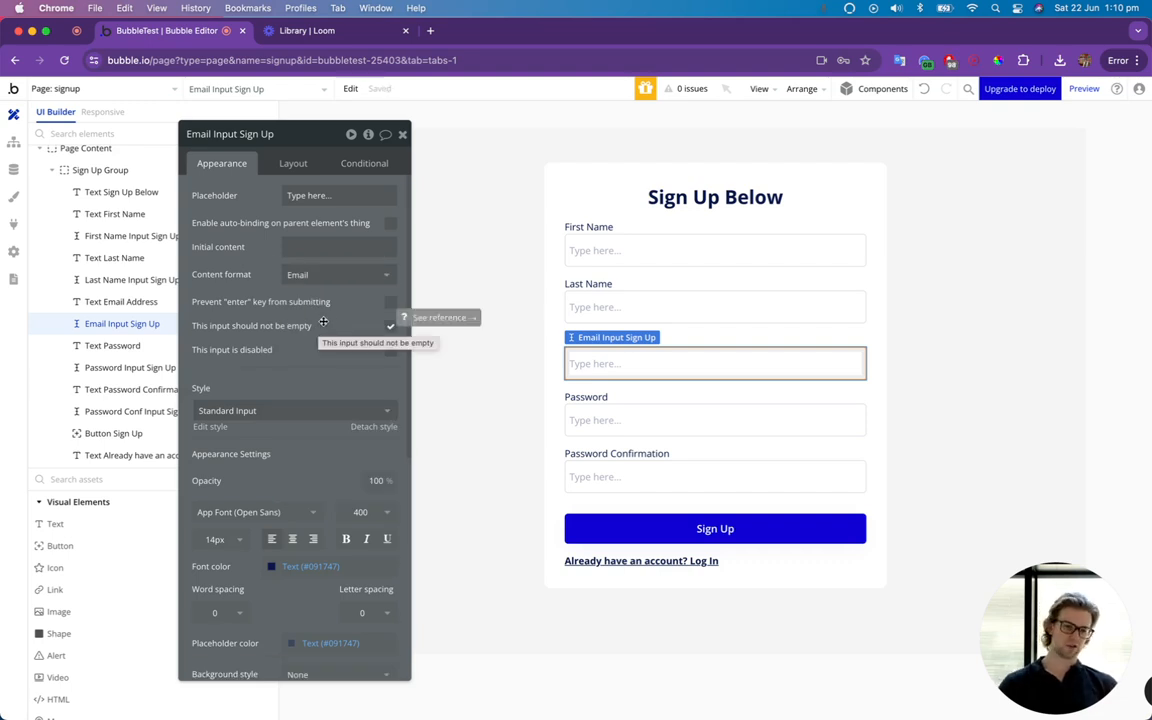
click(401, 135)
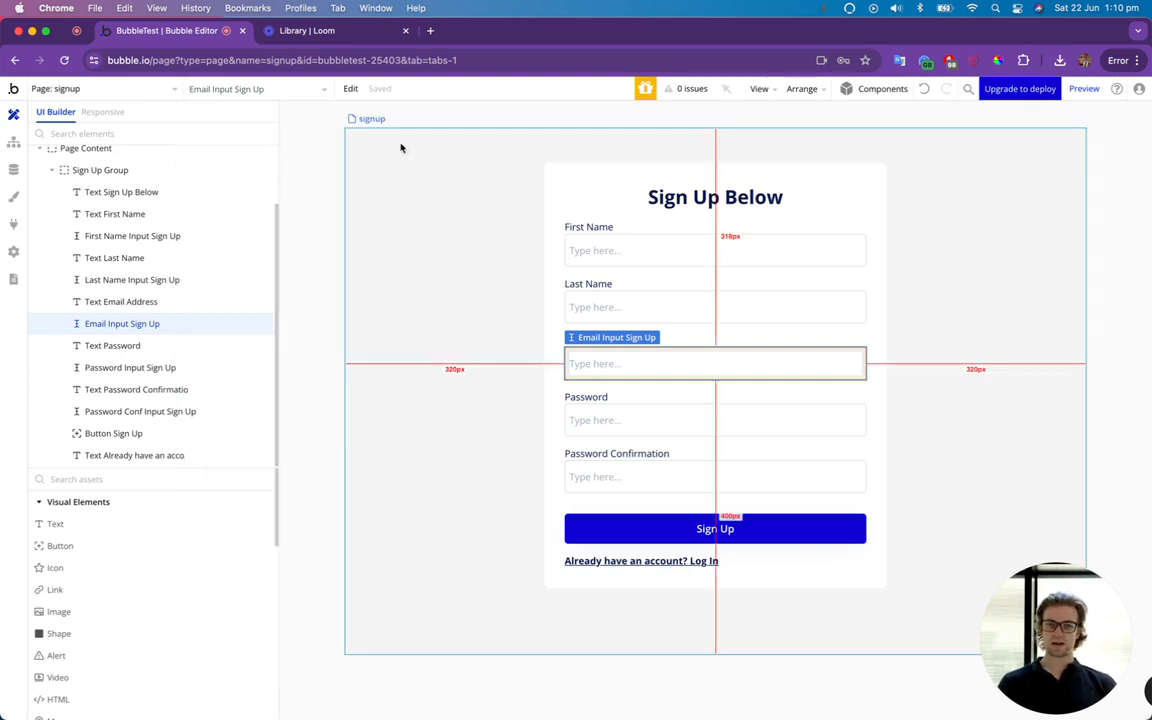
Copy the Sign Up Group and paste the duplicate into the Page Content group.
double_click(100, 170)
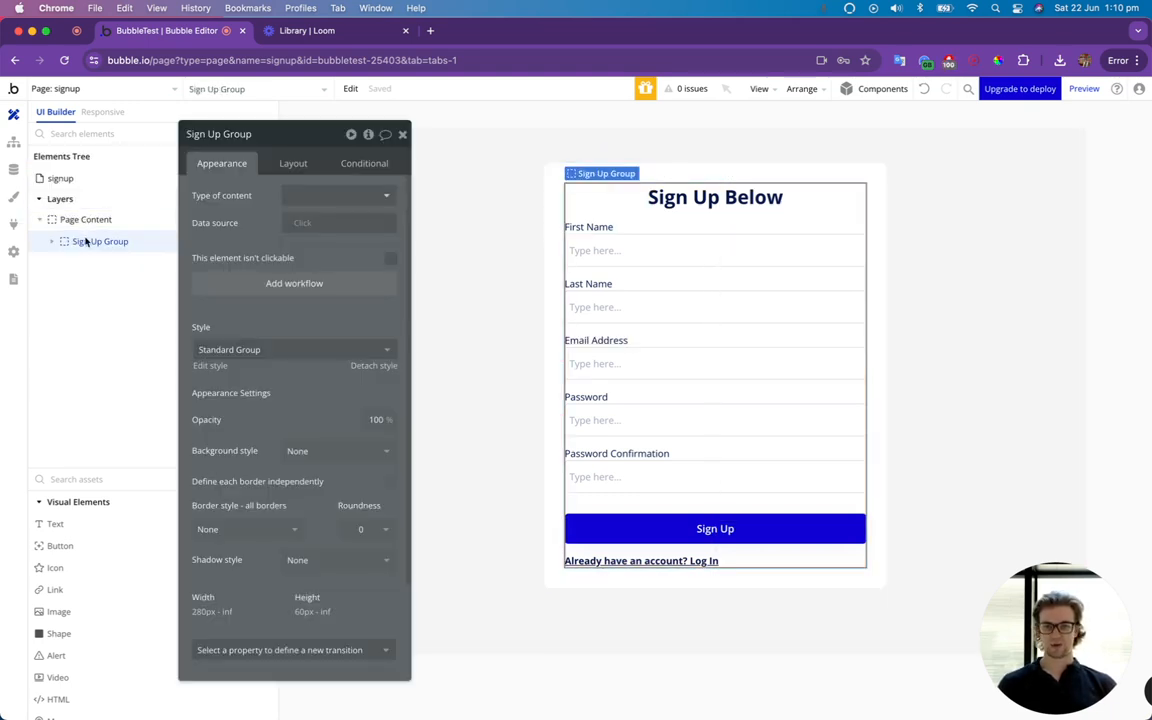
right_click(100, 241)
click(318, 405)
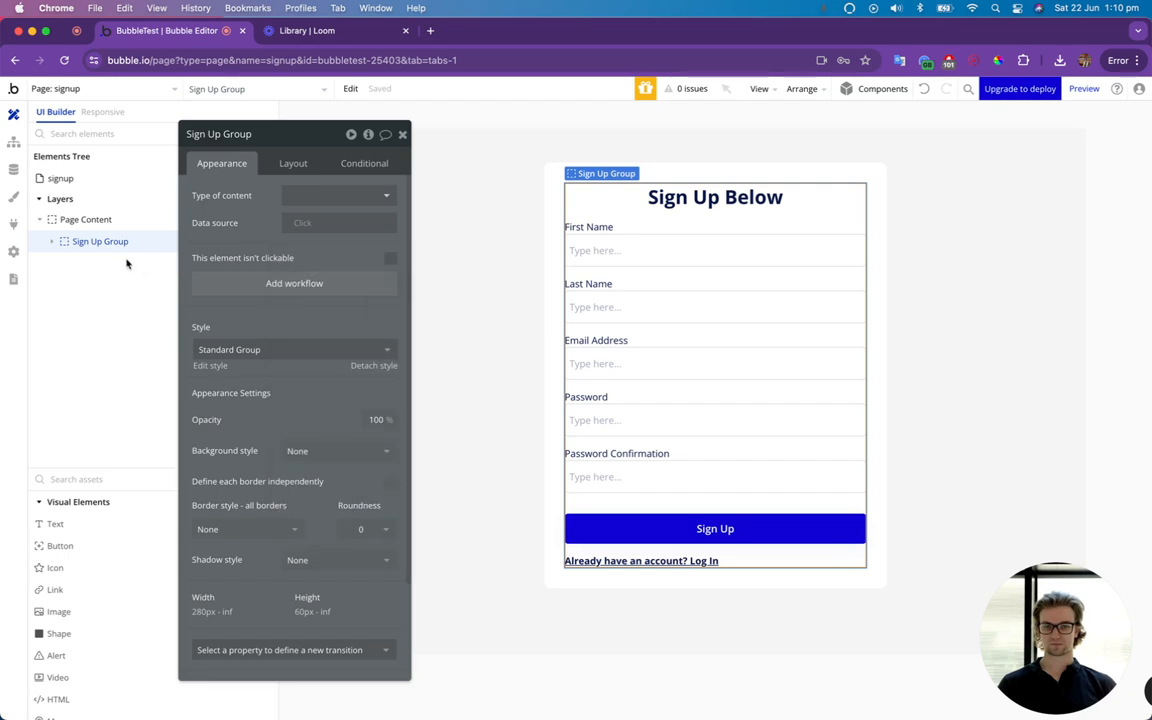
right_click(82, 230)
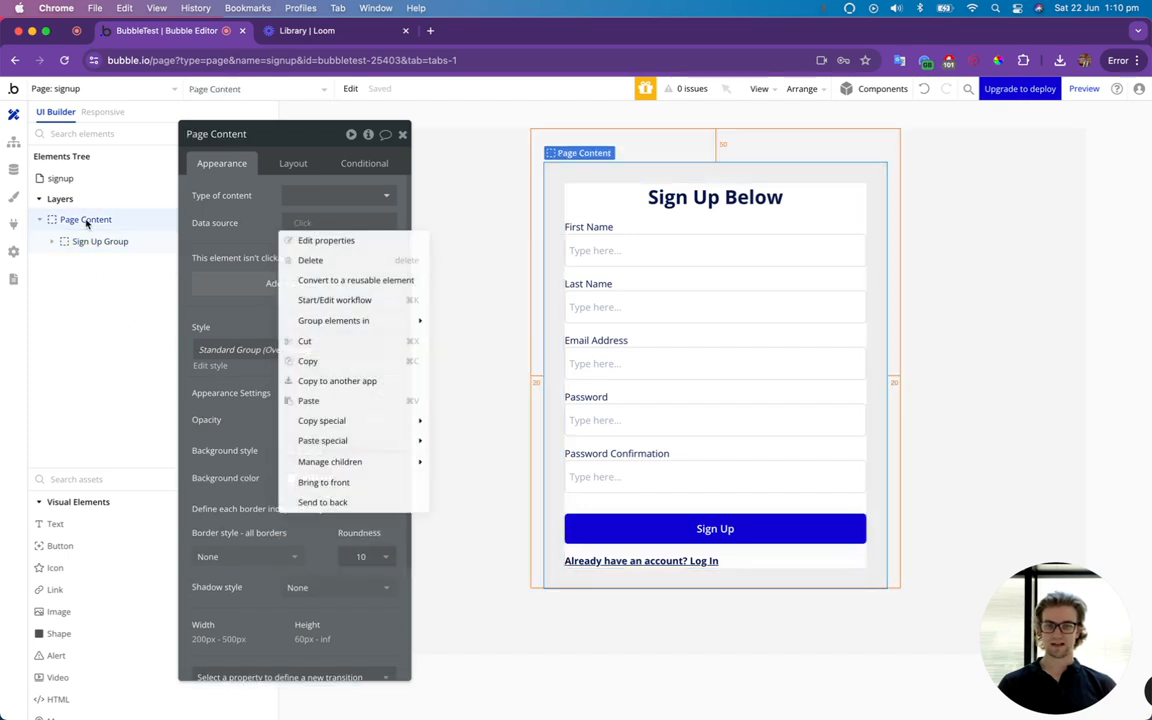
click(305, 398)
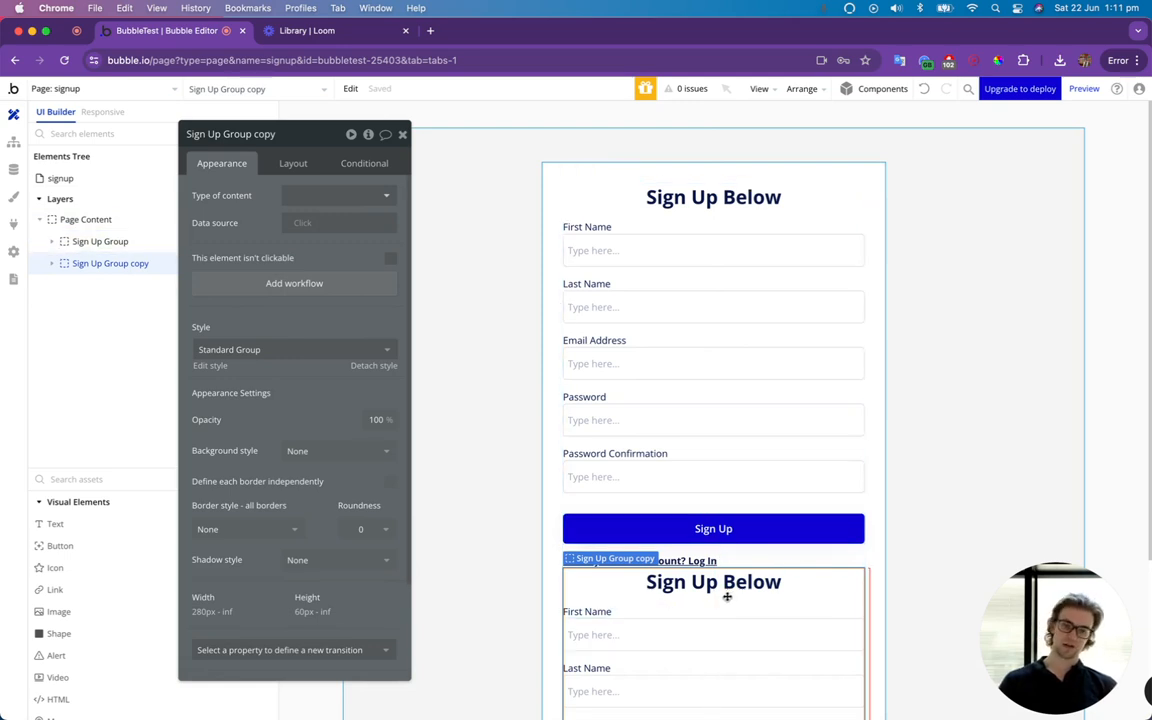
Rename the pasted copy of the Sign Up Group as "Log In Group".
scroll(722, 560, down, 5)
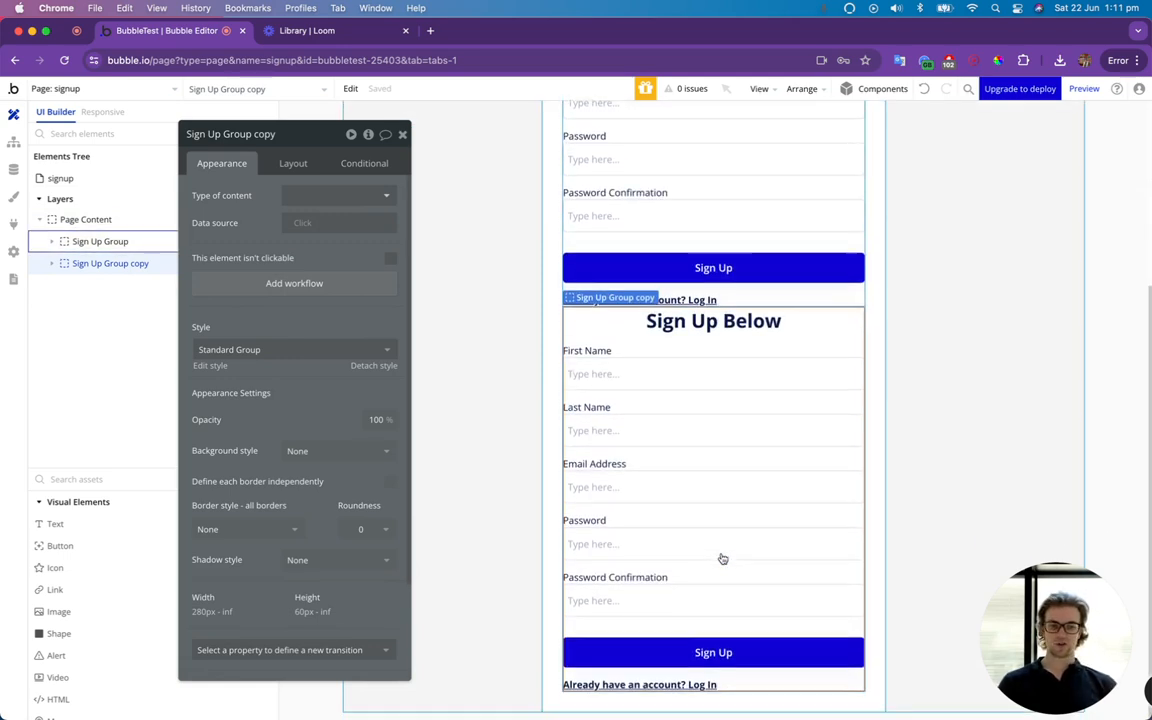
click(706, 330)
click(77, 262)
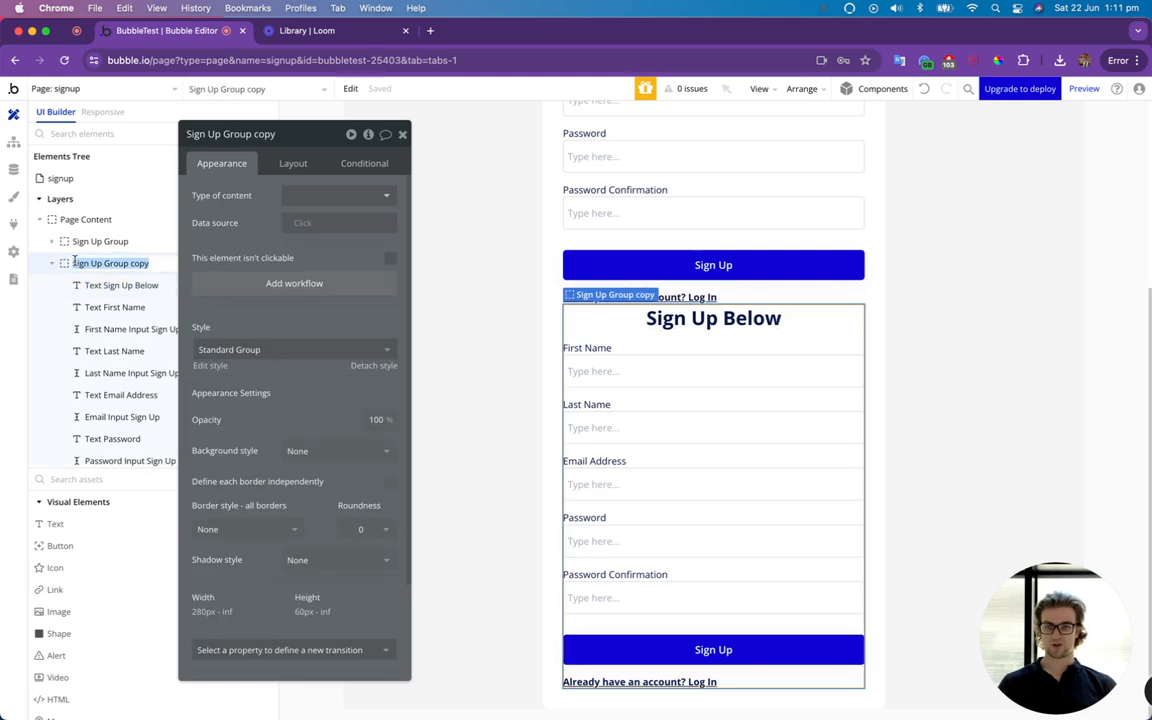
click(75, 263)
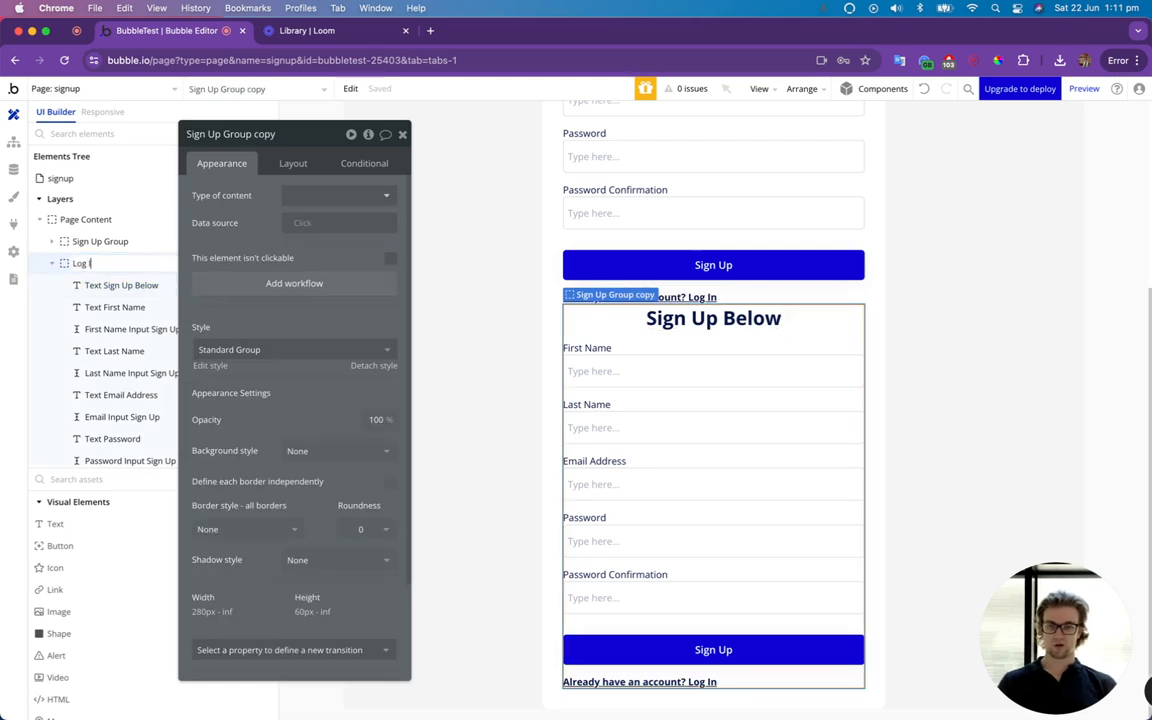
text(Log In Group)
key(Return)
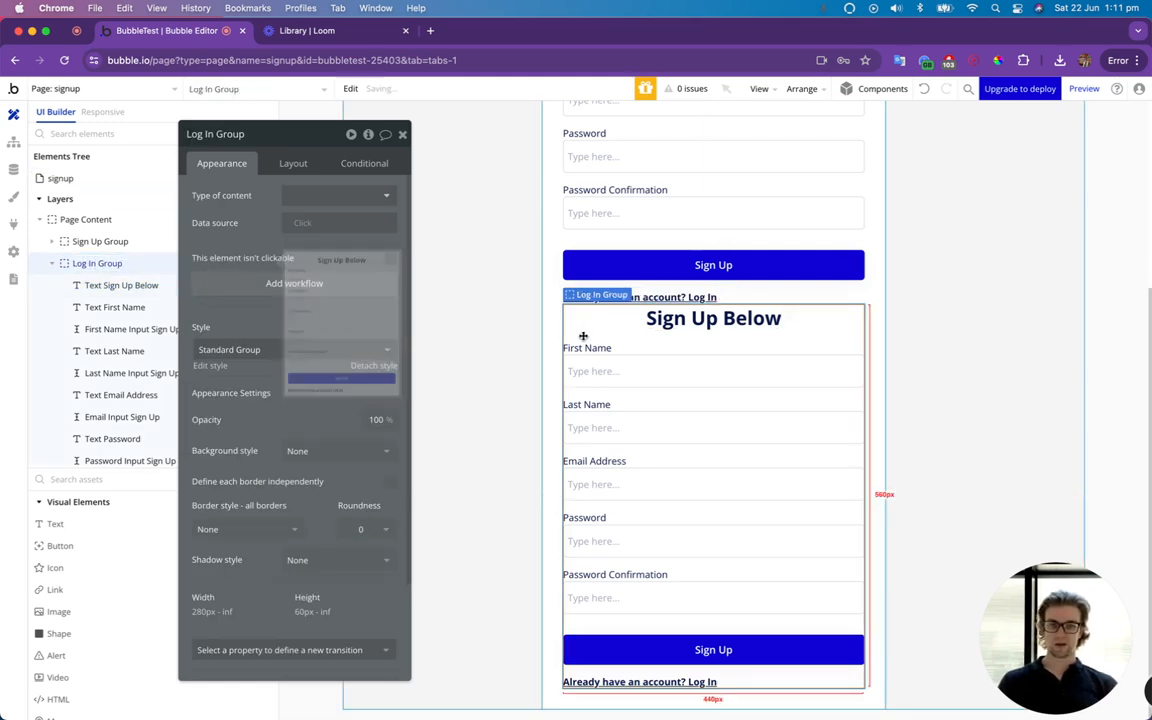
Change the heading text in the Log In Group to "Log In" and close its property editor.
click(652, 325)
click(200, 195)
key(super+a)
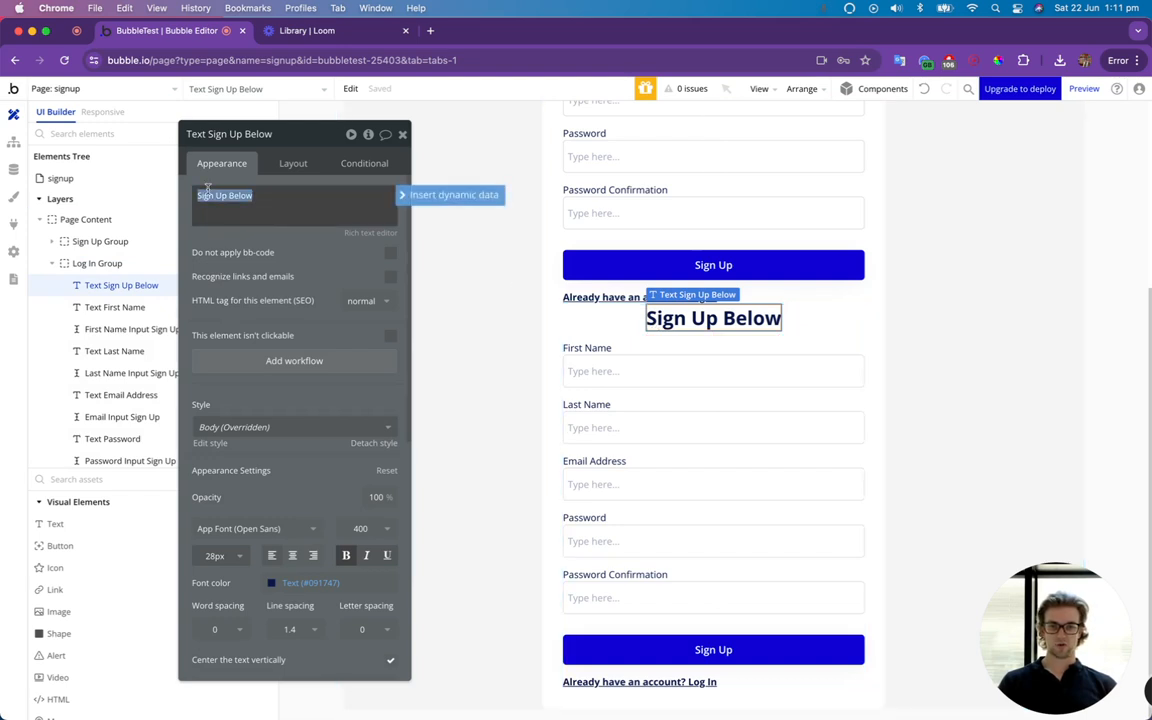
text(Log In)
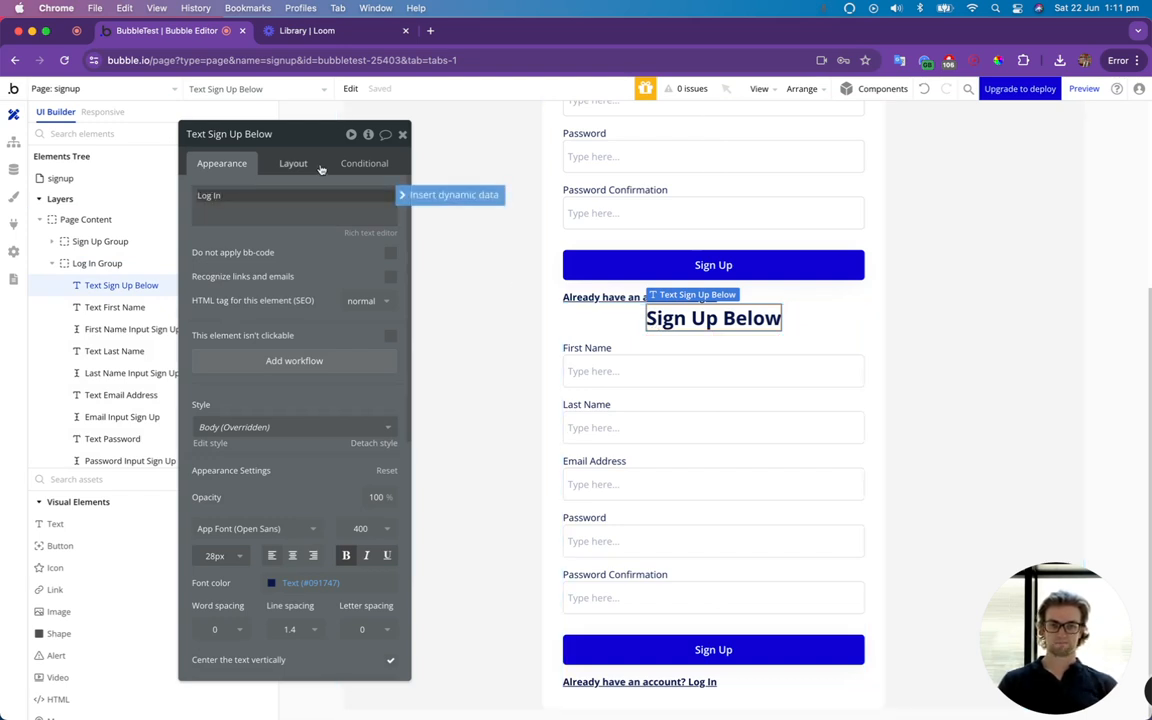
click(402, 134)
Delete the First Name and Last Name labels and their inputs from the Log In Group.
click(577, 354)
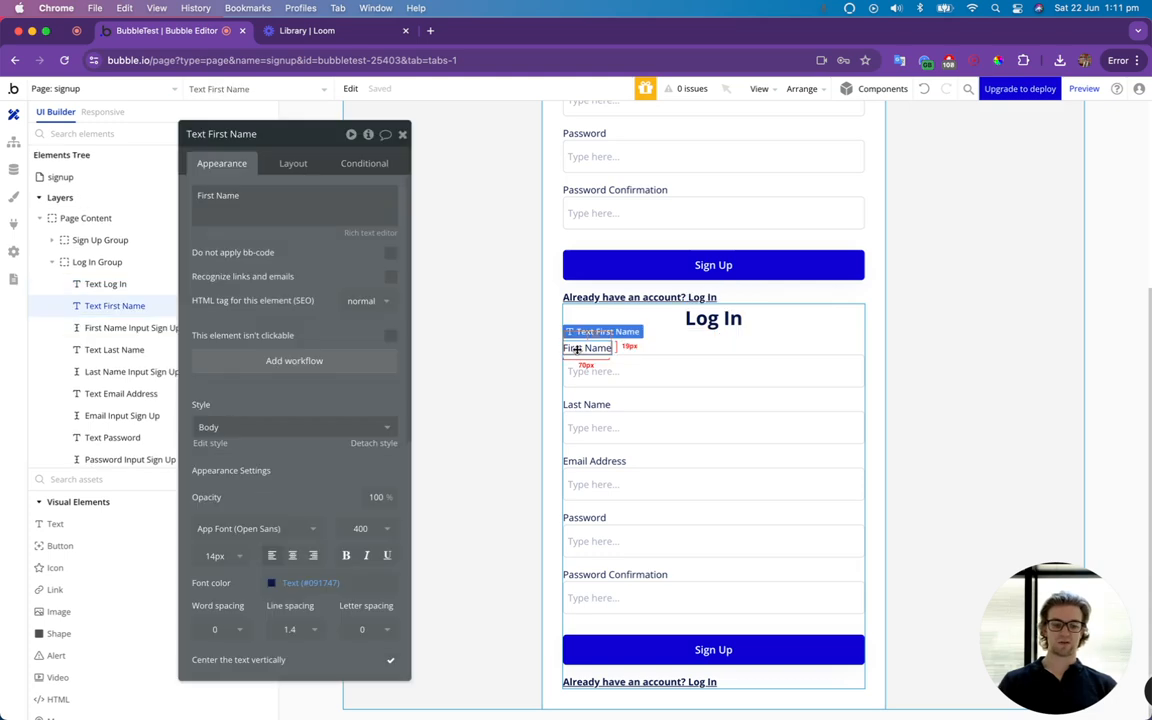
key(Delete)
click(607, 383)
key(Delete)
click(602, 400)
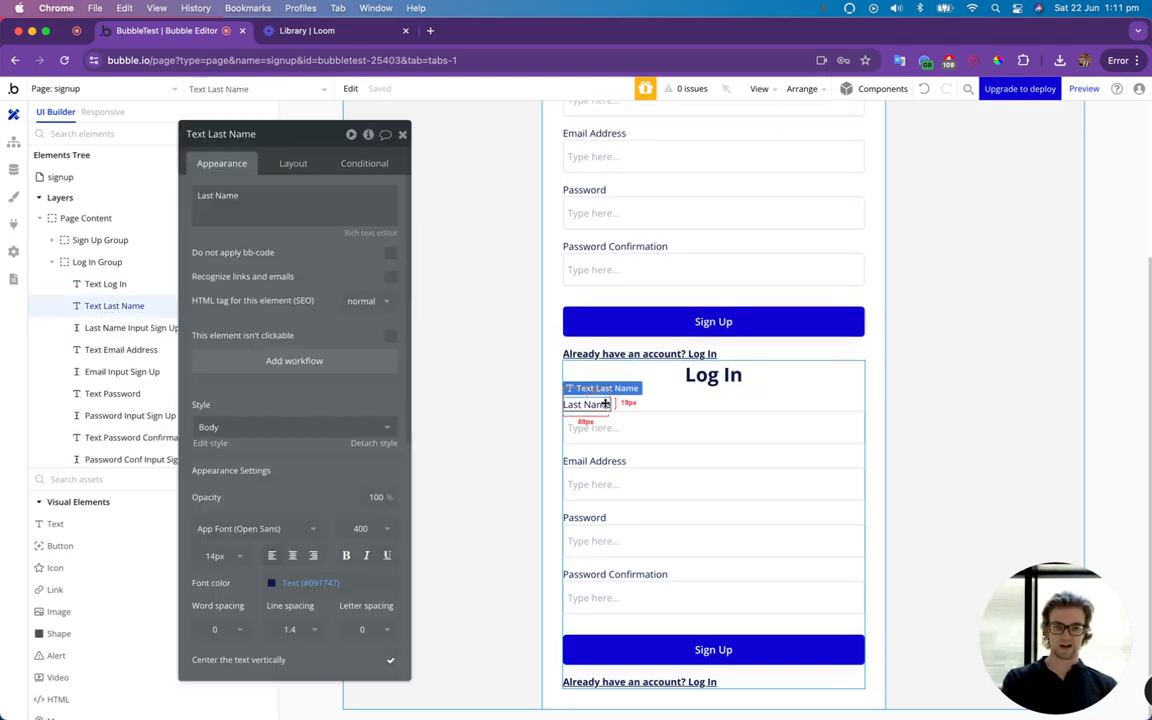
key(Delete)
click(609, 428)
key(Delete)
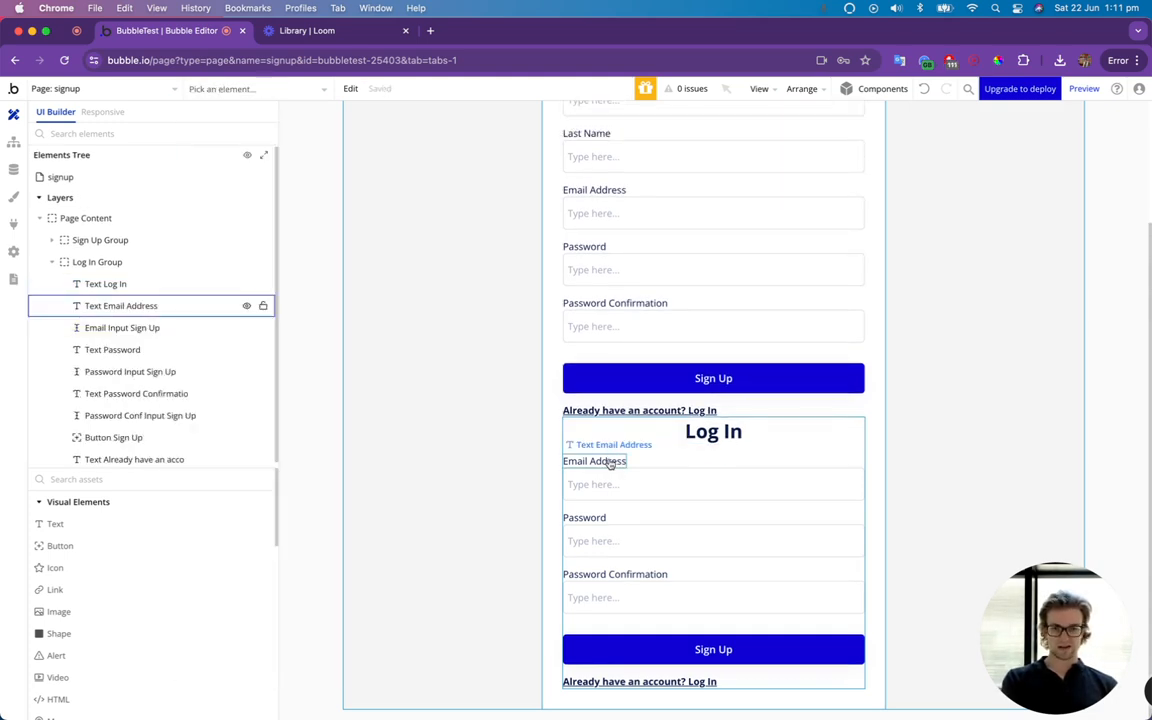
Delete the Password Confirmation label and its input from the Log In Group.
click(612, 574)
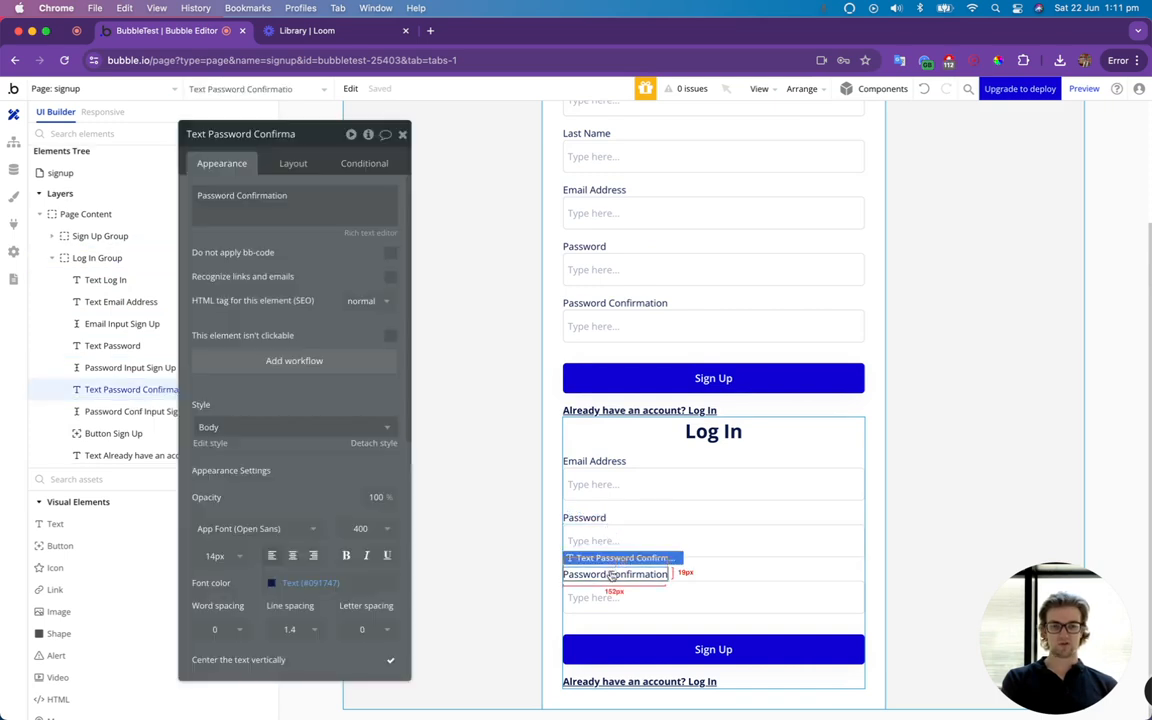
key(Delete)
click(612, 597)
key(Delete)
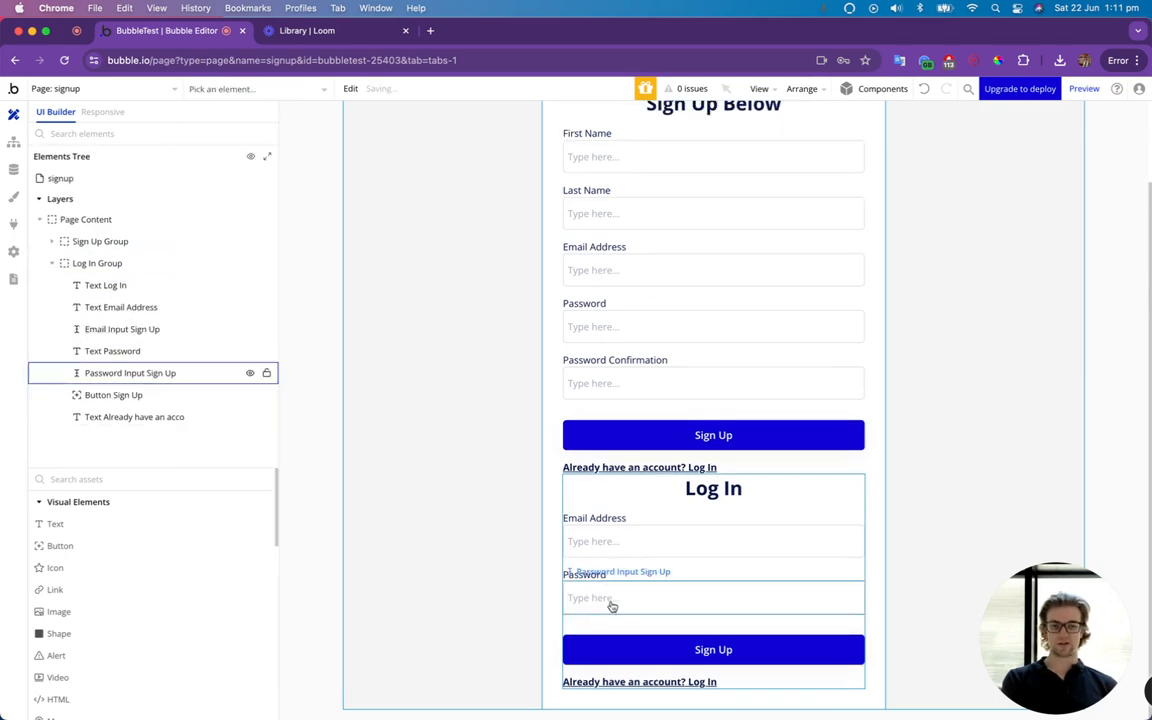
Set the label of the button in the Log In Group to "Log In" and close its property editor.
click(725, 649)
click(318, 238)
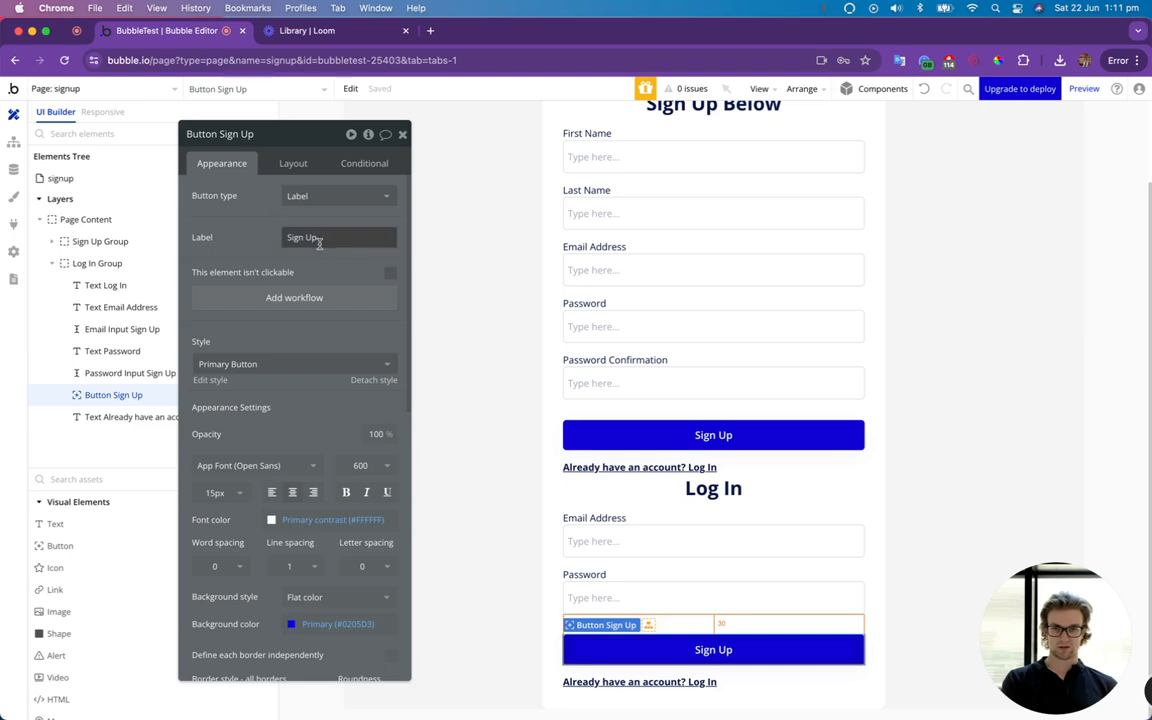
text(Log)
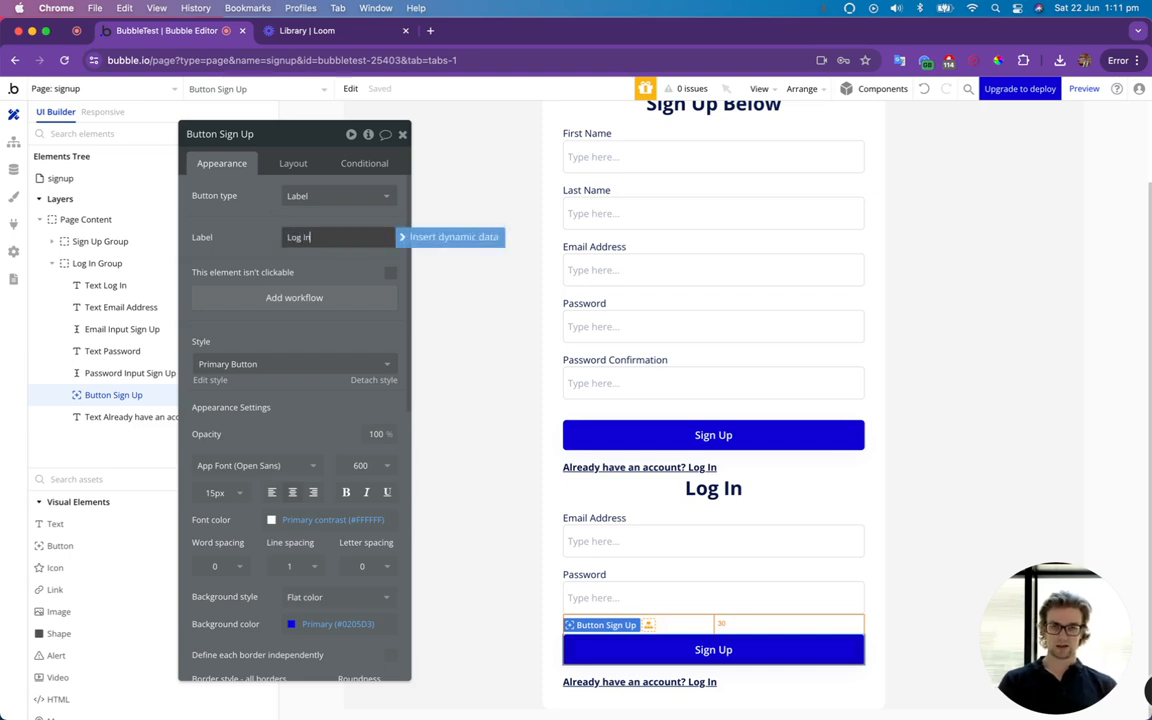
text( In)
click(402, 134)
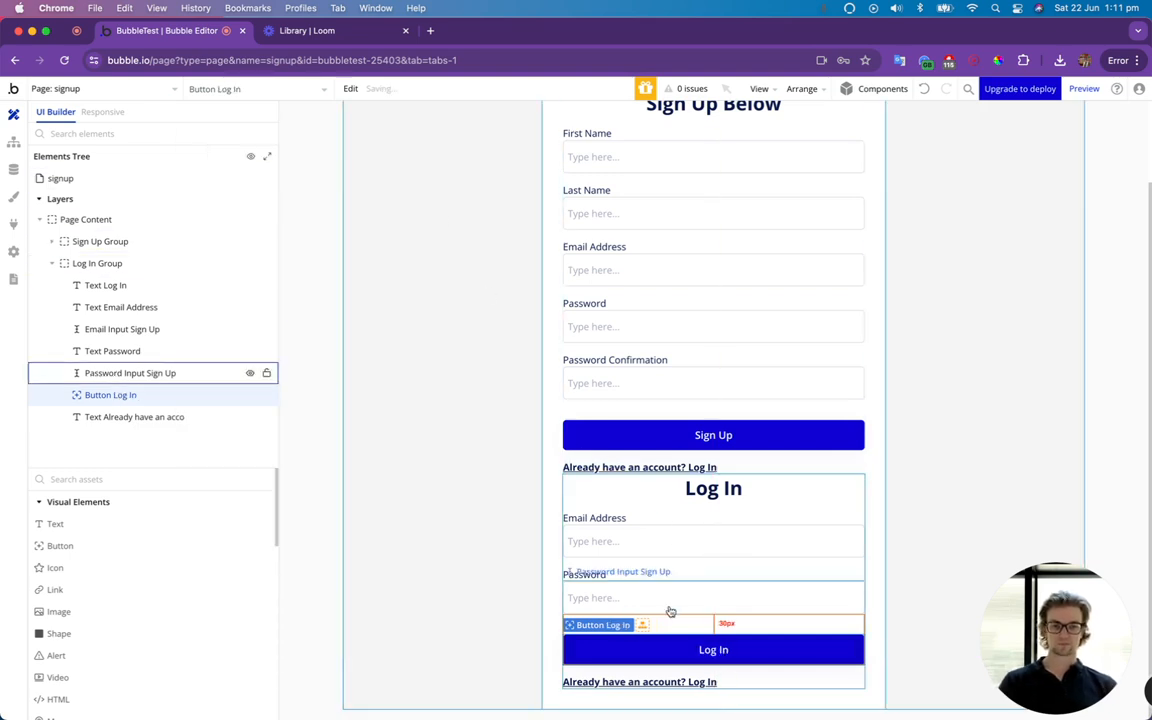
Change the account prompt text under the Log In button to "Don't have an account? Sign Up".
double_click(664, 681)
click(277, 195)
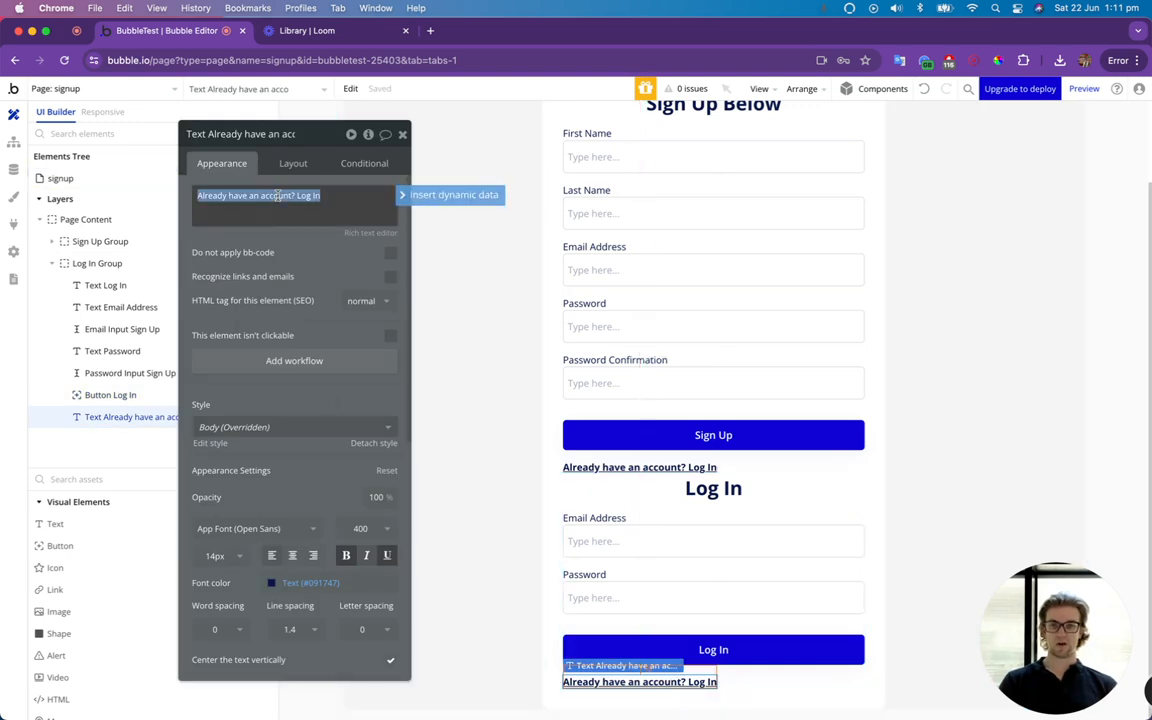
text(DO)
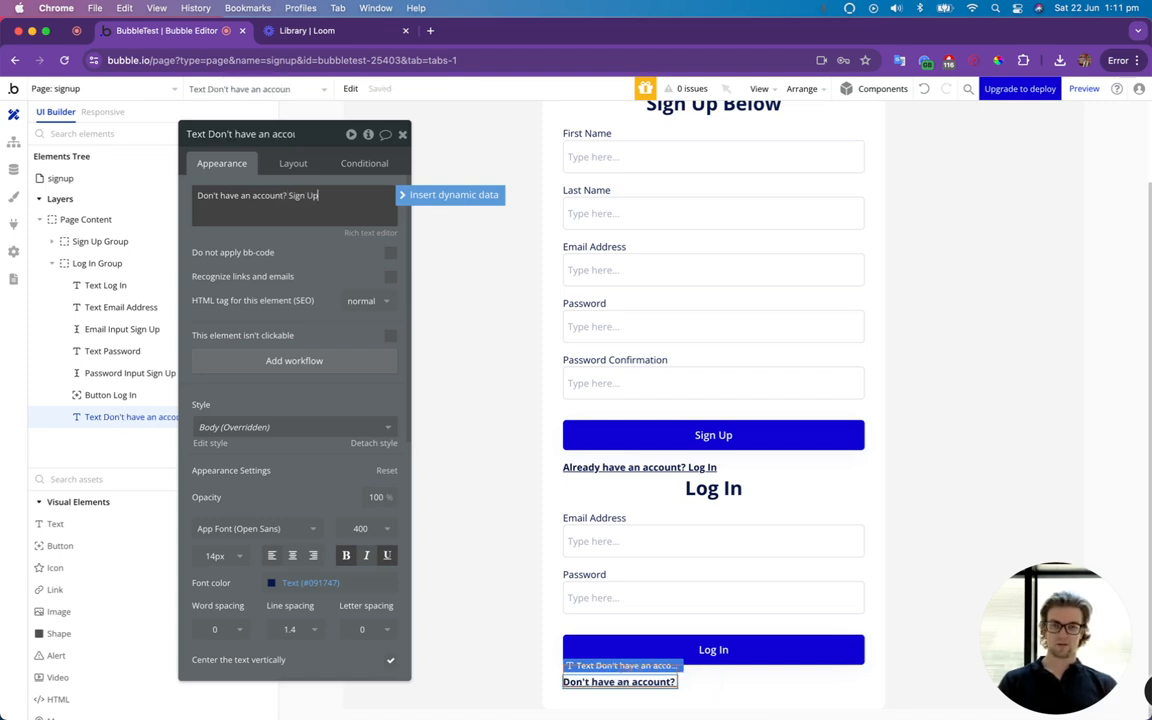
click(402, 133)
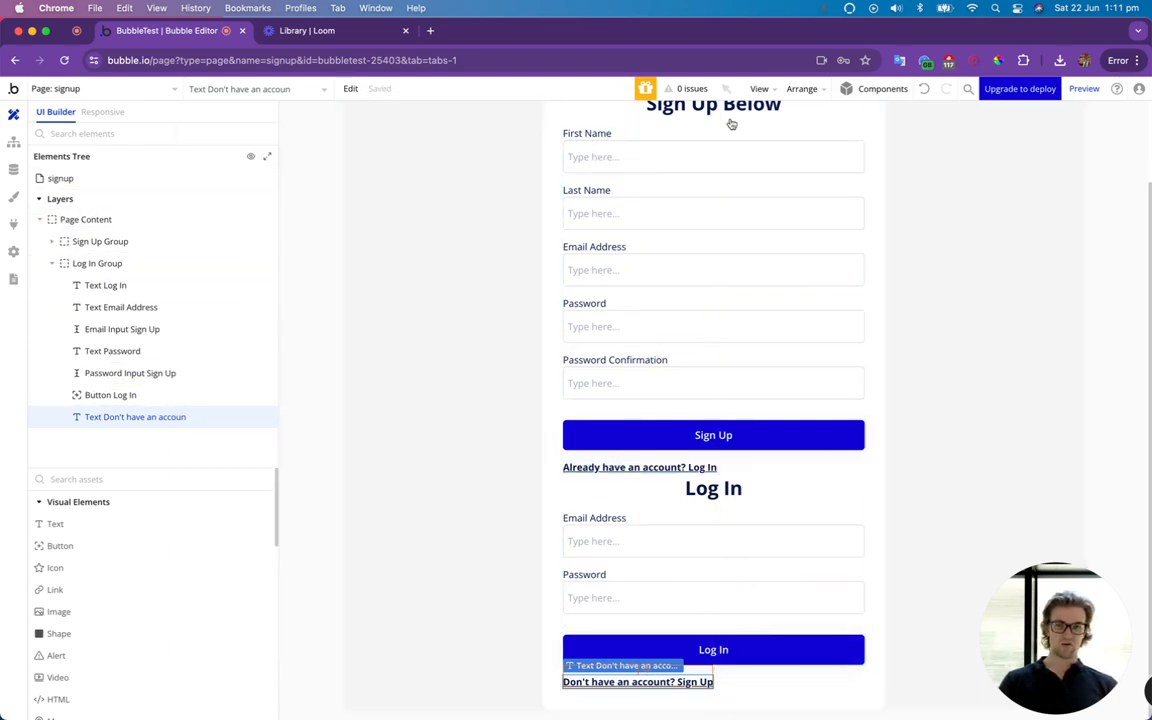
Preview the signup page and examine the layout of the sign-up and log-in forms.
click(1086, 90)
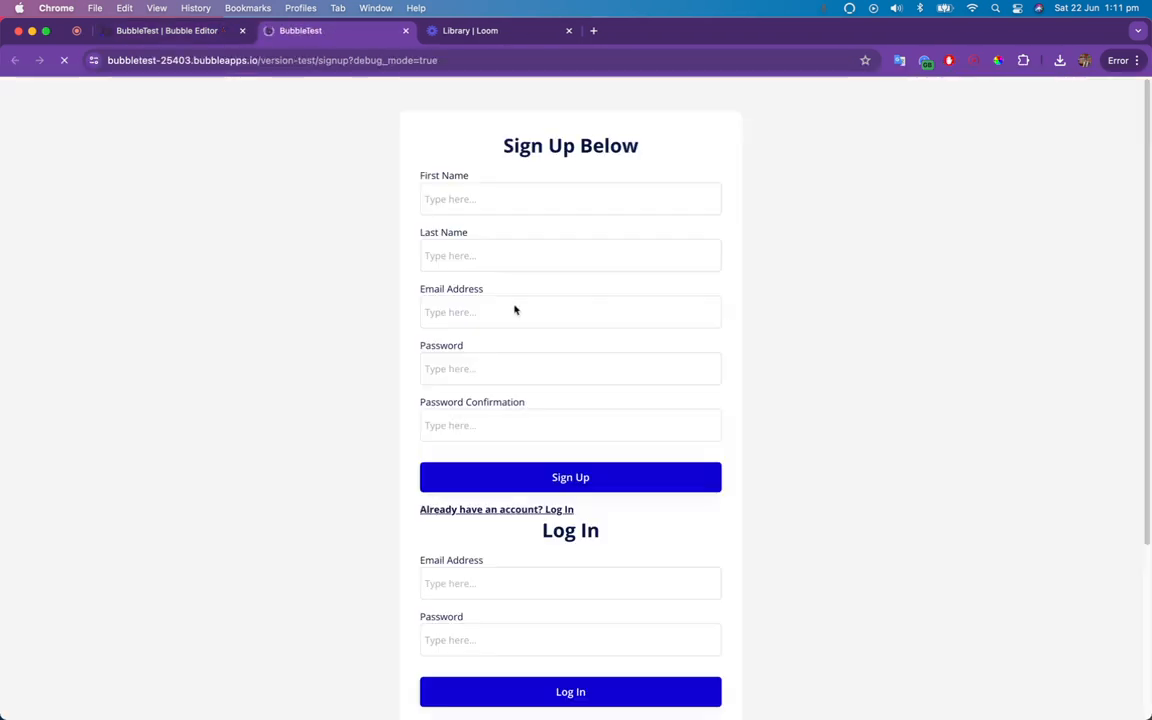
click(508, 303)
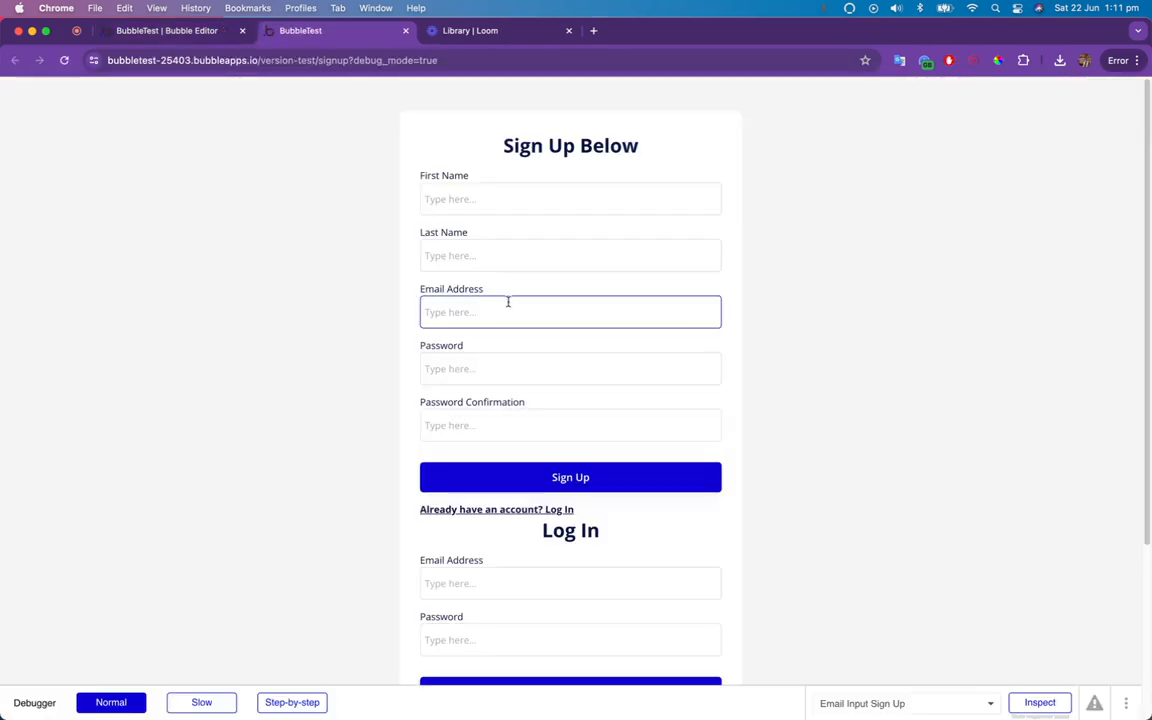
scroll(632, 460, down, 3)
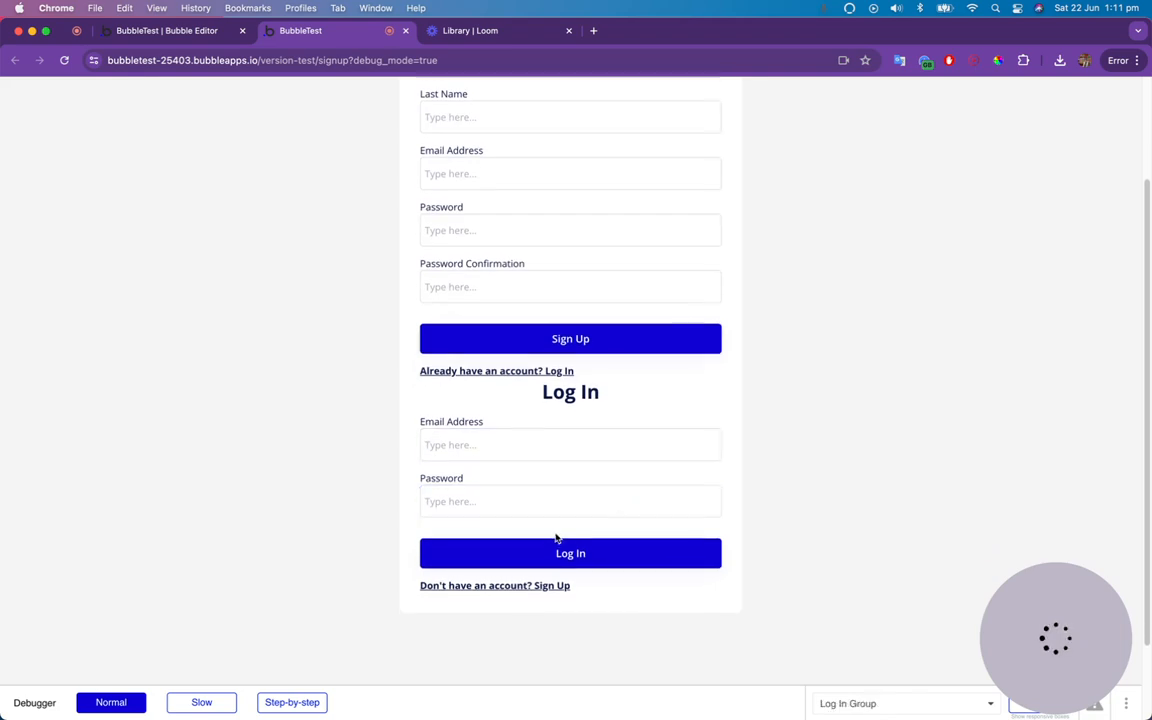
scroll(536, 414, up, 3)
scroll(550, 430, down, 5)
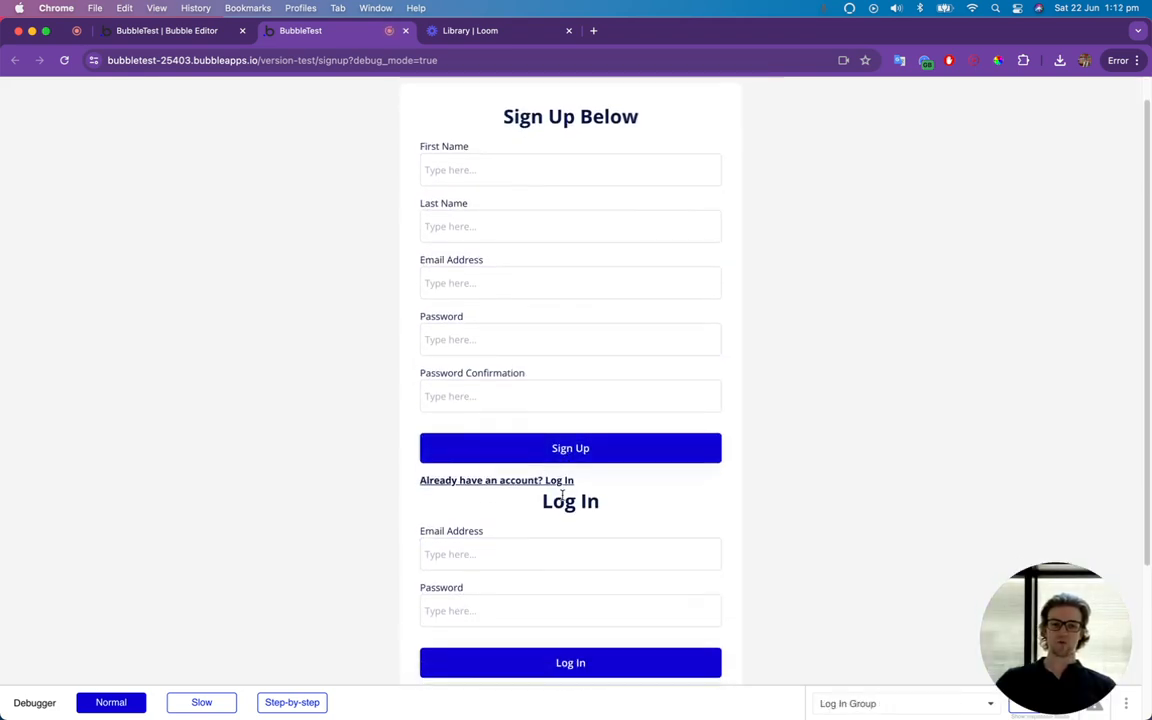
scroll(589, 380, up, 5)
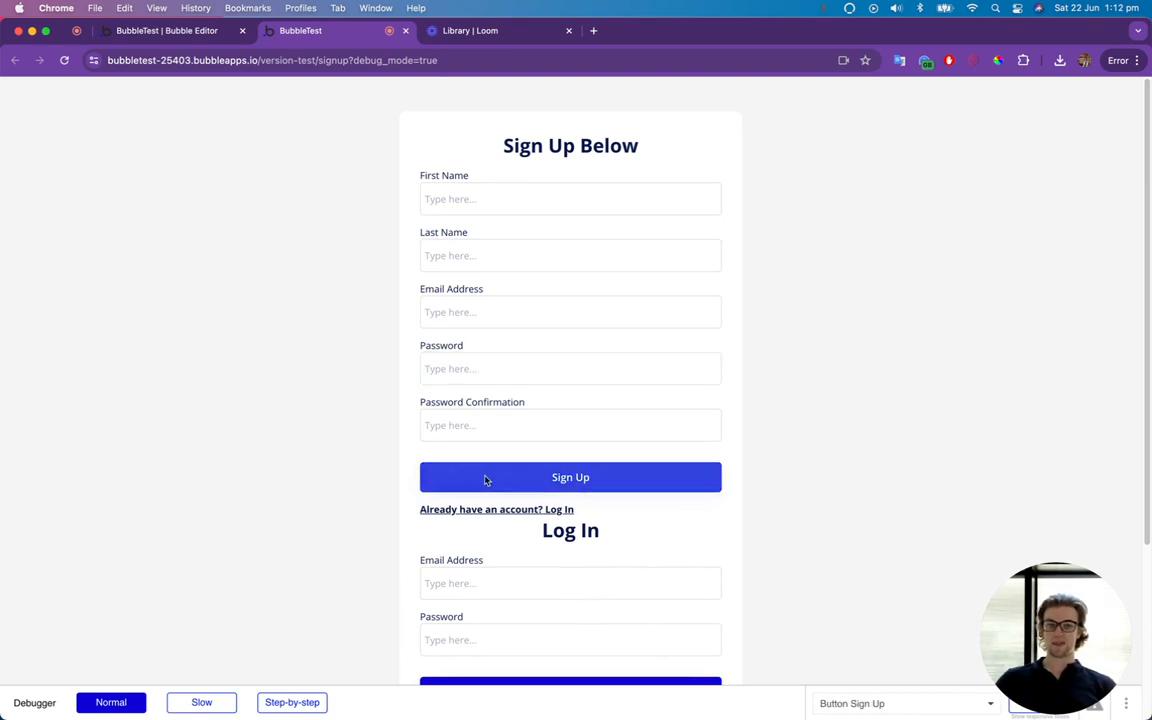
scroll(493, 512, down, 4)
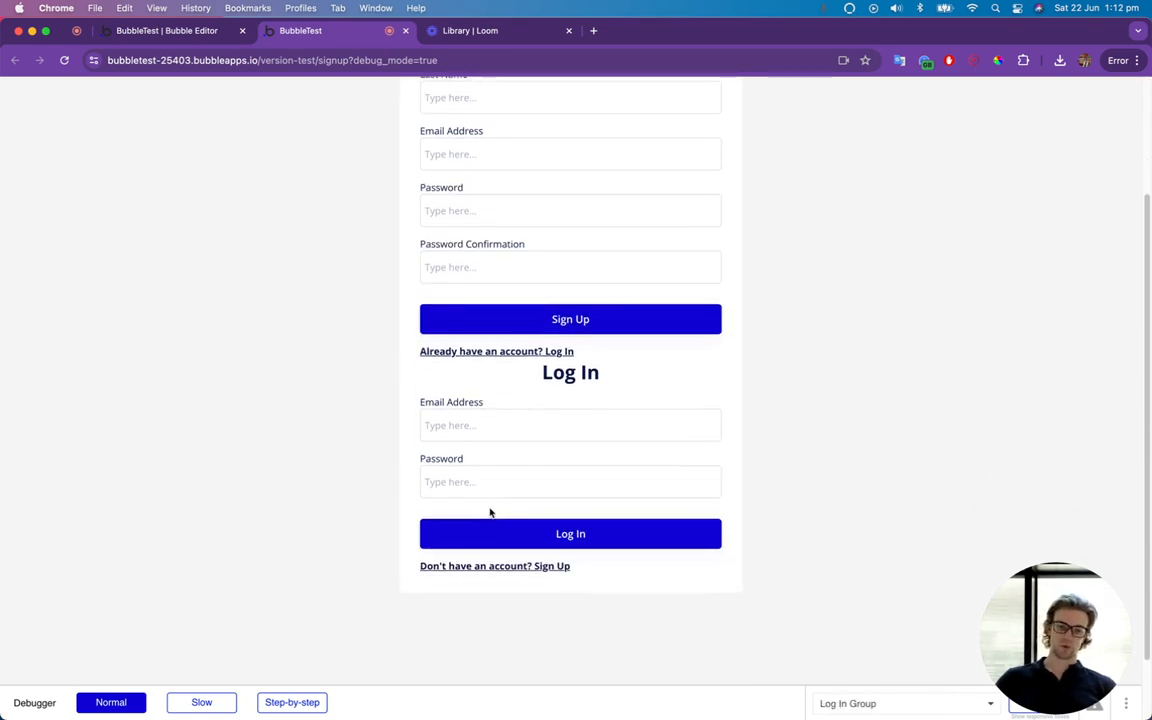
scroll(491, 511, up, 4)
Return to the Bubble editor and create a yes / no custom state named "SignUpShown" on the Page Content group.
click(128, 30)
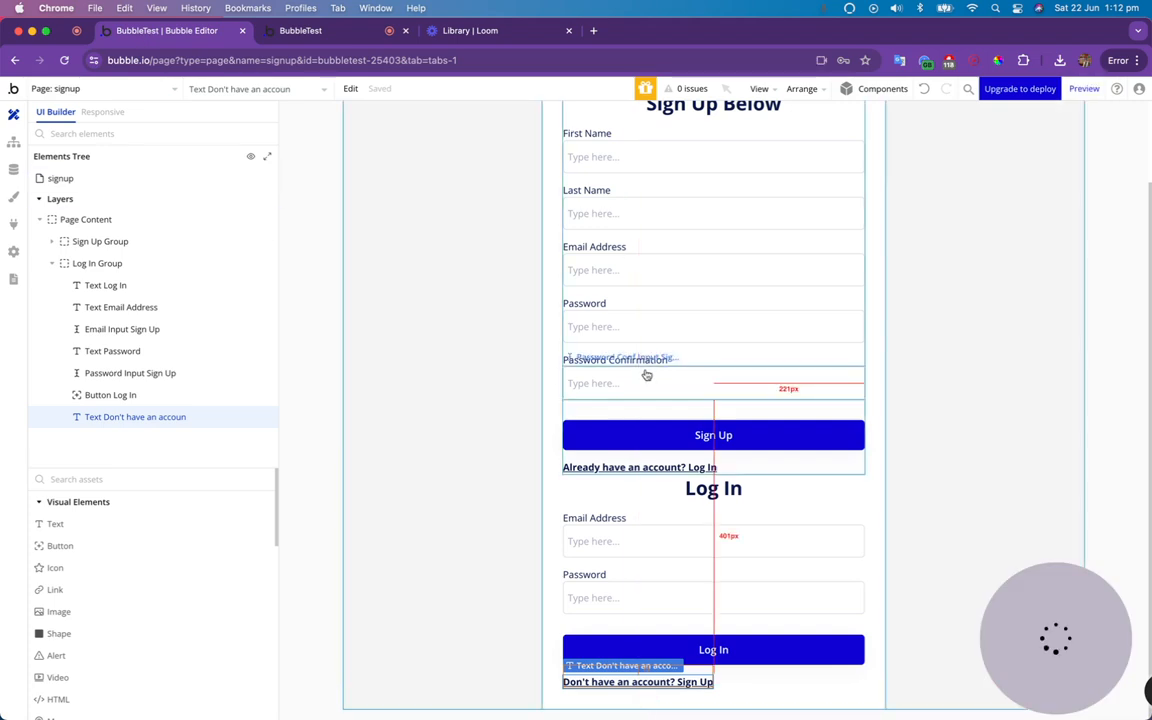
click(105, 219)
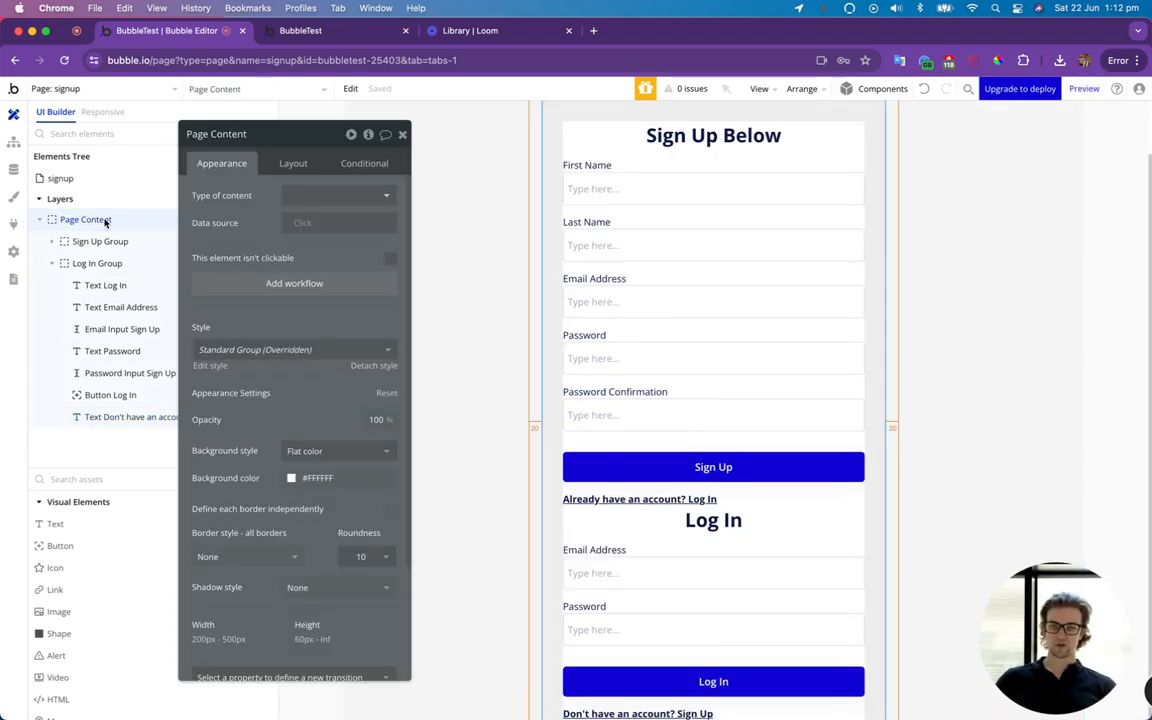
click(368, 134)
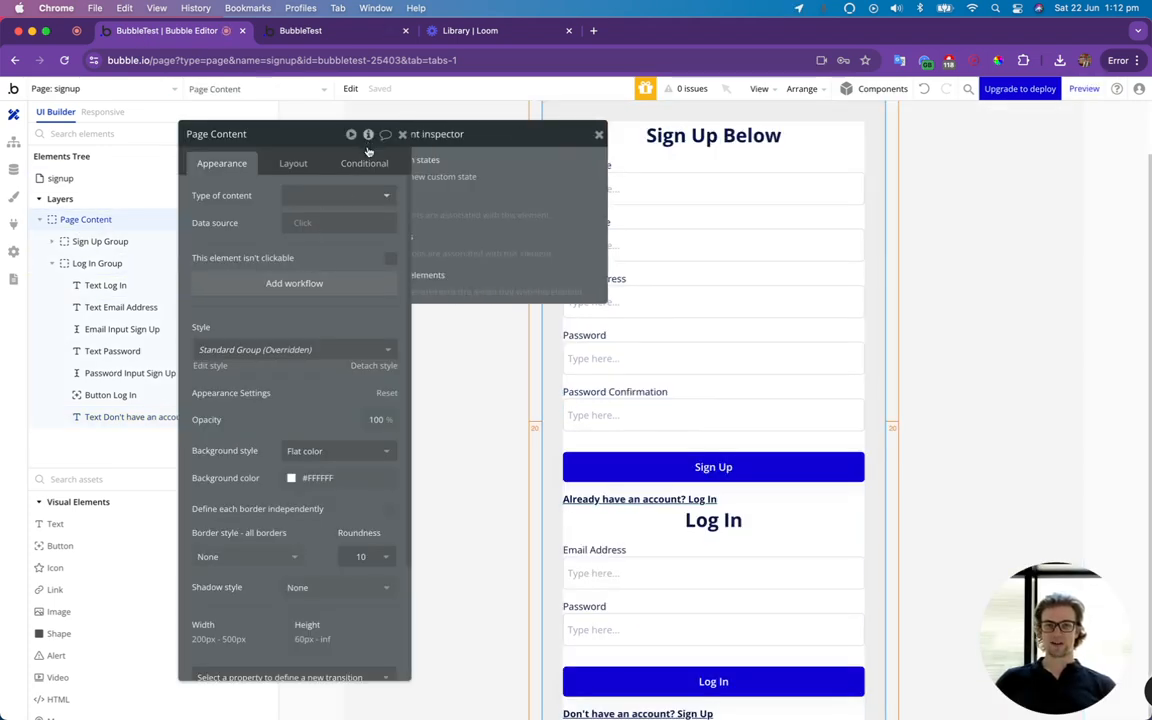
click(475, 177)
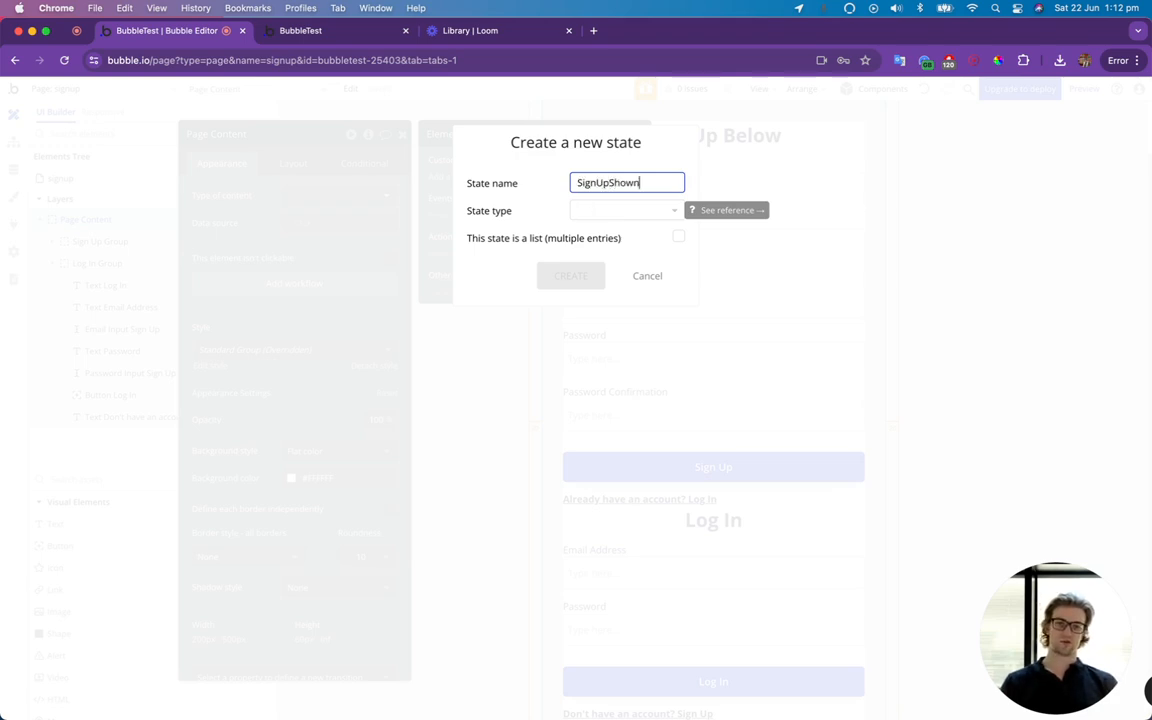
click(615, 208)
text(yes)
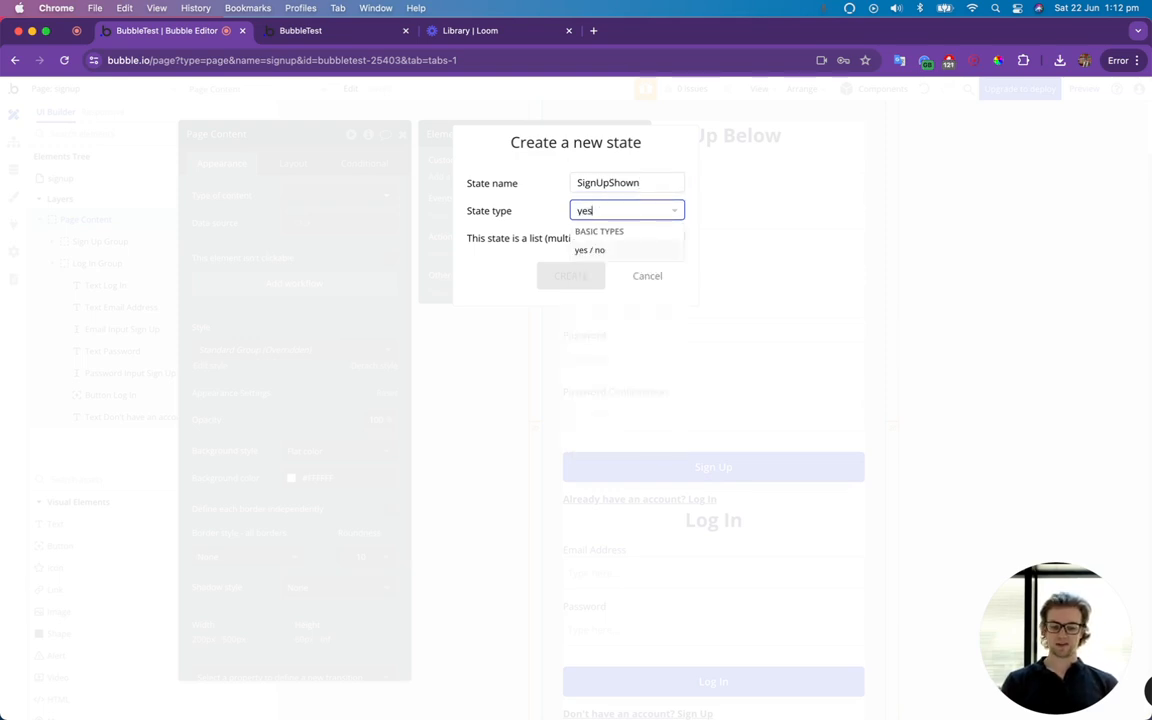
click(600, 247)
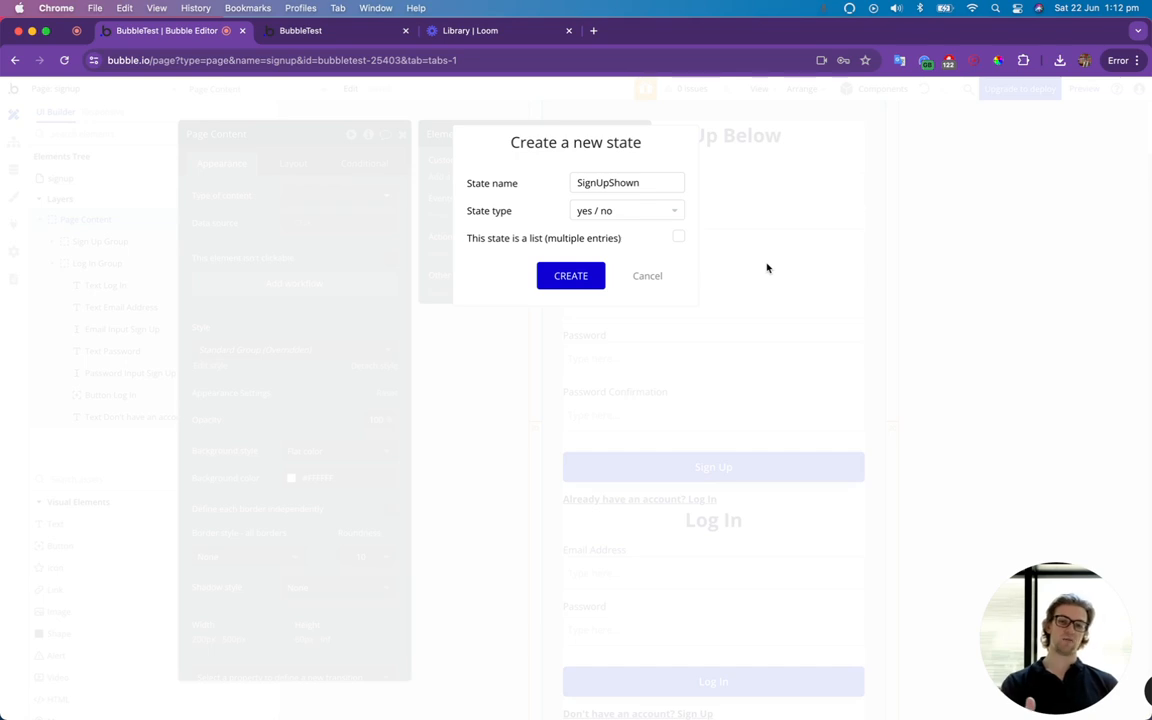
click(603, 276)
Set the default value of the SignUpShown state to yes and close the element inspector and property editor.
click(542, 203)
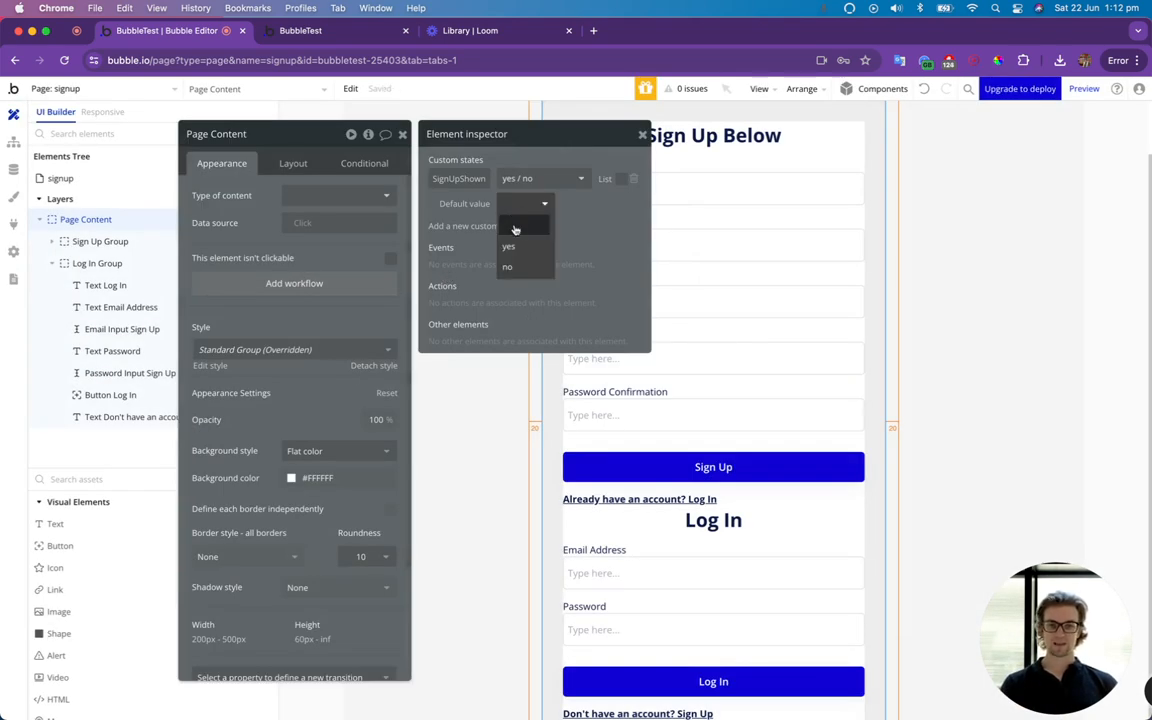
click(515, 247)
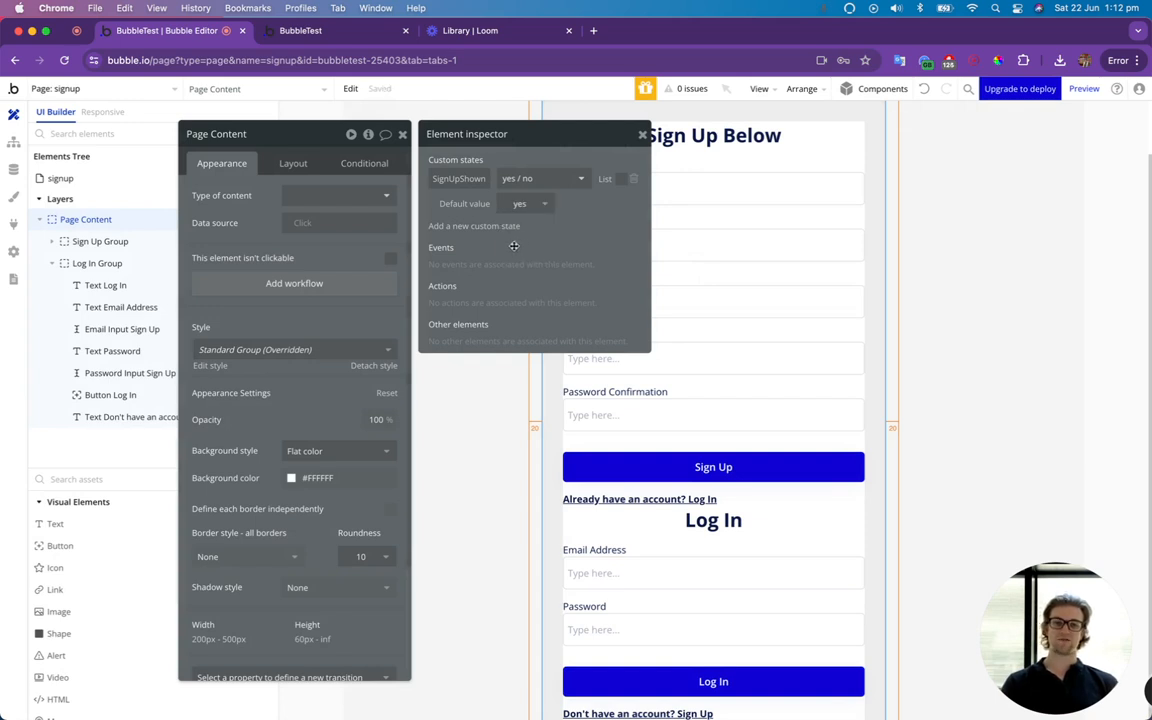
click(642, 137)
click(402, 134)
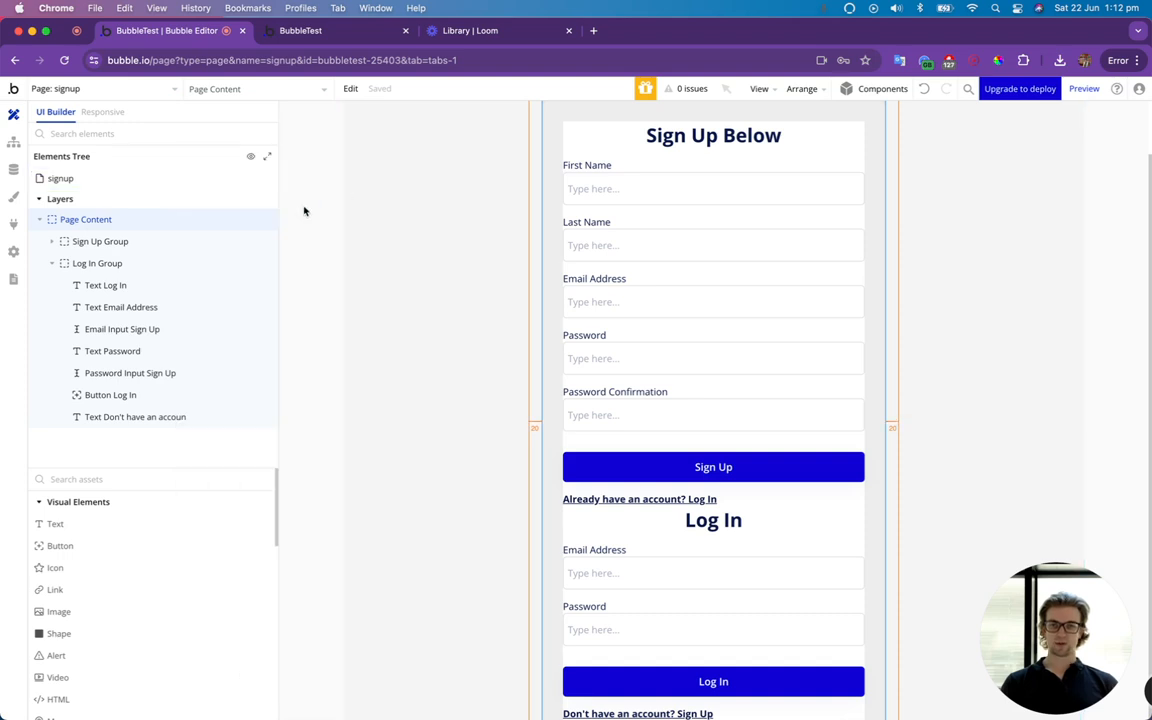
Collapse the Log In Group in the elements tree and add a new condition to the Sign Up Group.
click(49, 265)
double_click(90, 263)
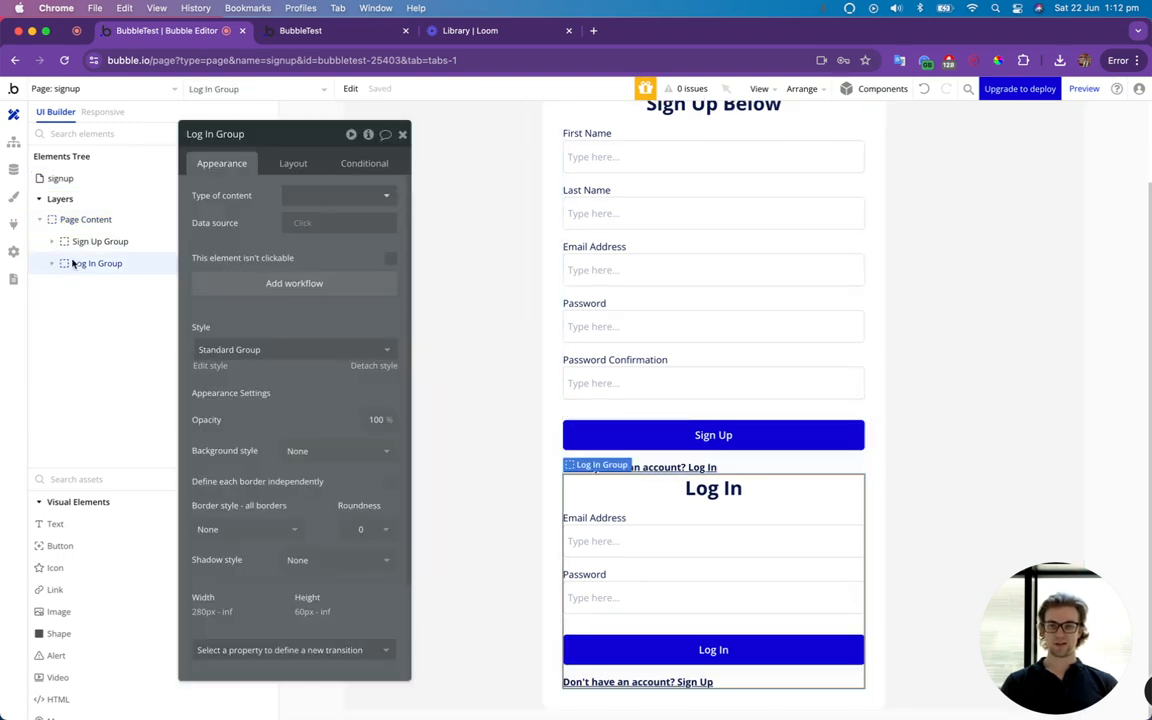
mouse_move(108, 249)
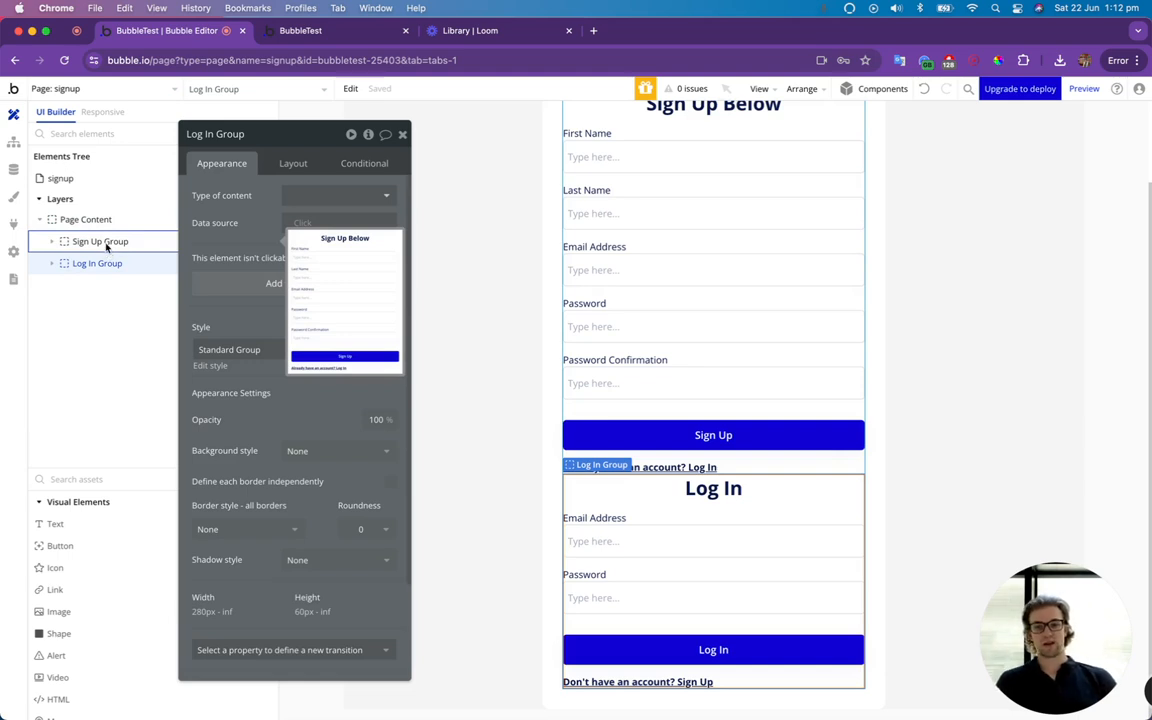
click(107, 243)
click(364, 164)
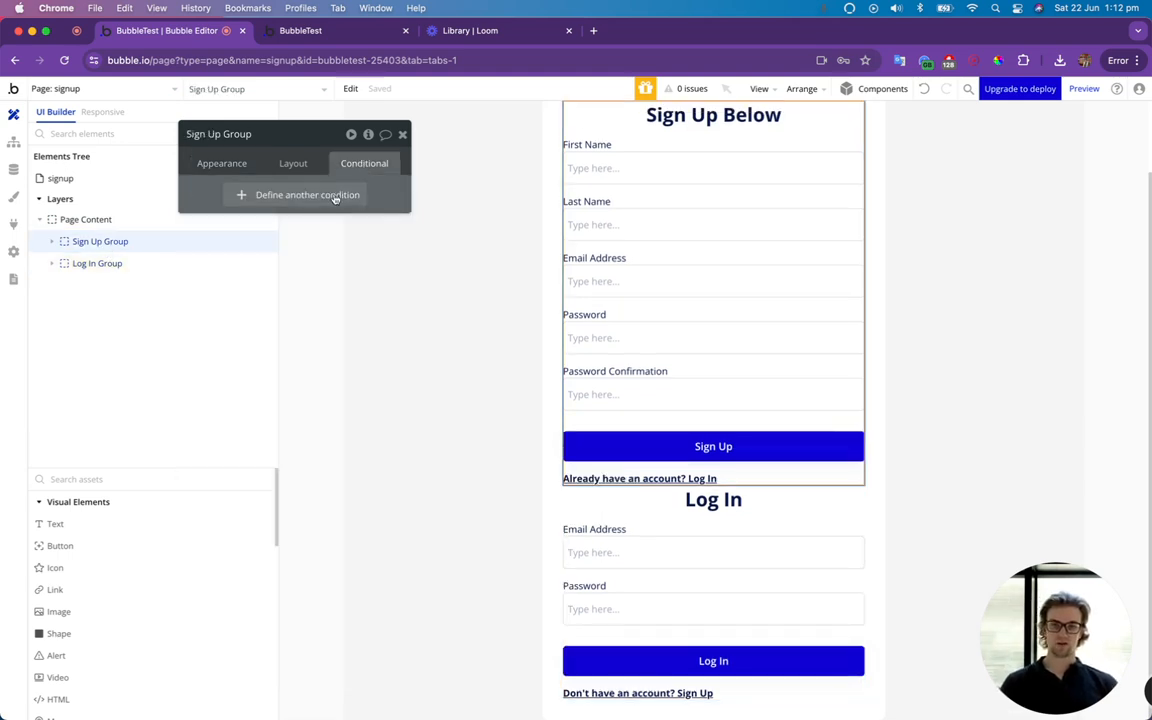
click(326, 197)
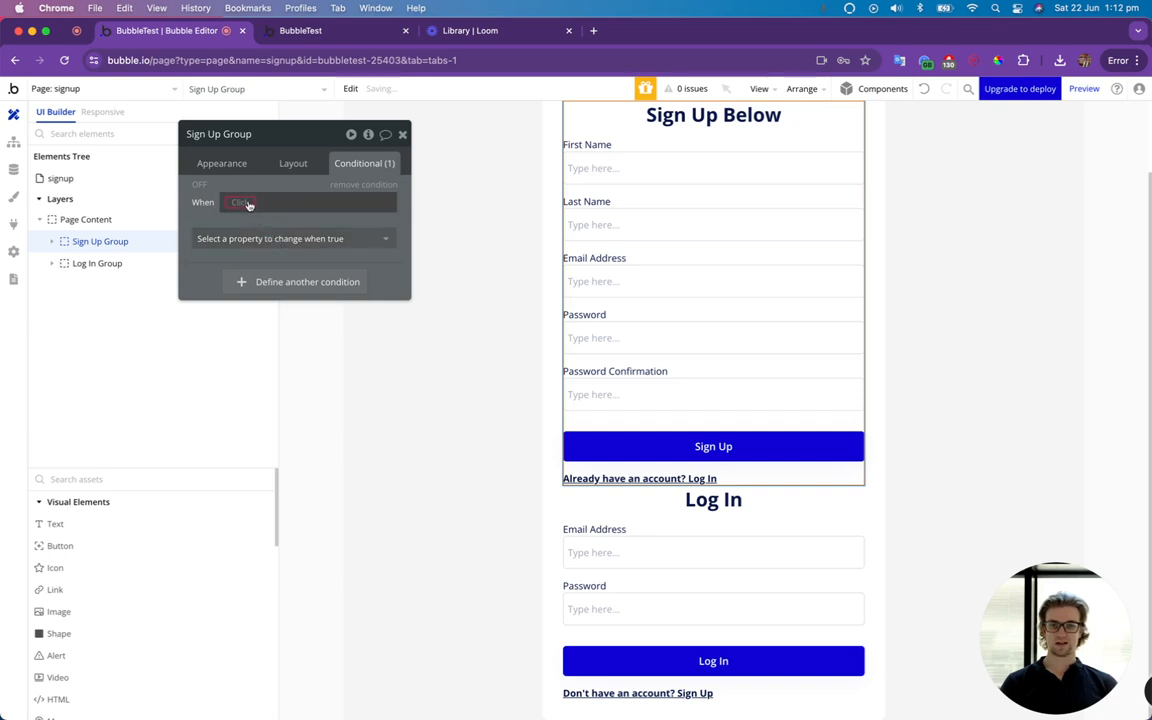
Set the Sign Up Group's condition to make the element visible when Page Content's SignUpShown is yes.
click(250, 203)
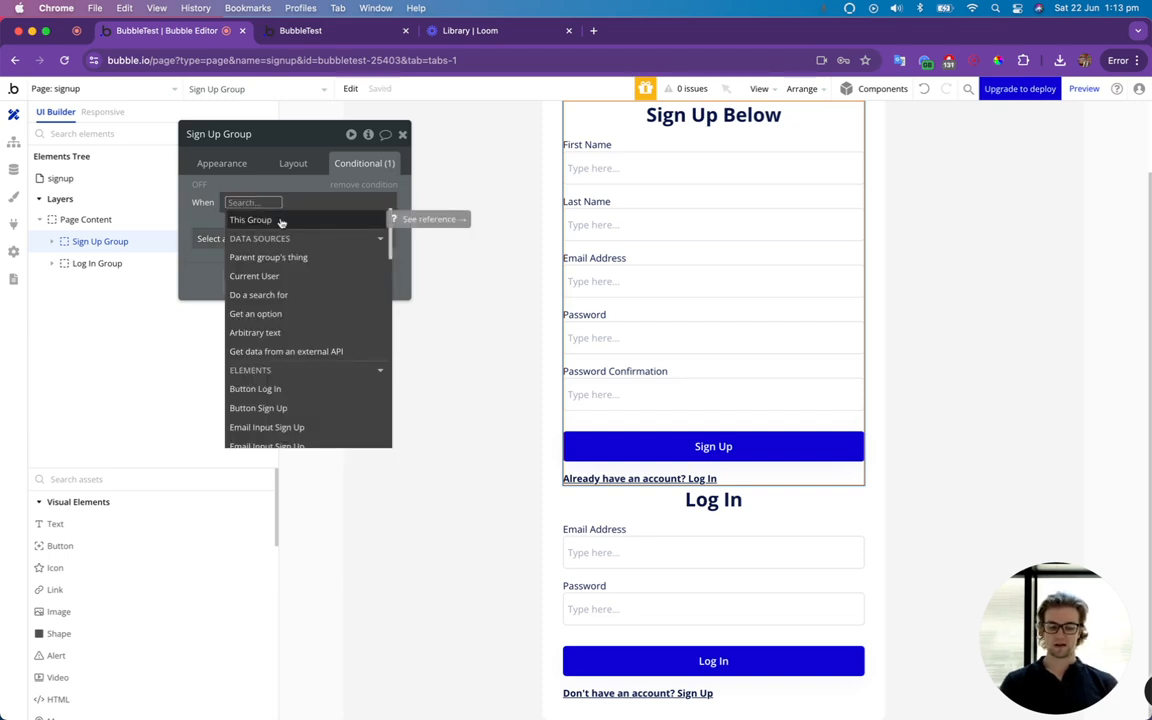
text(pagec)
key(BackSpace)
text(con)
key(Return)
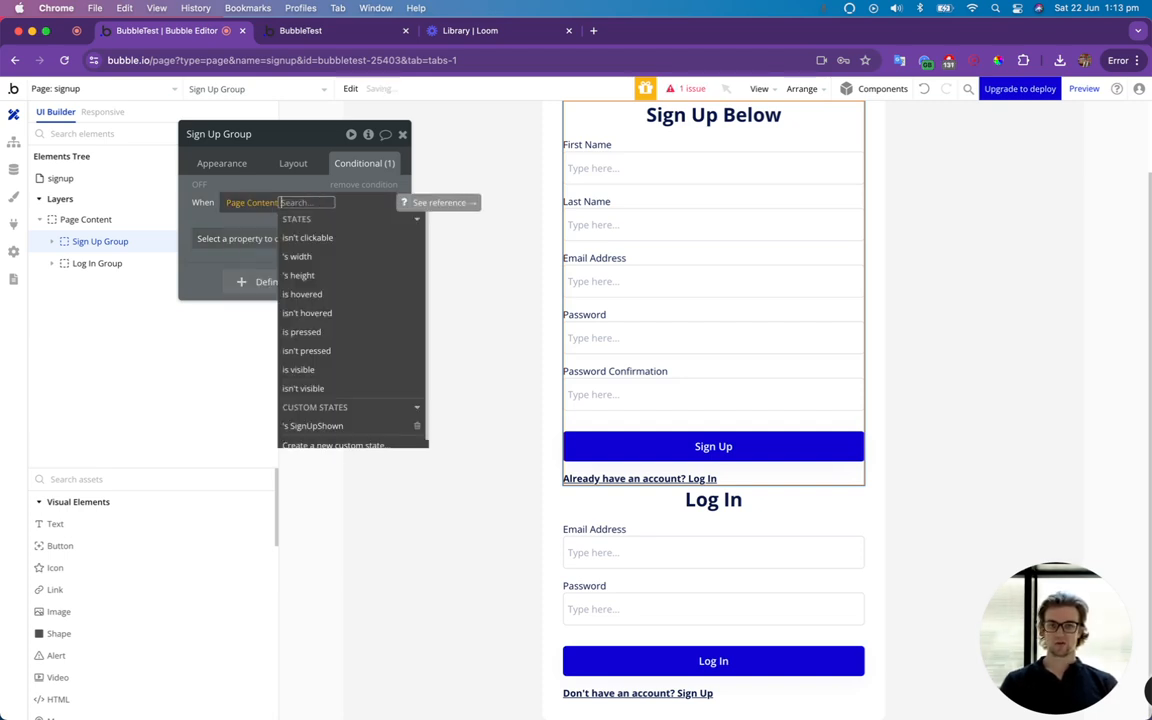
click(330, 424)
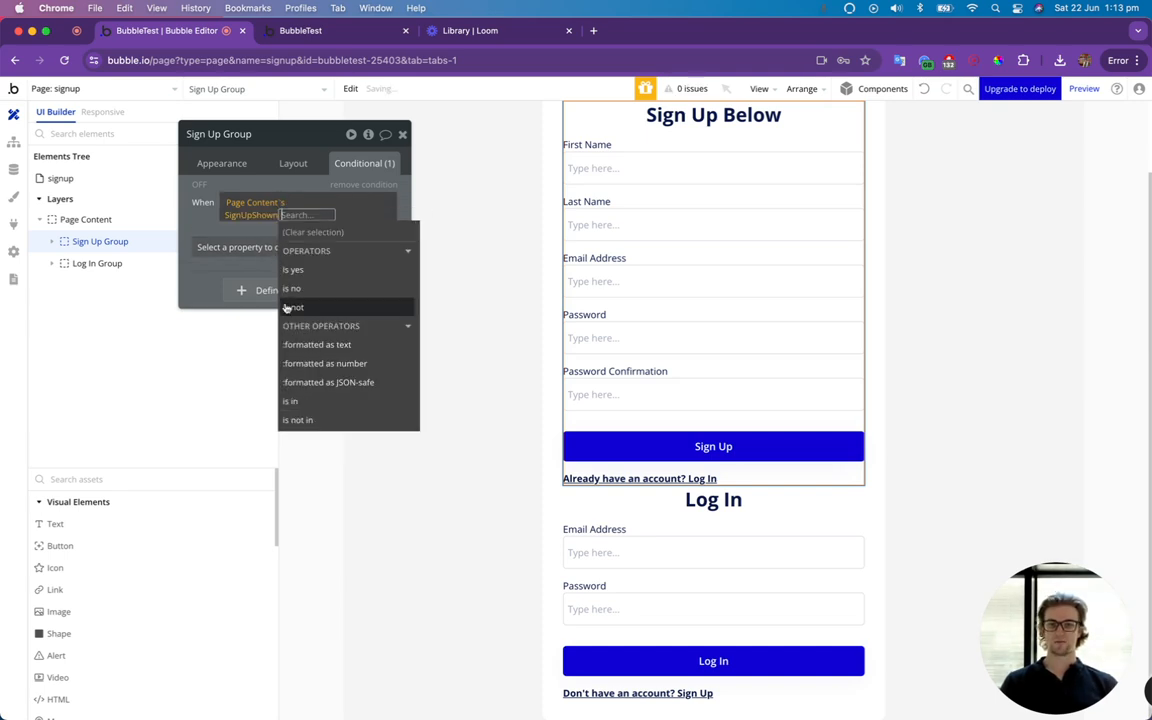
click(303, 275)
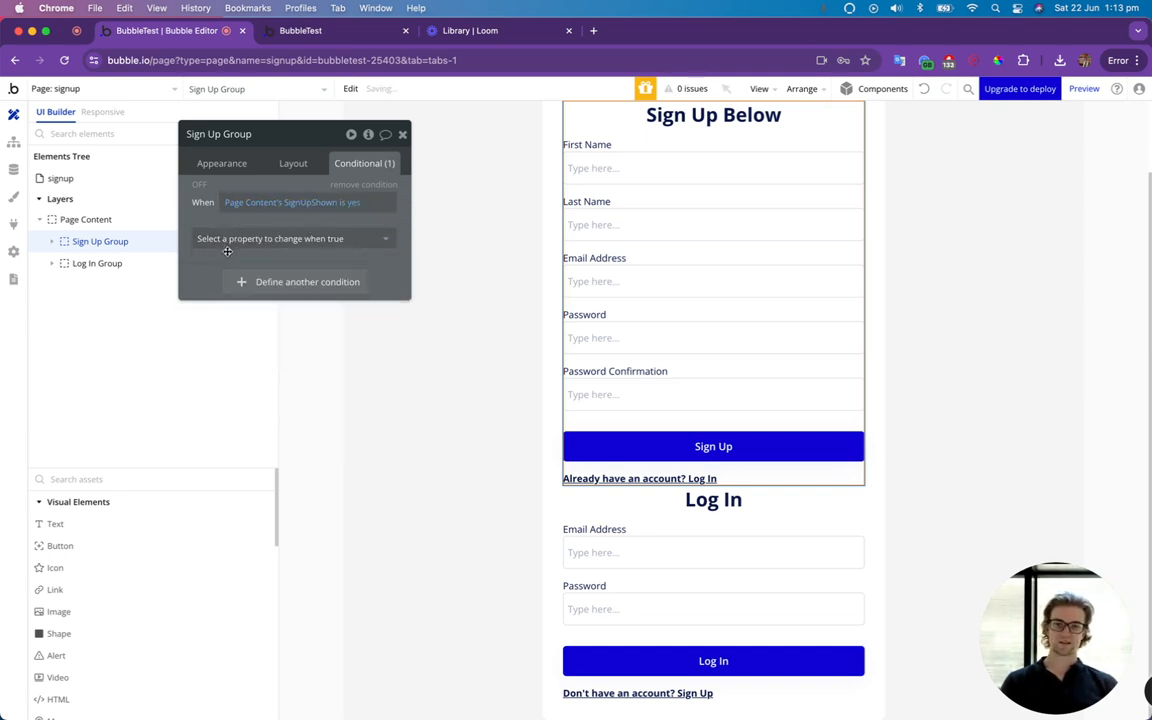
click(270, 236)
click(240, 283)
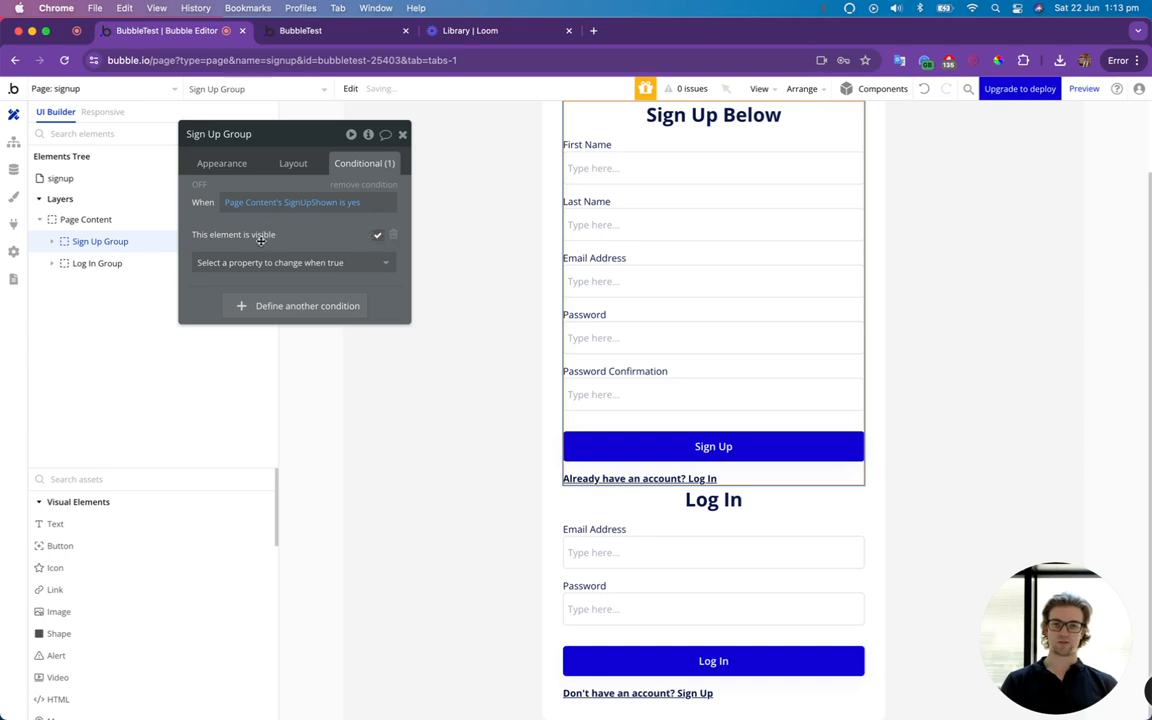
Copy the Sign Up Group's visibility condition and paste it as a second condition on the same group.
right_click(258, 217)
click(299, 189)
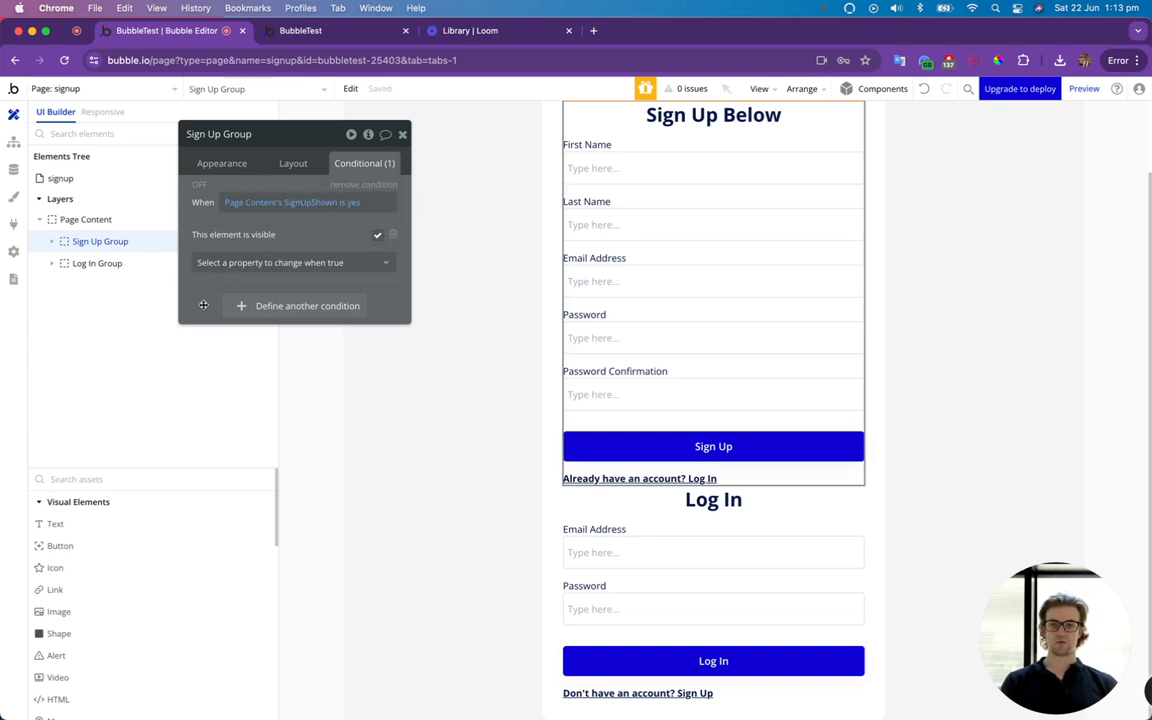
right_click(258, 262)
click(300, 268)
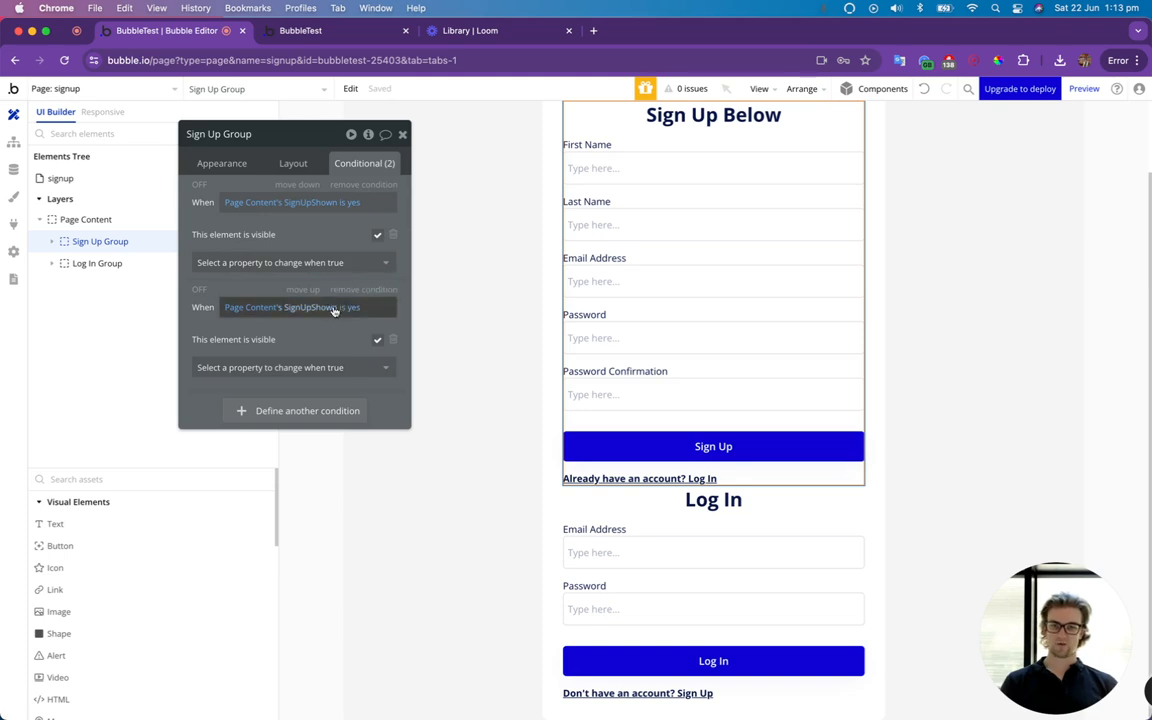
Make the second condition hide the Sign Up Group when SignUpShown is no, and enable Collapse when hidden for the group.
click(350, 308)
click(309, 375)
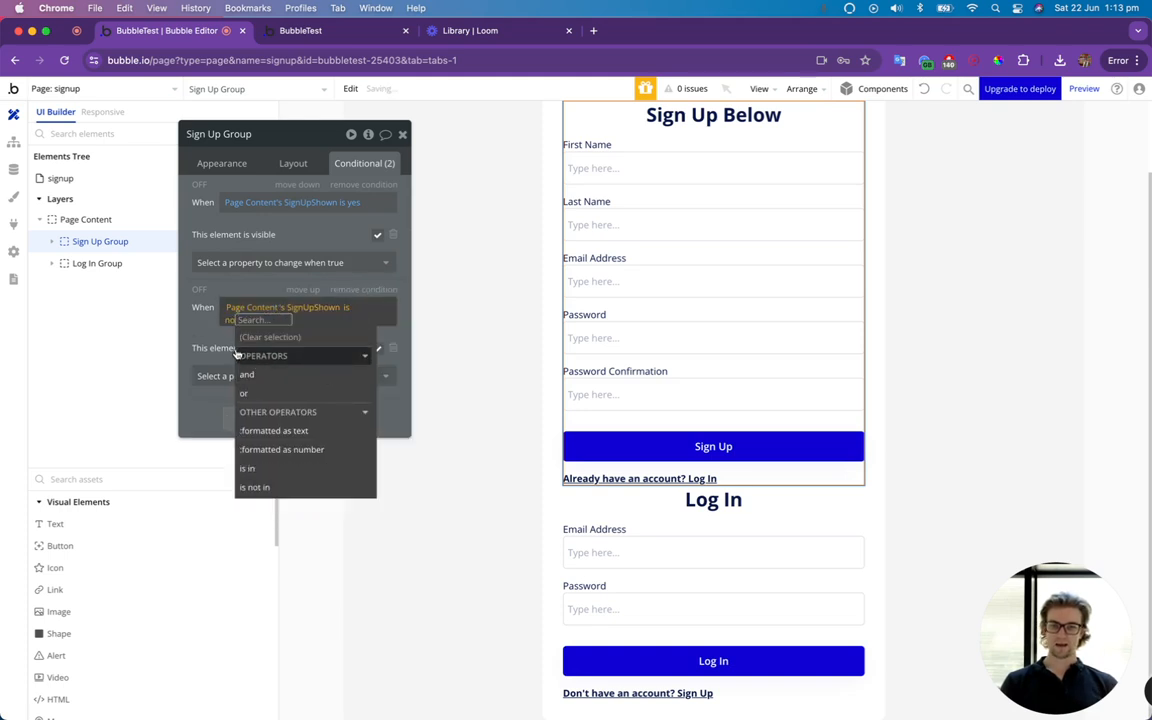
click(212, 341)
click(379, 343)
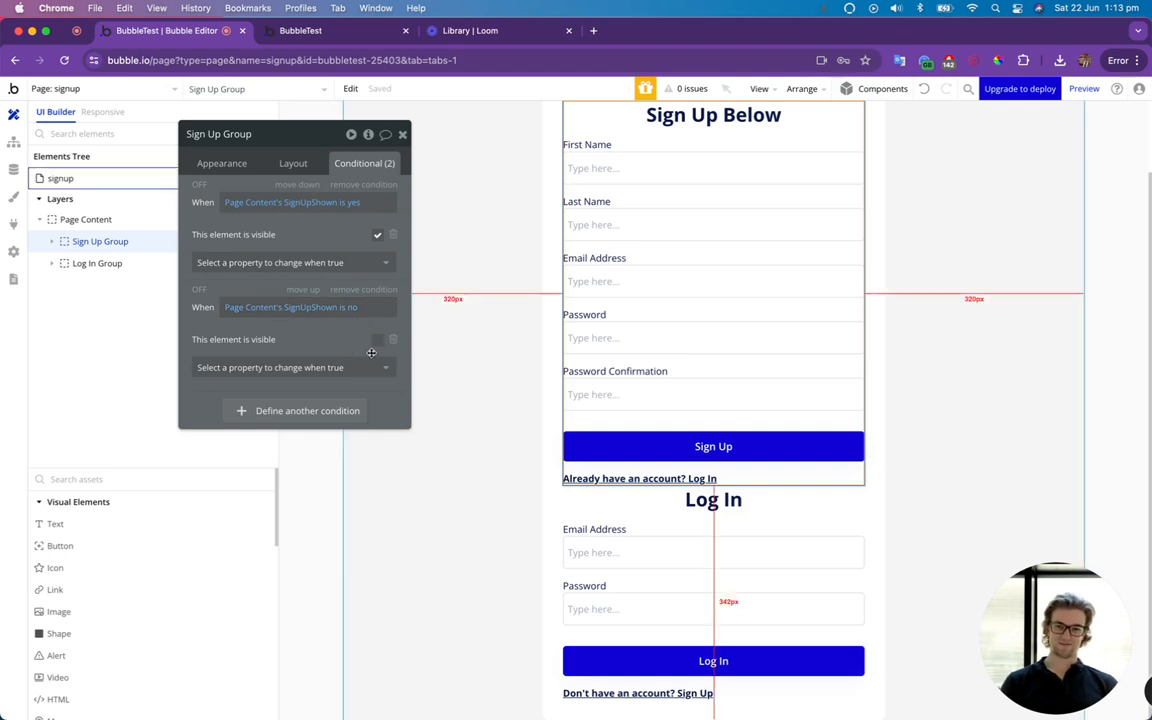
click(294, 163)
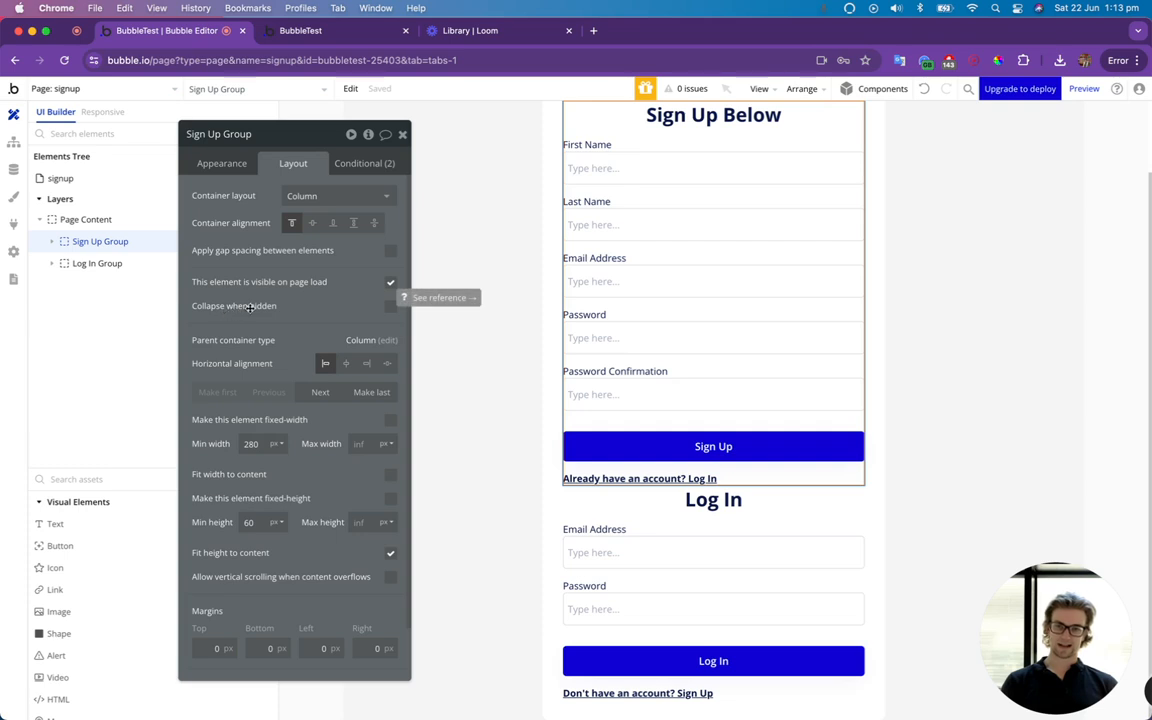
click(390, 306)
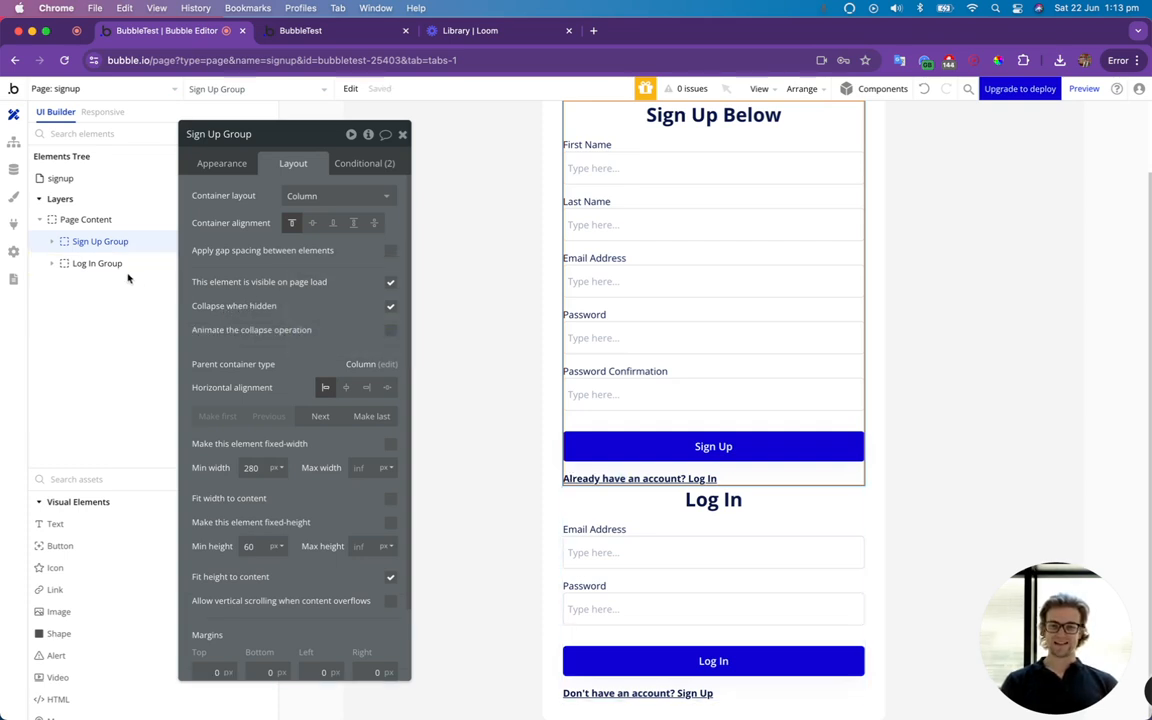
Copy the Sign Up Group's "SignUpShown is yes" condition onto the Log In Group.
click(355, 164)
right_click(186, 192)
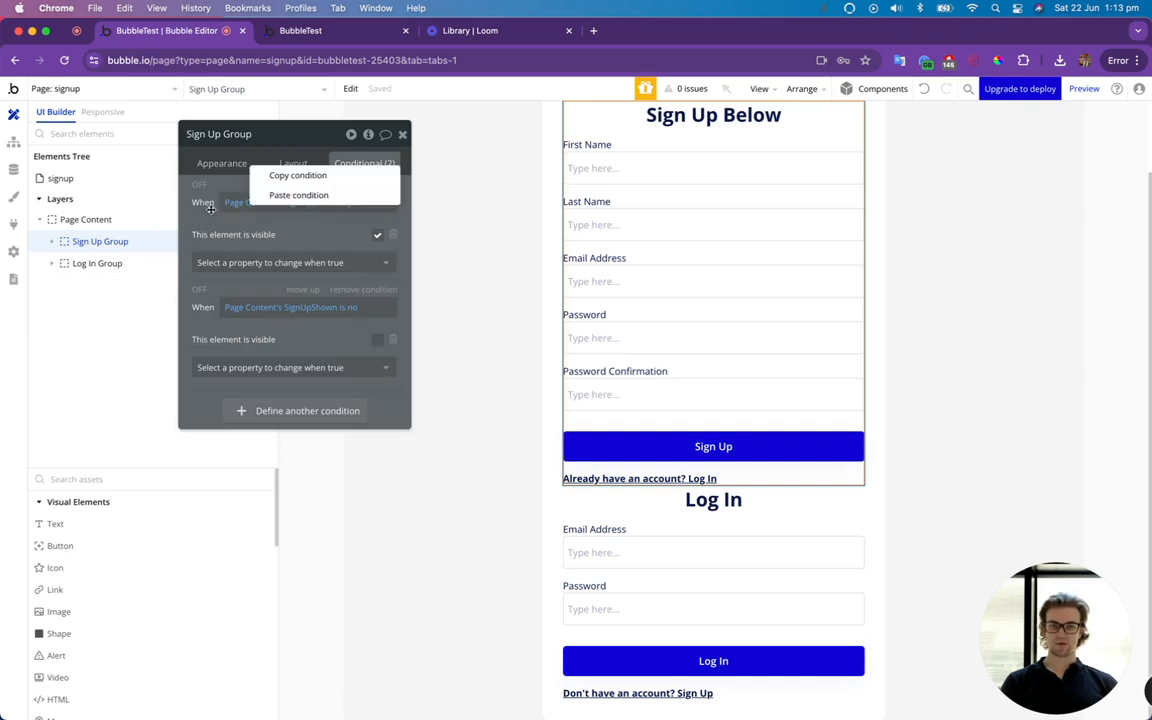
click(258, 174)
click(97, 263)
right_click(207, 194)
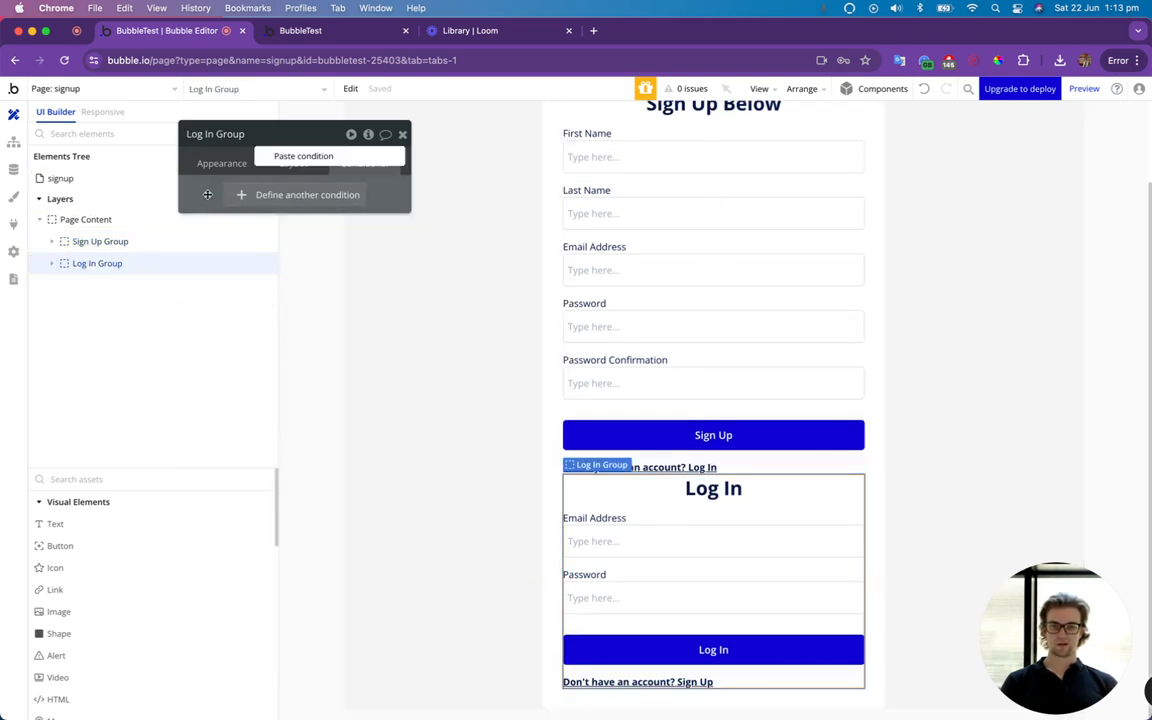
click(289, 157)
Copy the Sign Up Group's "SignUpShown is no" condition onto the Log In Group.
click(100, 241)
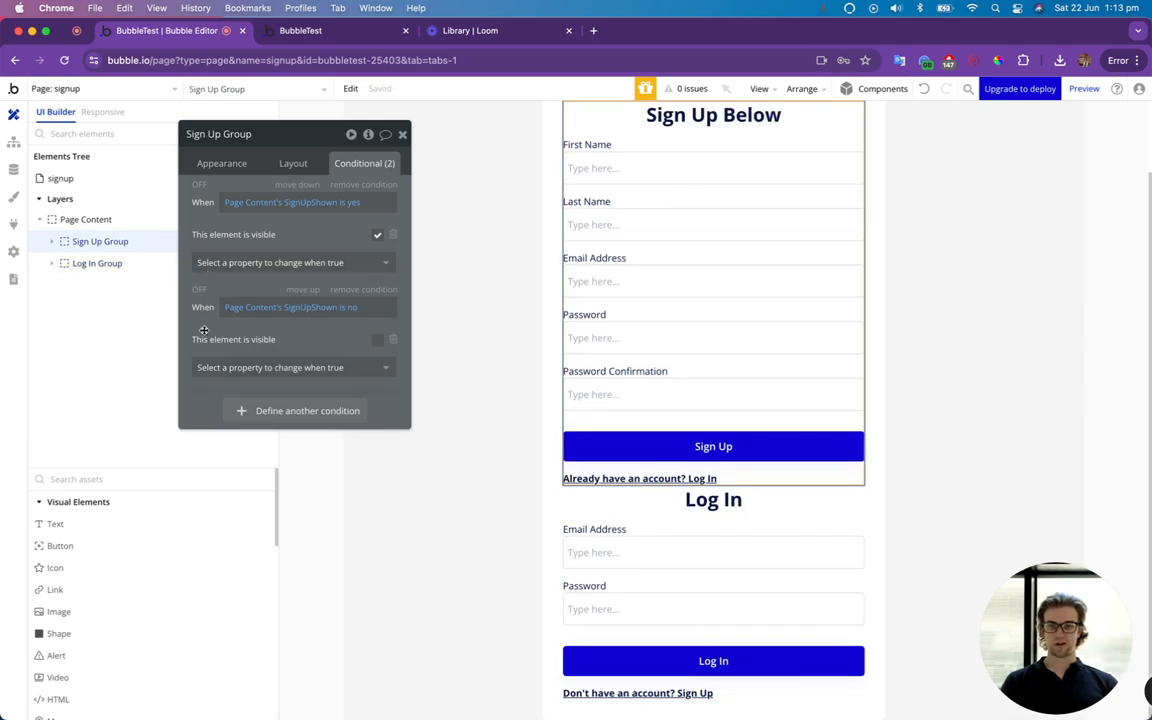
right_click(231, 314)
click(270, 289)
click(97, 263)
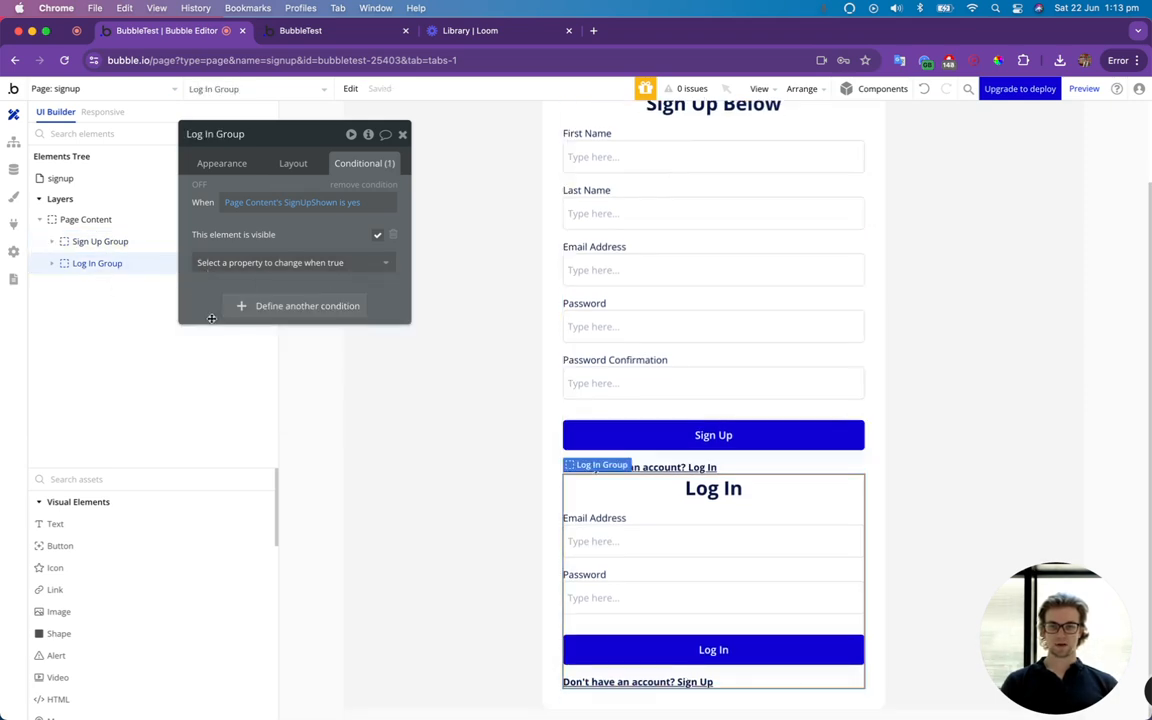
right_click(284, 288)
click(292, 271)
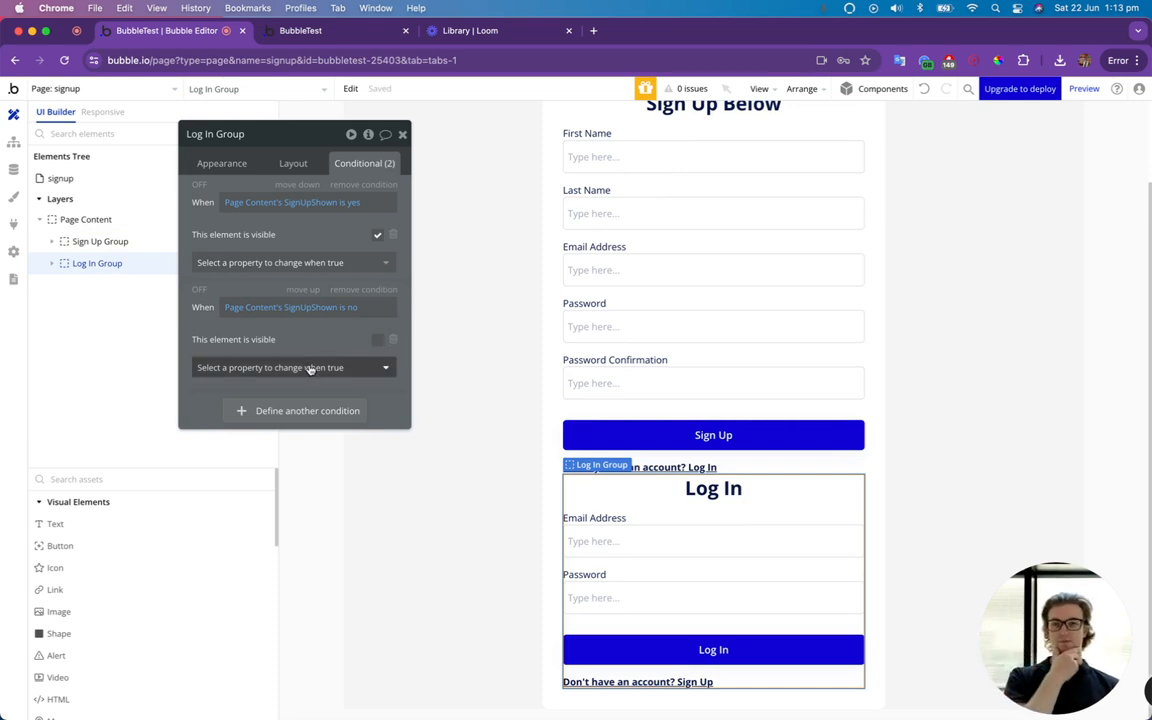
Make the Log In Group visible when SignUpShown is no and hidden when it is yes, and close its property editor.
click(377, 339)
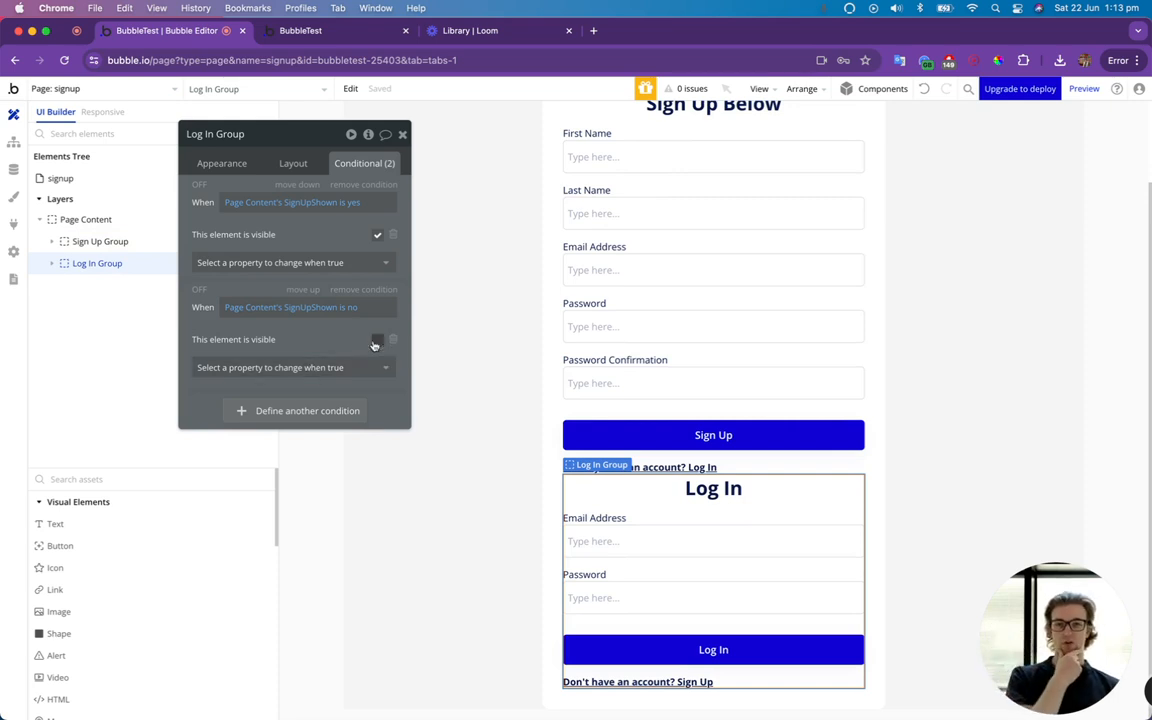
click(377, 235)
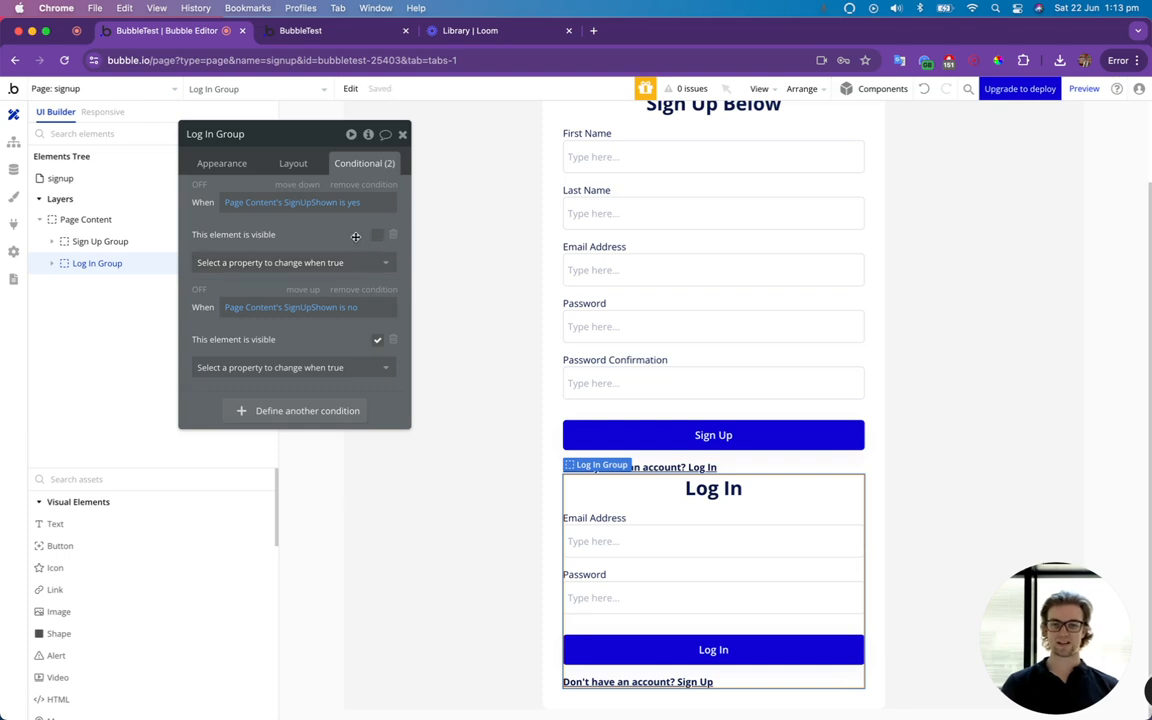
click(401, 133)
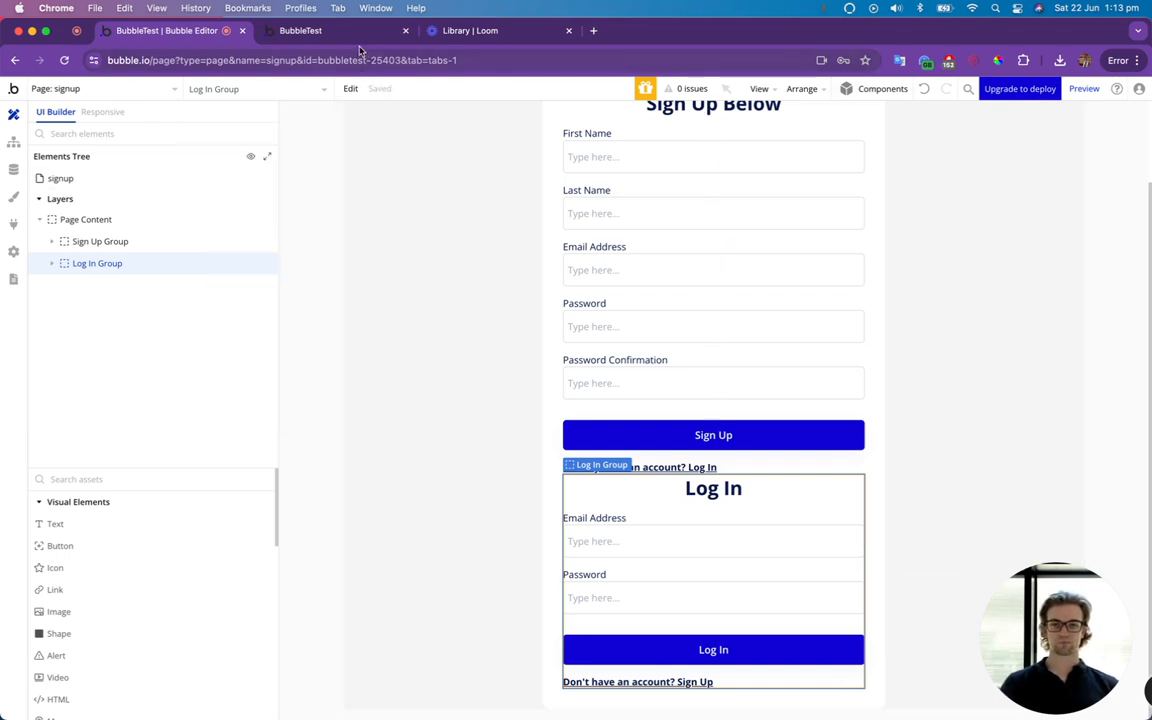
Preview the signup page to check the area below the sign-up form, and return to the Bubble editor.
click(1081, 89)
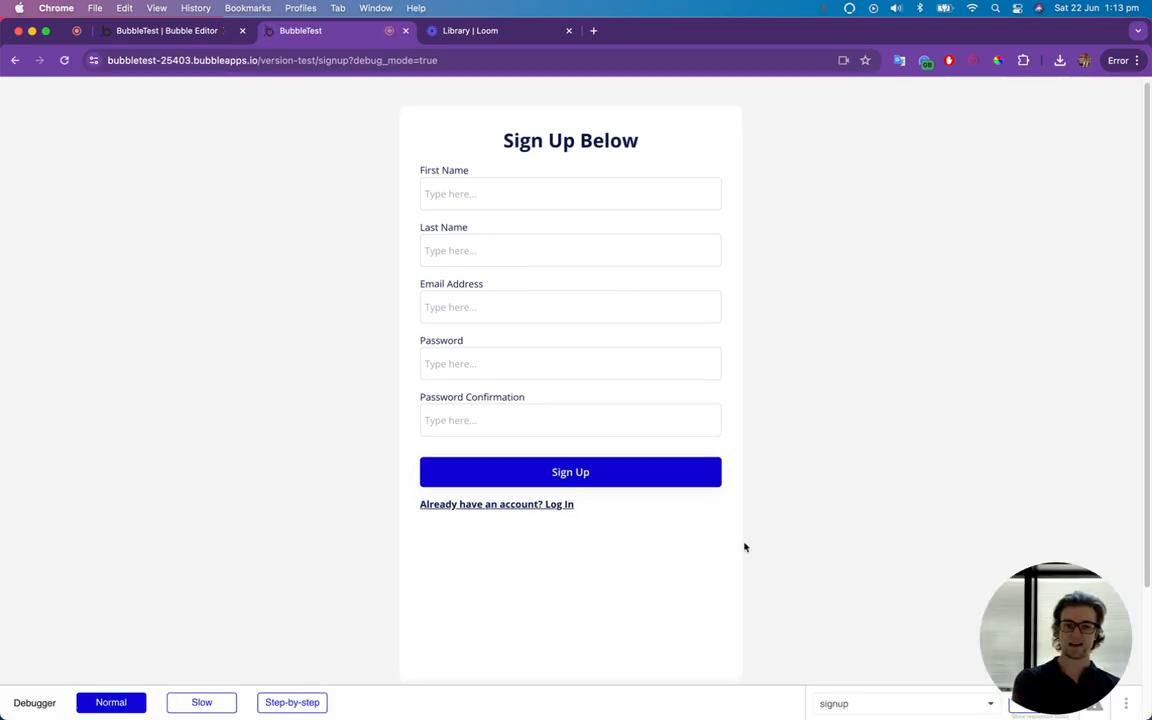
scroll(743, 545, down, 2)
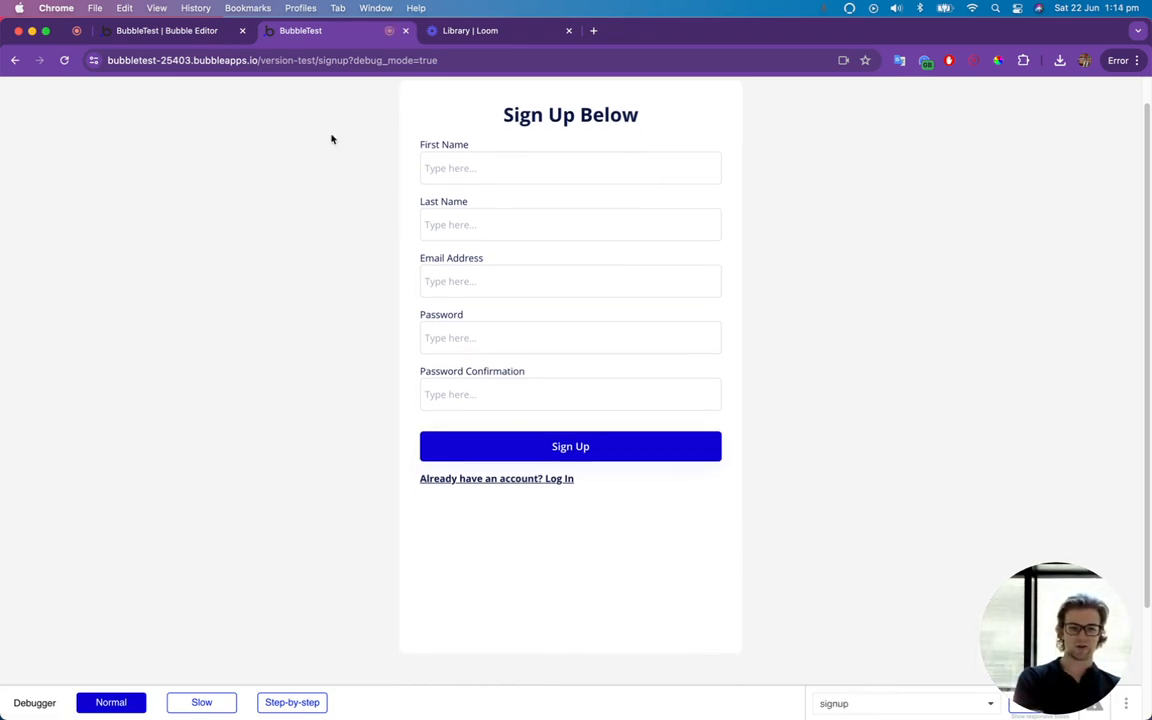
click(185, 31)
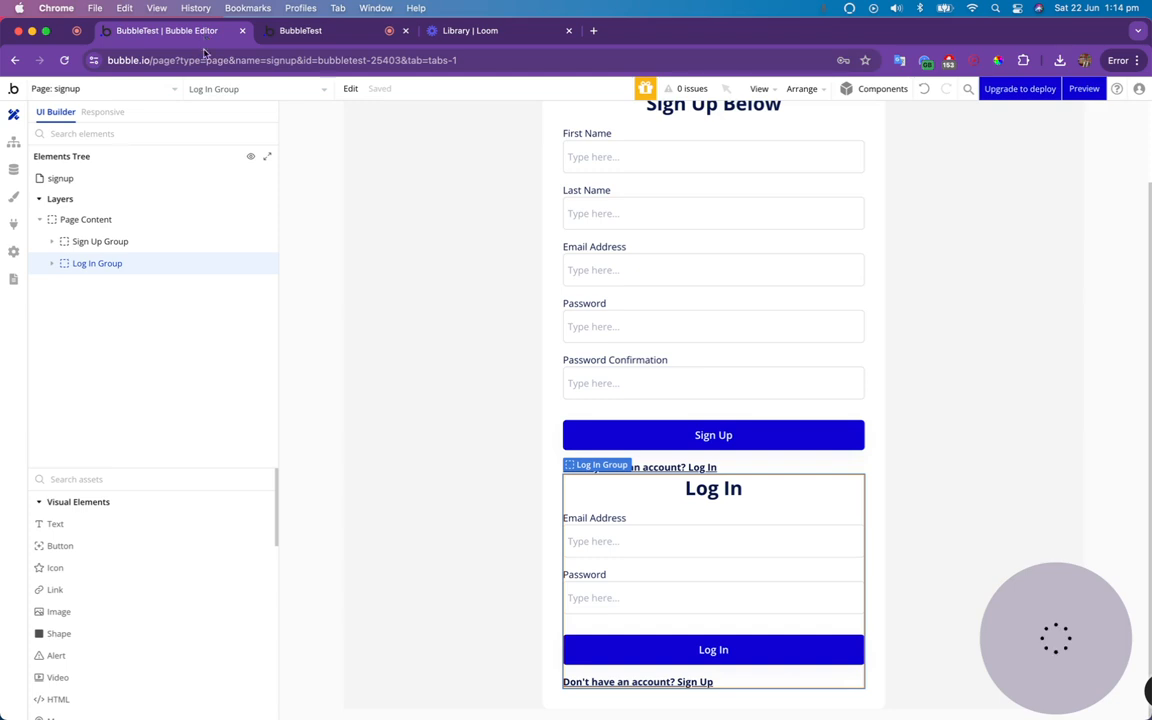
Enable Collapse when hidden in the Log In Group's layout settings.
double_click(95, 263)
click(293, 163)
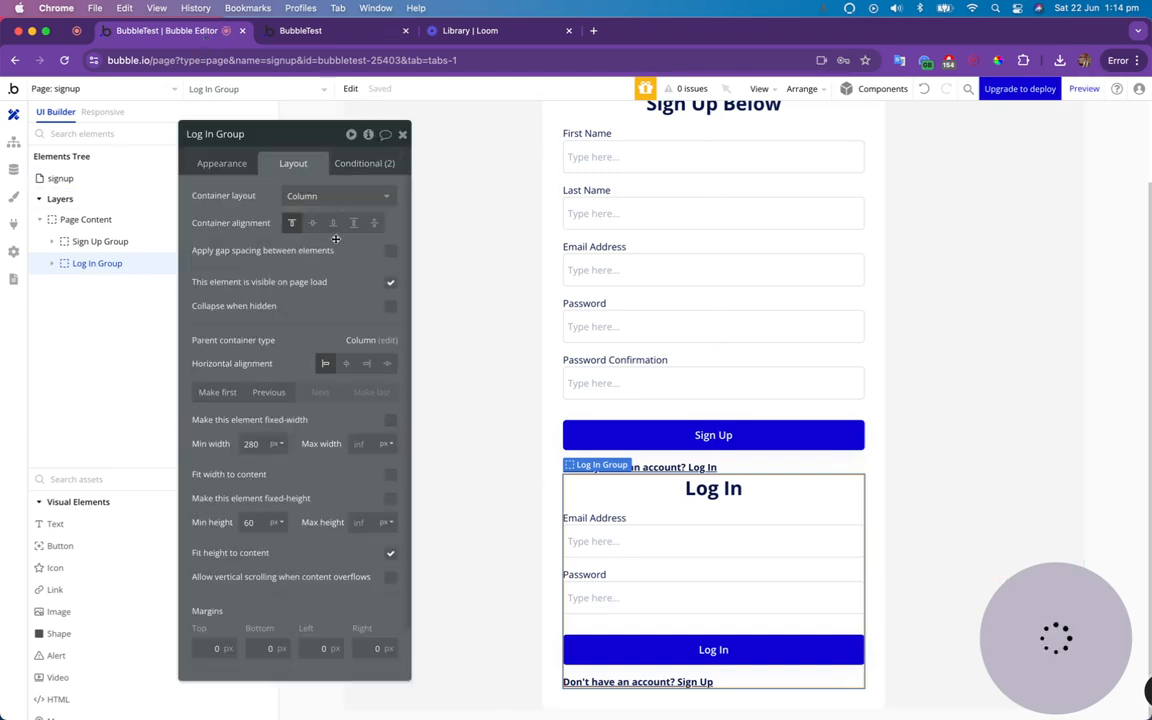
click(391, 306)
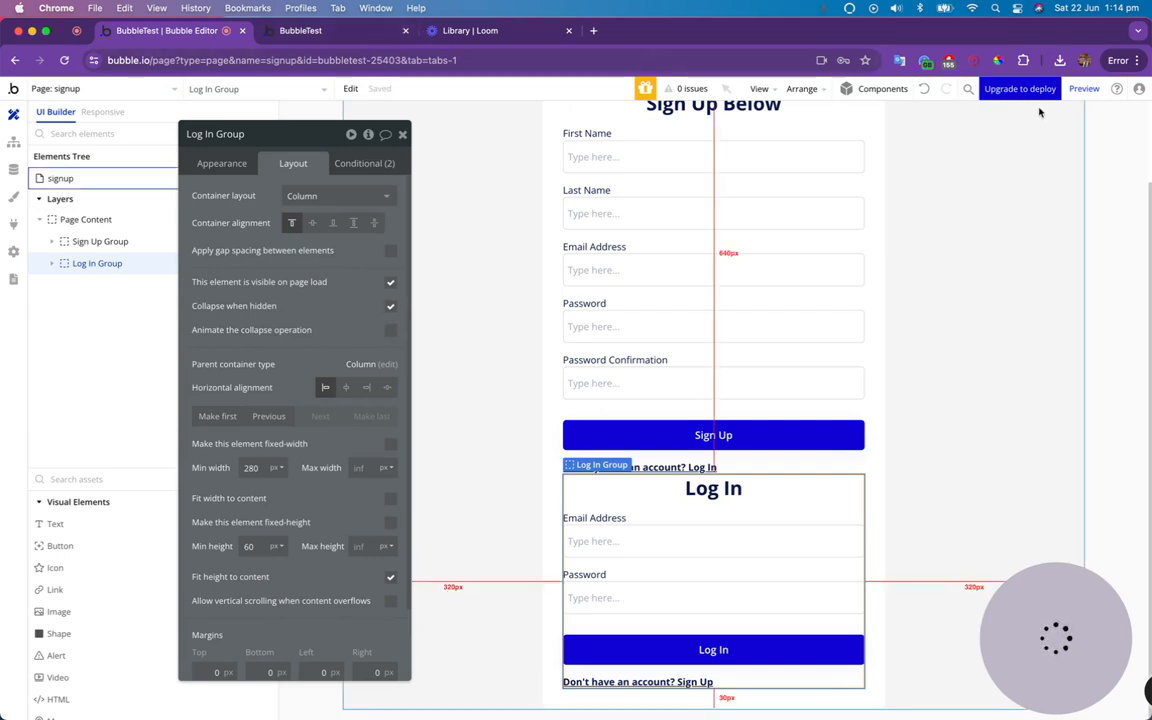
Preview the signup page again and examine the "Already have an account? Log In" text.
click(1084, 89)
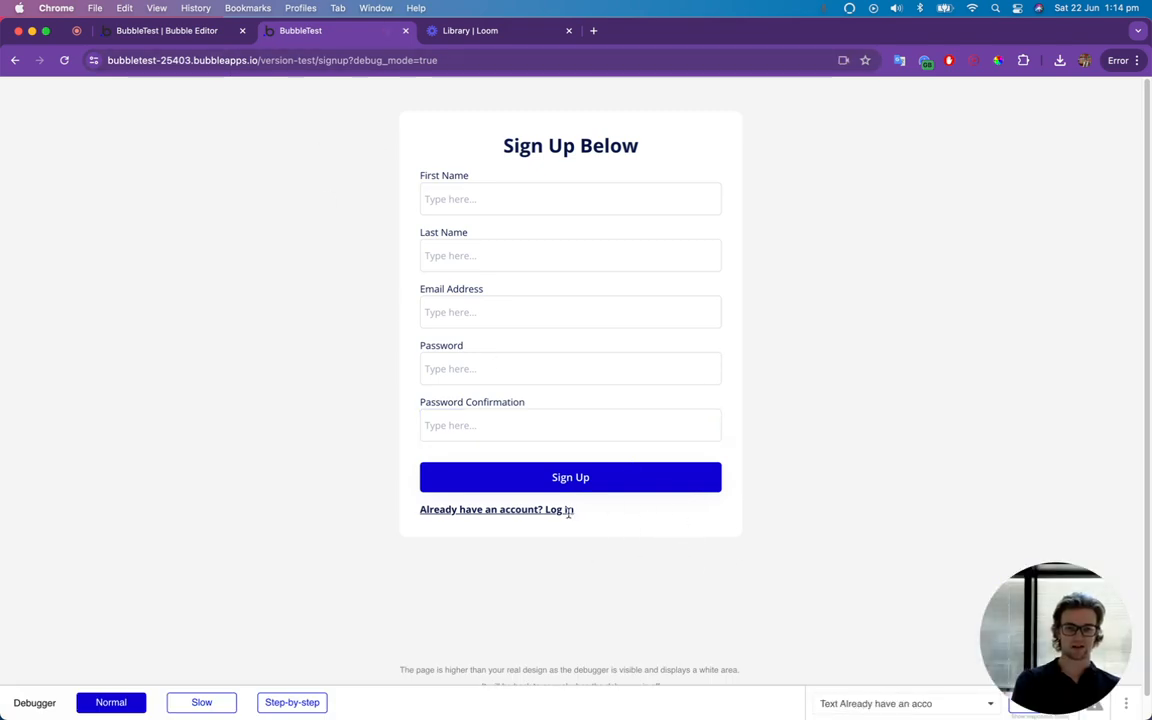
drag(487, 510, 597, 523)
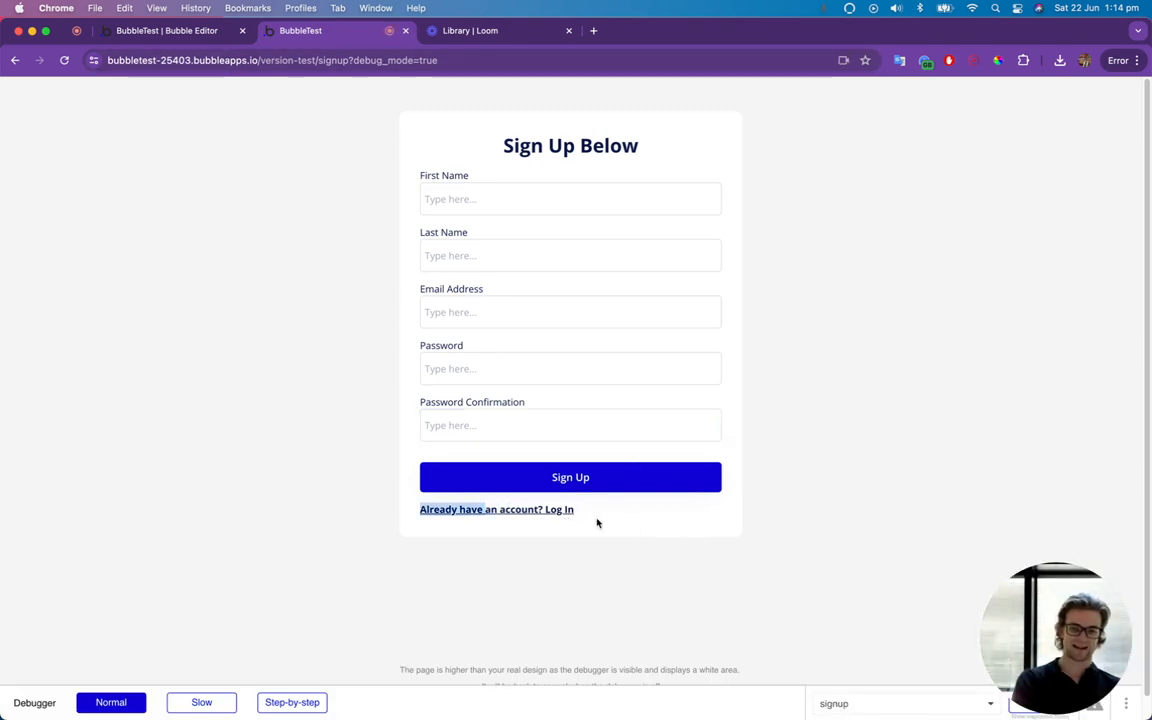
triple_click(535, 510)
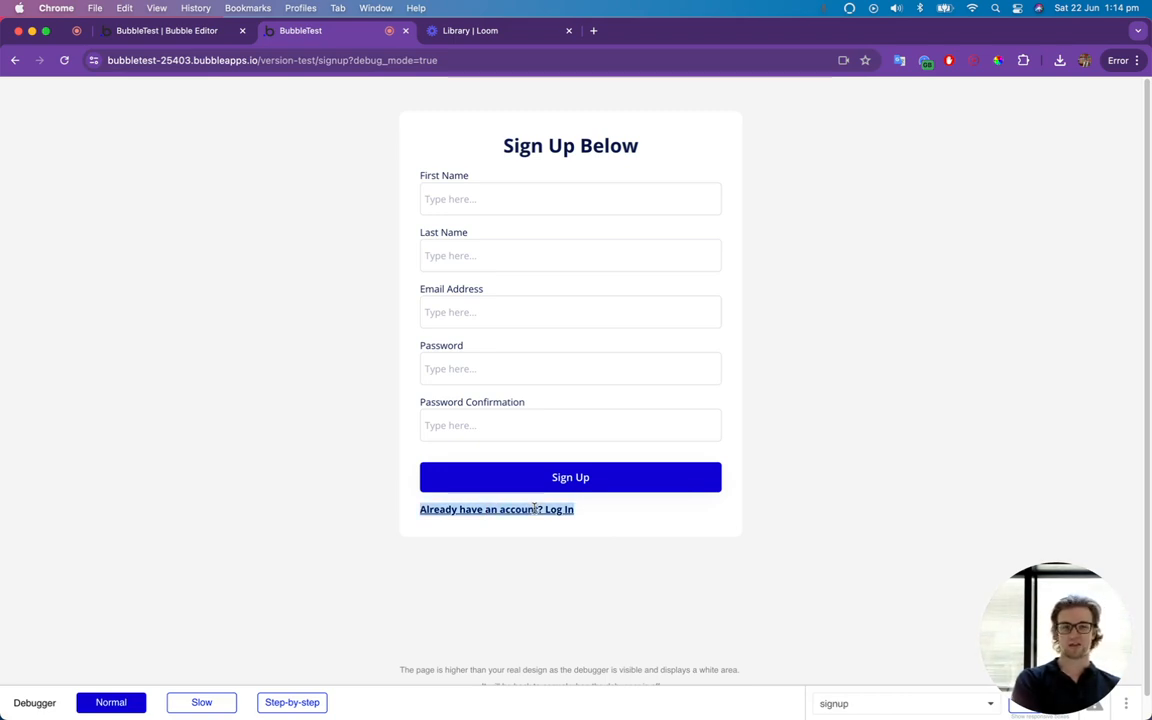
Return to the Bubble editor and add a workflow to the "Already have an account? Log In" text.
click(222, 31)
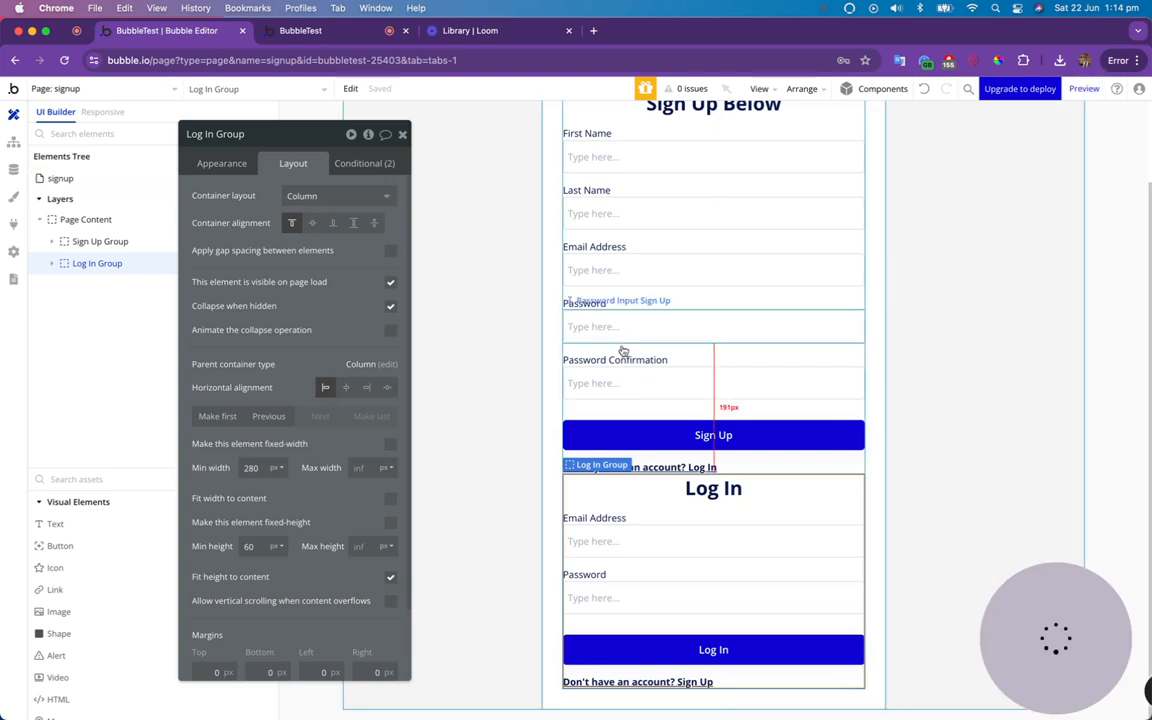
click(691, 467)
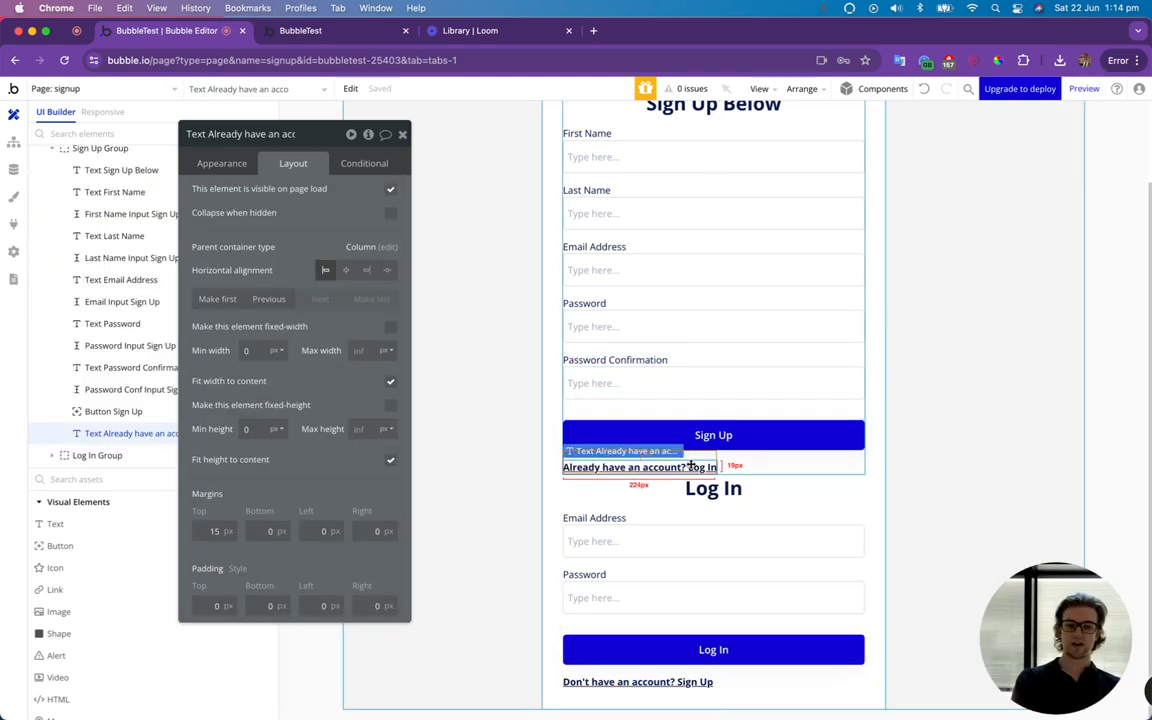
click(207, 160)
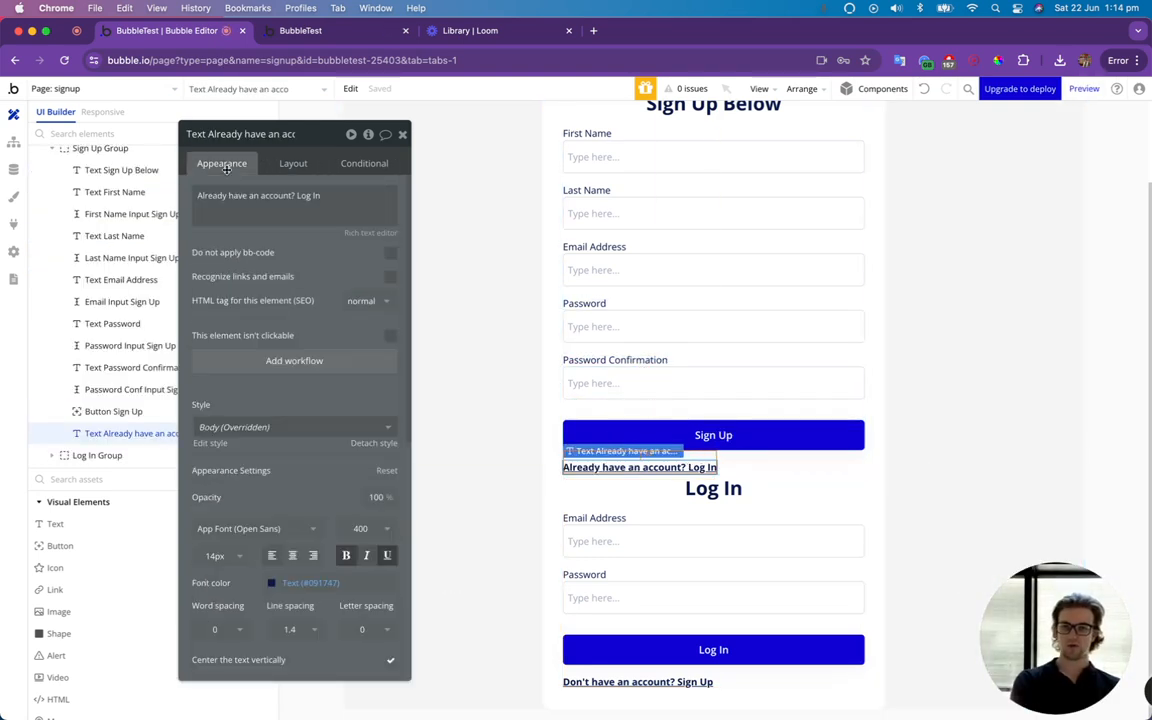
click(293, 362)
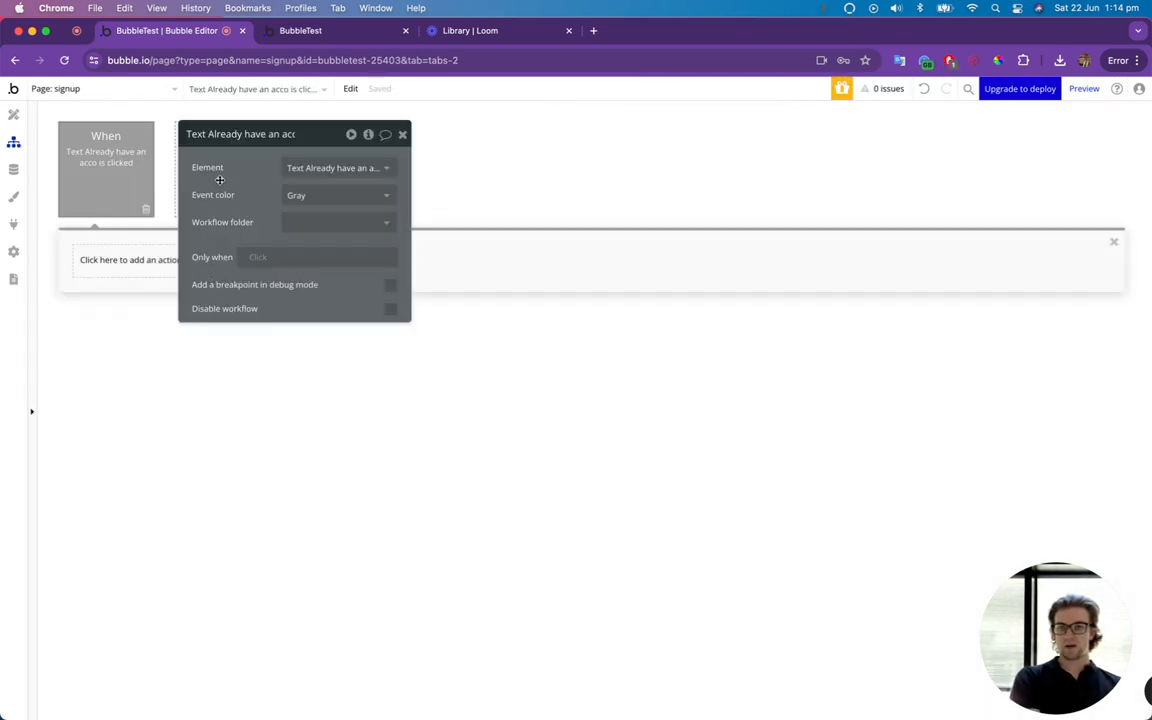
Add a Set state action to the "Already have an account? Log In" workflow with Page Content as its element.
drag(260, 138, 810, 190)
click(140, 262)
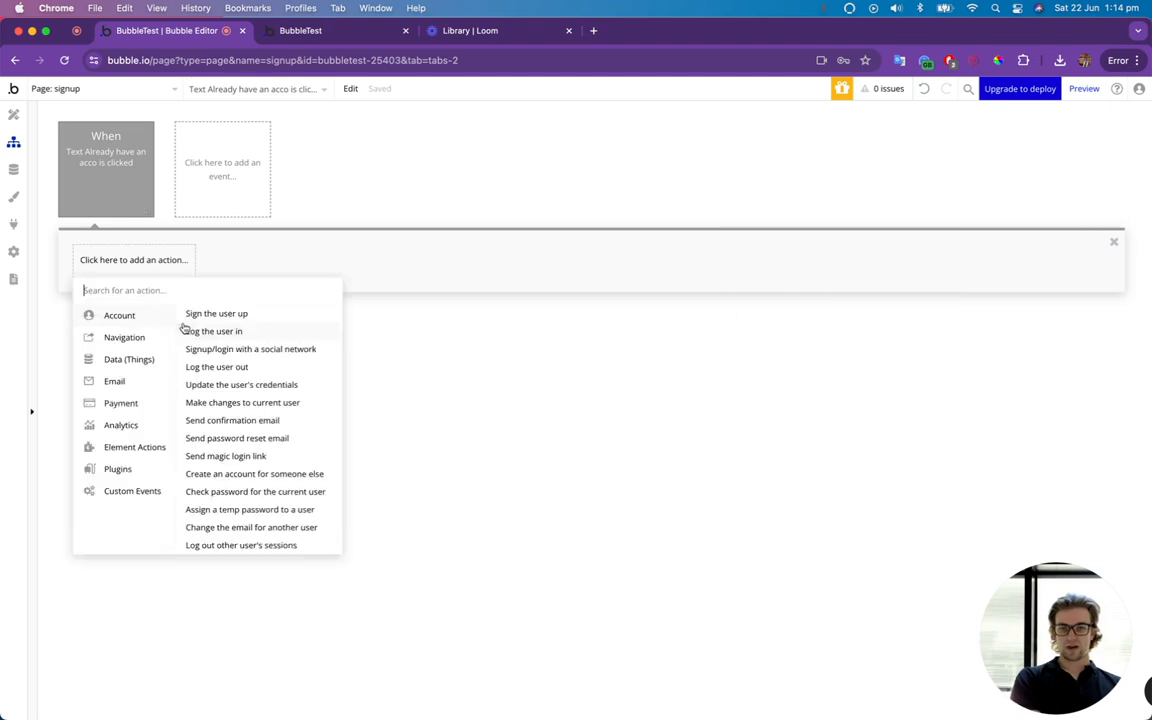
text(set st)
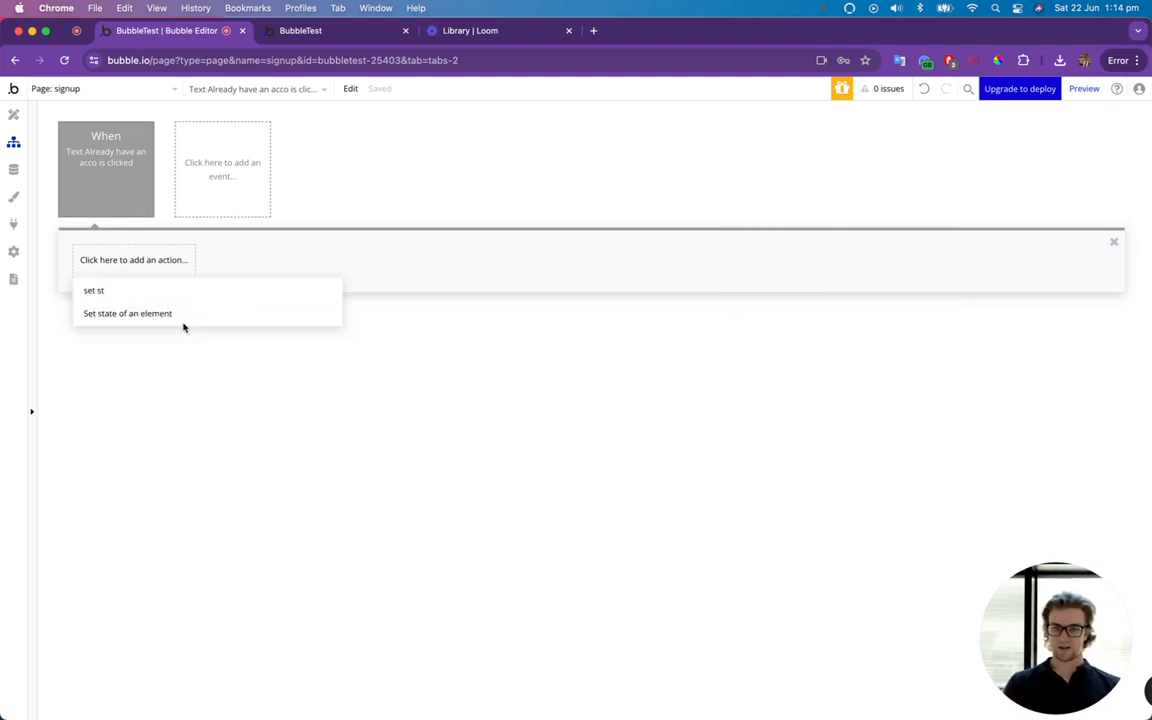
click(159, 314)
click(866, 212)
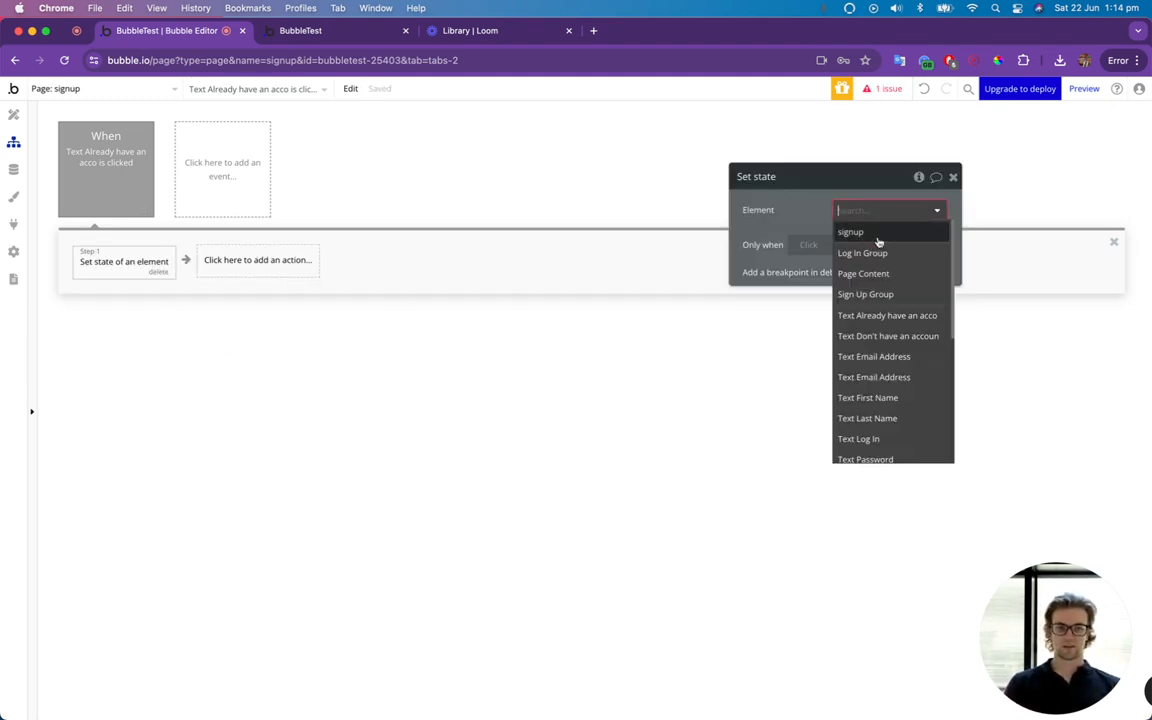
click(890, 273)
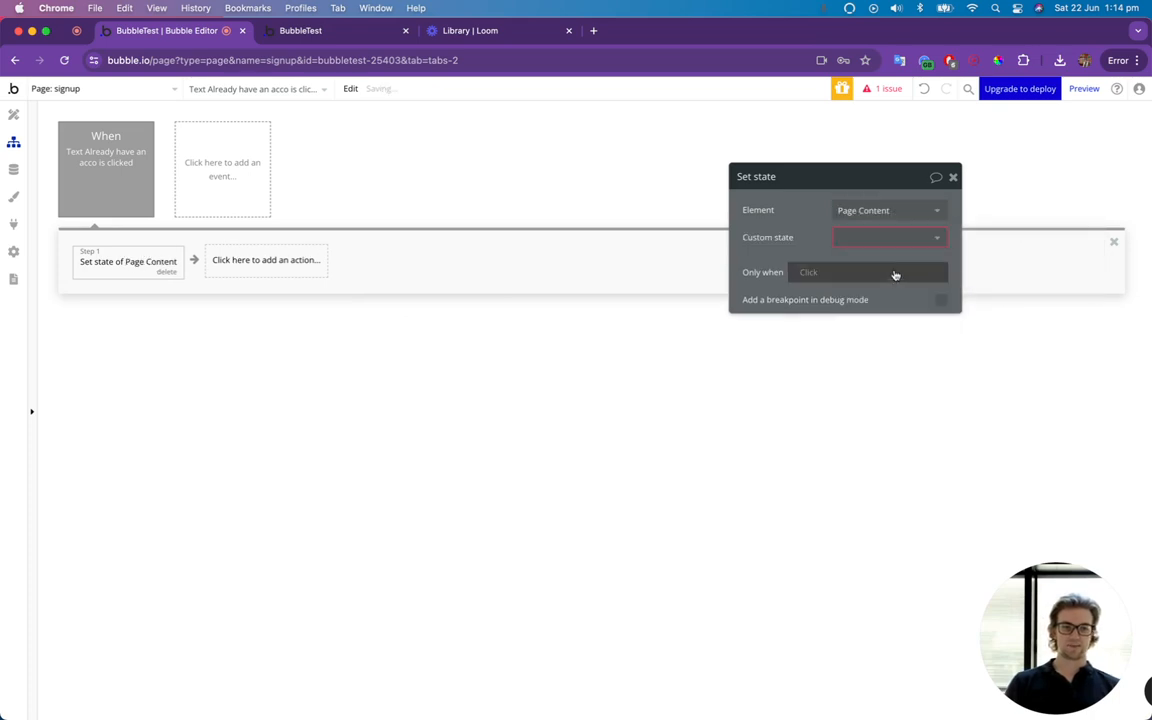
Choose the SignUpShown custom state for the action and set its value to "no".
click(890, 238)
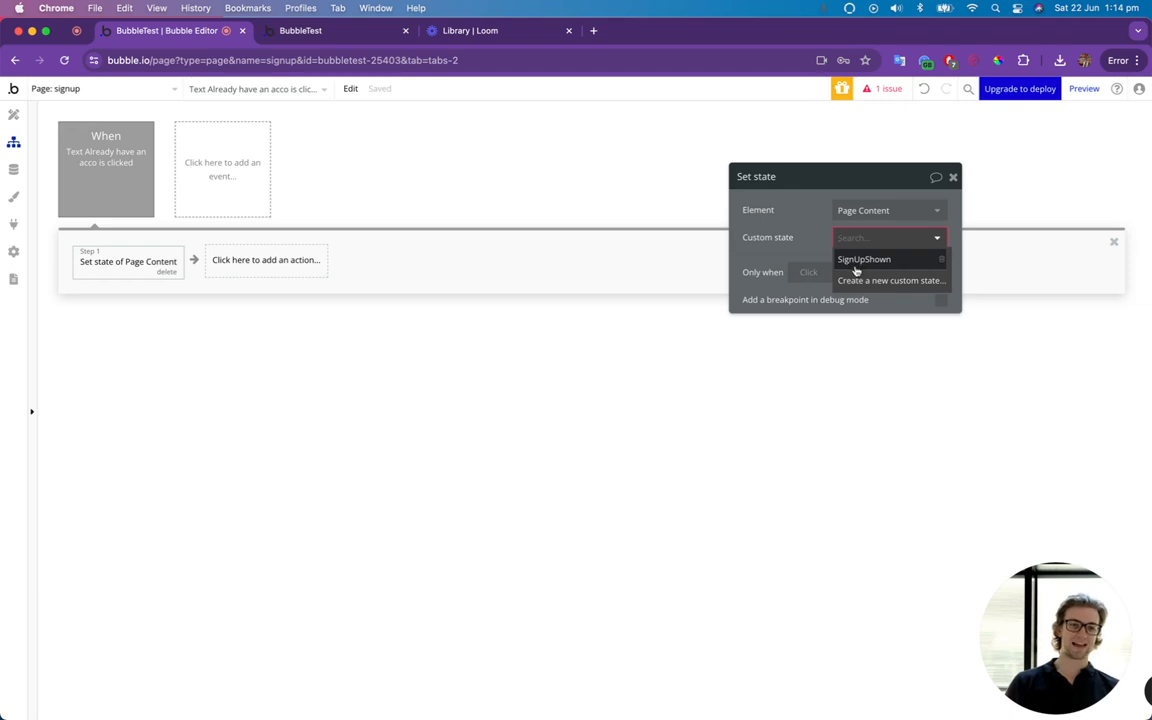
click(862, 260)
click(855, 266)
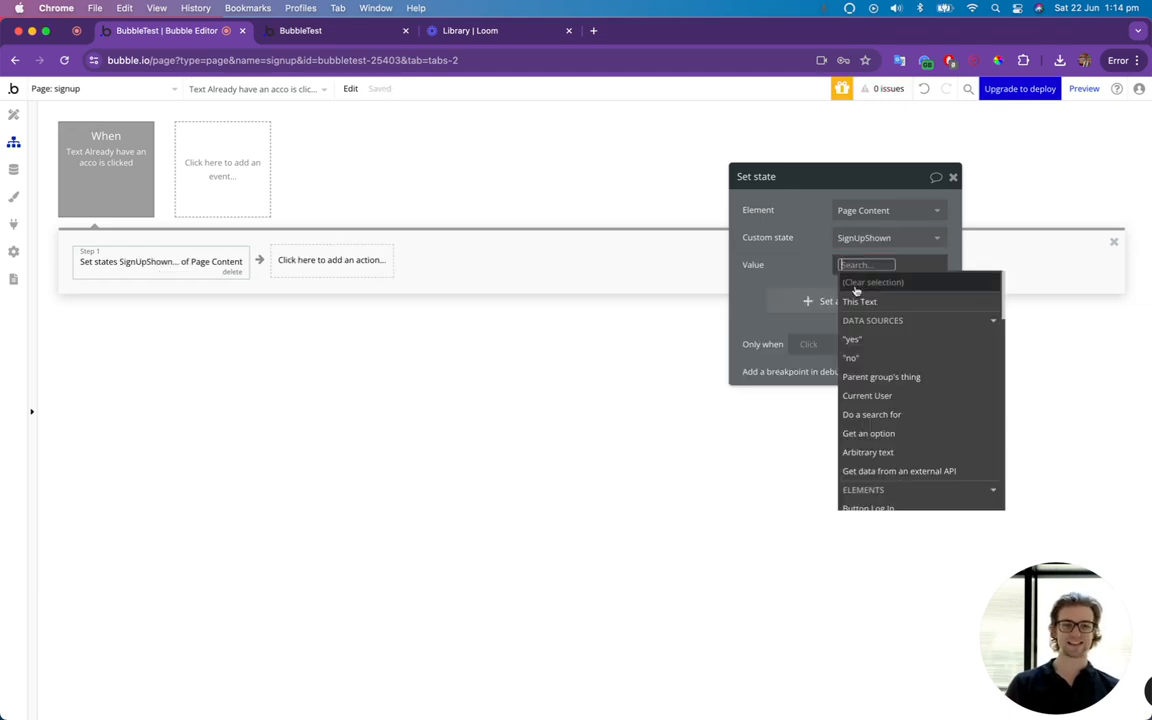
click(853, 358)
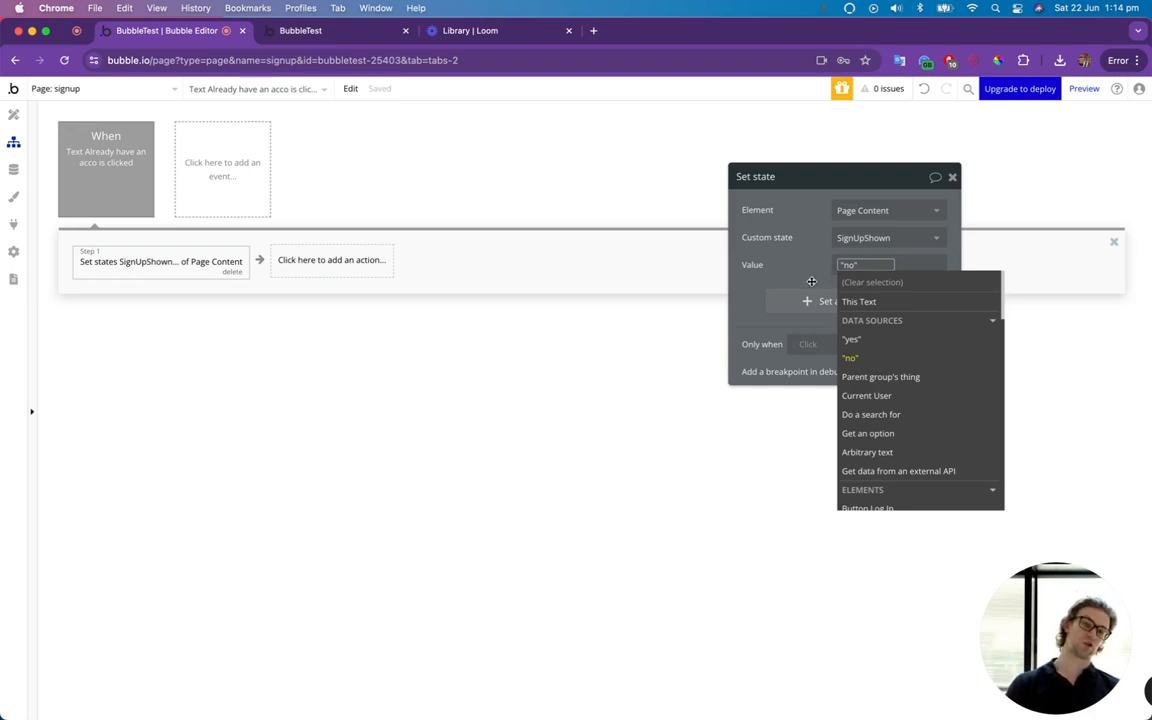
click(811, 281)
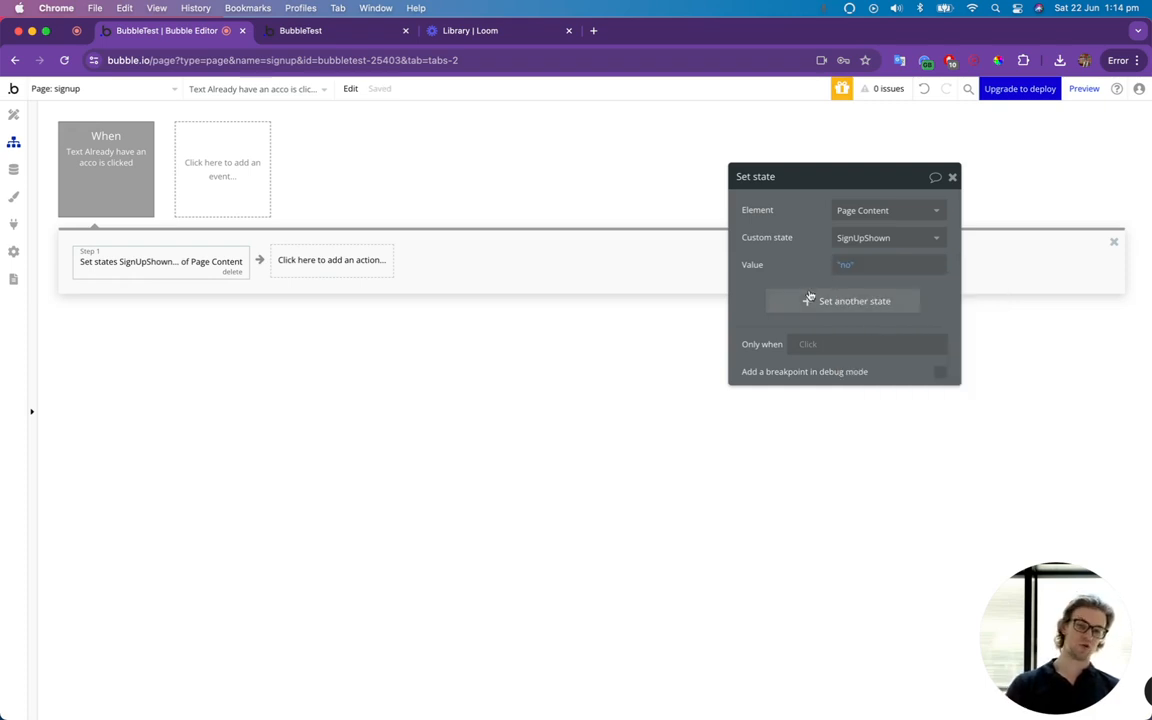
Copy the Set state action and add a workflow to the "Don't have an account? Sign Up" text.
right_click(165, 272)
click(204, 361)
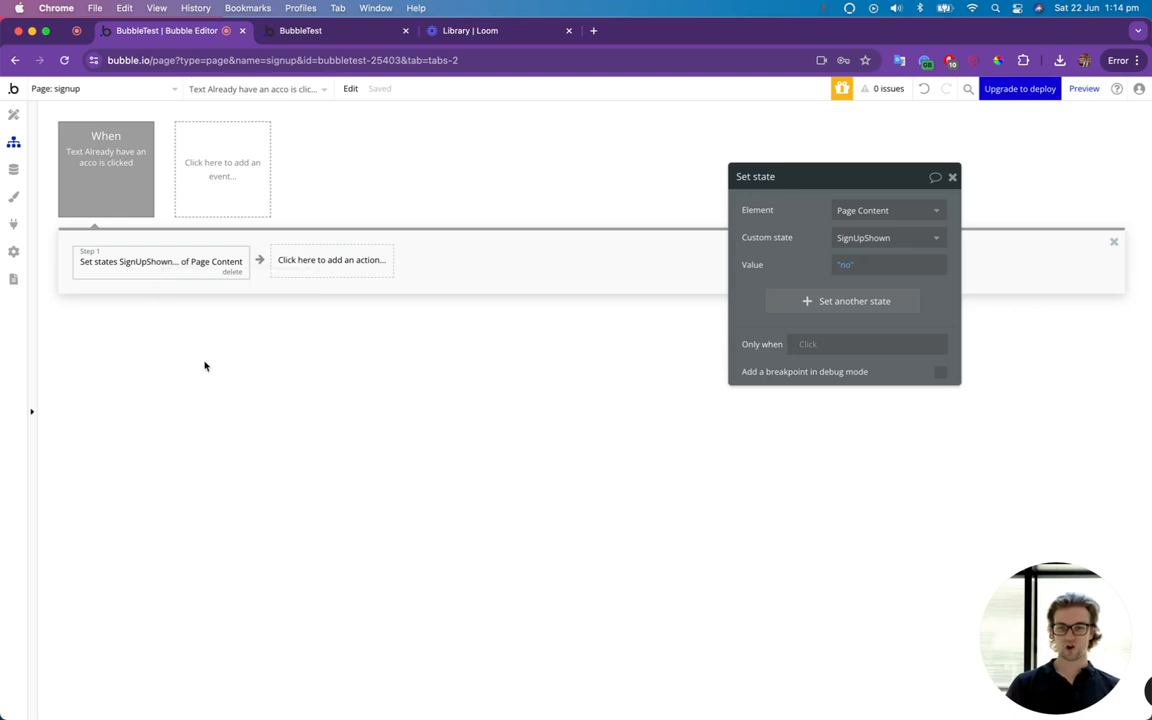
click(15, 117)
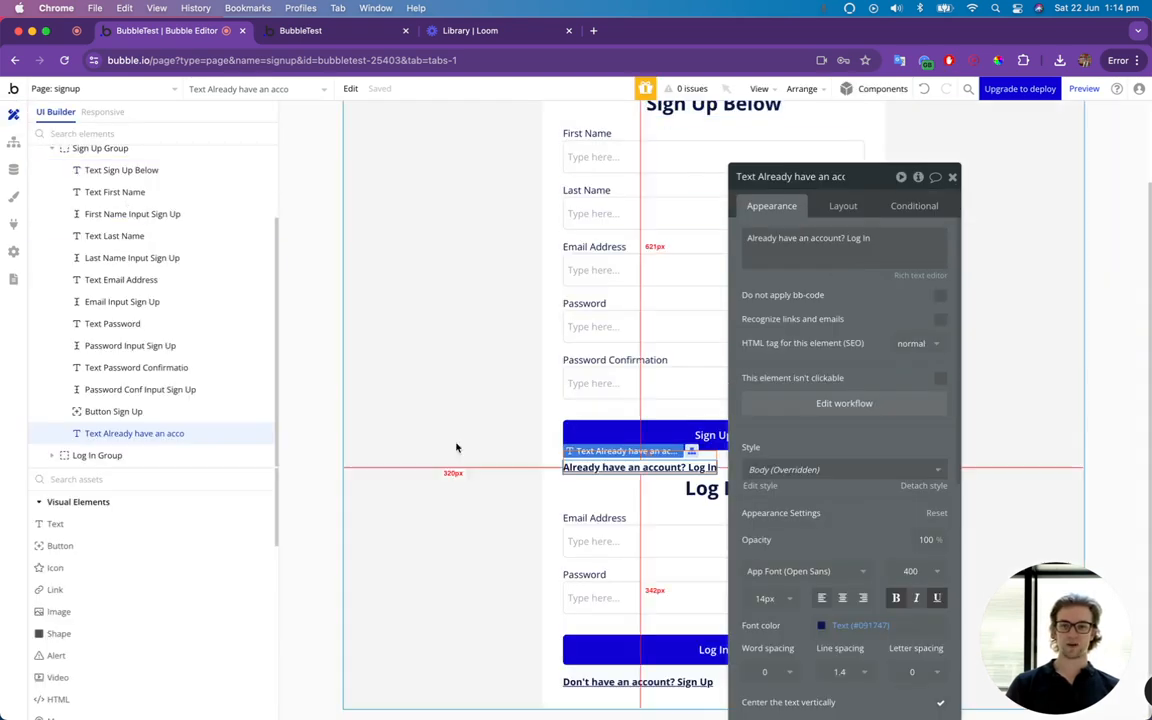
click(650, 683)
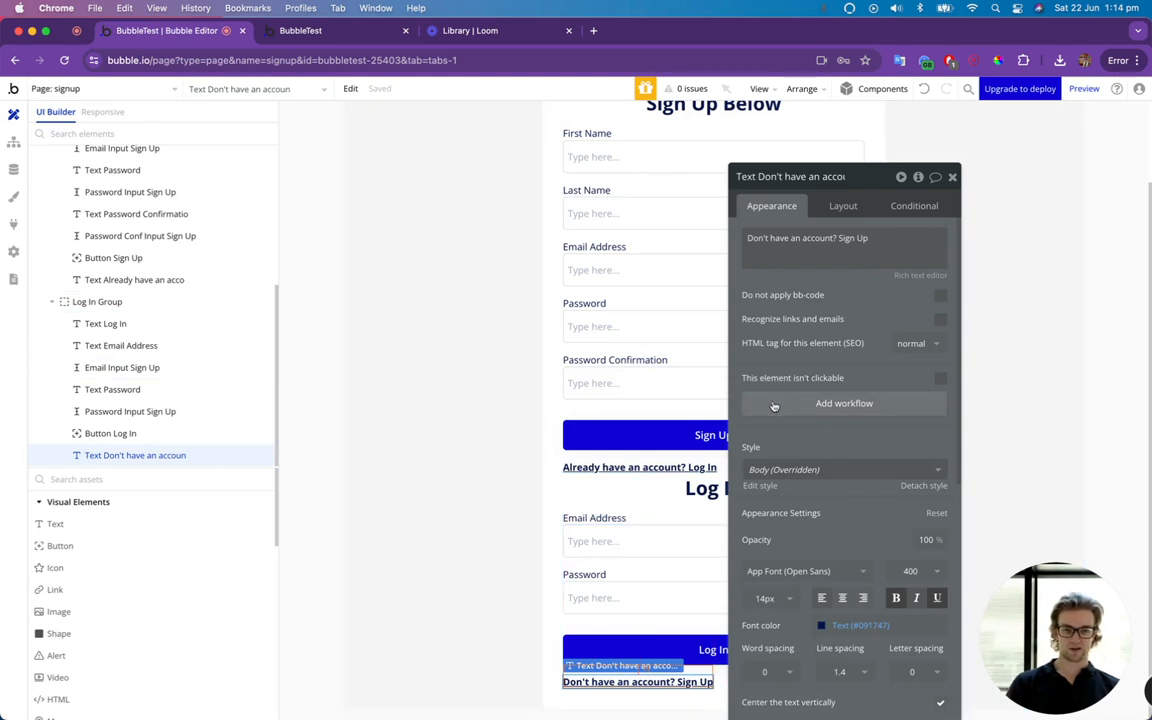
drag(764, 172, 845, 153)
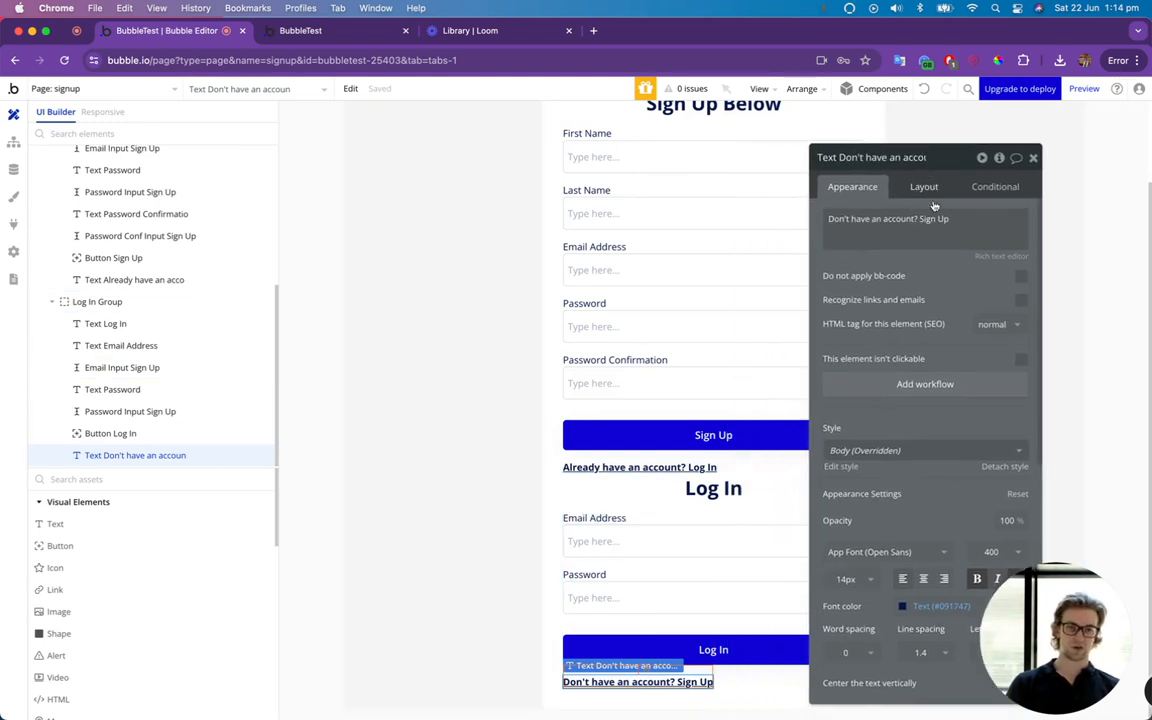
click(893, 385)
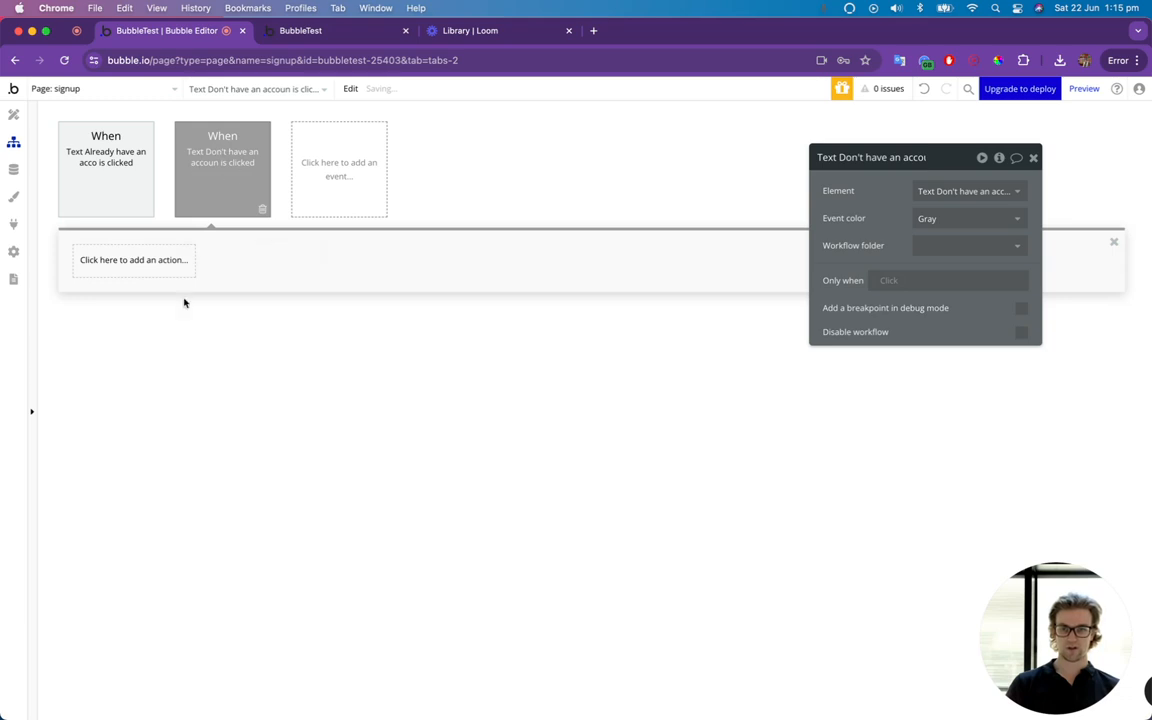
Paste the copied Set state action into the new workflow and set its SignUpShown value to "yes".
right_click(172, 281)
click(185, 282)
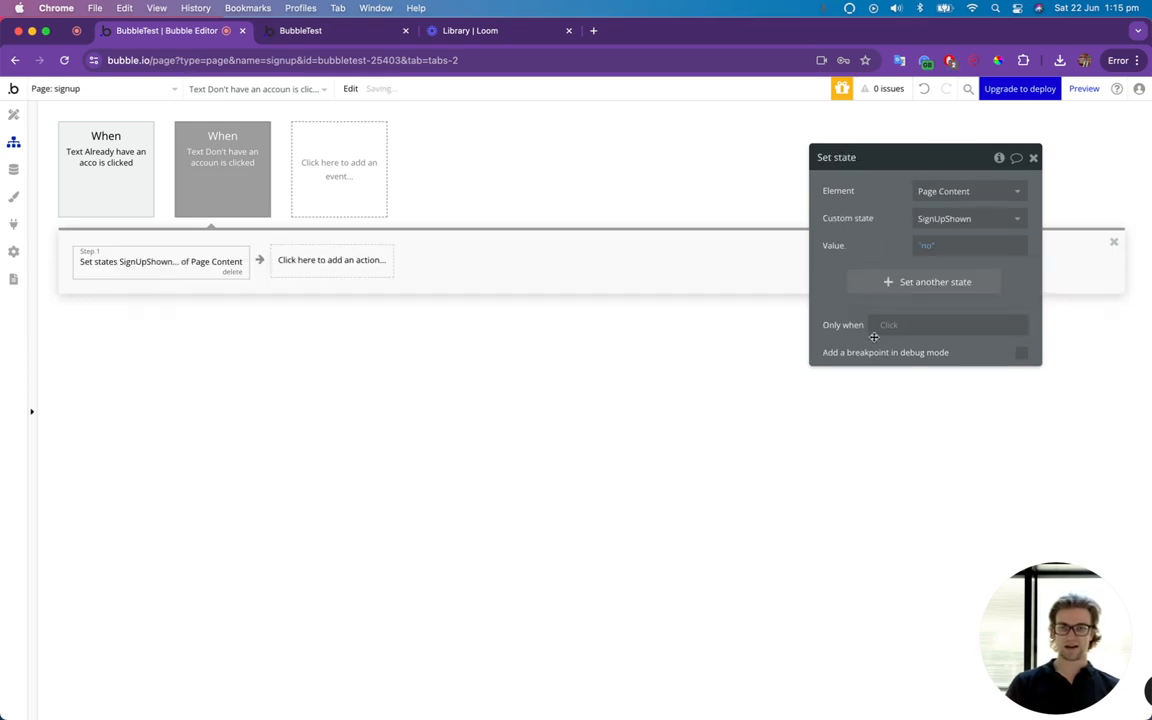
click(926, 248)
click(932, 320)
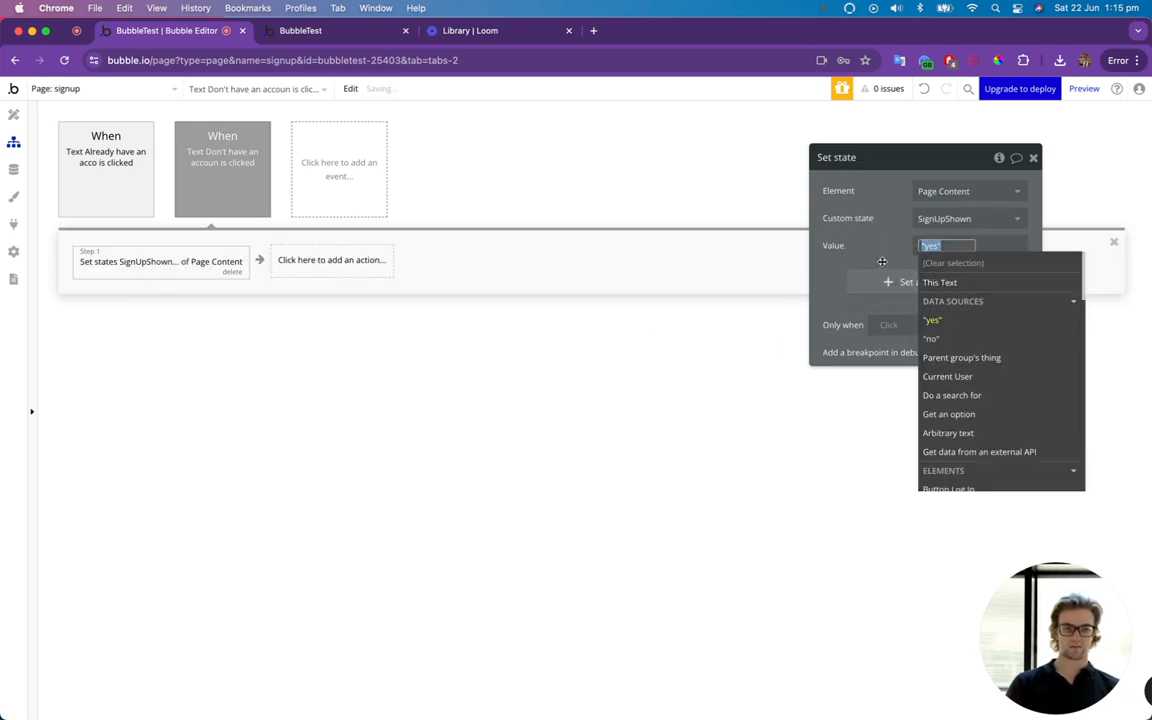
Preview the signup page, test switching between the forms with both link texts, and return to the Bubble editor.
click(1084, 88)
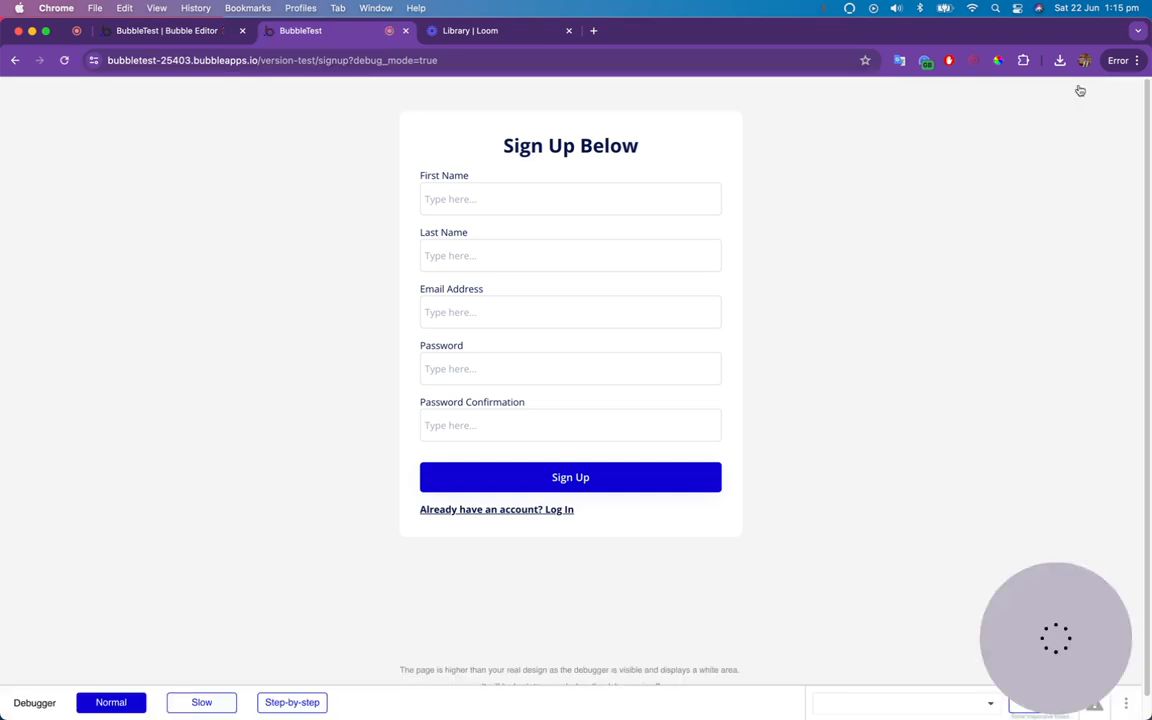
click(483, 513)
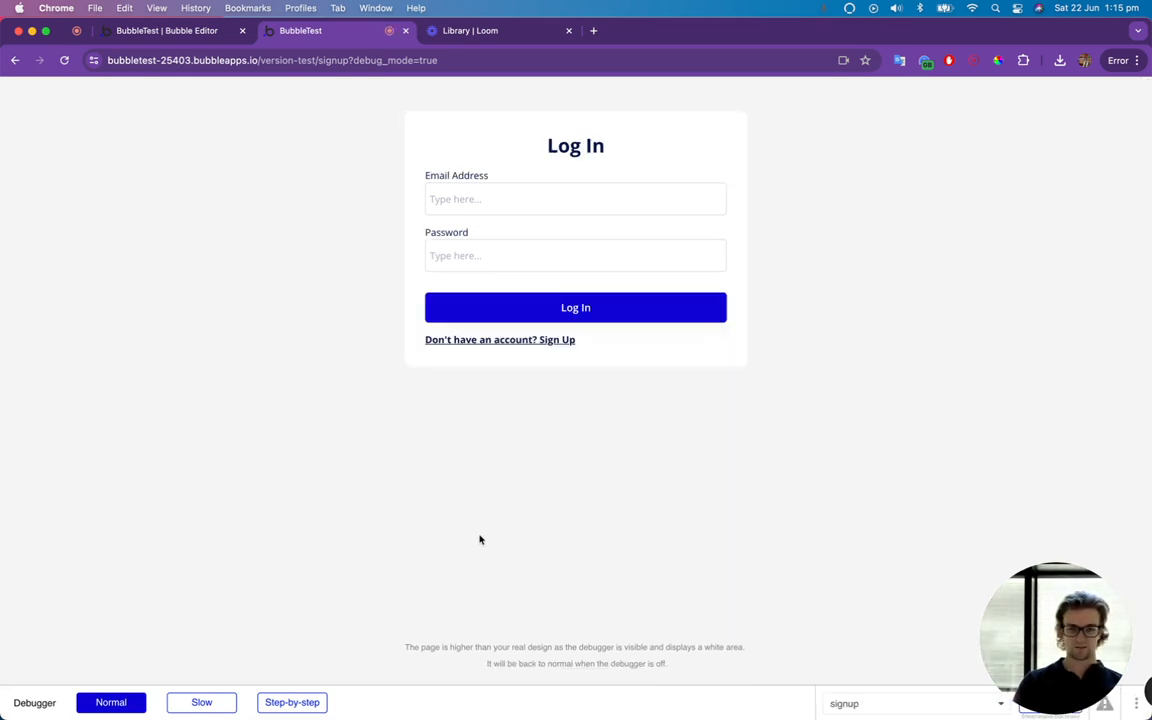
click(516, 341)
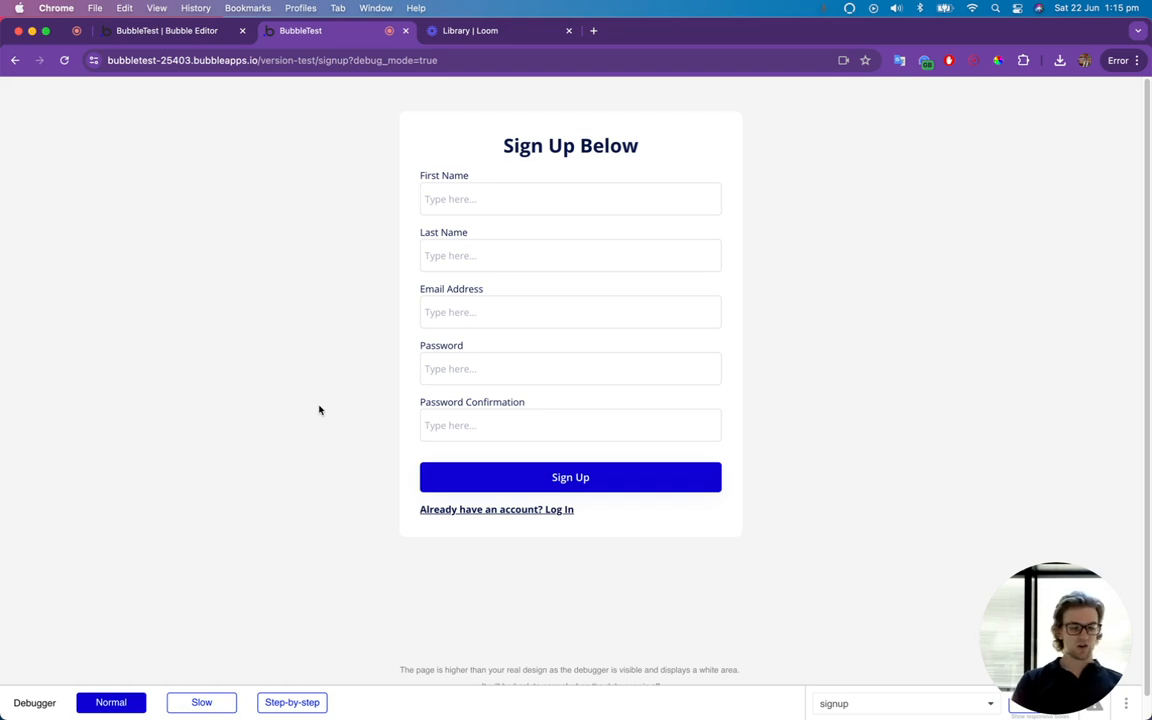
click(476, 199)
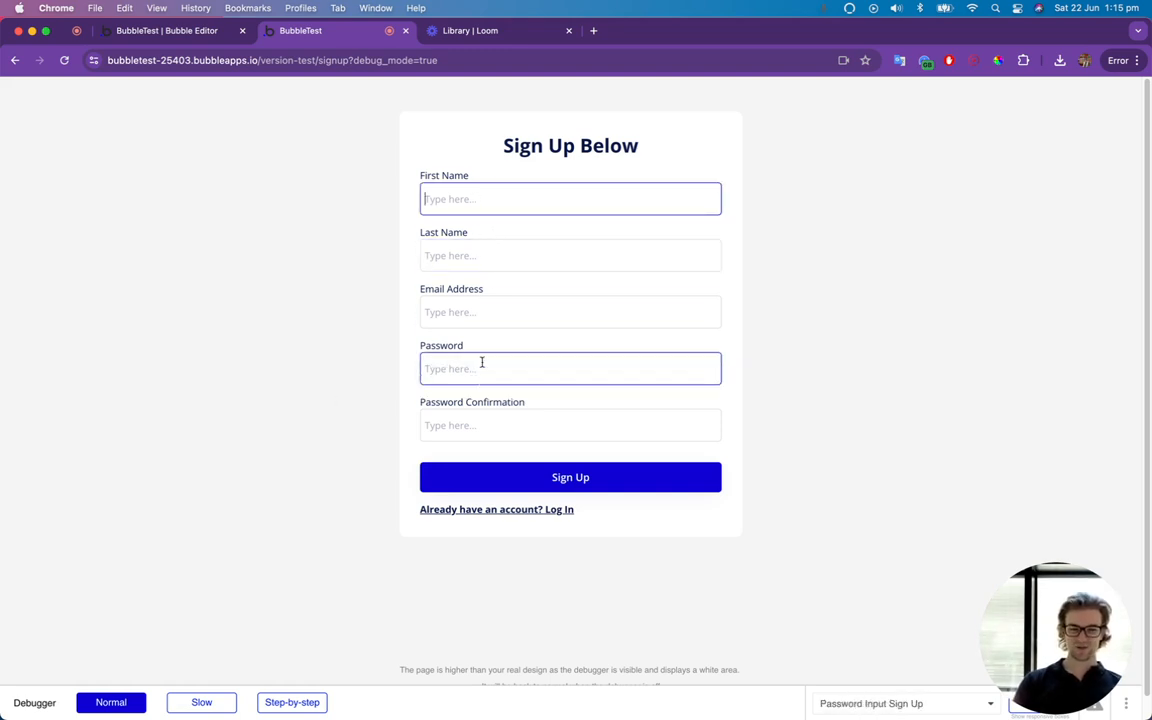
click(166, 30)
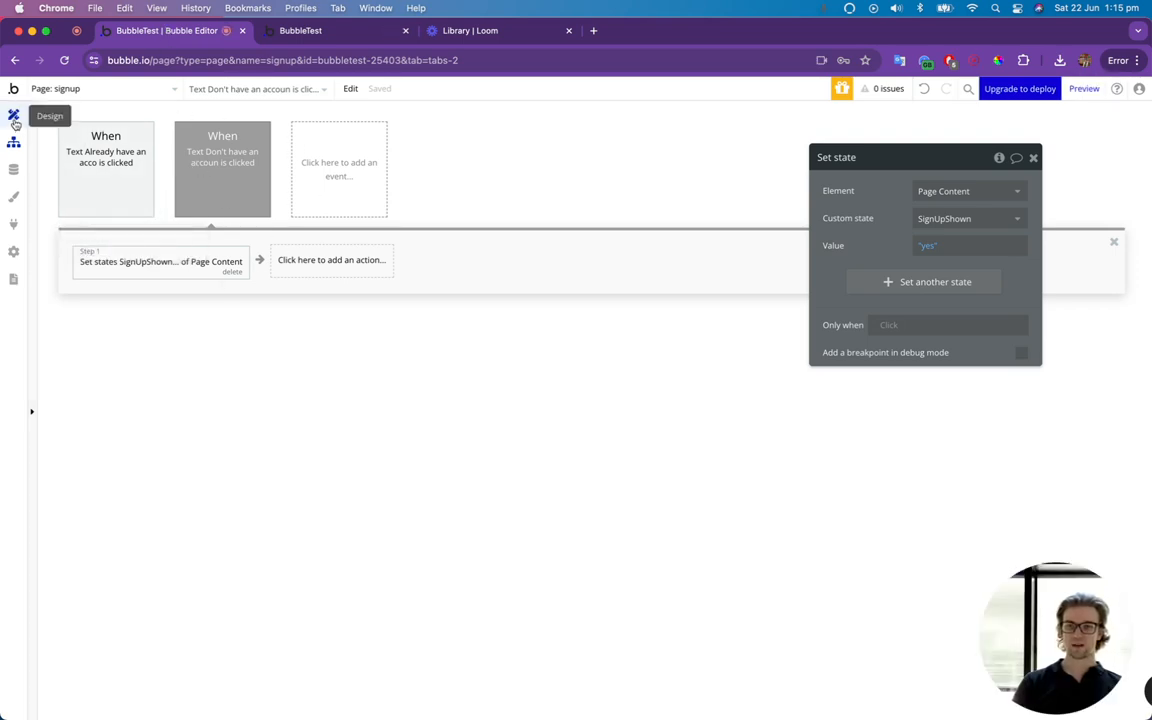
Create a text field named FirstName on the User data type.
click(13, 169)
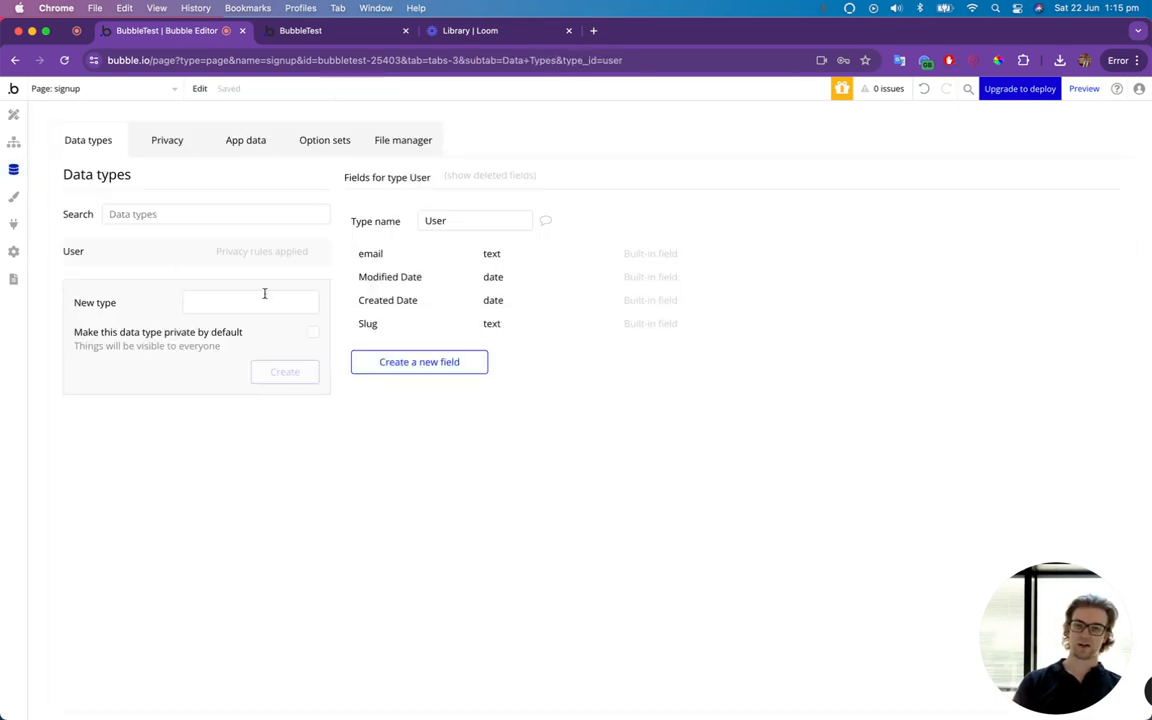
click(408, 362)
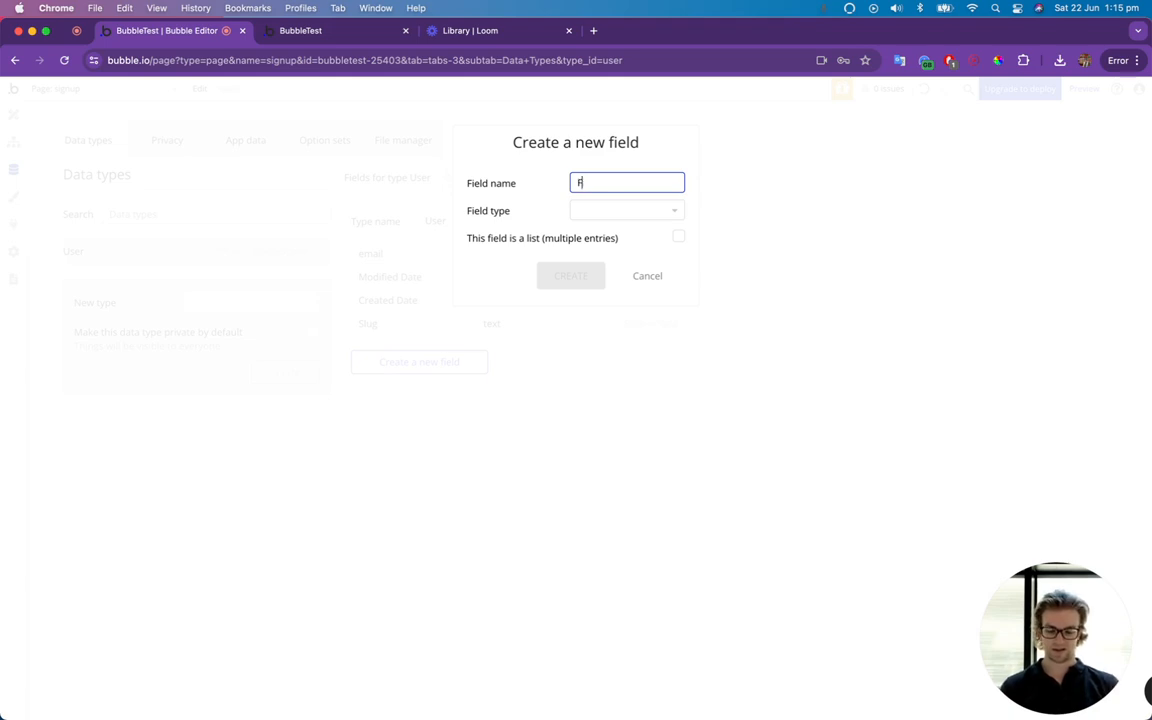
text(FirstName)
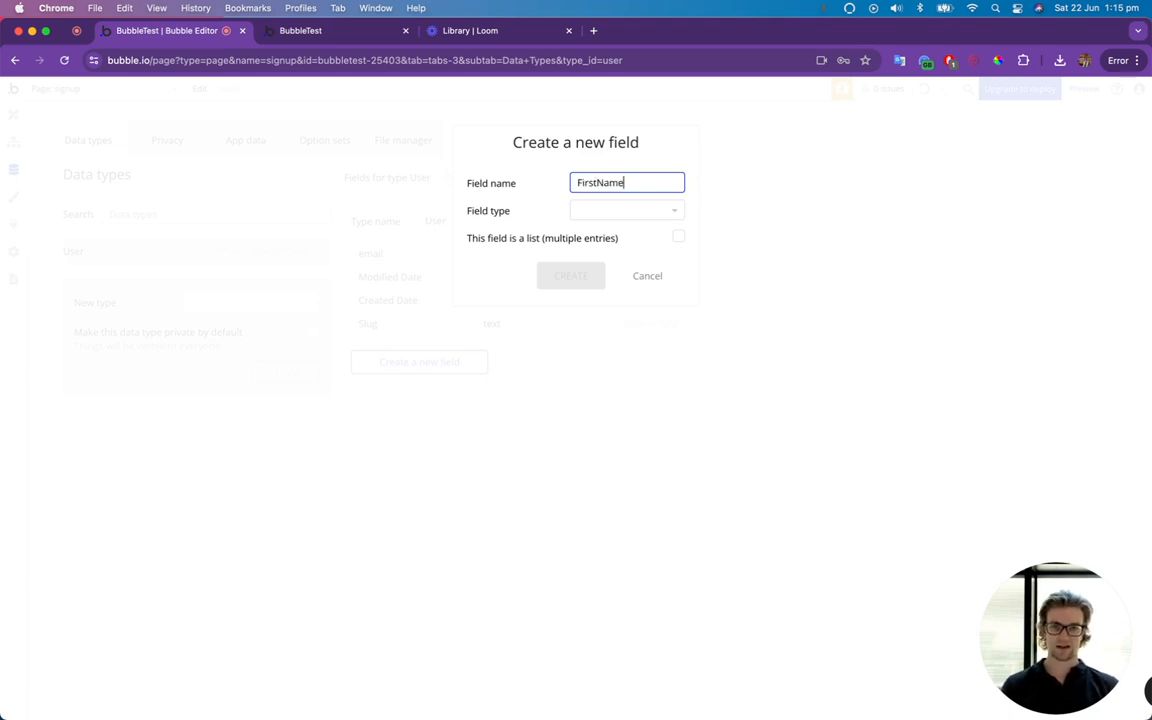
click(633, 212)
text(text)
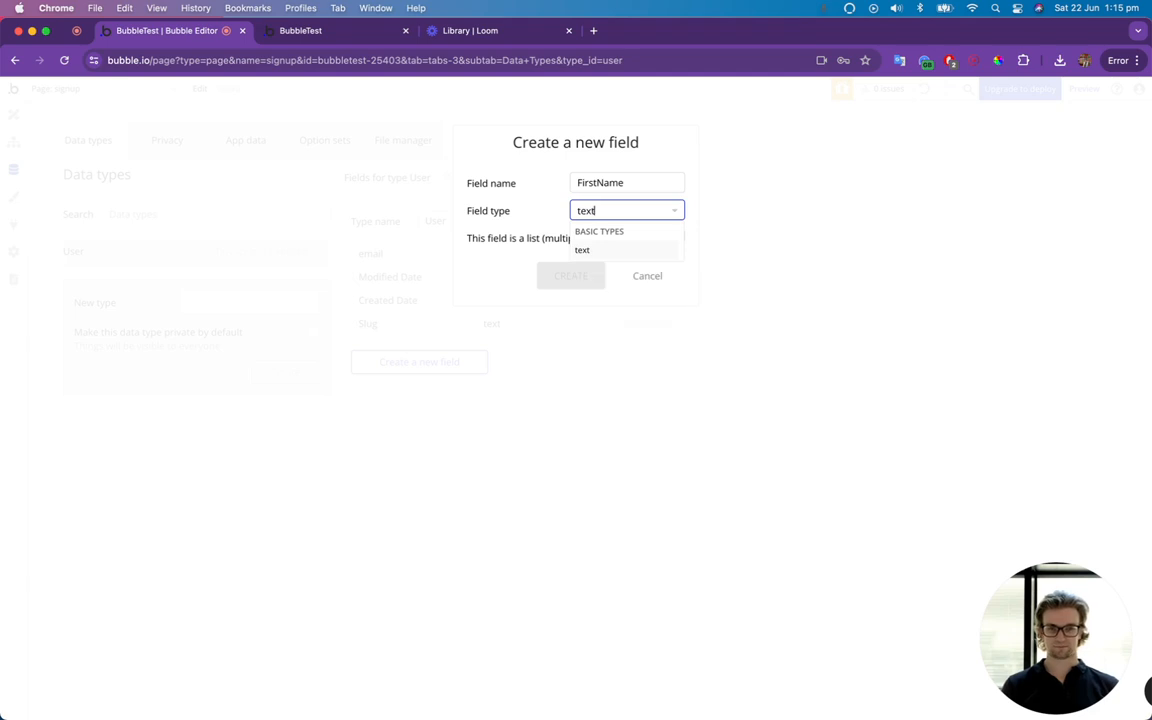
click(627, 251)
click(587, 275)
Create another text field named LastName on the User data type.
click(462, 388)
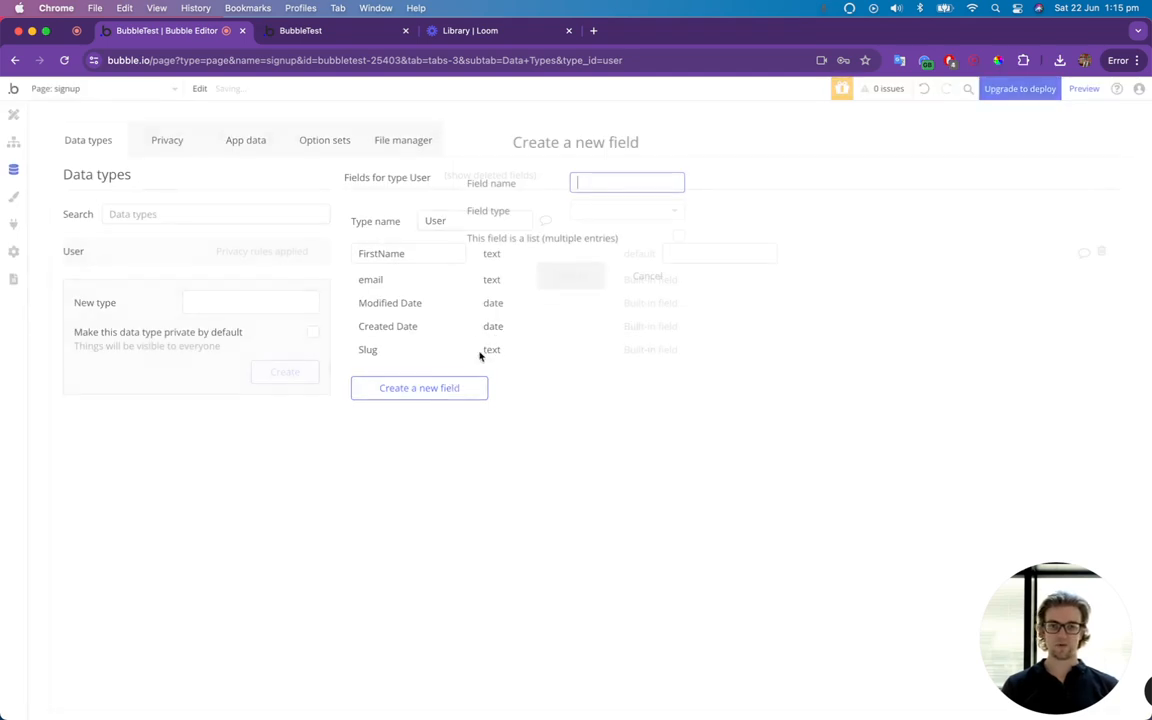
text(LastName)
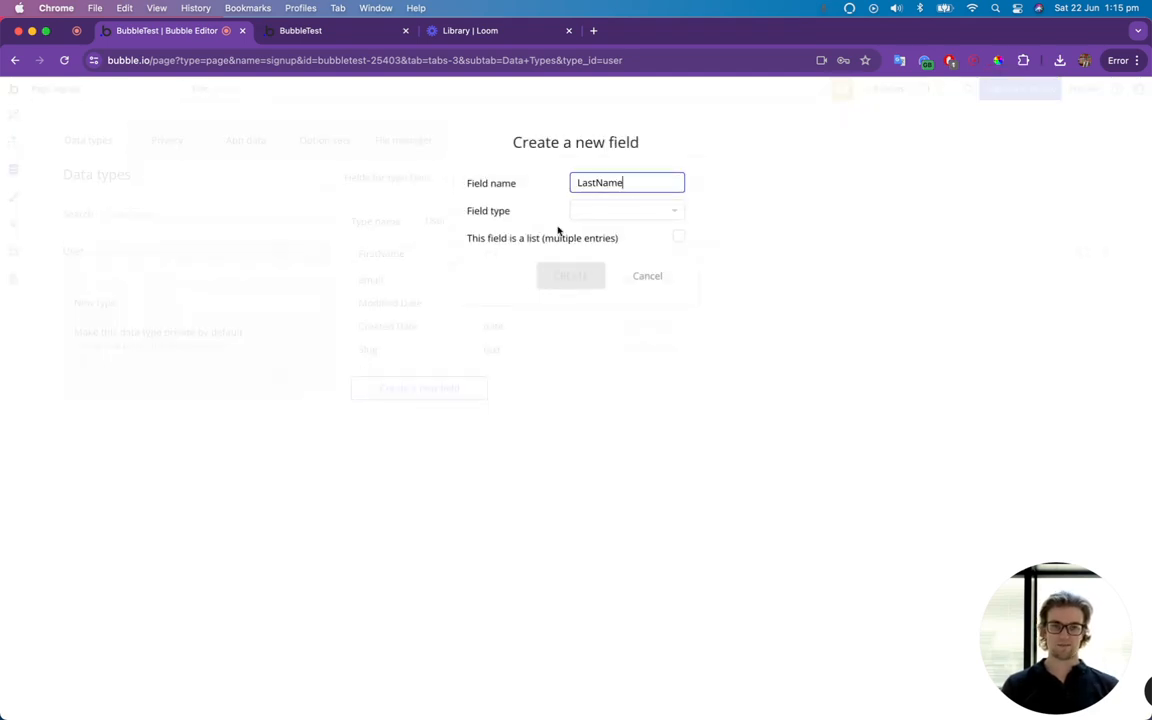
click(591, 211)
text(text)
click(597, 250)
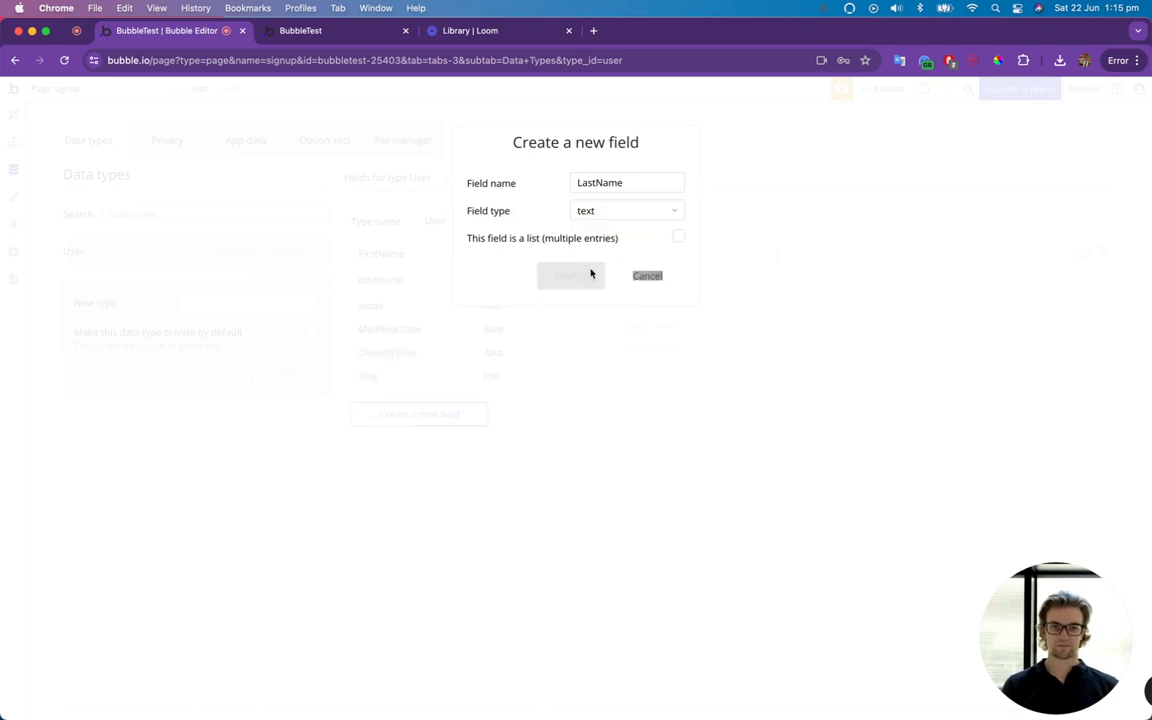
click(591, 273)
Add a workflow to the Sign Up button in the page design.
click(13, 141)
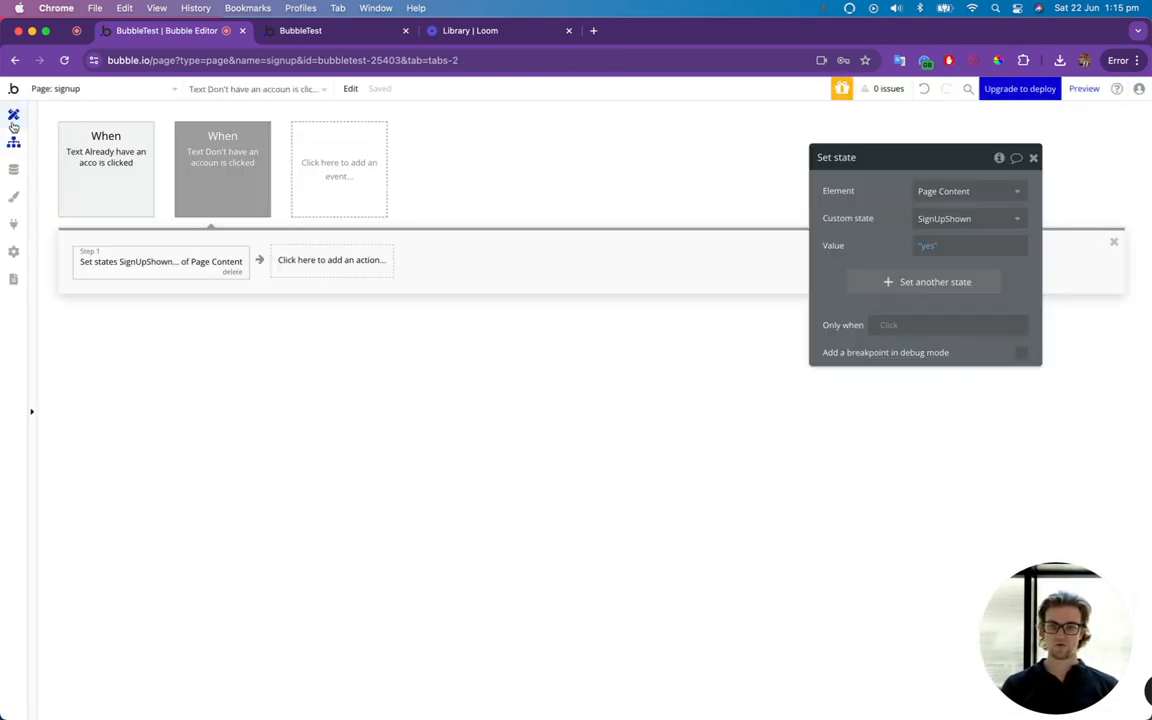
click(13, 115)
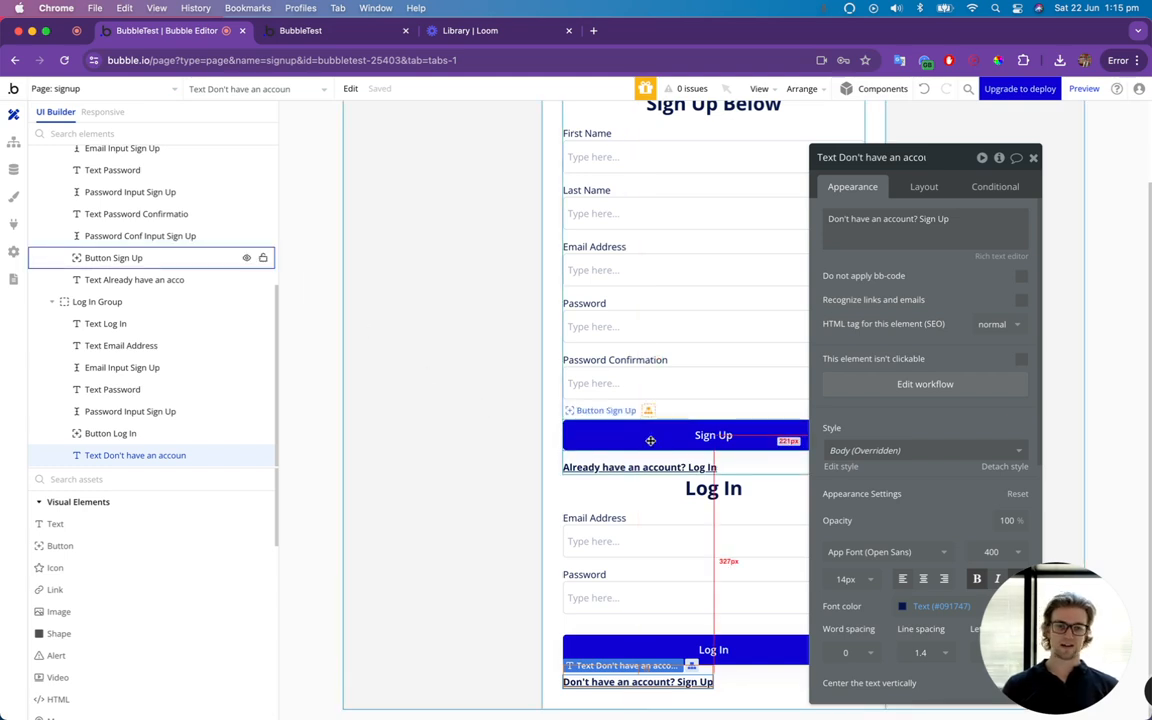
click(113, 257)
scroll(700, 420, up, 3)
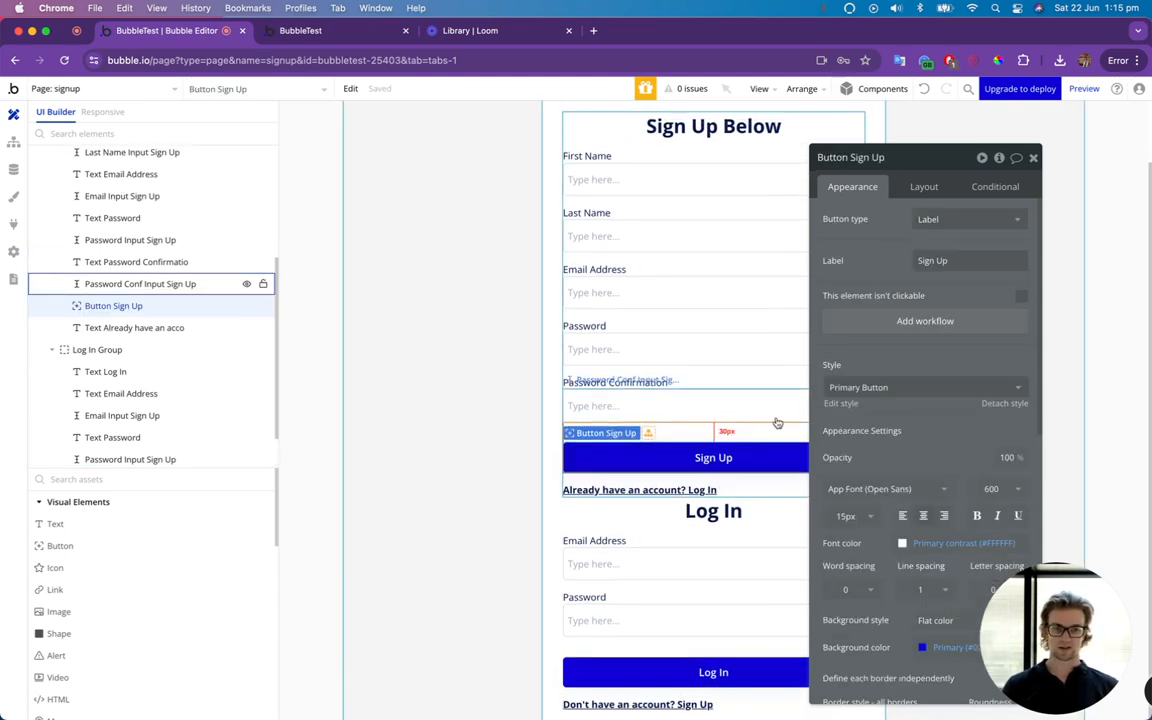
click(919, 324)
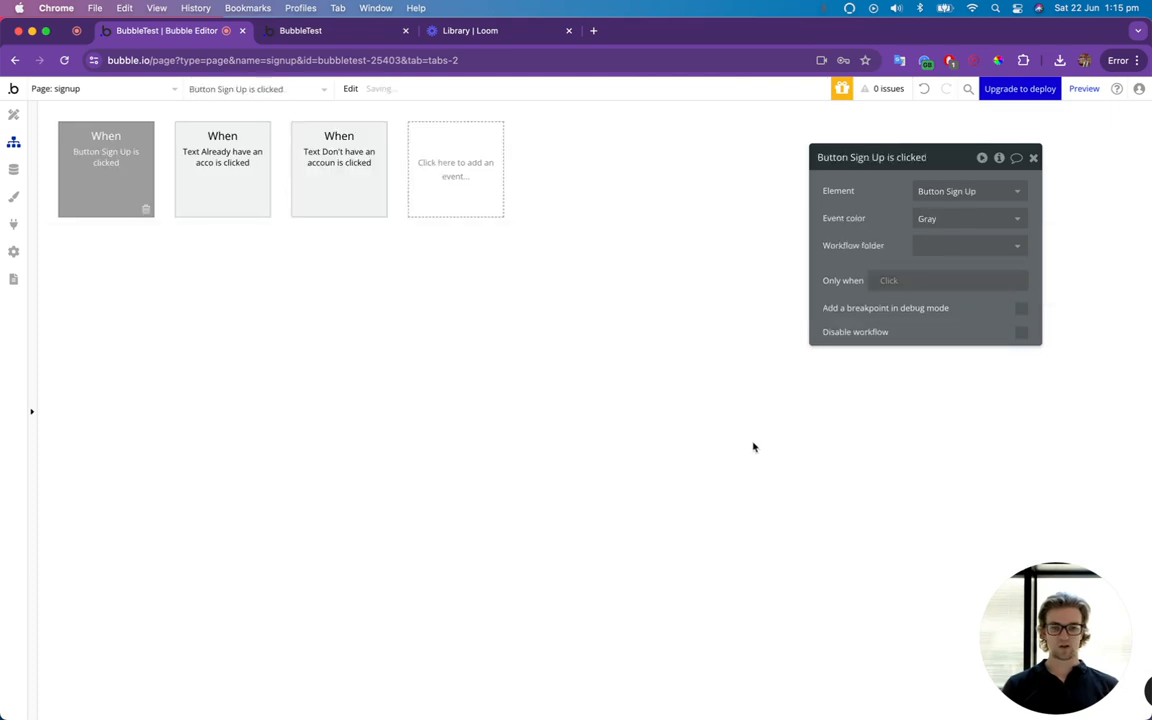
Add a "Sign the user up" action to the button's workflow and include all User fields in it.
click(131, 260)
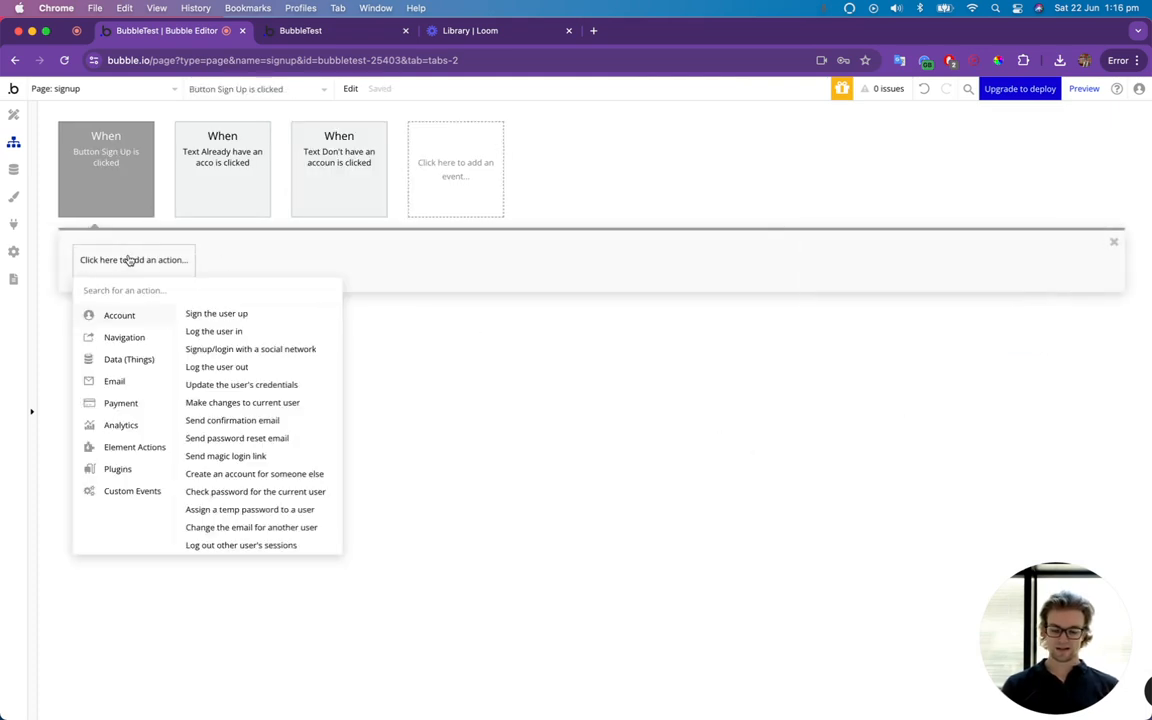
text(sign)
click(160, 314)
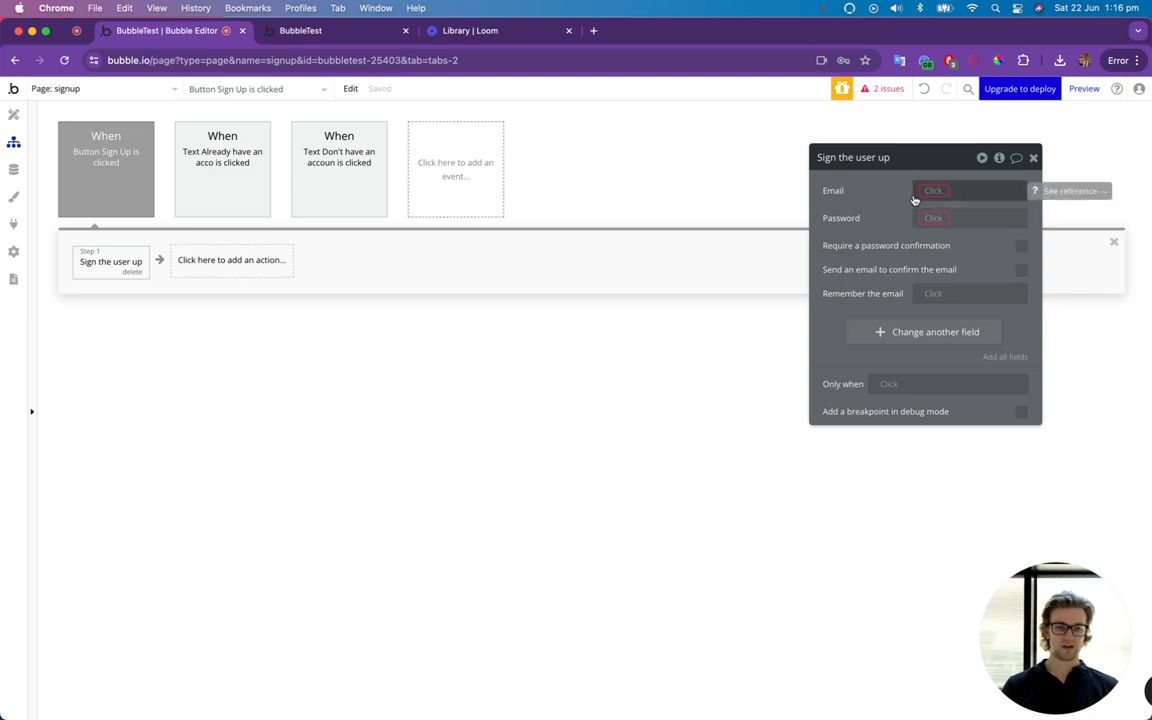
drag(890, 191, 818, 181)
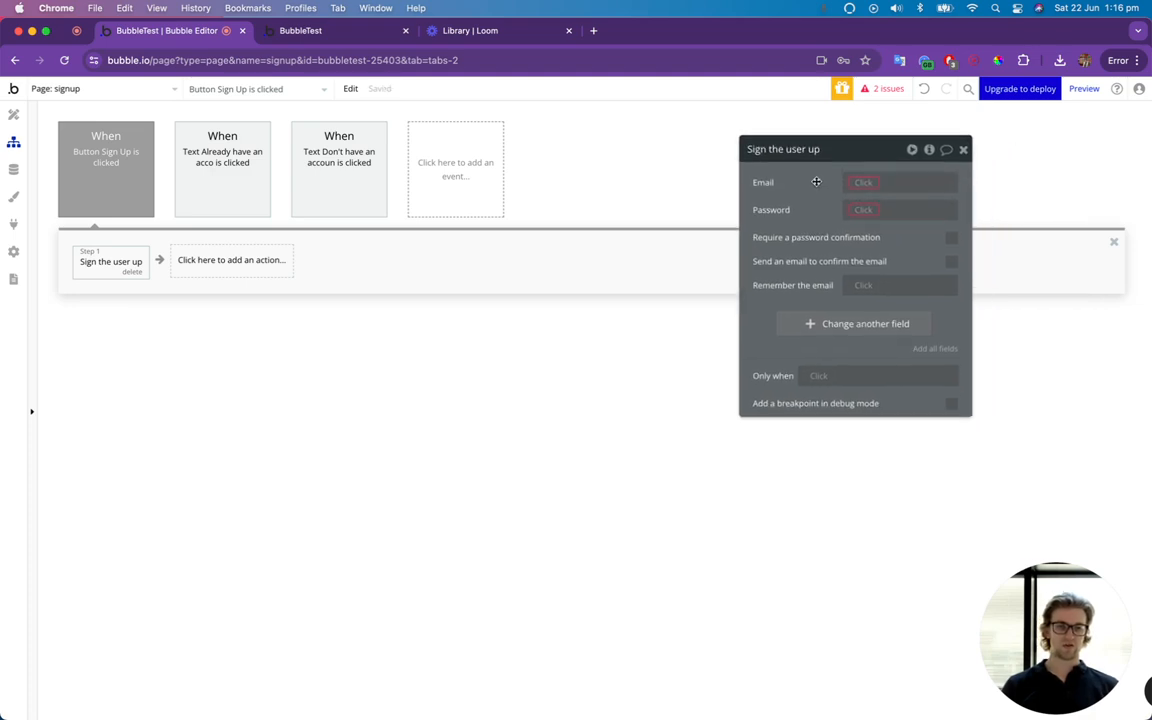
click(934, 347)
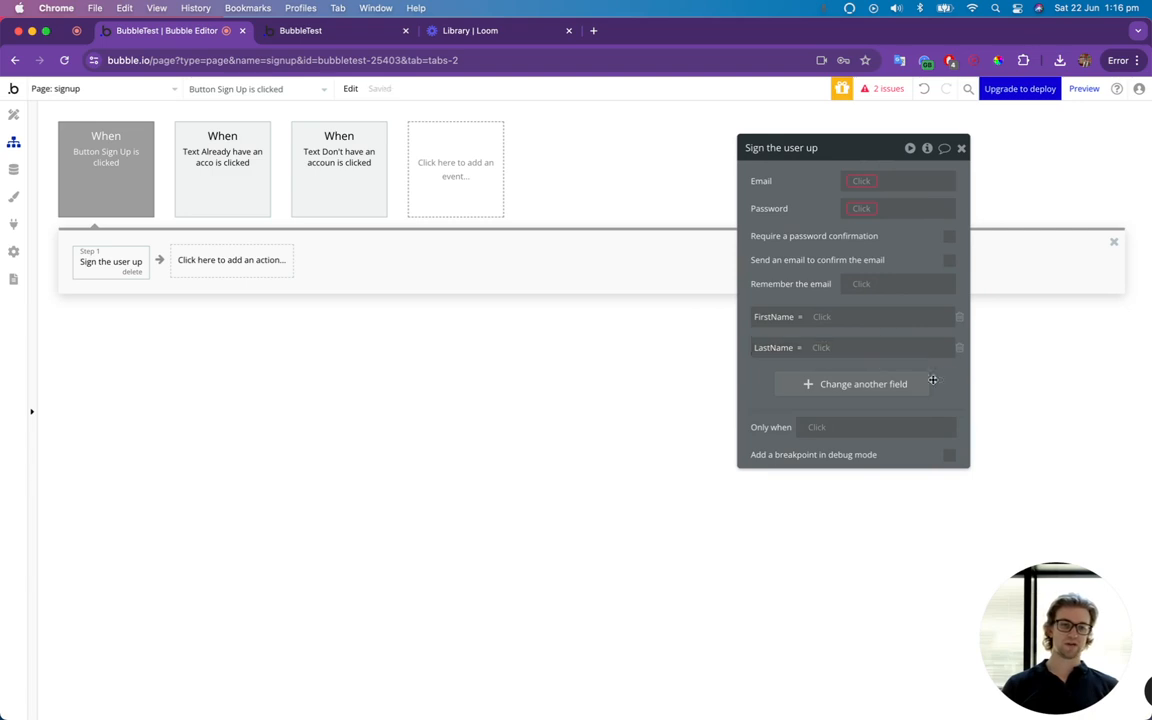
Set FirstName to First Name Input Sign Up's value and LastName to Last Name Input Sign Up's value in the sign-up action.
click(826, 318)
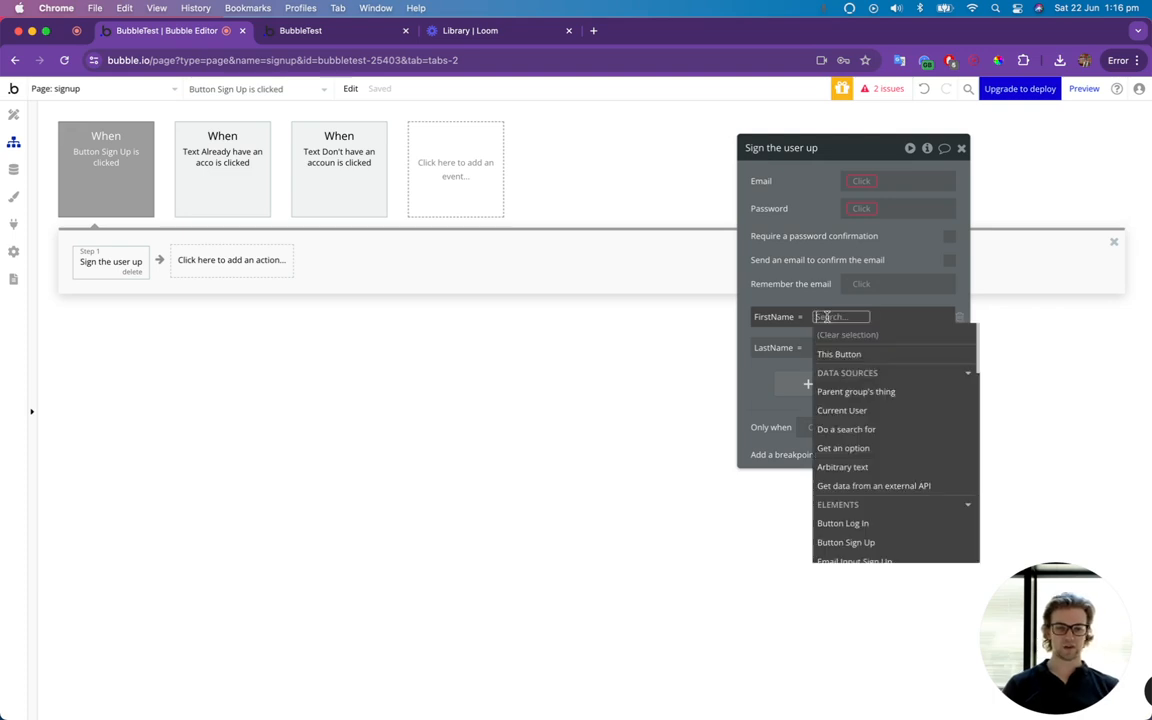
text(firs)
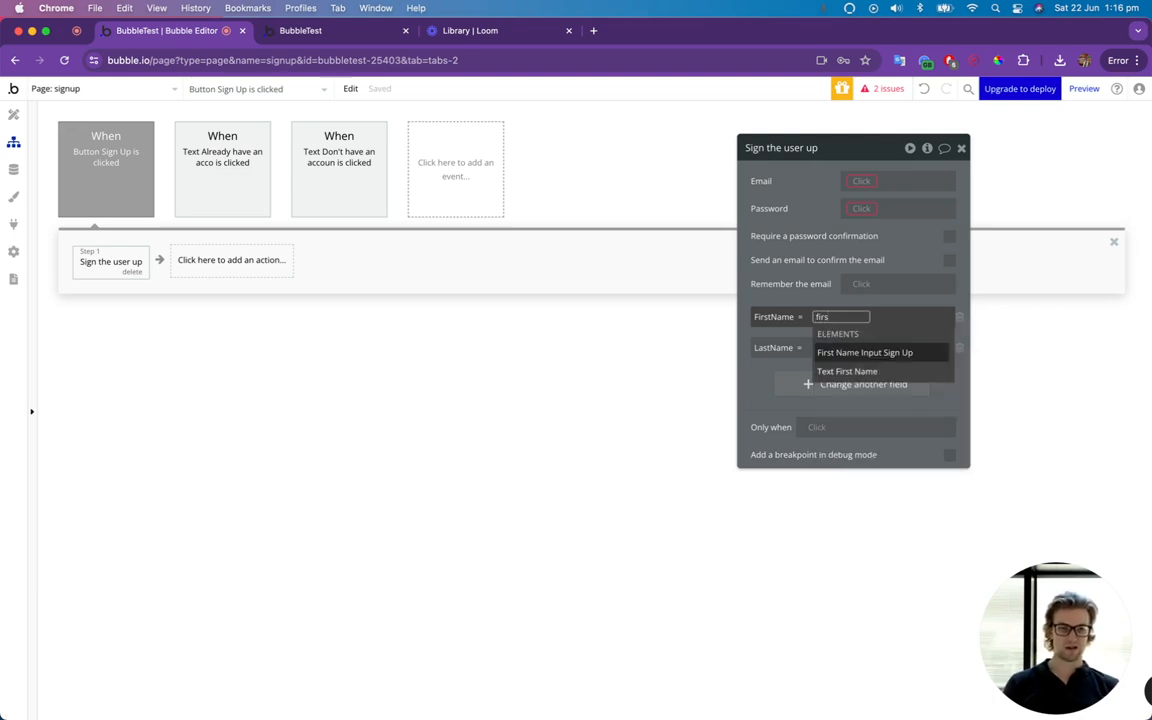
key(Return)
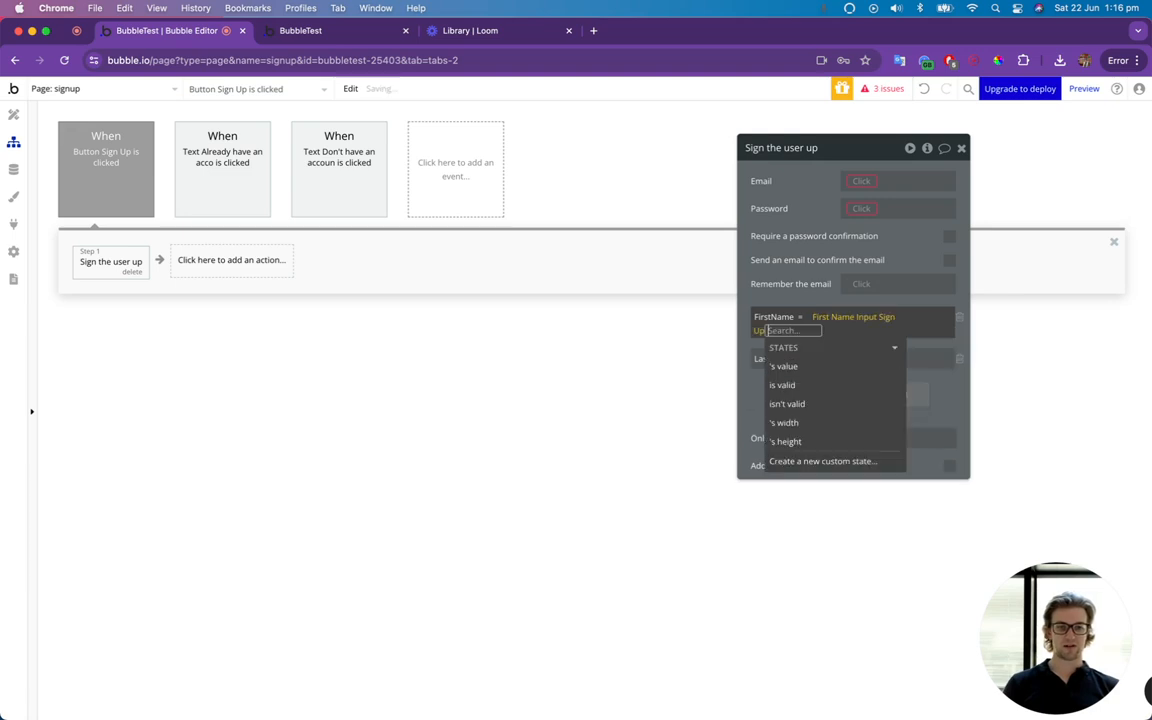
click(825, 367)
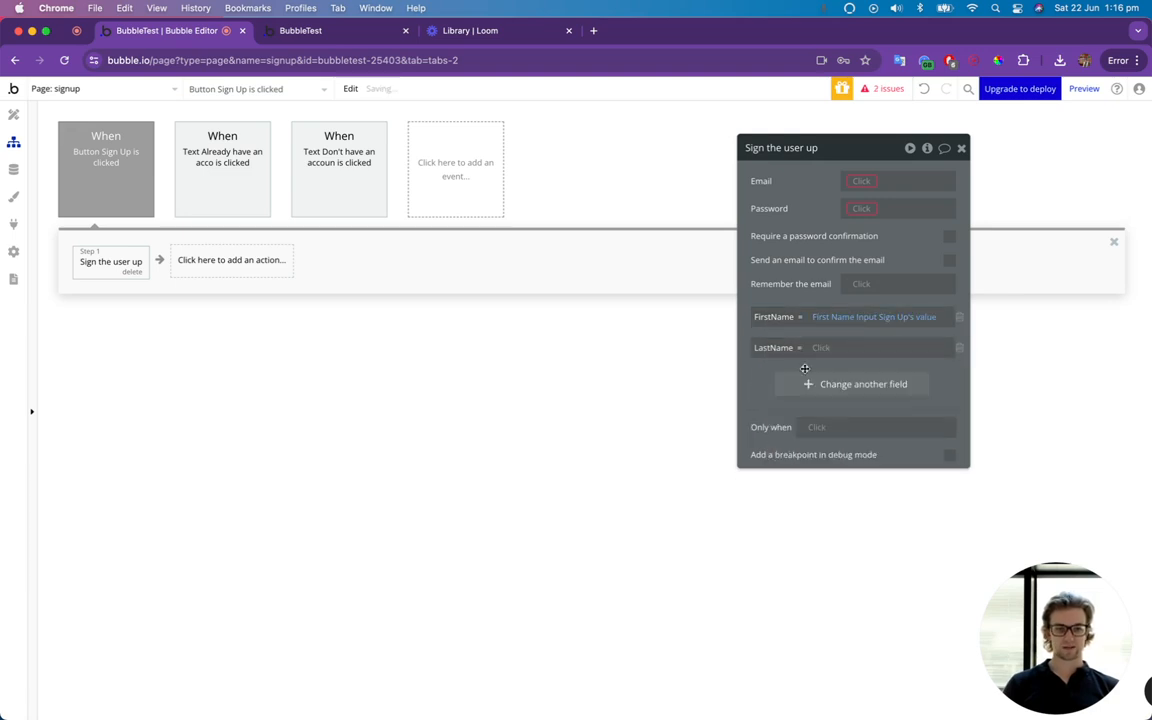
click(820, 347)
text(last)
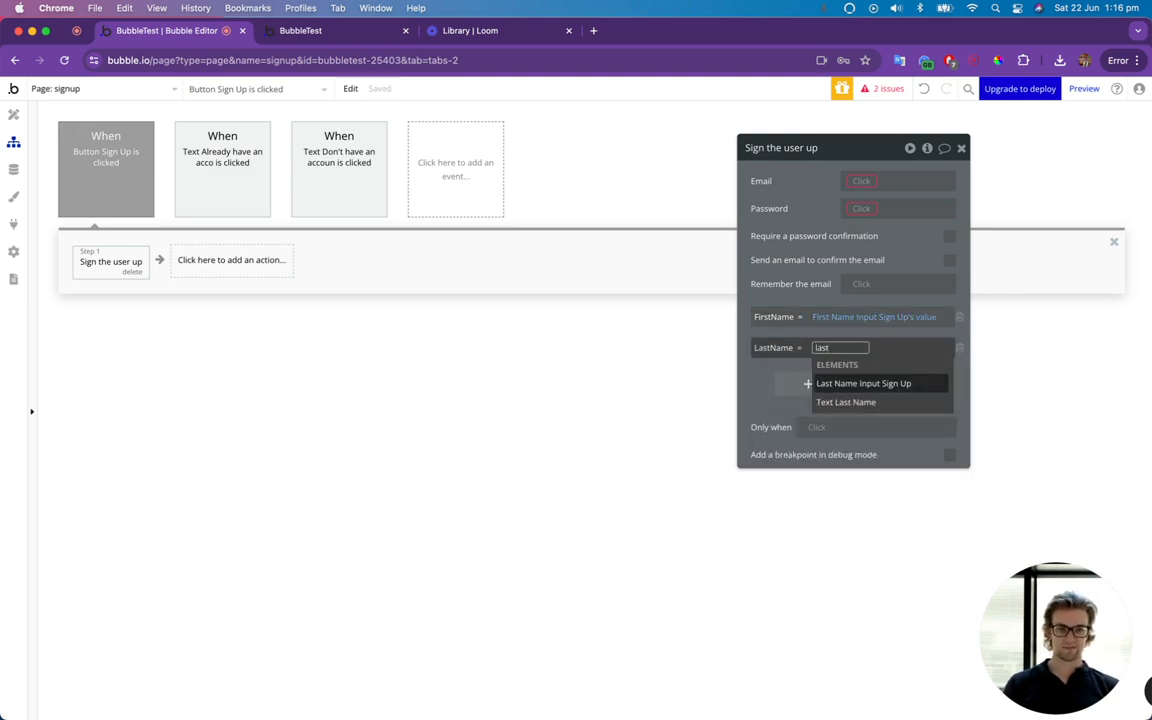
key(Return)
click(805, 399)
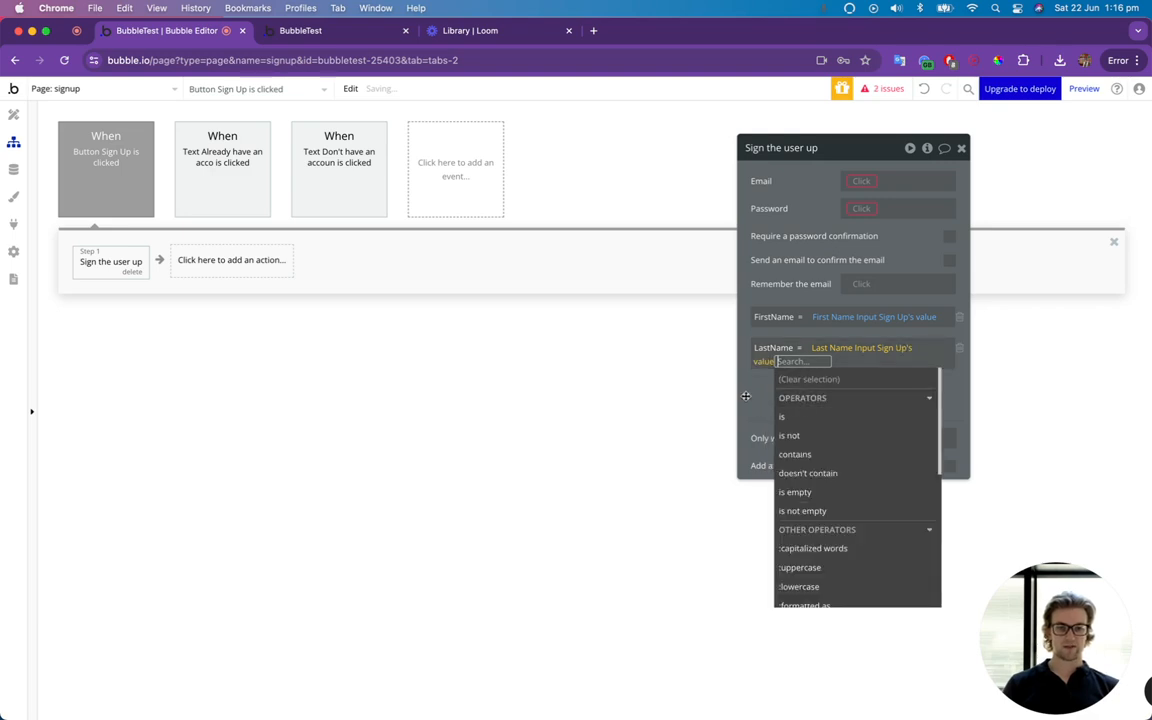
Rename the Log In group's email input as Email Input Login and its password input as Password Input Log In.
click(858, 184)
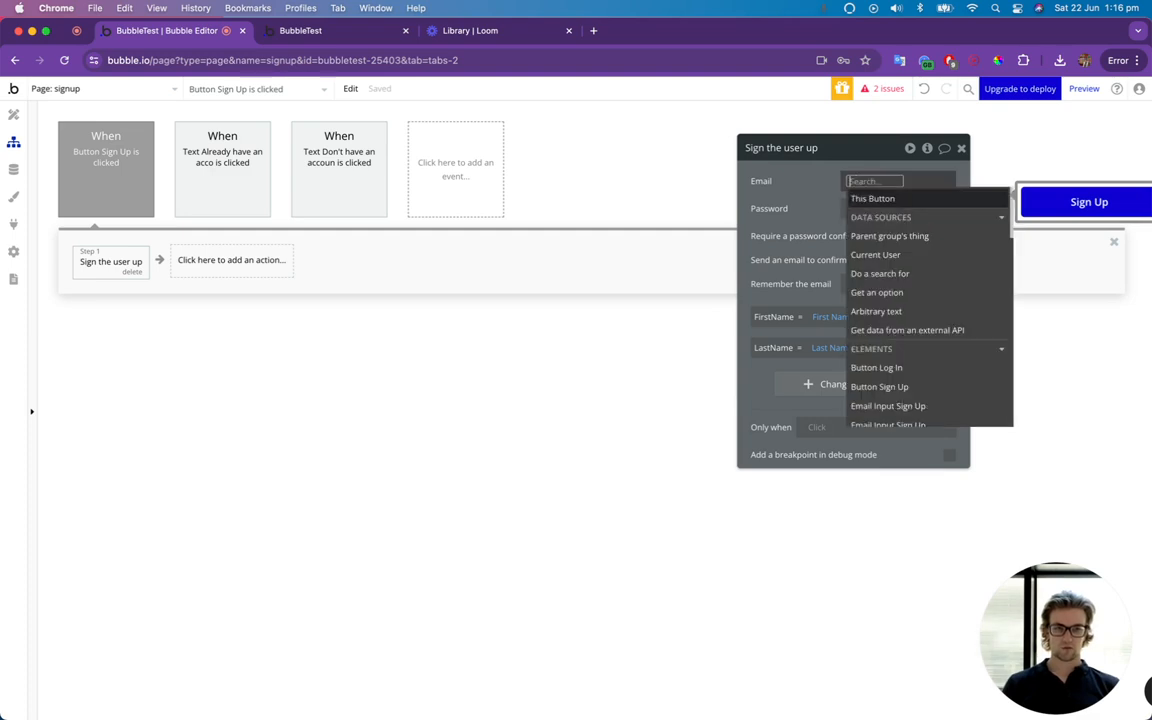
text(email)
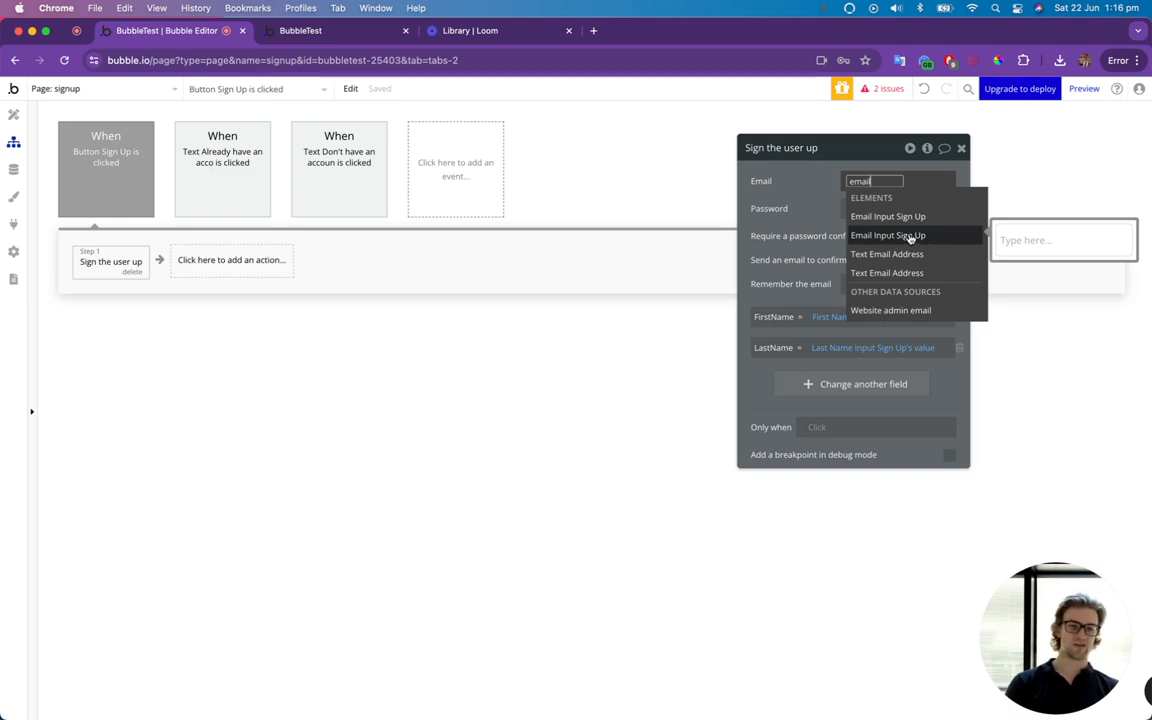
click(13, 114)
click(682, 608)
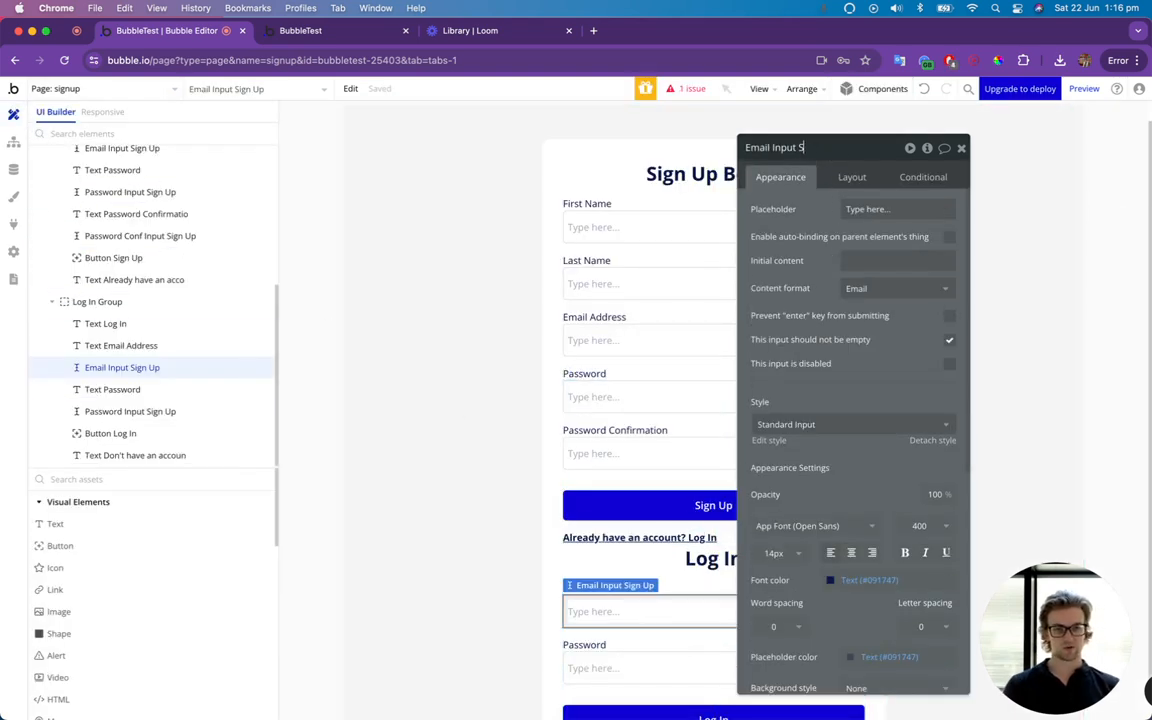
key(Return)
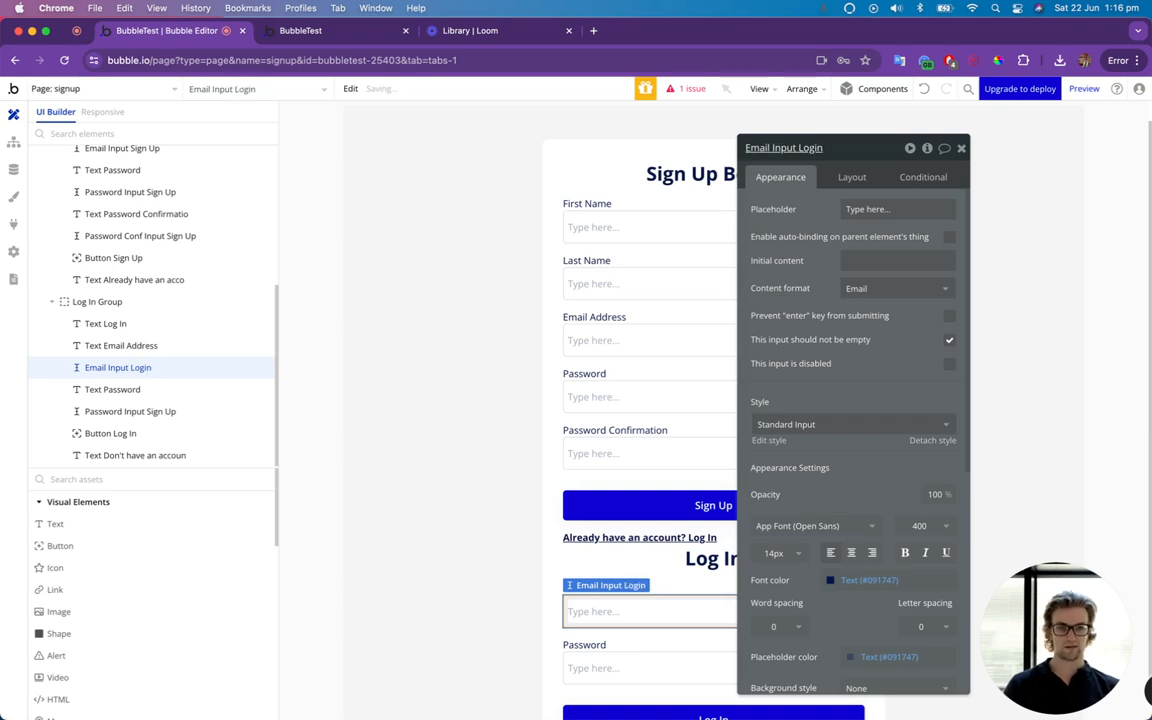
click(676, 665)
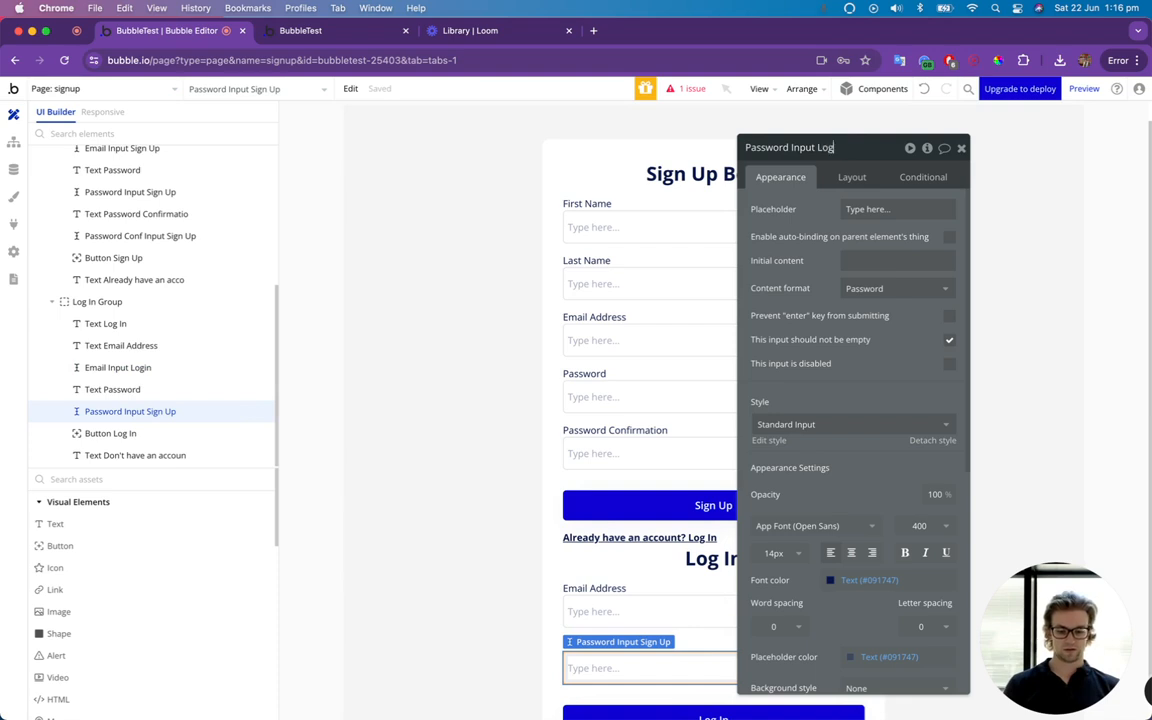
text(In)
key(Return)
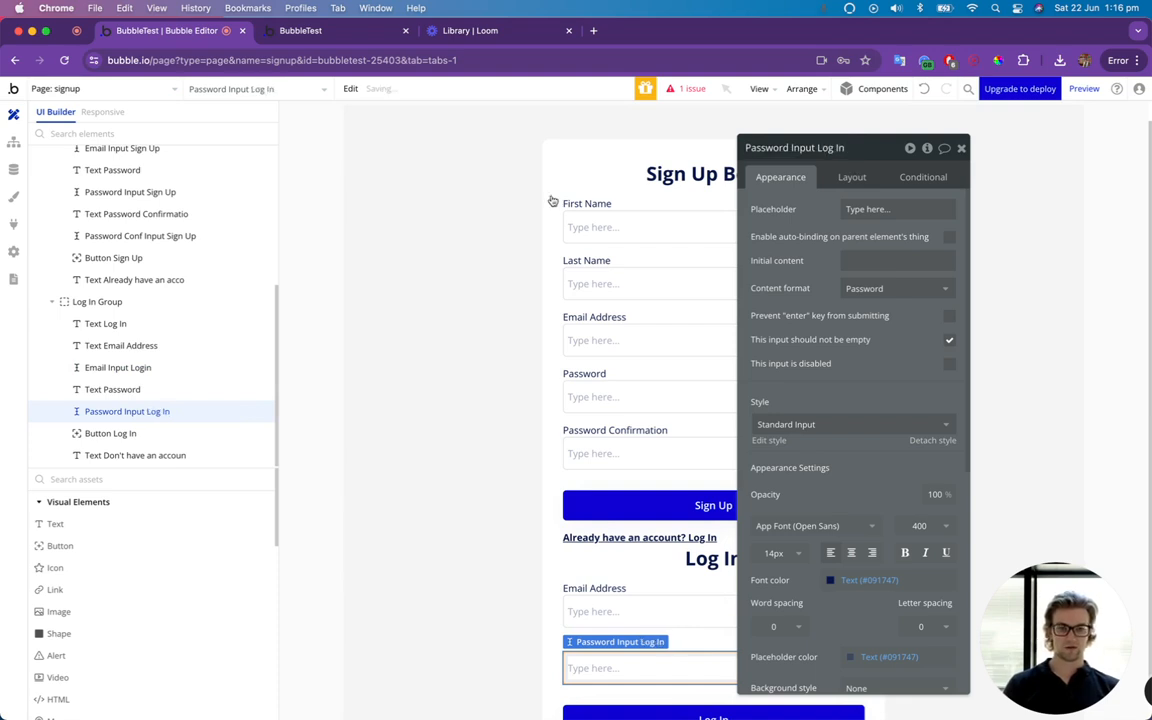
Set the sign-up action's Email to Email Input Sign Up's value in the Sign Up button's workflow.
click(13, 143)
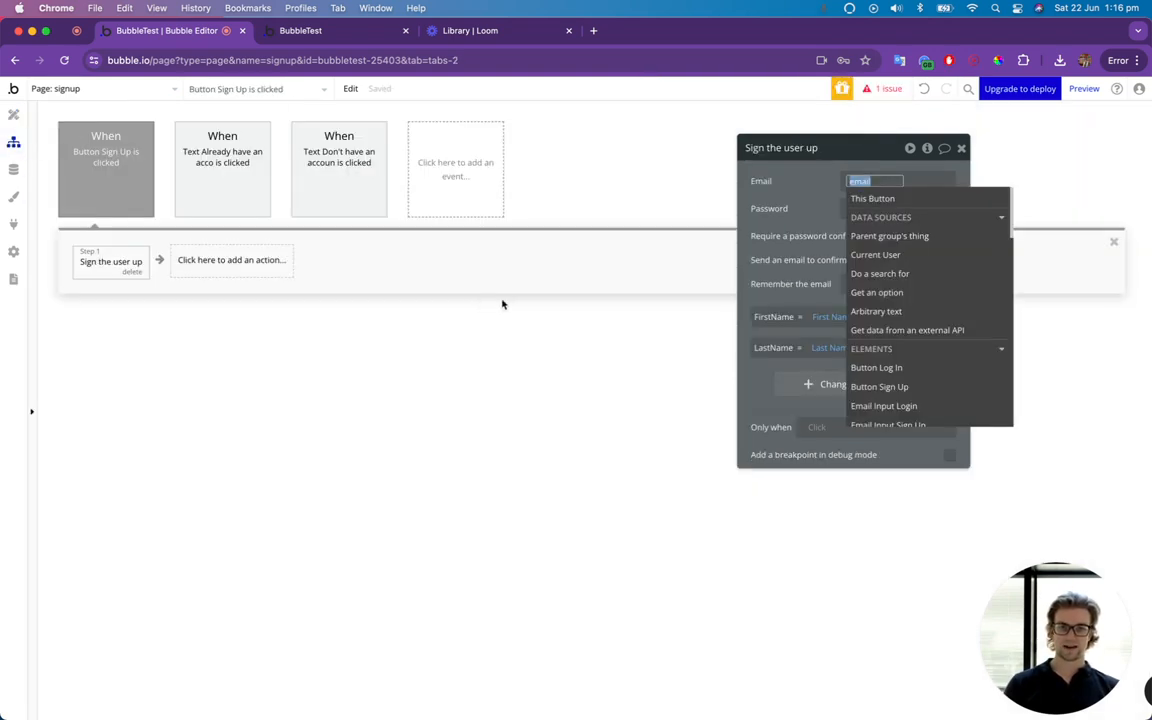
click(870, 181)
key(BackSpace)
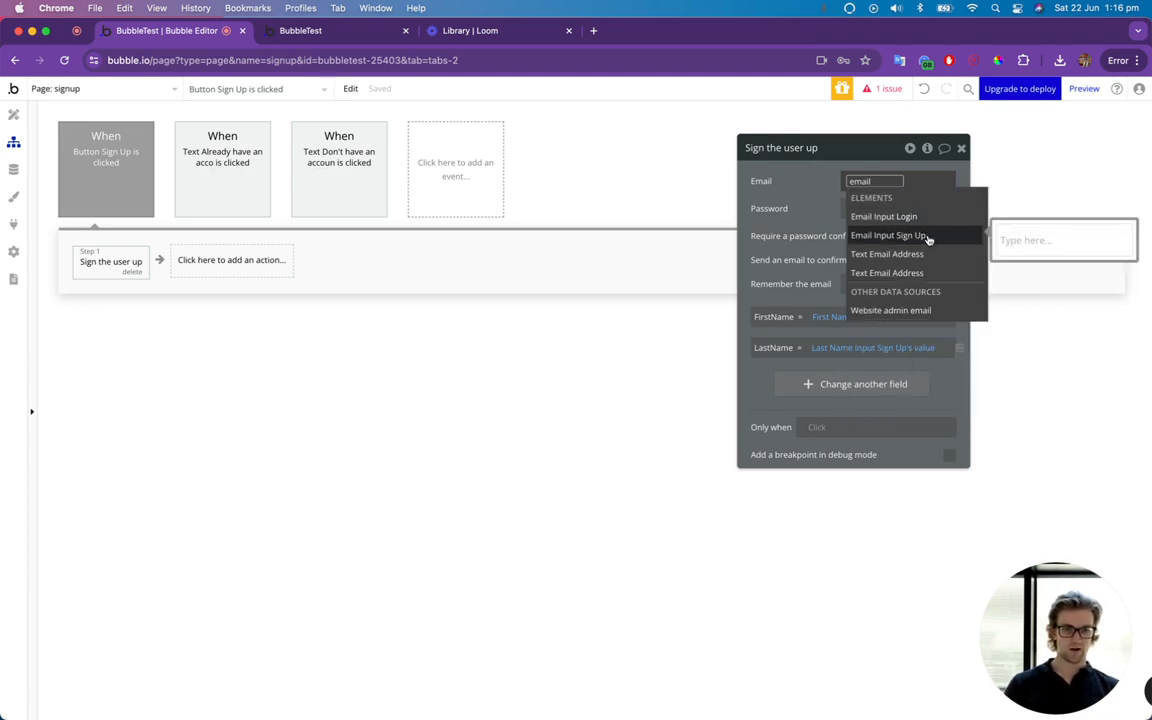
click(887, 235)
click(877, 229)
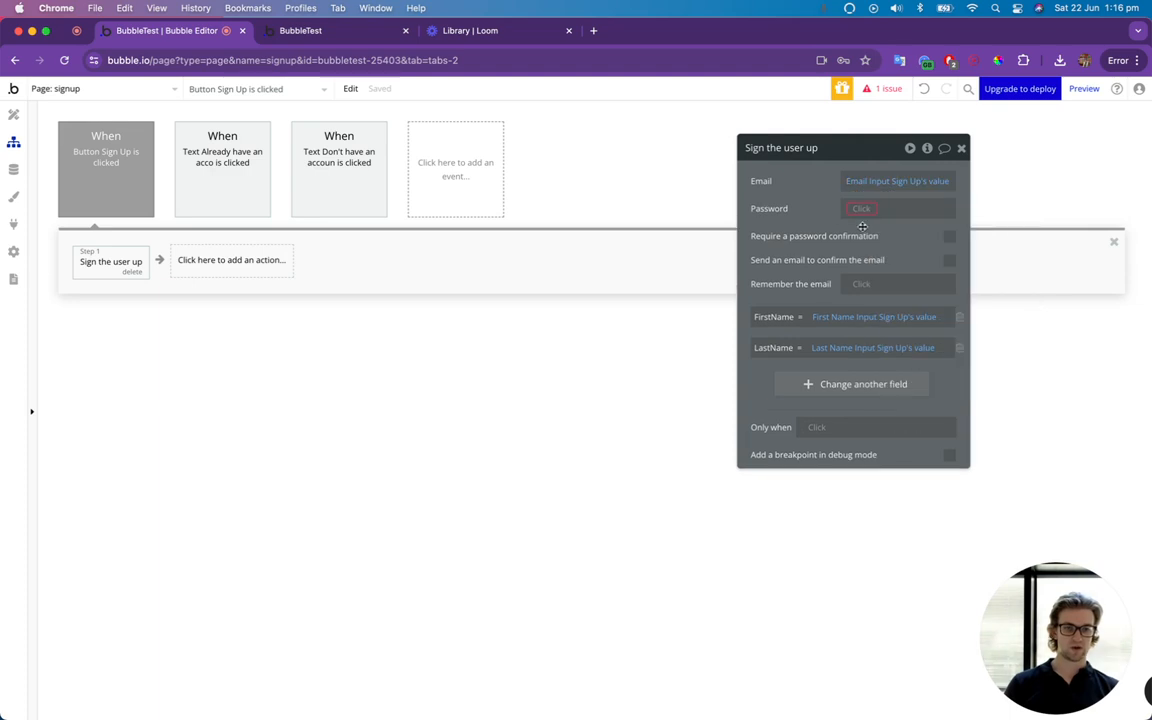
Set the sign-up action's Password to Password Input Sign Up's value.
click(868, 209)
text(password)
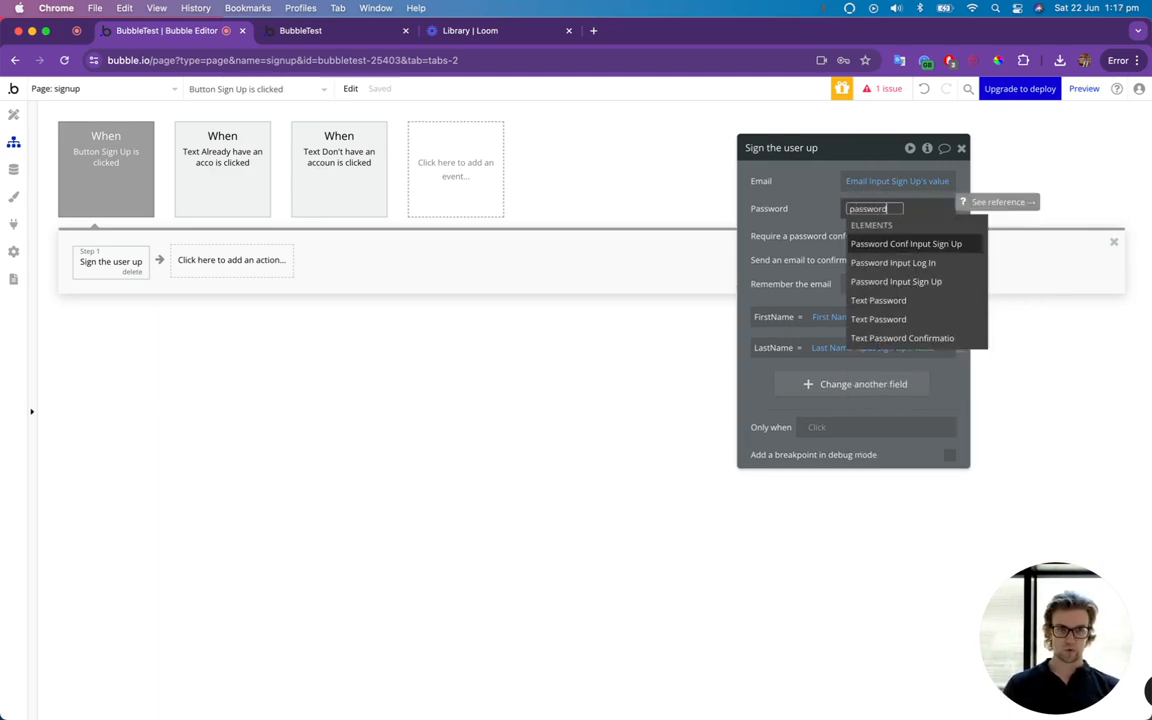
click(898, 281)
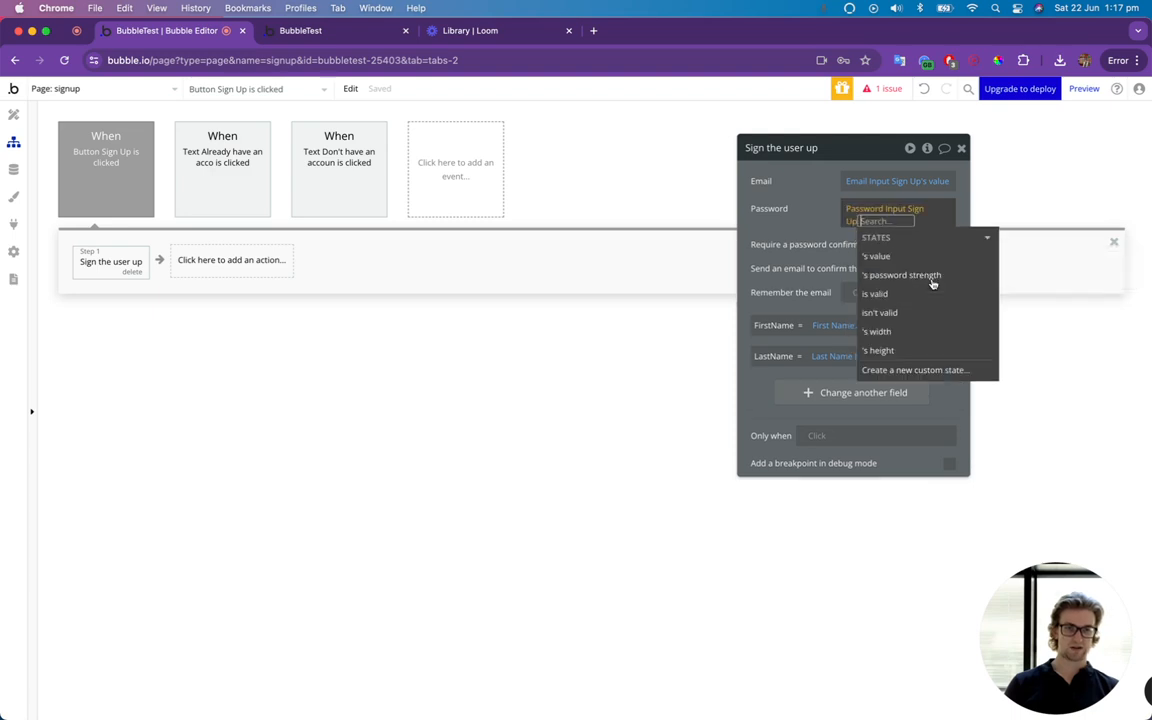
click(902, 258)
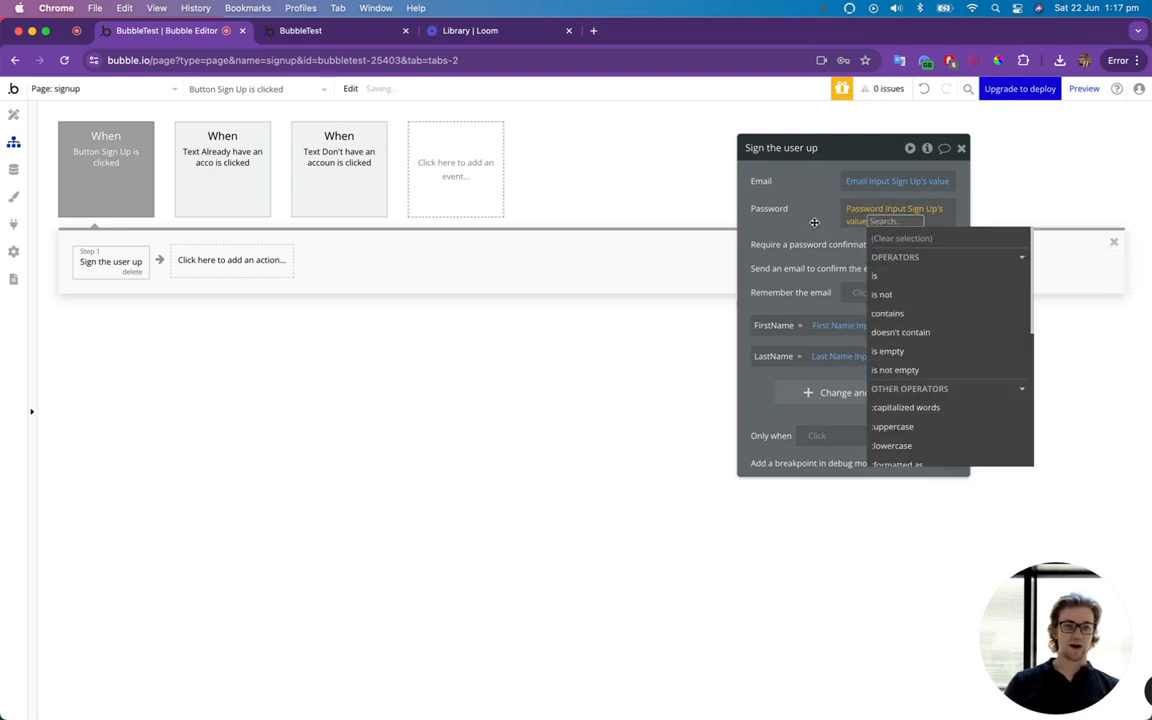
click(909, 193)
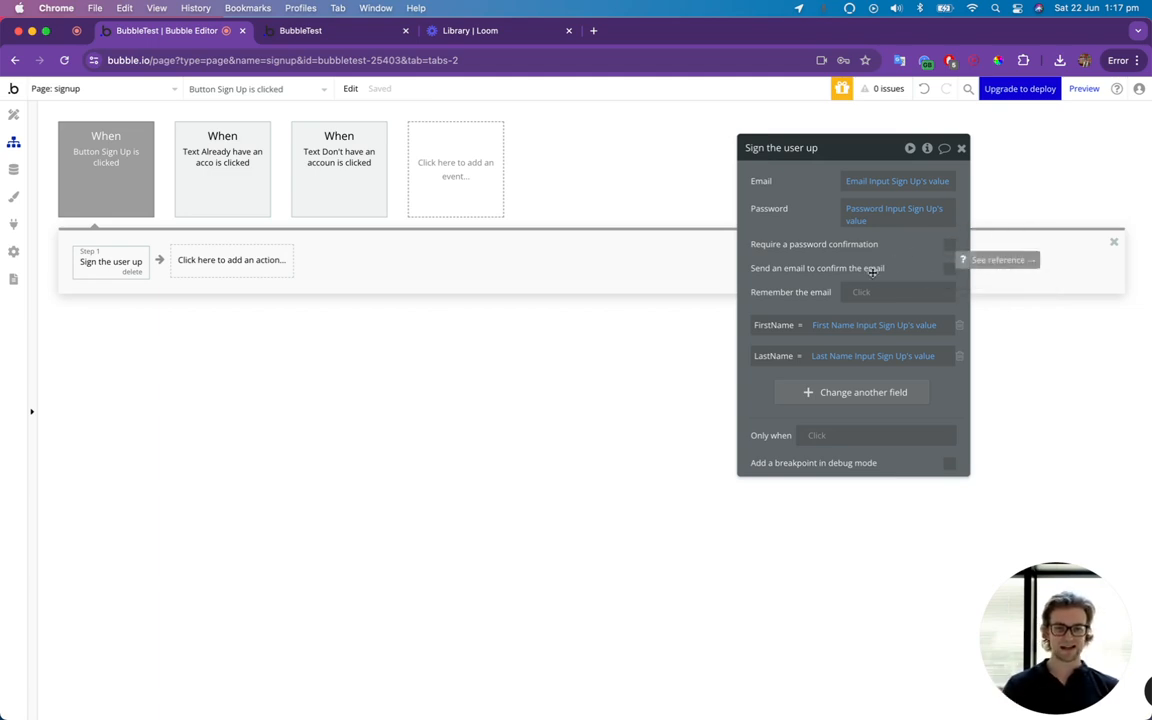
Require a password confirmation using Password Conf Input Sign Up's value, and set Remember the email to "yes".
click(950, 247)
click(868, 268)
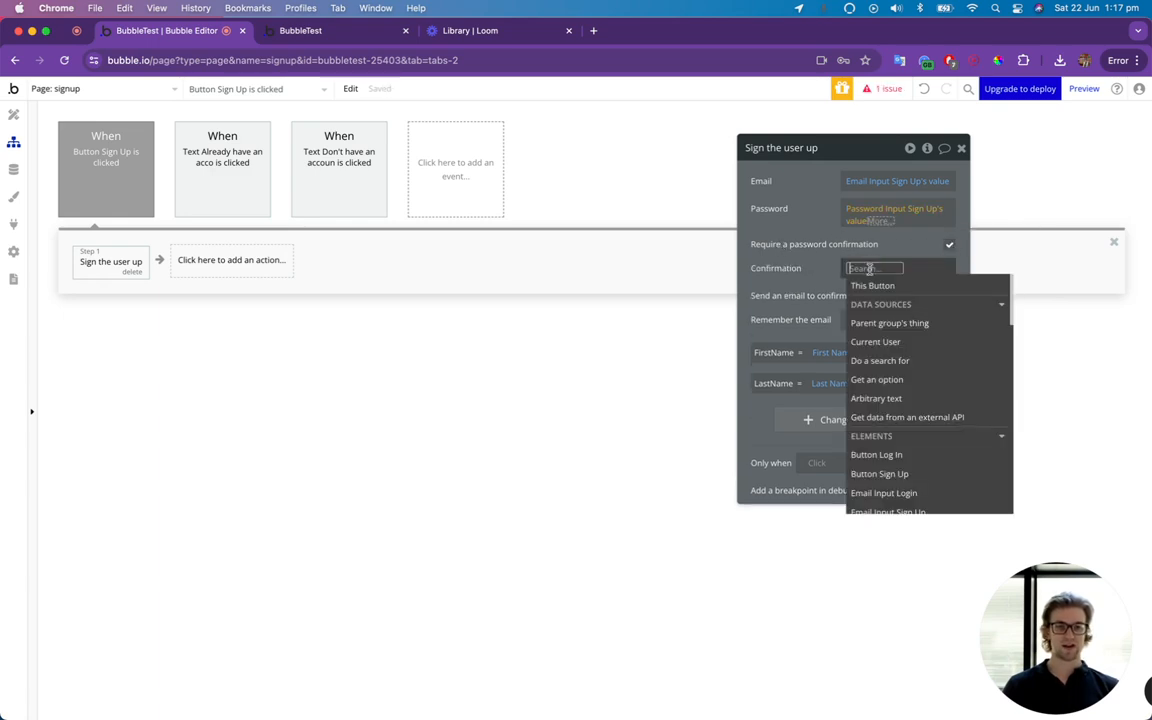
text(password co)
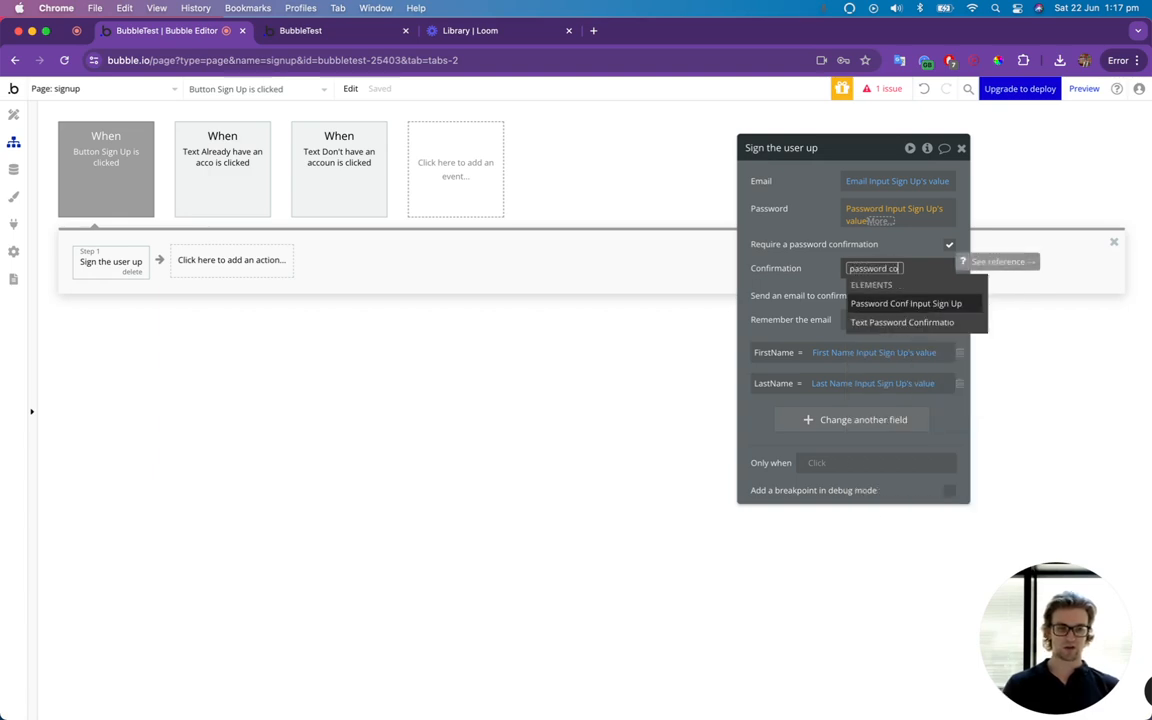
text(n)
click(895, 303)
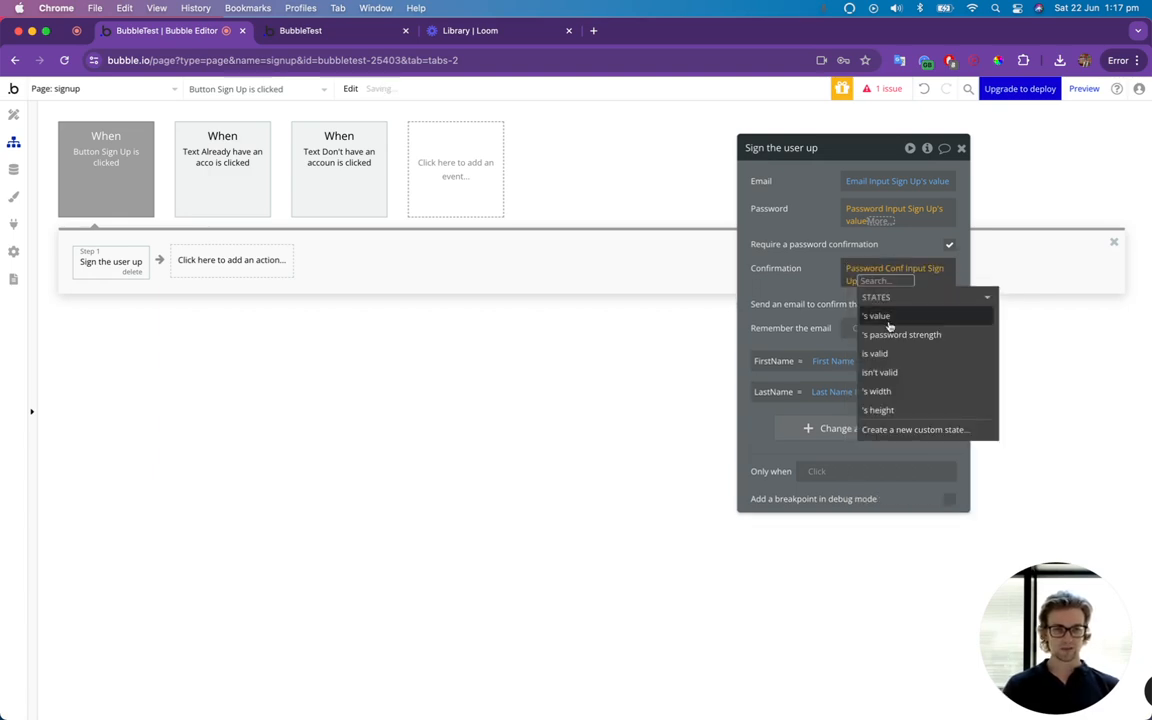
click(888, 320)
click(795, 288)
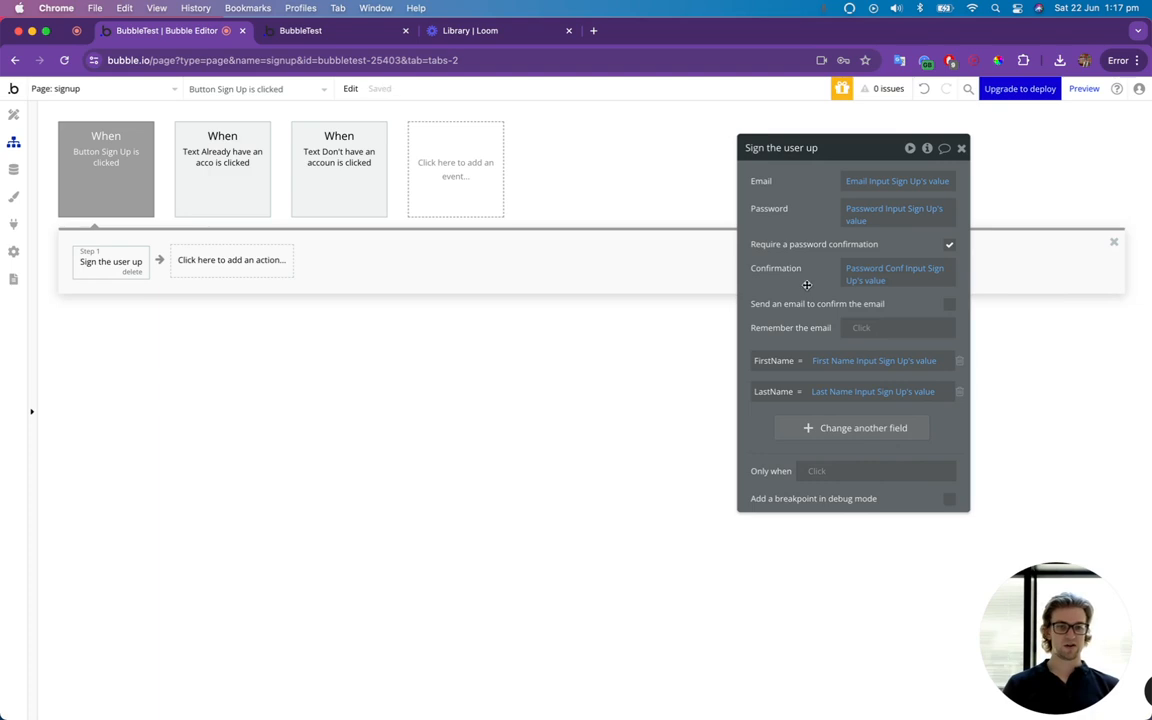
click(862, 328)
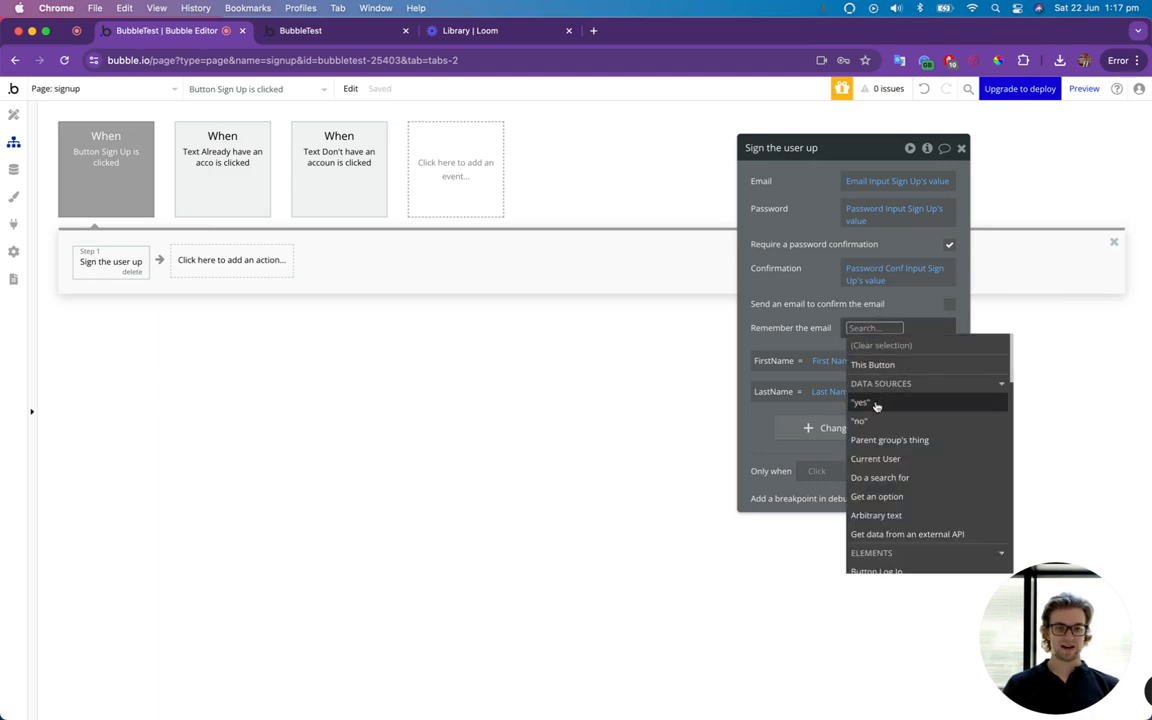
click(874, 403)
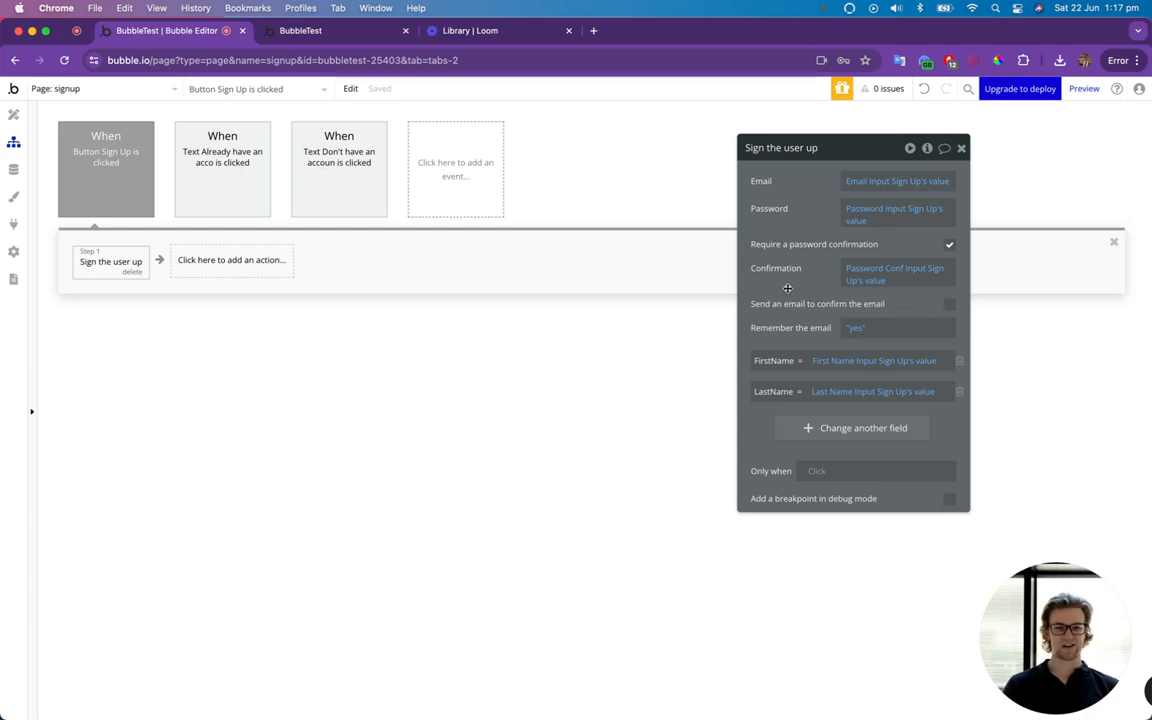
Add a "Go to page" action after the sign-up action with index as its destination.
click(270, 268)
text(go to)
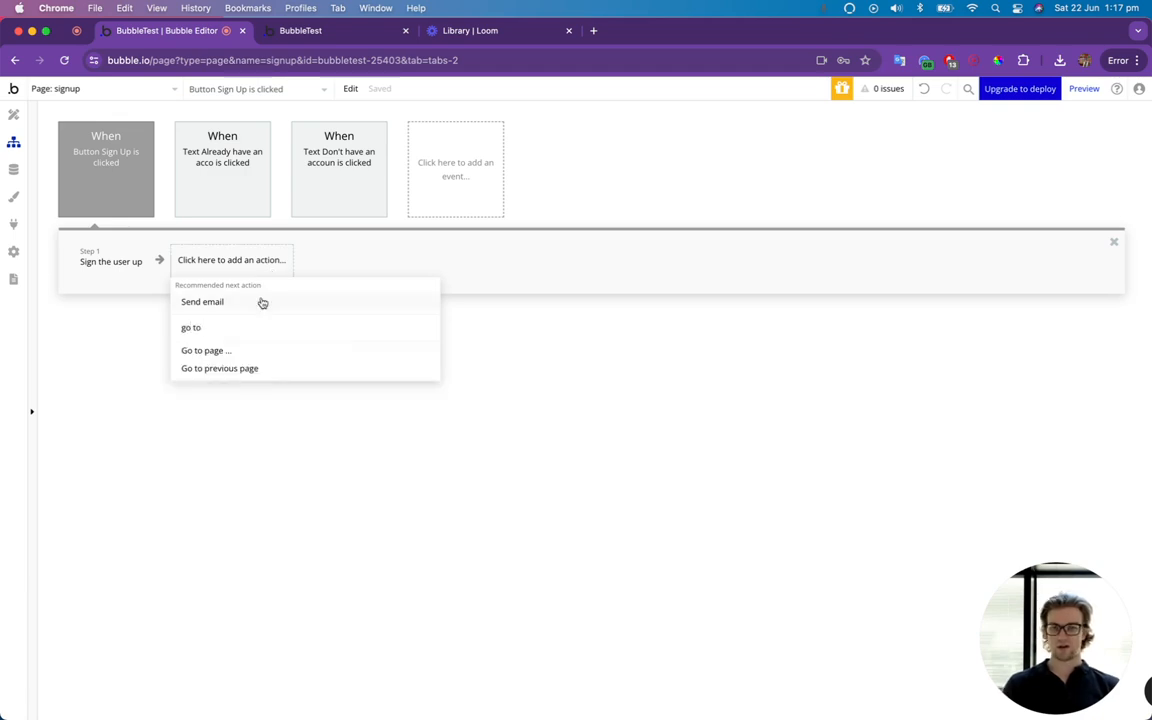
click(225, 352)
click(860, 182)
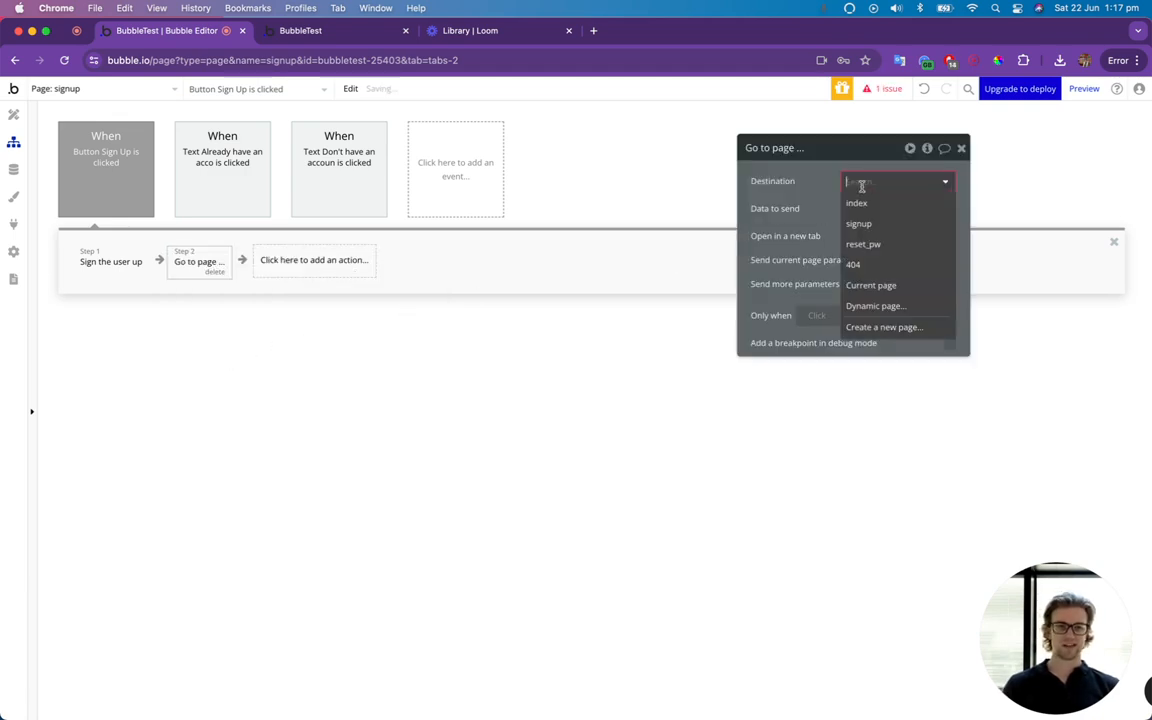
click(874, 206)
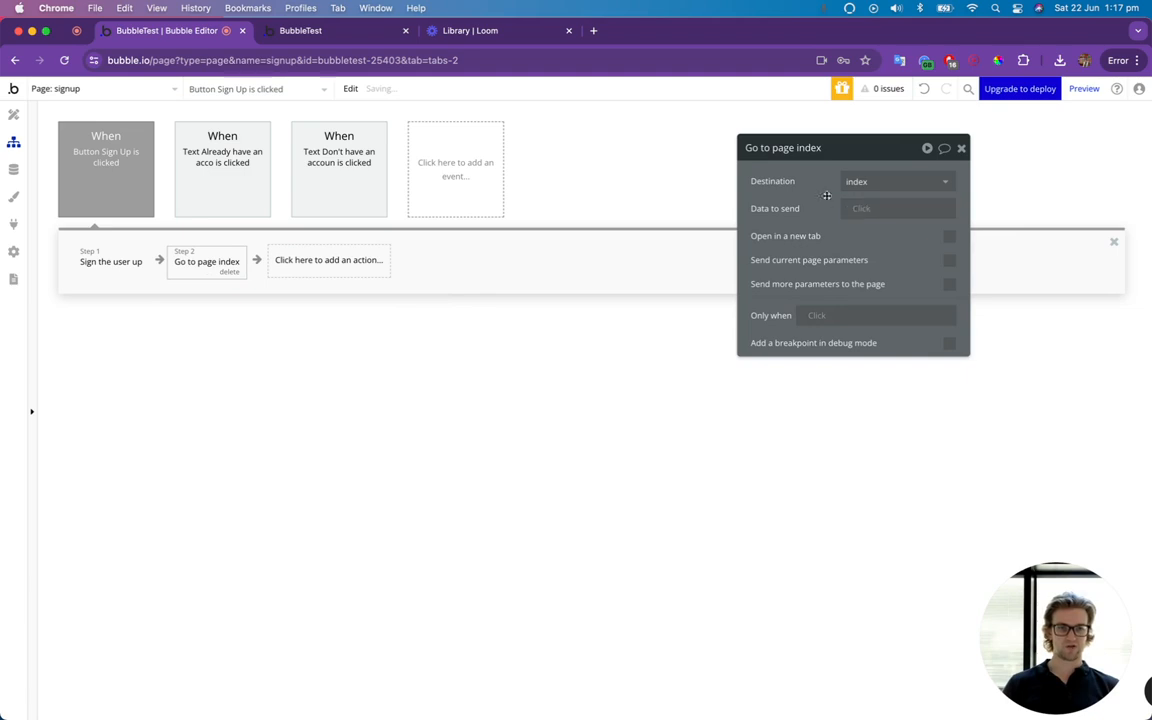
Add a text element to the index page's design reading "Hello" followed by the dynamic value Current User's FirstName.
click(42, 90)
click(62, 136)
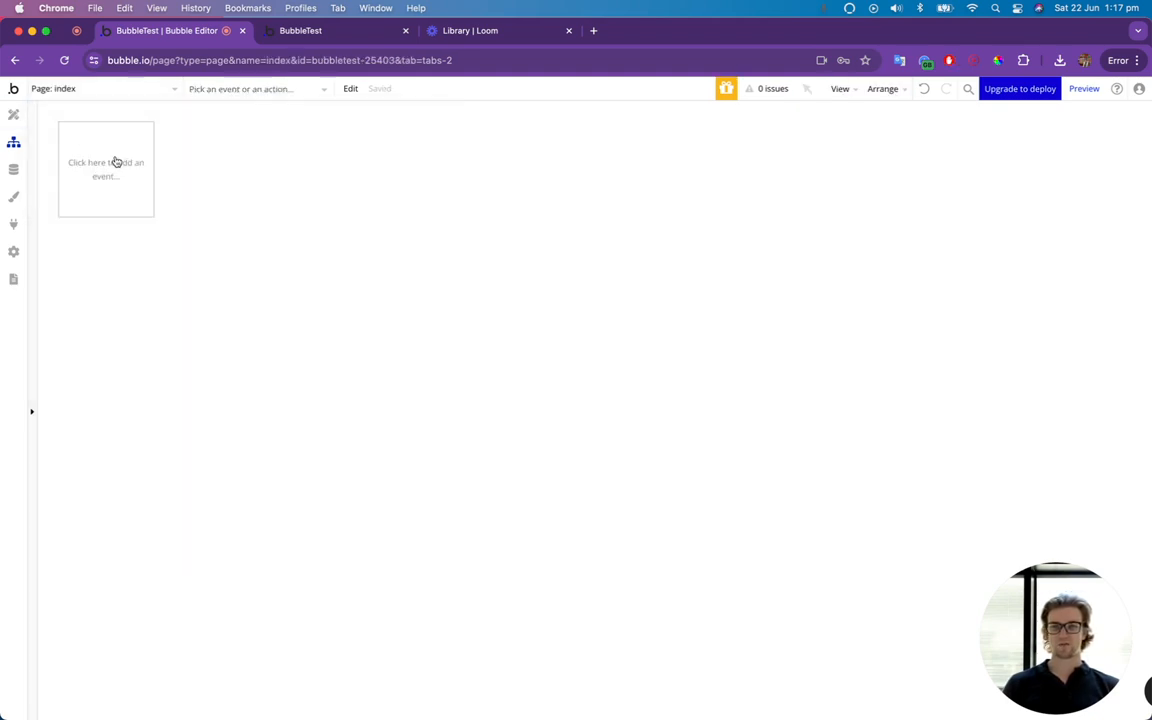
click(17, 126)
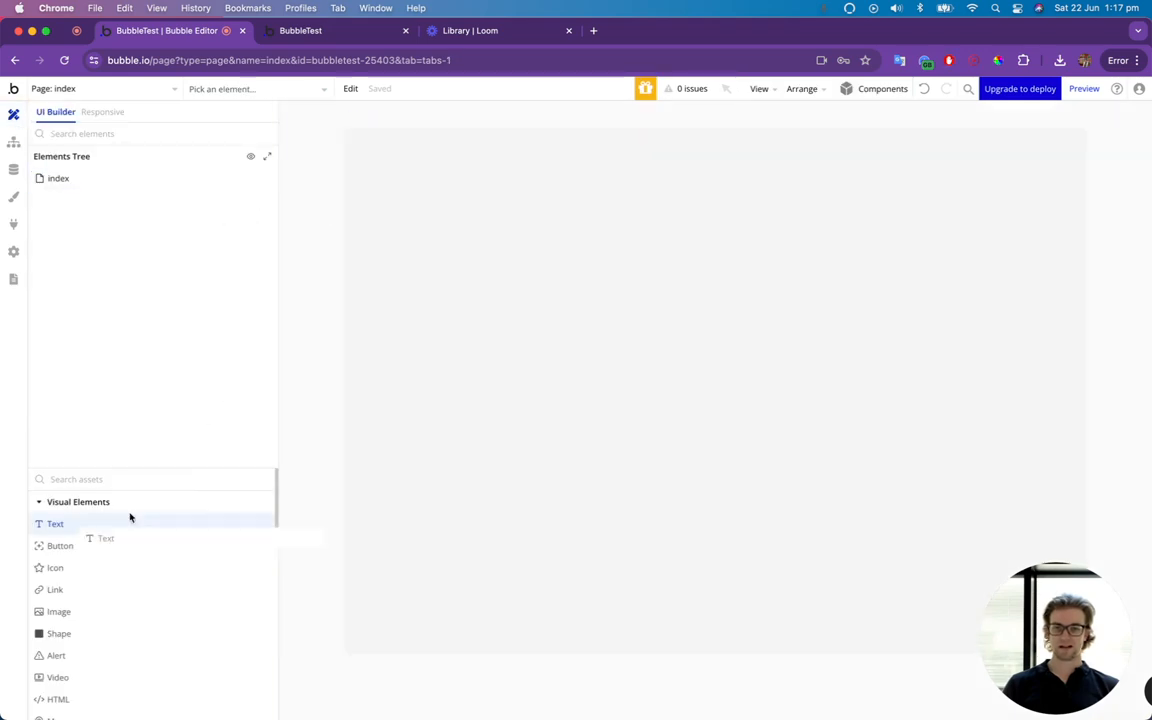
drag(502, 341, 538, 349)
text(H)
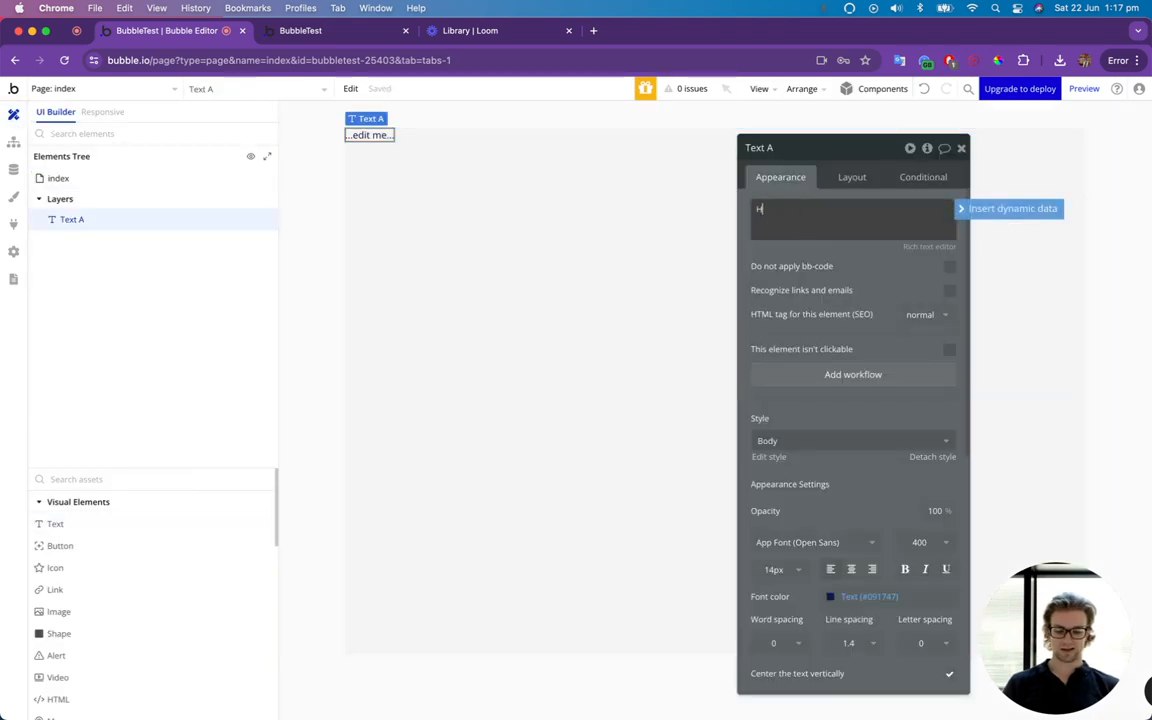
text(ello)
click(1010, 208)
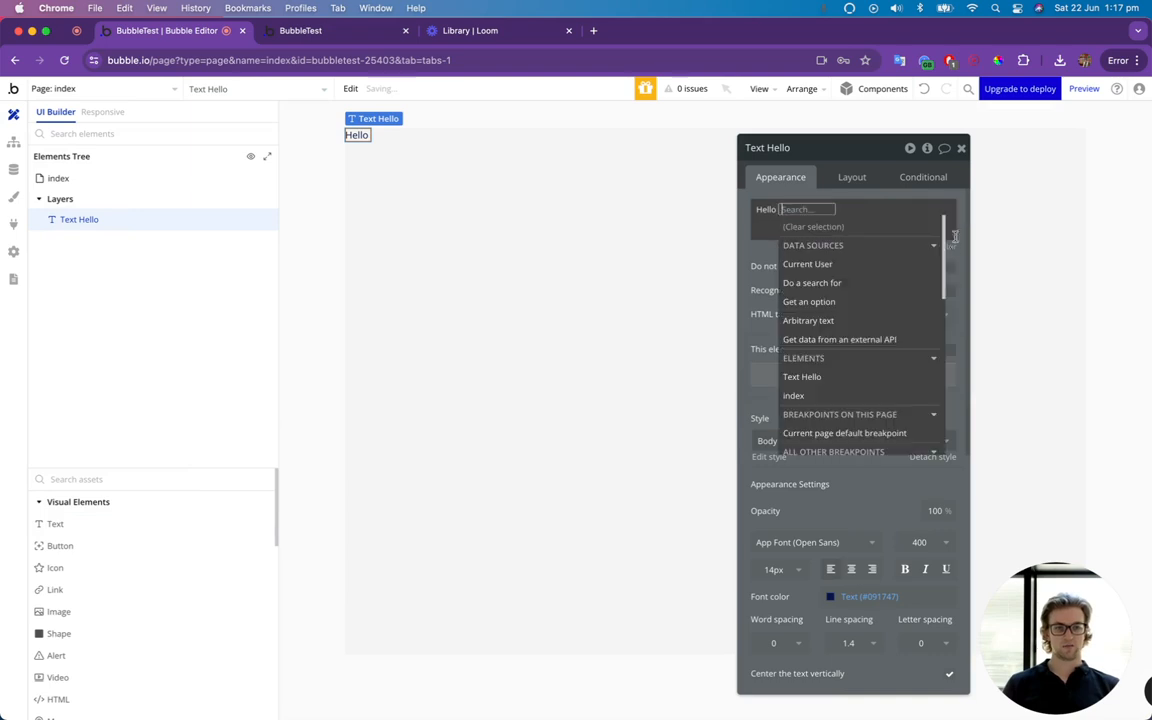
click(830, 264)
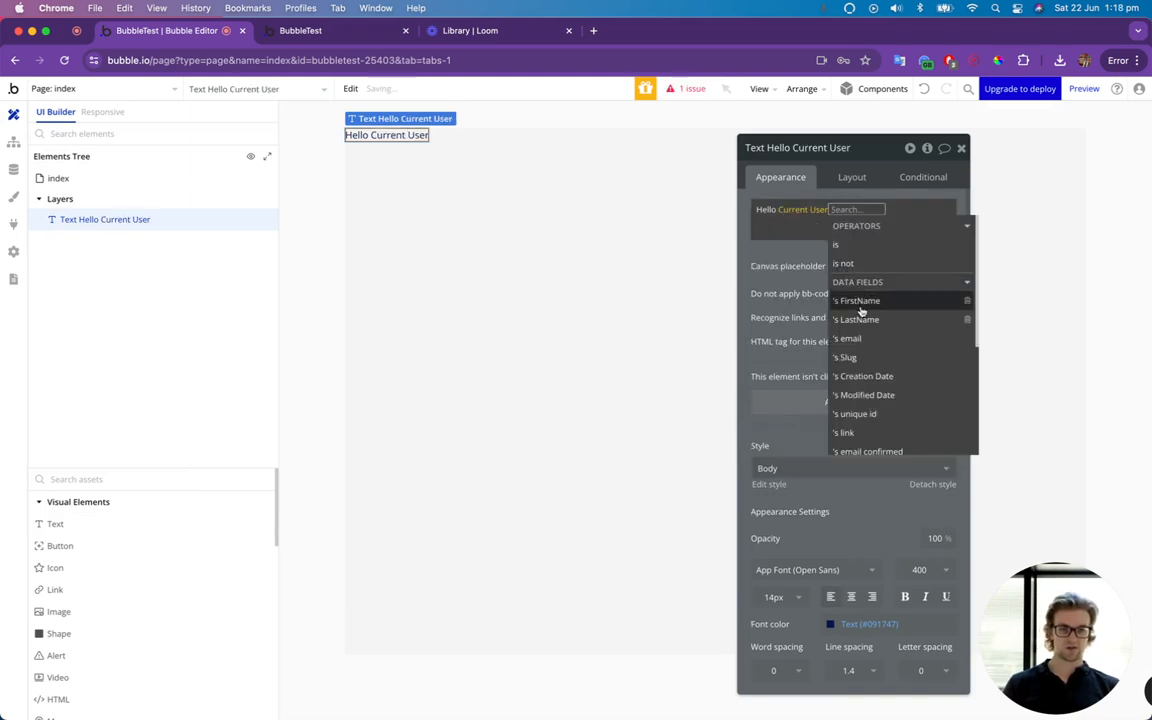
click(855, 298)
click(788, 267)
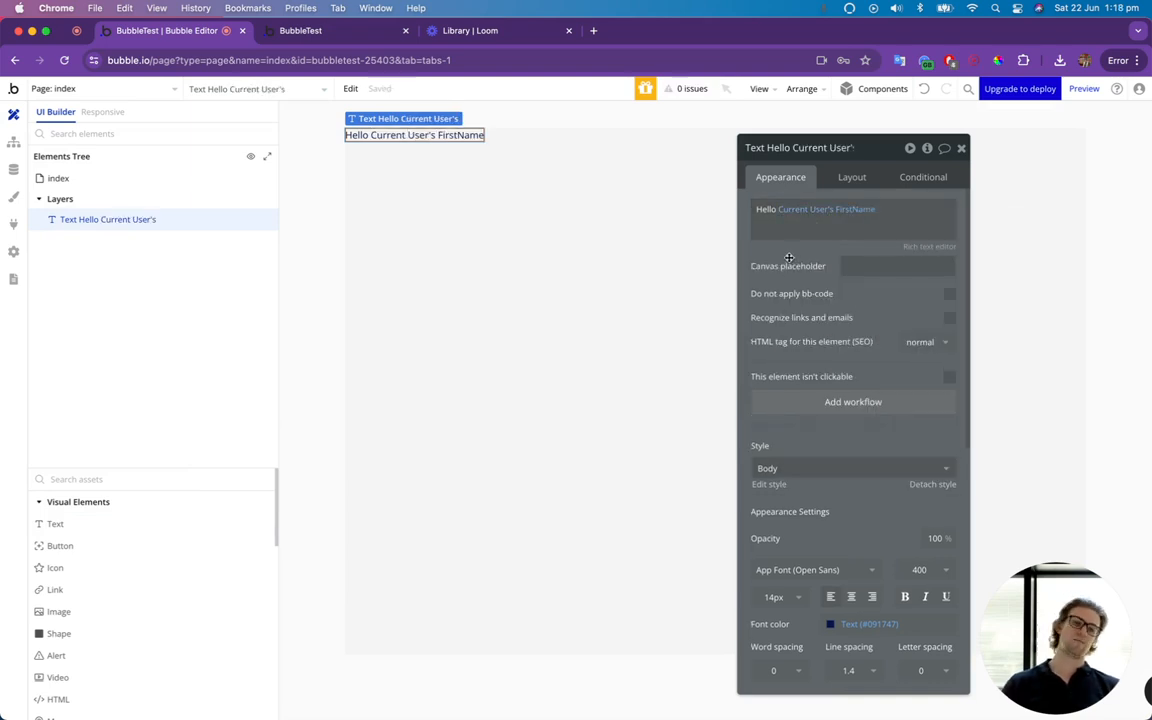
click(961, 149)
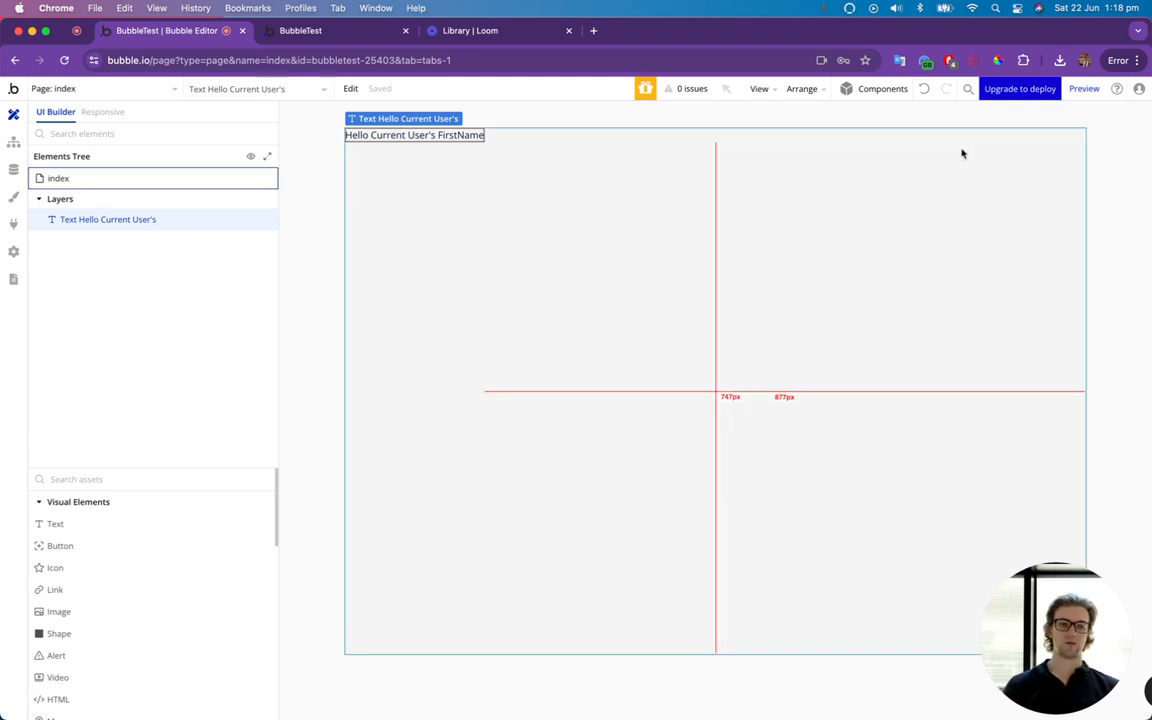
Return to the signup page's workflows and review the "Go to page index" action in the Sign Up button's workflow.
click(82, 89)
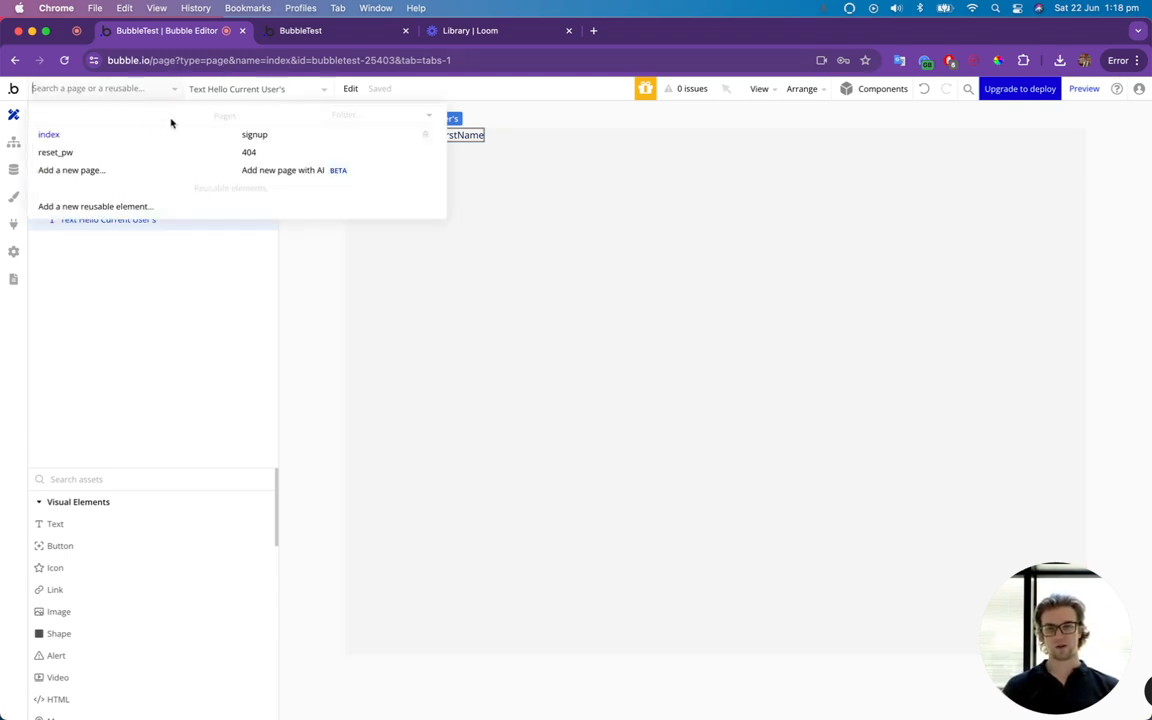
click(270, 135)
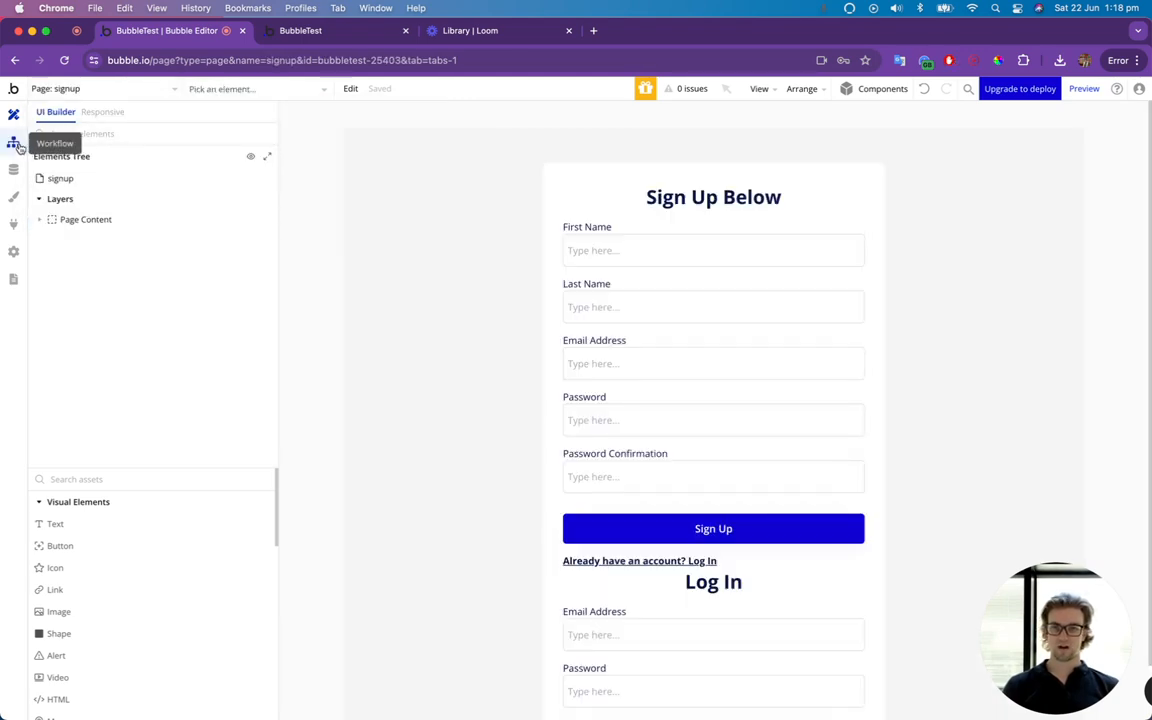
click(15, 143)
click(310, 190)
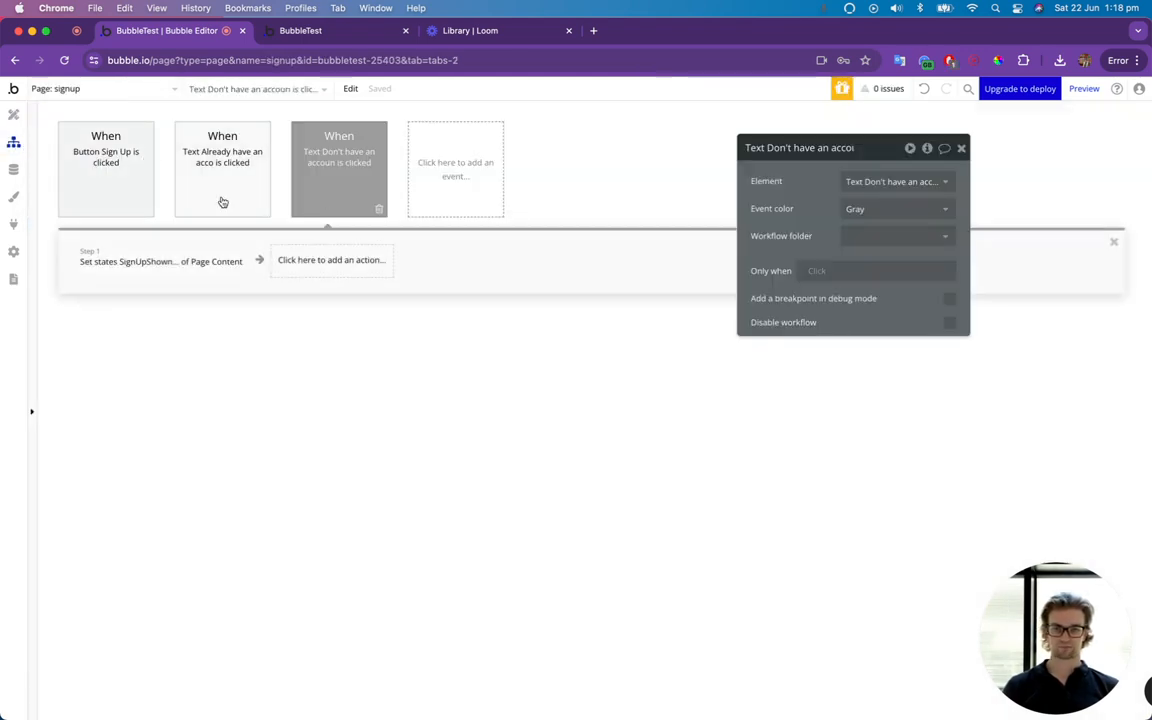
click(105, 178)
click(228, 271)
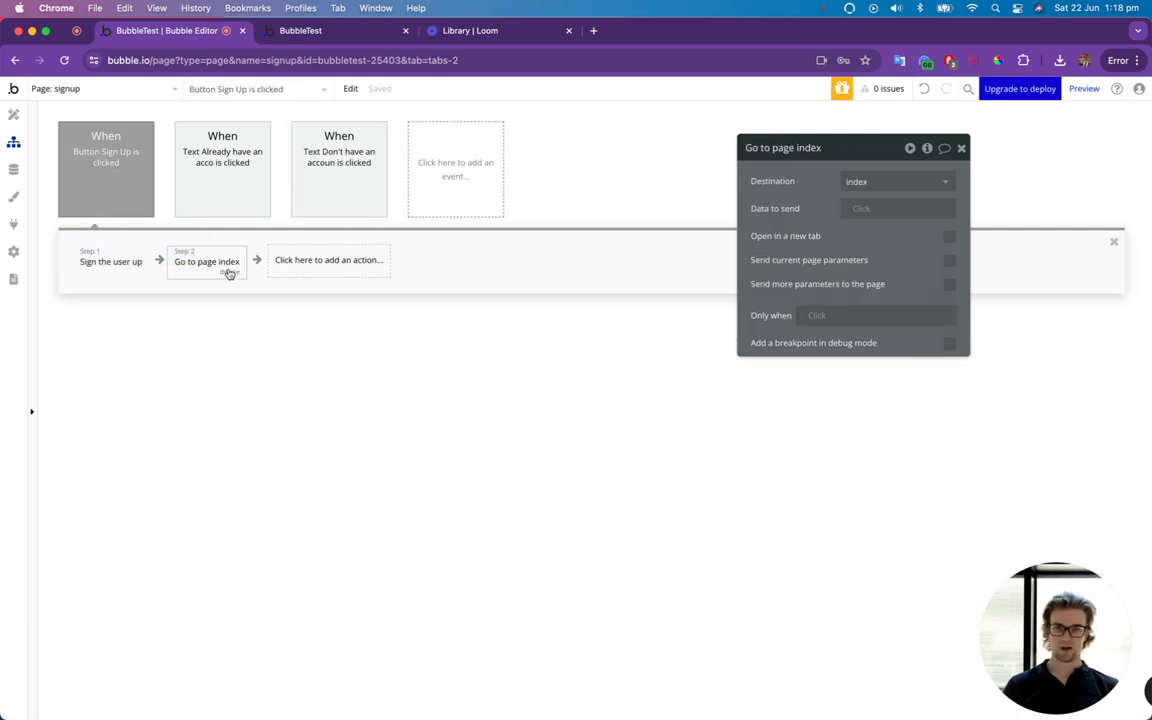
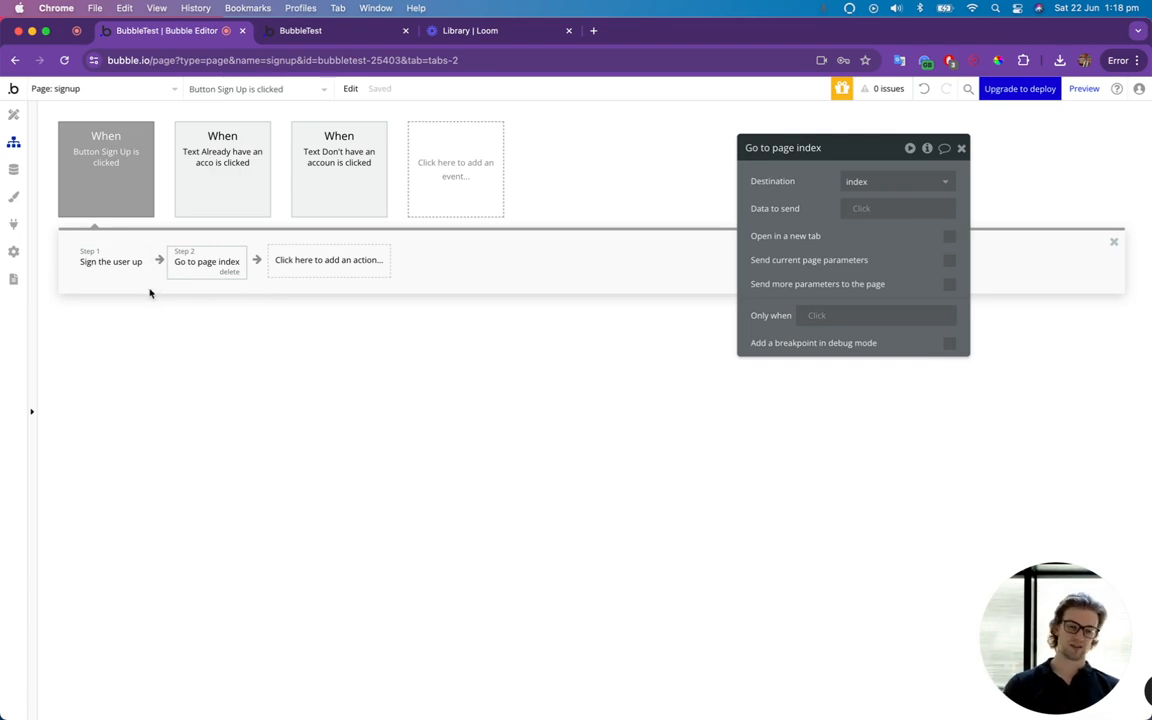
Restrict the "Go to page index" action to run only when Current User is logged in, and close its properties.
click(815, 315)
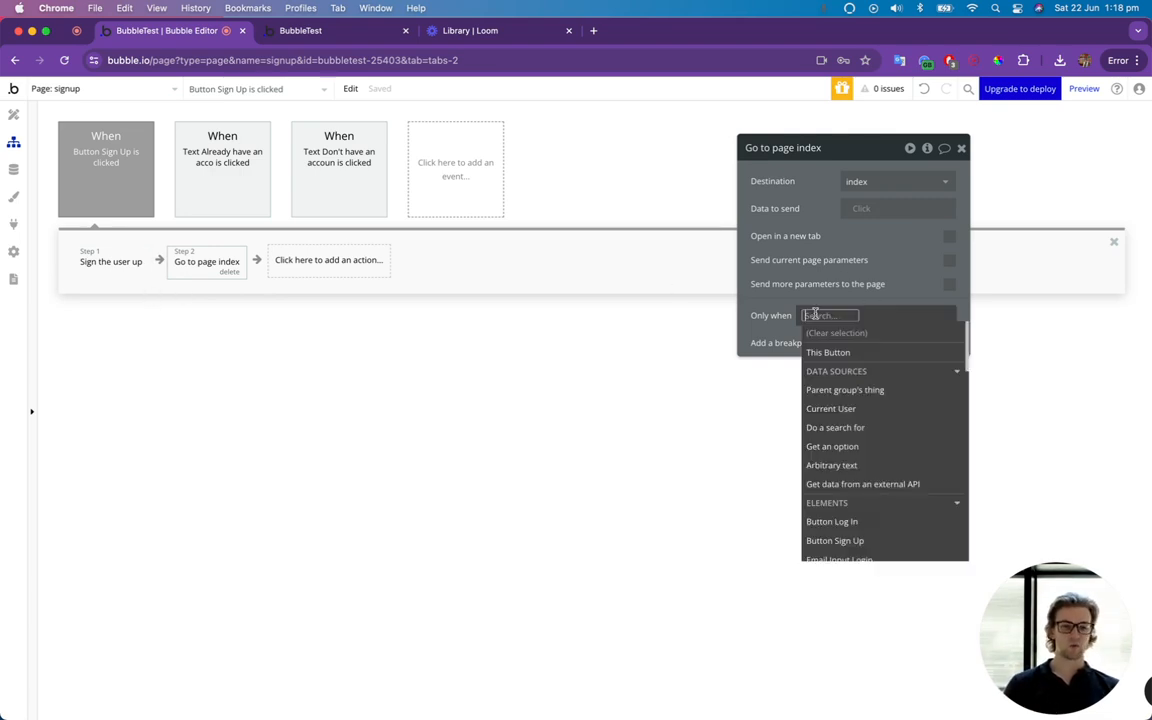
click(840, 408)
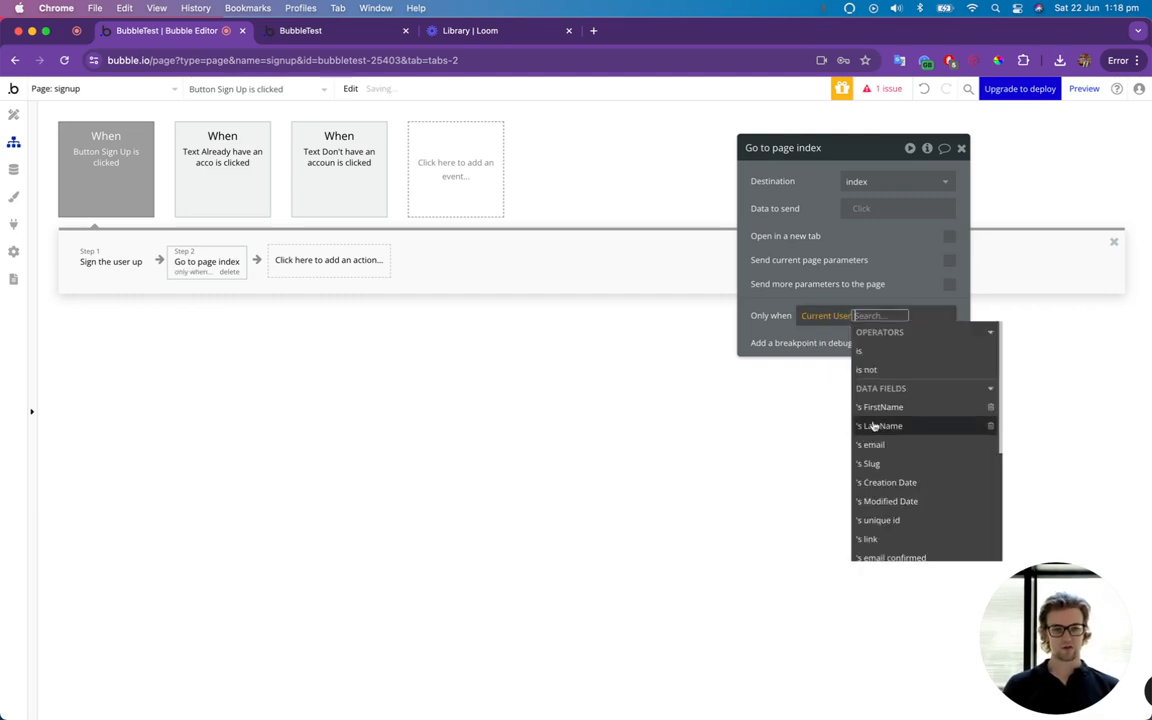
text(is lo)
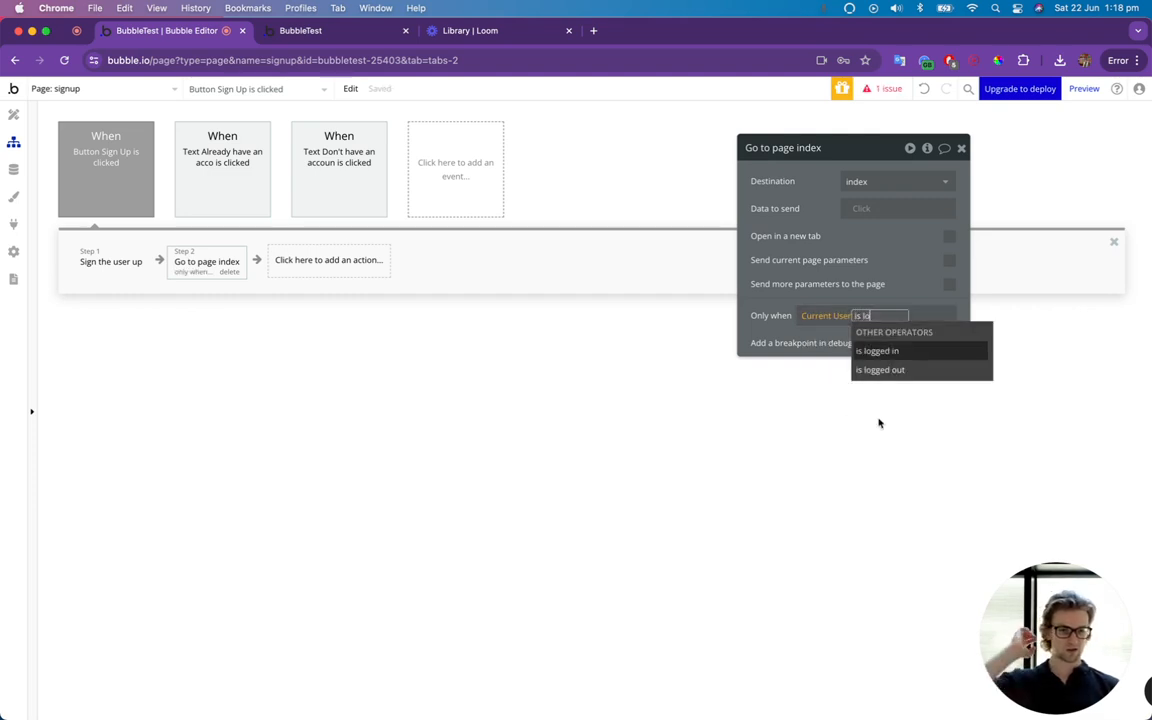
click(885, 351)
click(754, 326)
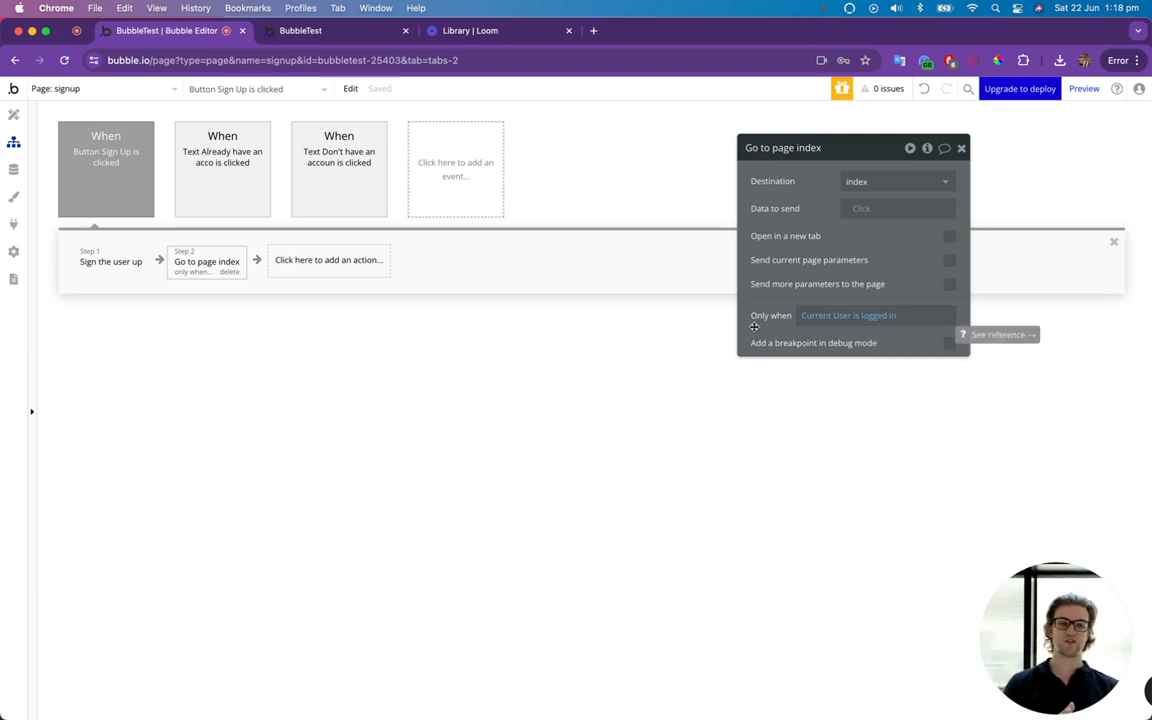
click(962, 149)
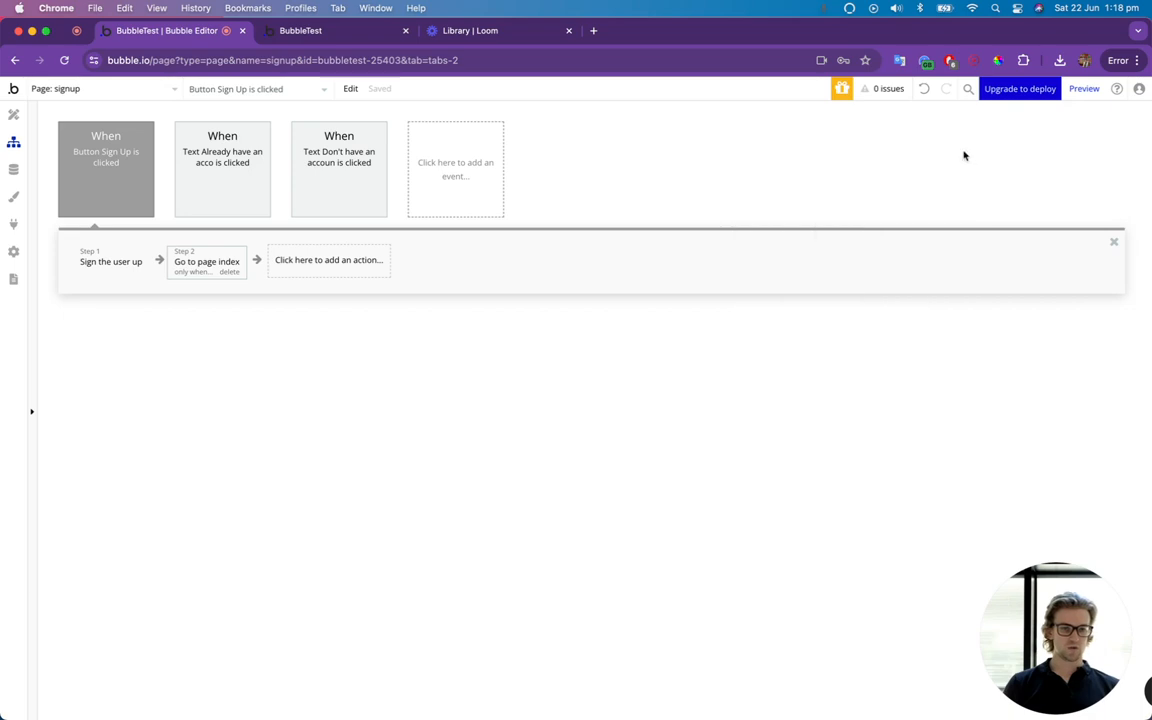
Fill in the first name, last name and email address on the previewed signup page's Sign Up form.
click(310, 36)
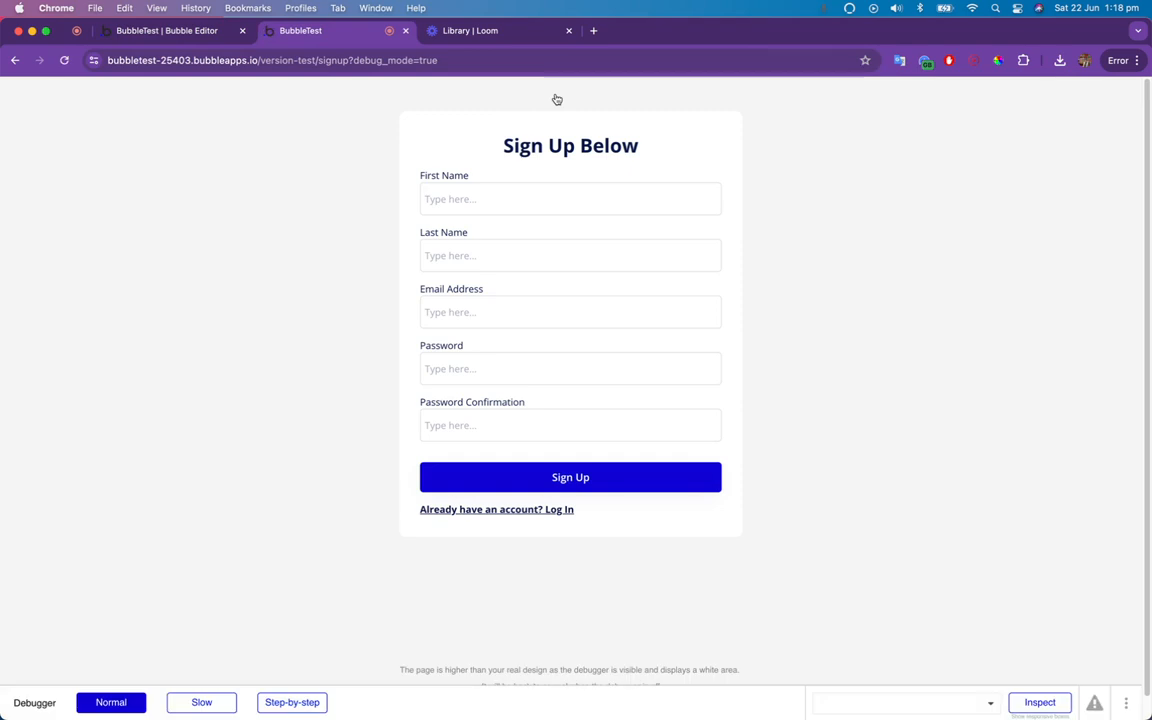
click(552, 198)
text(Matt)
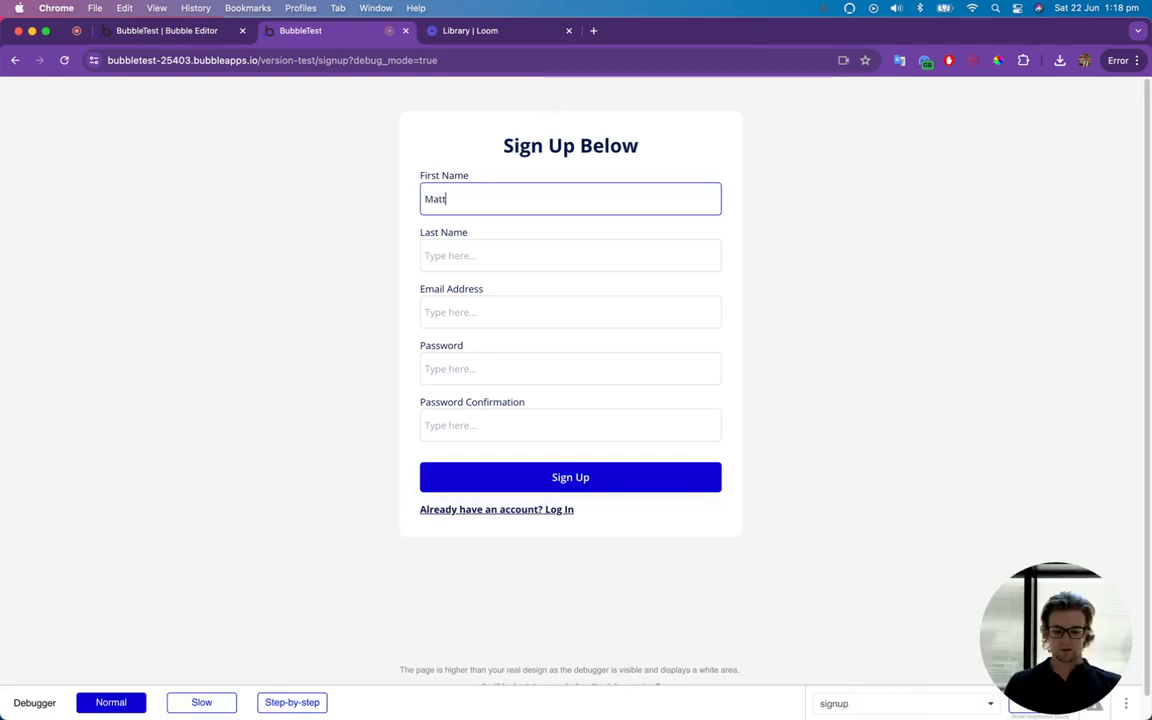
key(Tab)
text(Test)
key(Tab)
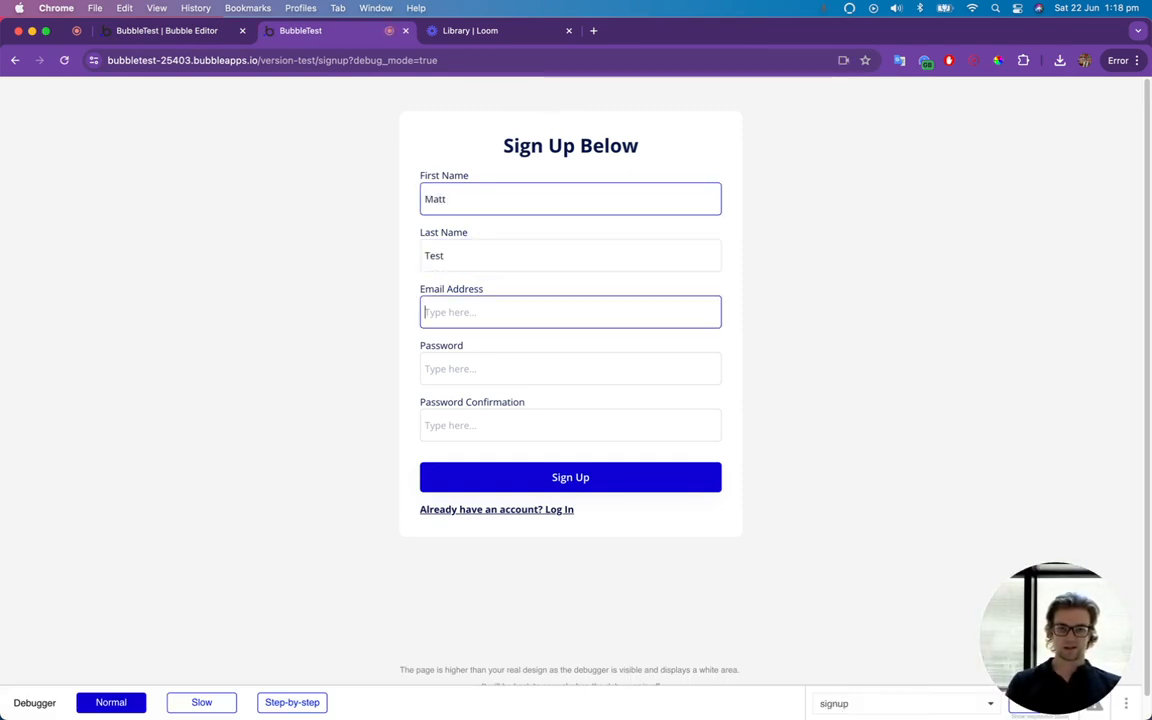
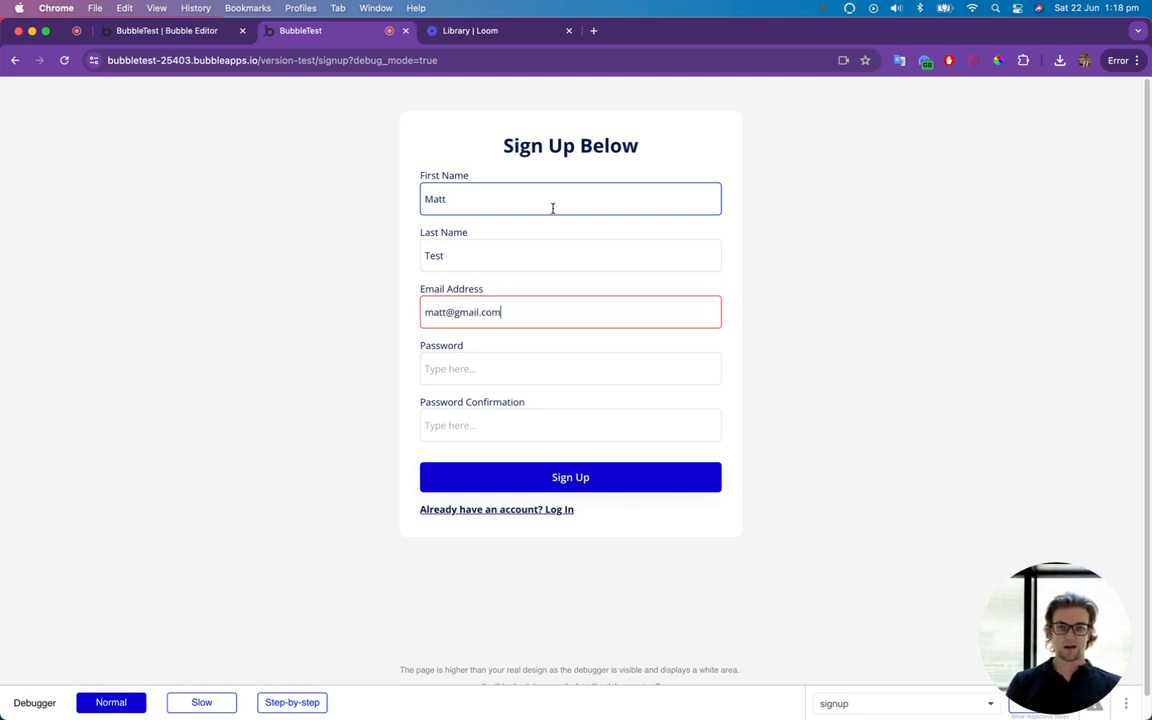
Enter the account password and its confirmation, submit the sign-up form, and dismiss the browser's password warning.
click(512, 364)
text(12345)
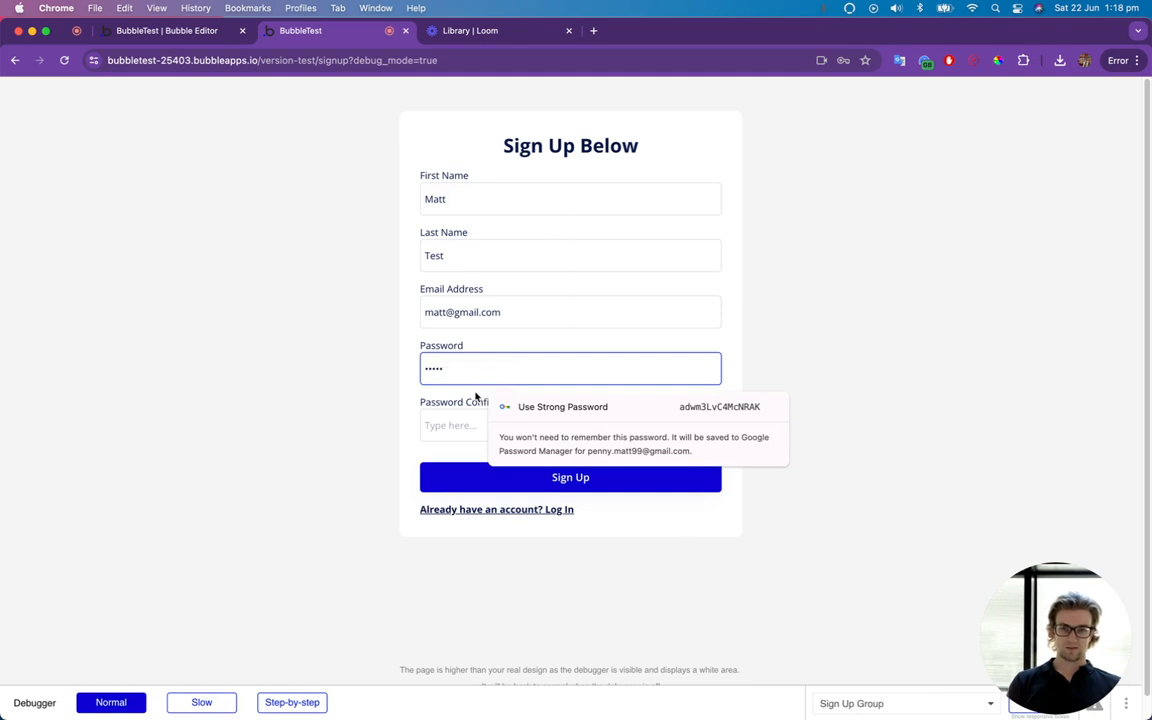
key(Tab)
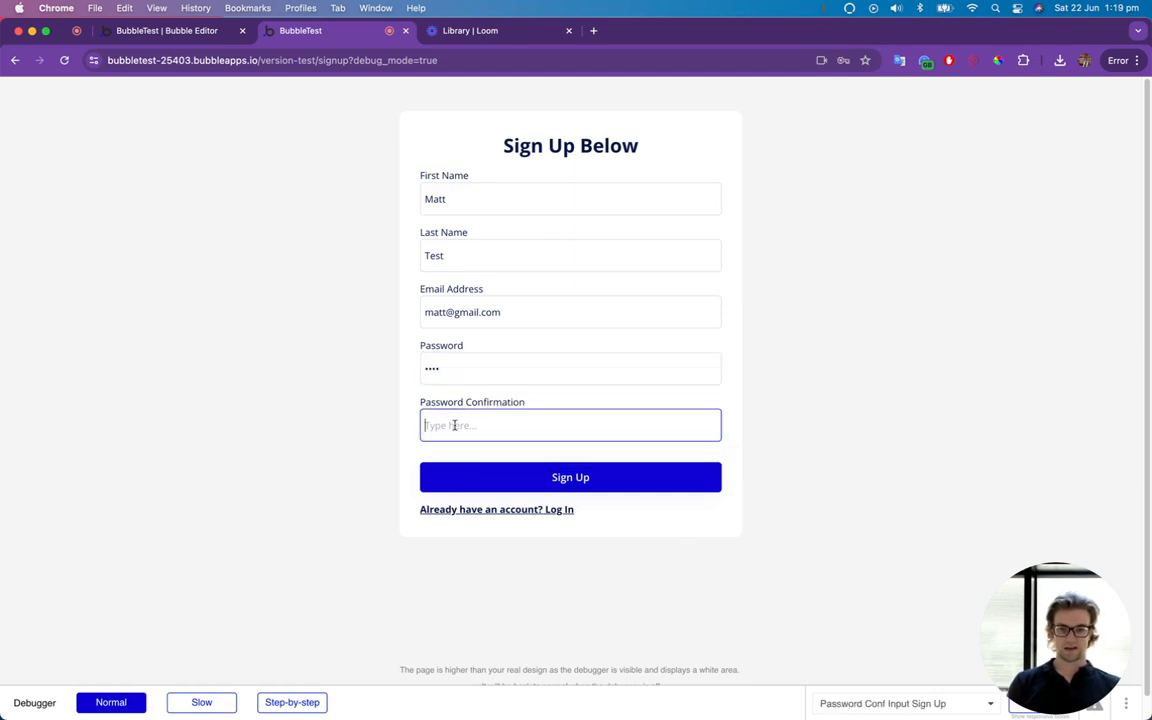
text(1234)
click(475, 484)
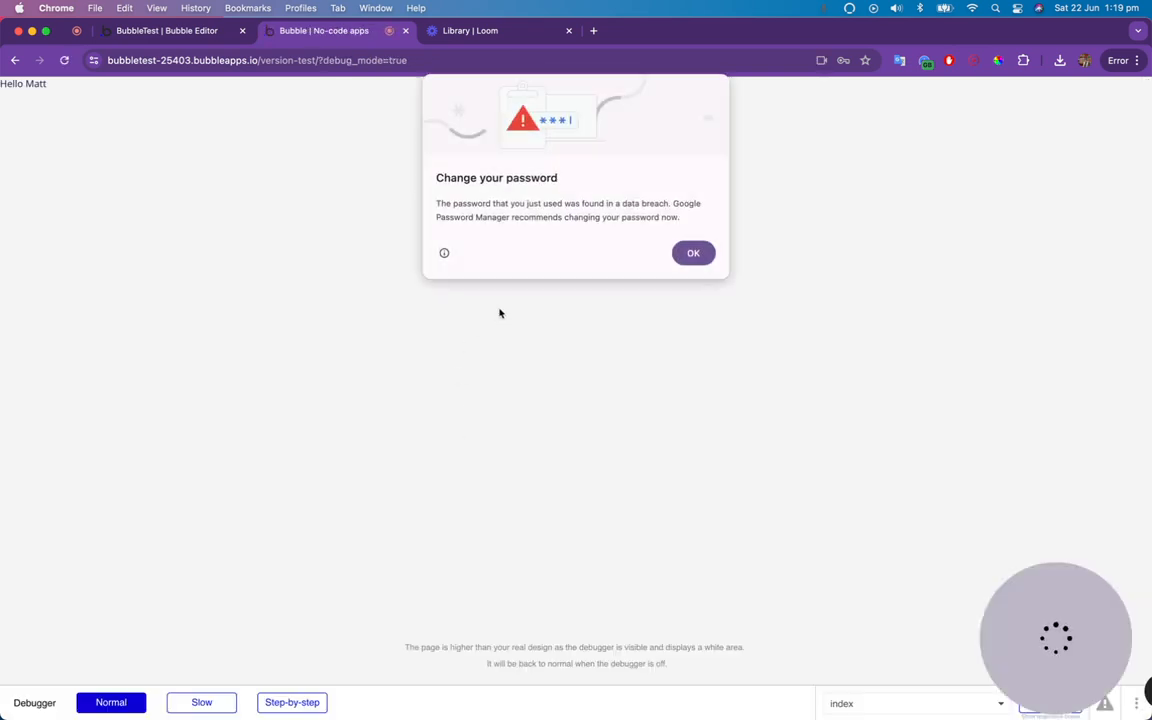
click(696, 259)
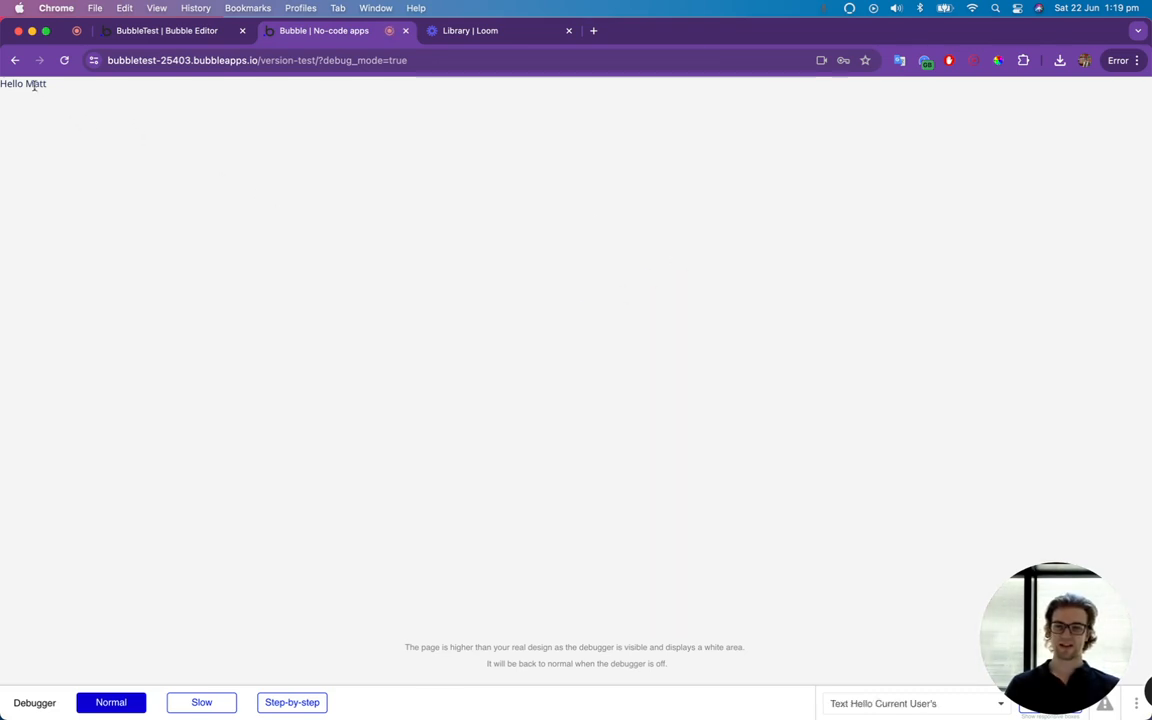
Check the greeting on the index page and the refreshed All Users entries in the app data.
drag(12, 86, 56, 101)
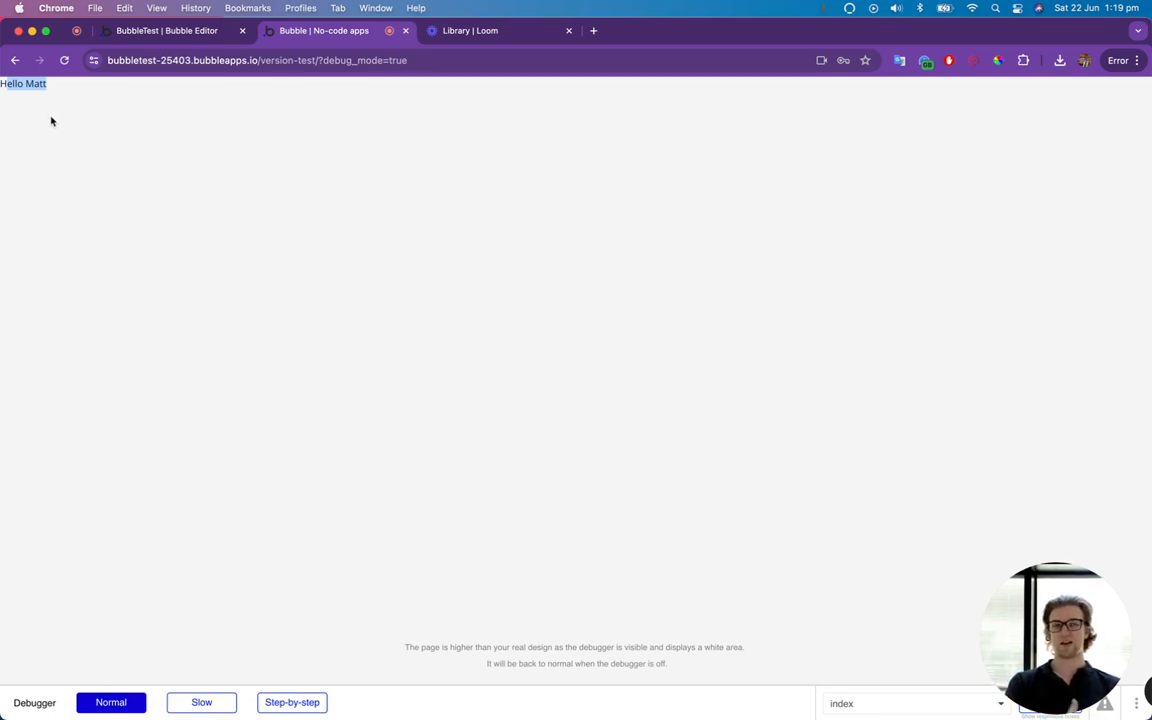
click(166, 29)
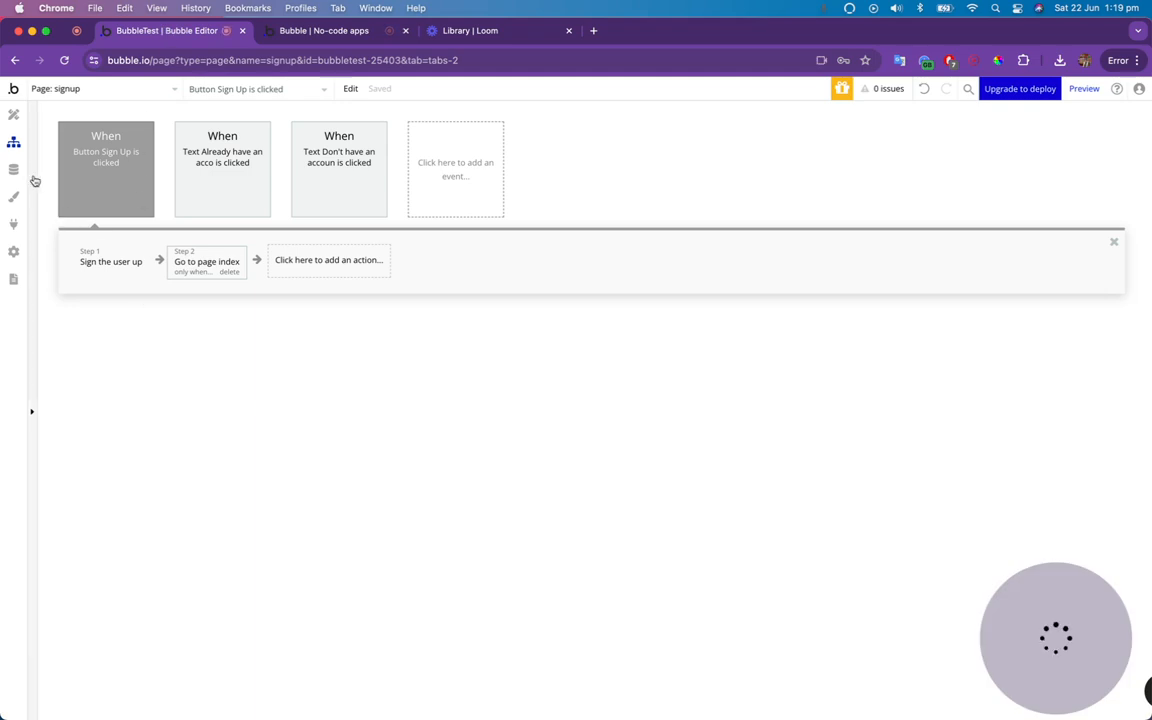
click(15, 172)
click(246, 145)
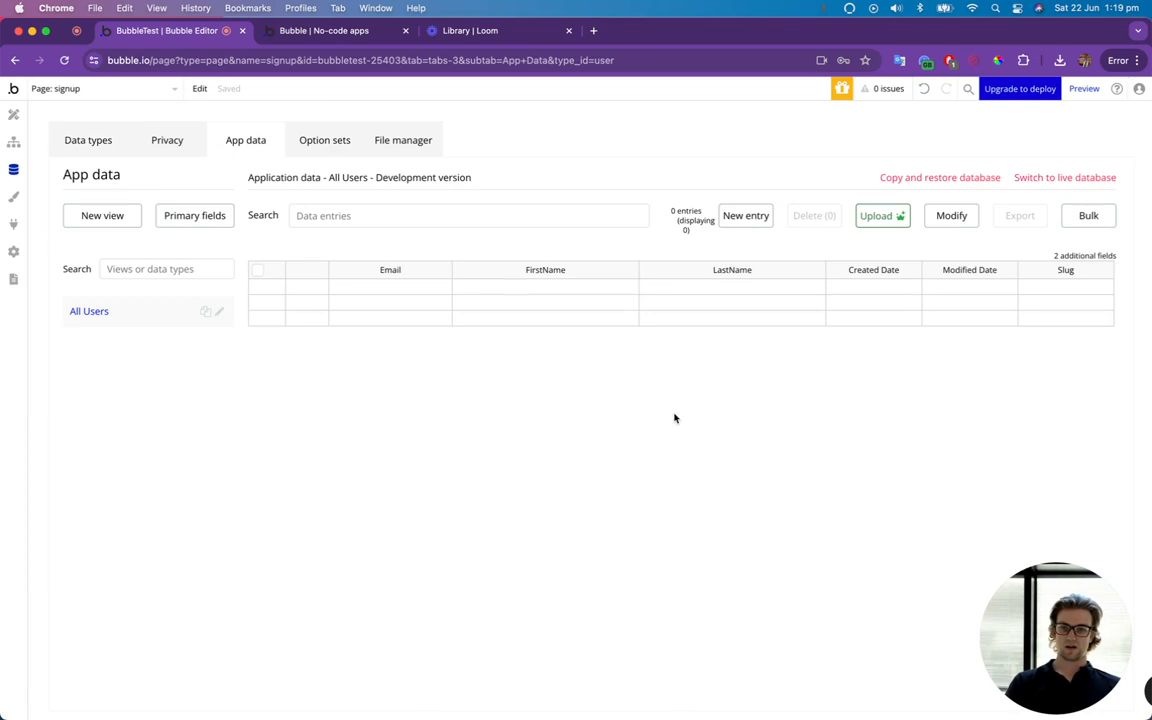
click(64, 61)
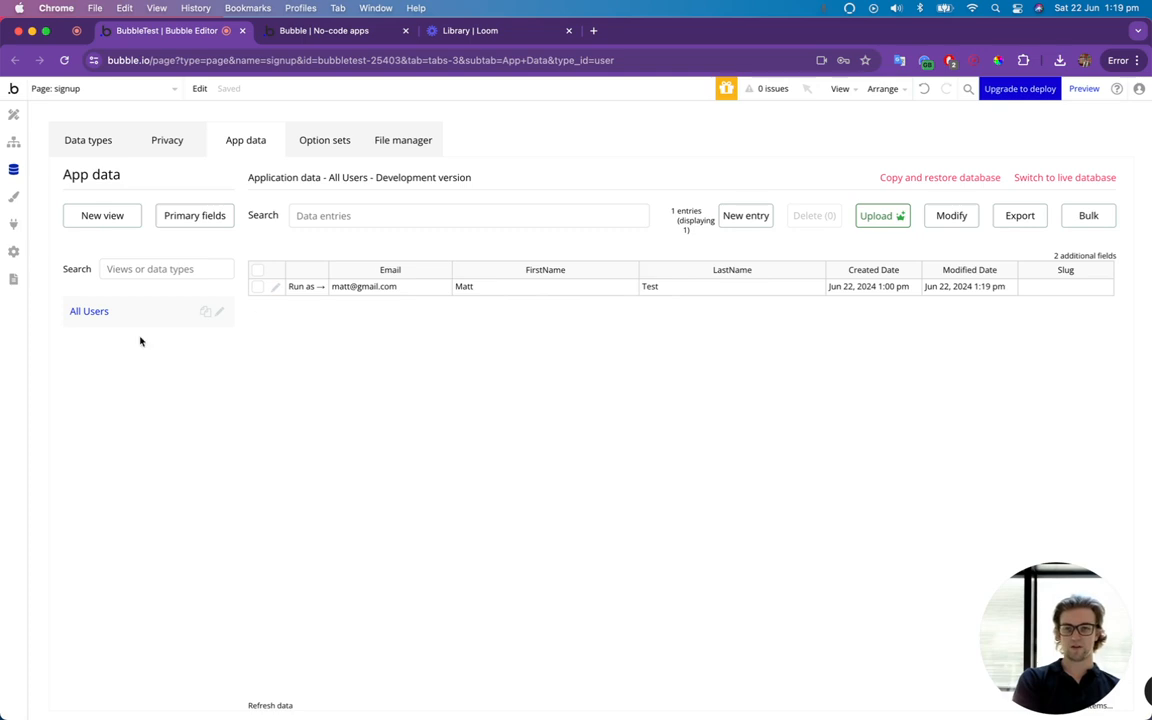
click(300, 36)
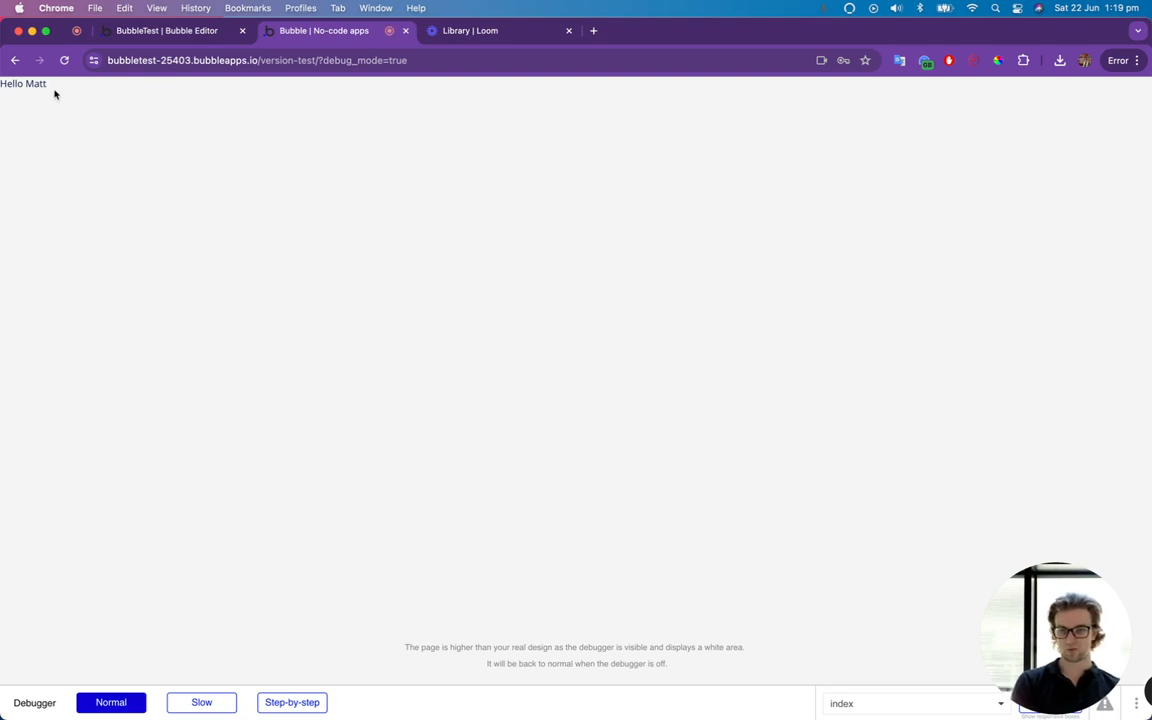
click(152, 34)
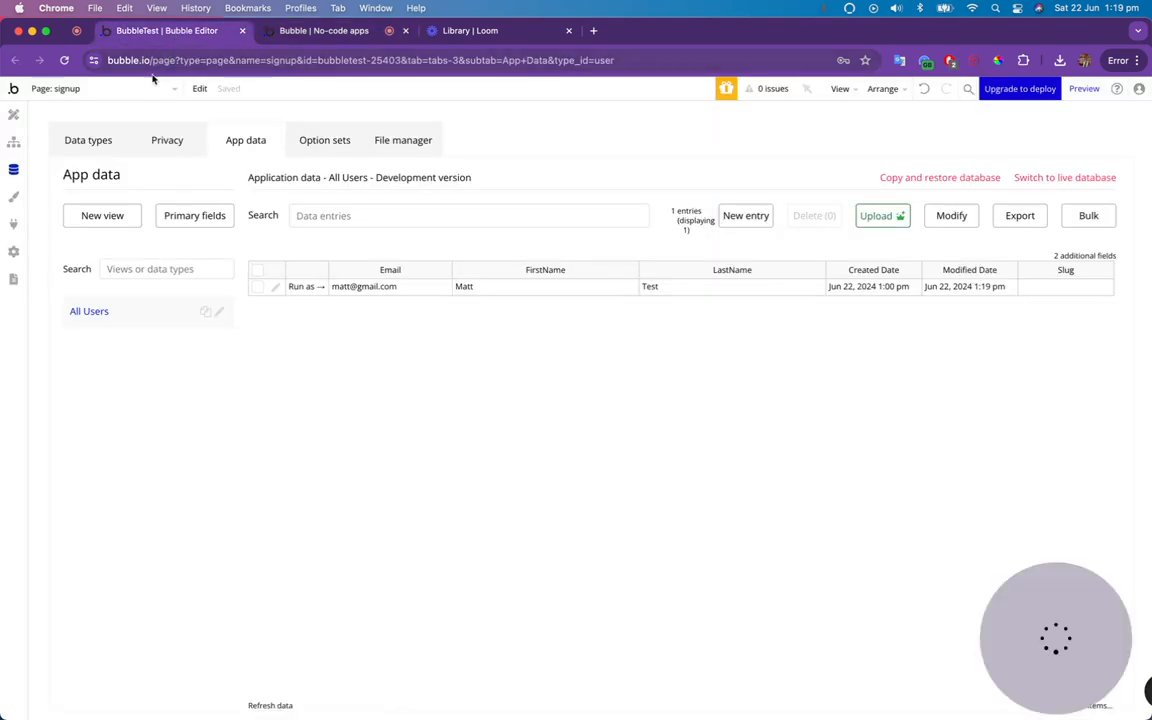
Create a workflow for the Log In button on the signup page with a "Log the user in" action.
click(16, 116)
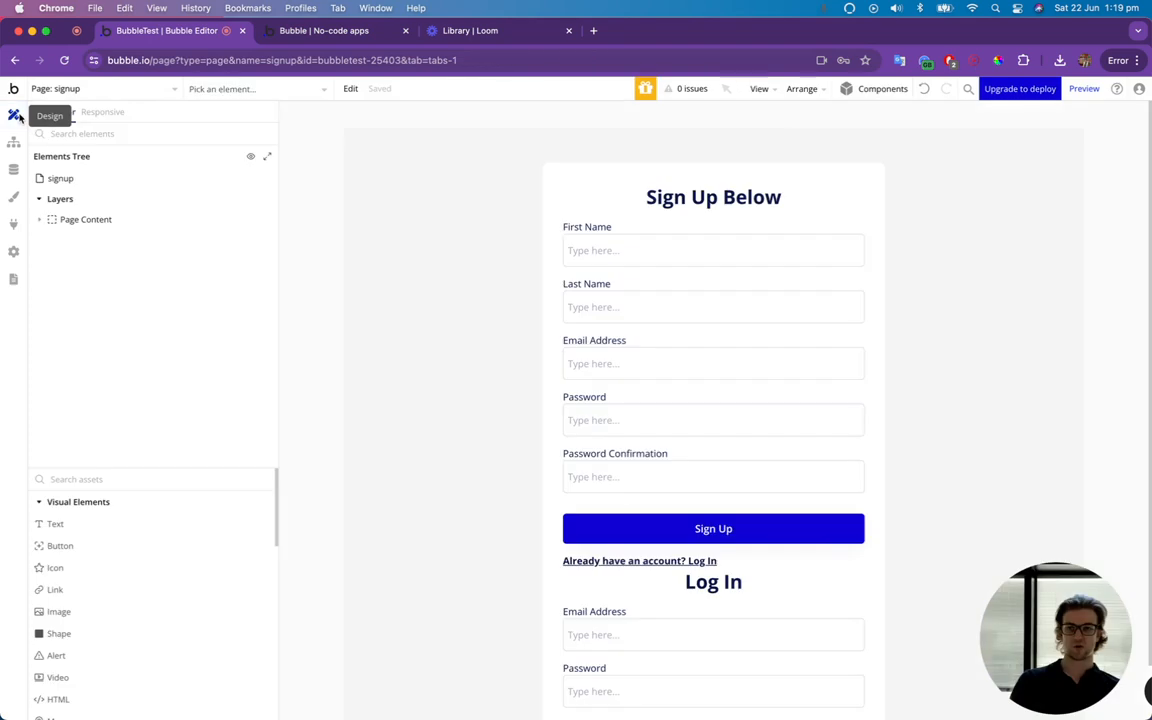
scroll(663, 442, down, 2)
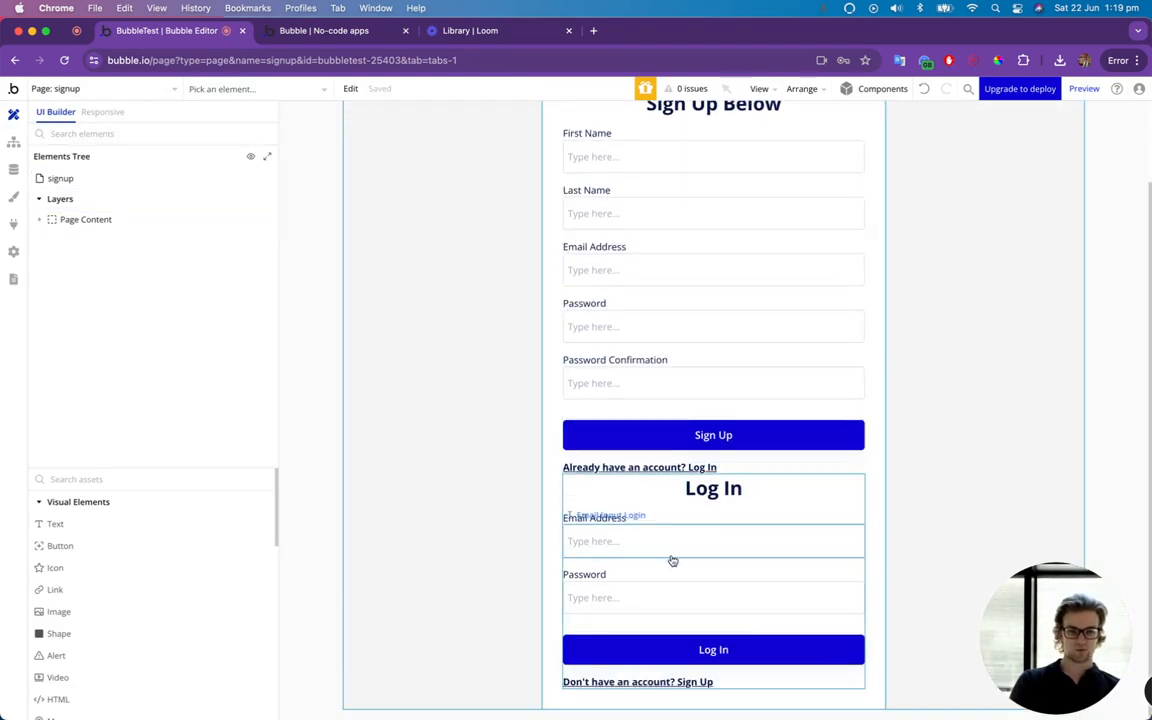
click(738, 649)
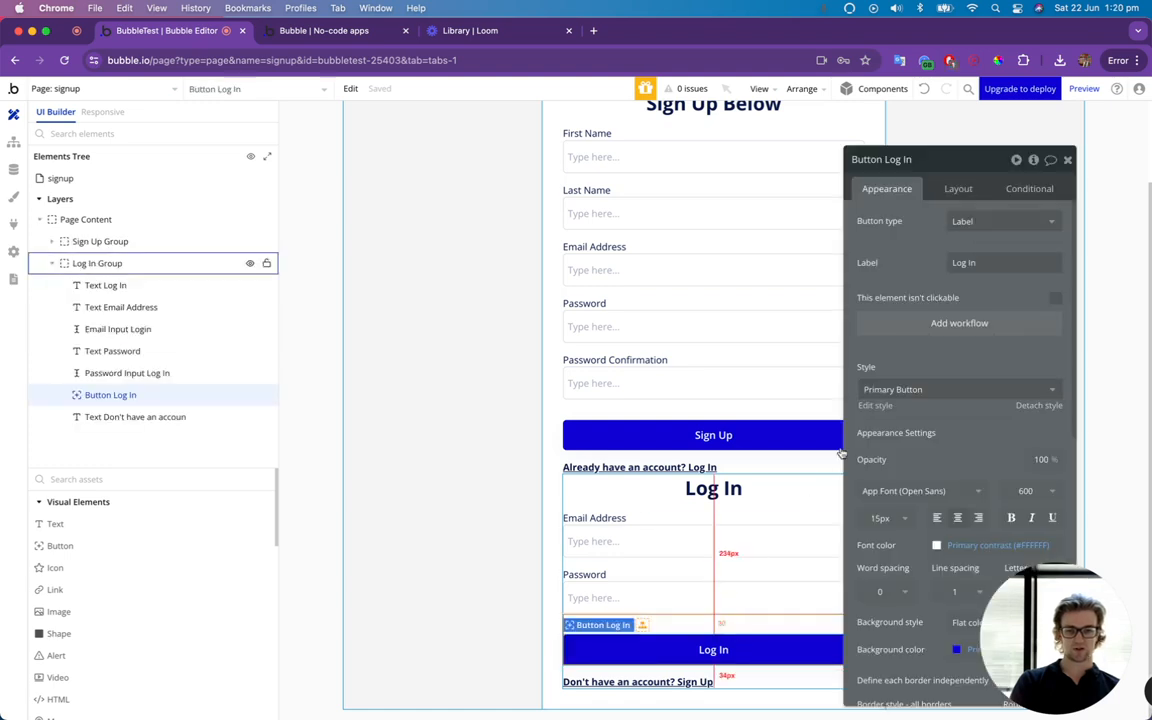
click(921, 323)
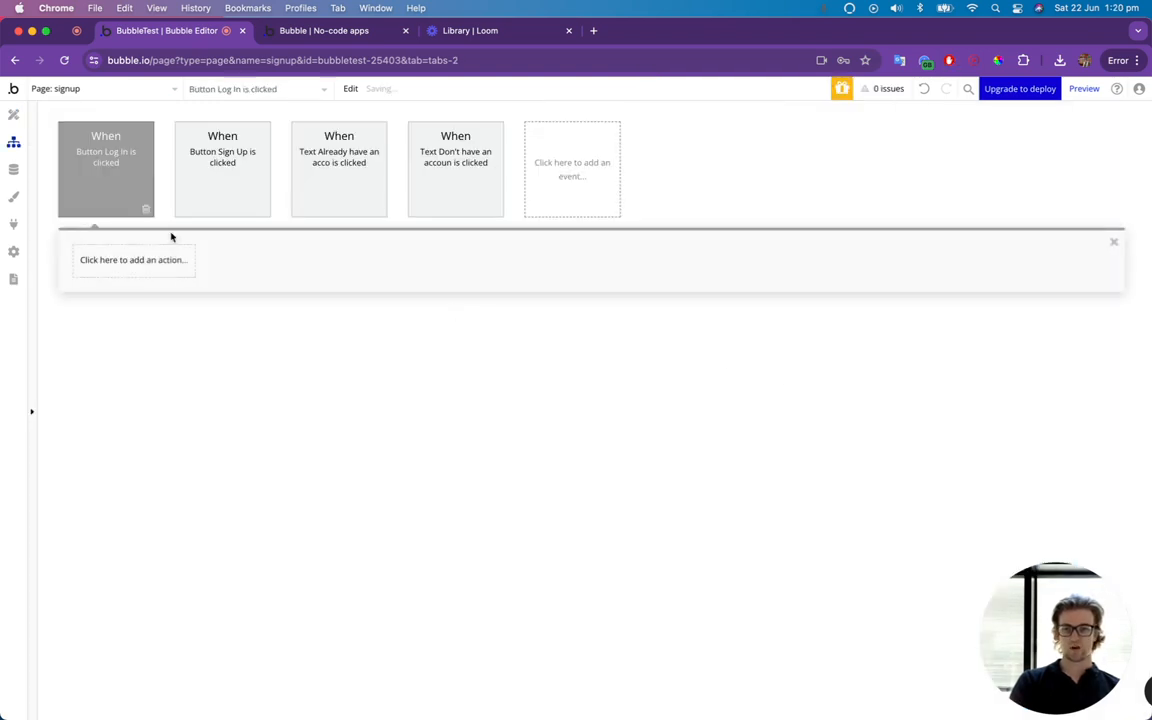
click(141, 261)
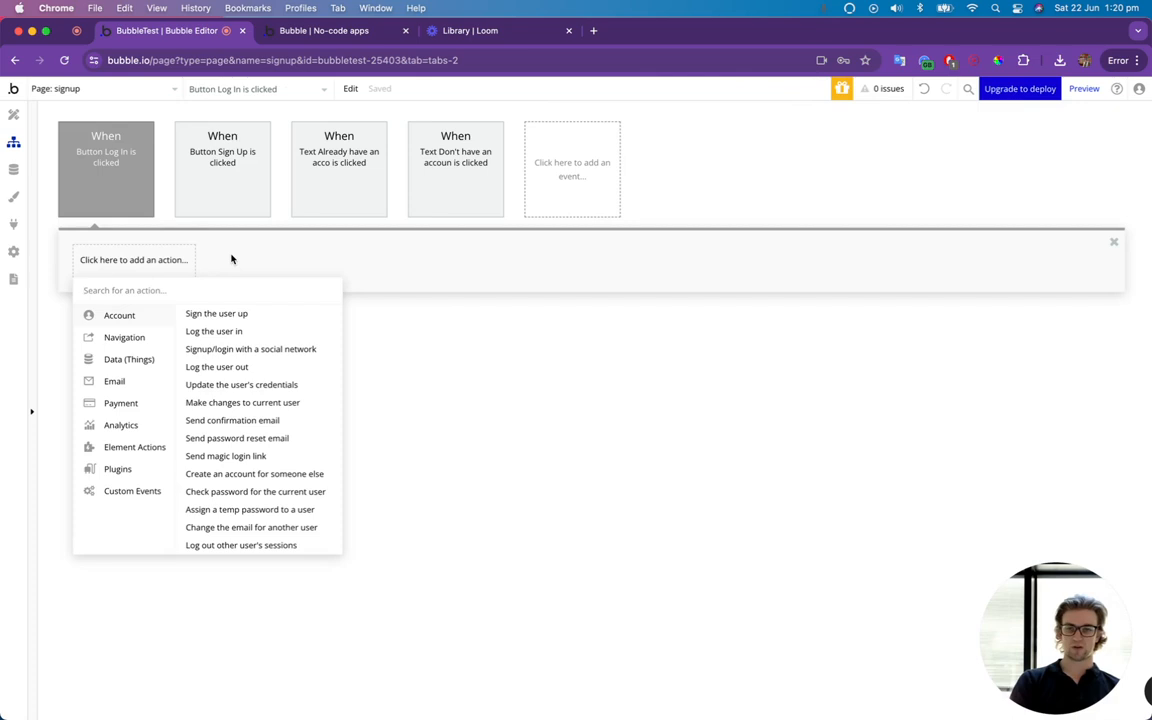
text(log)
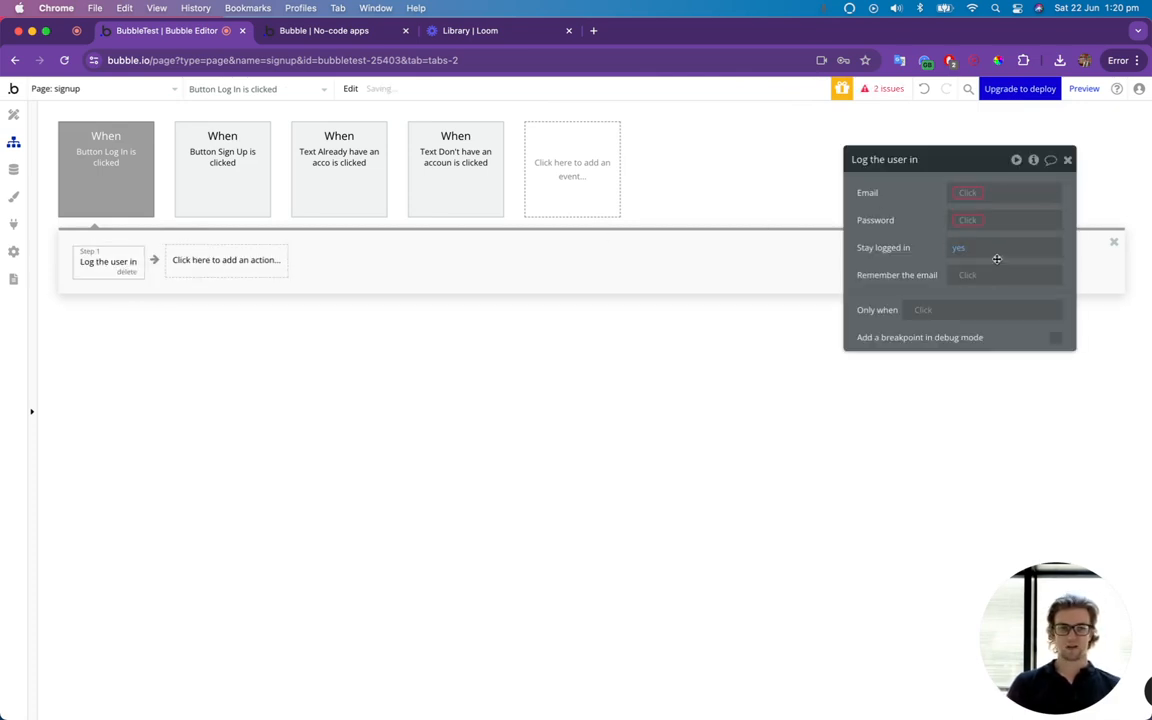
Set the log-in action's Email to Email Input Login's value.
click(970, 192)
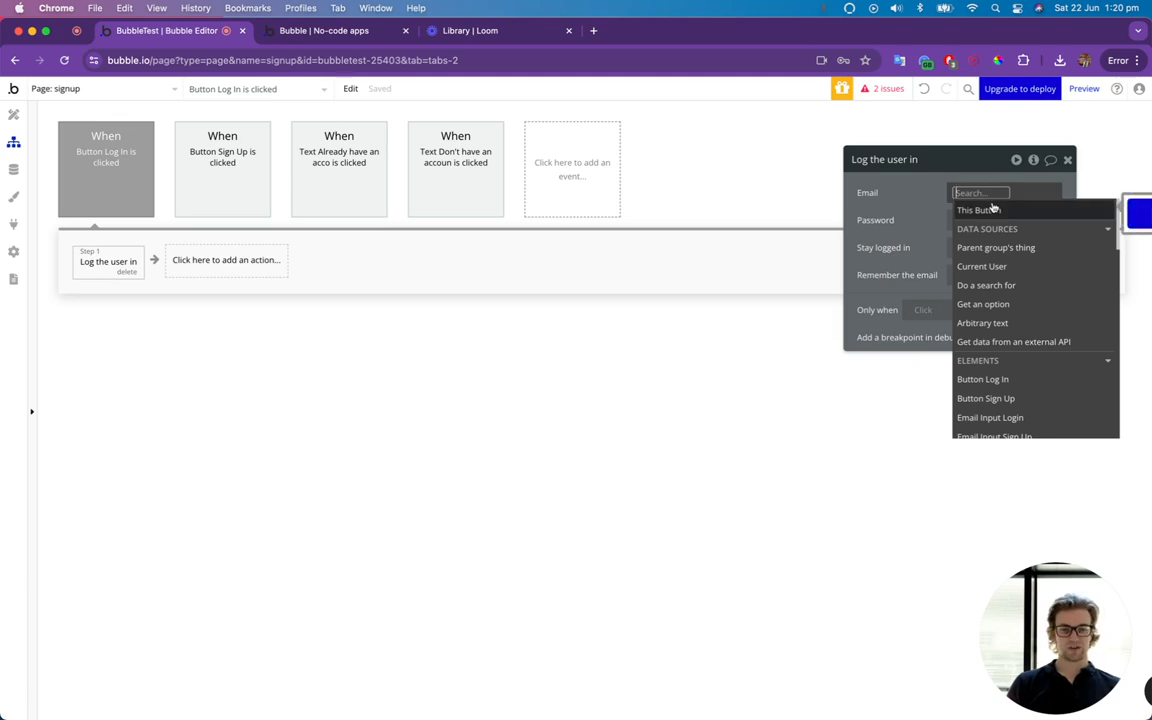
text(email)
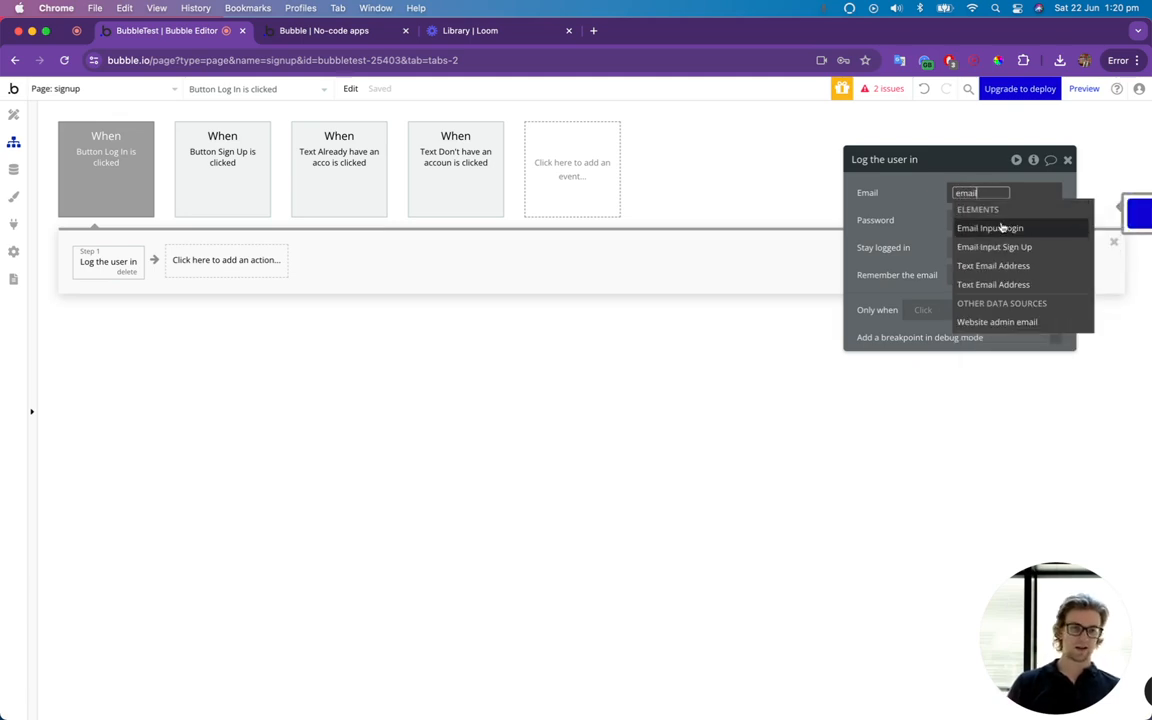
click(1003, 227)
click(1004, 243)
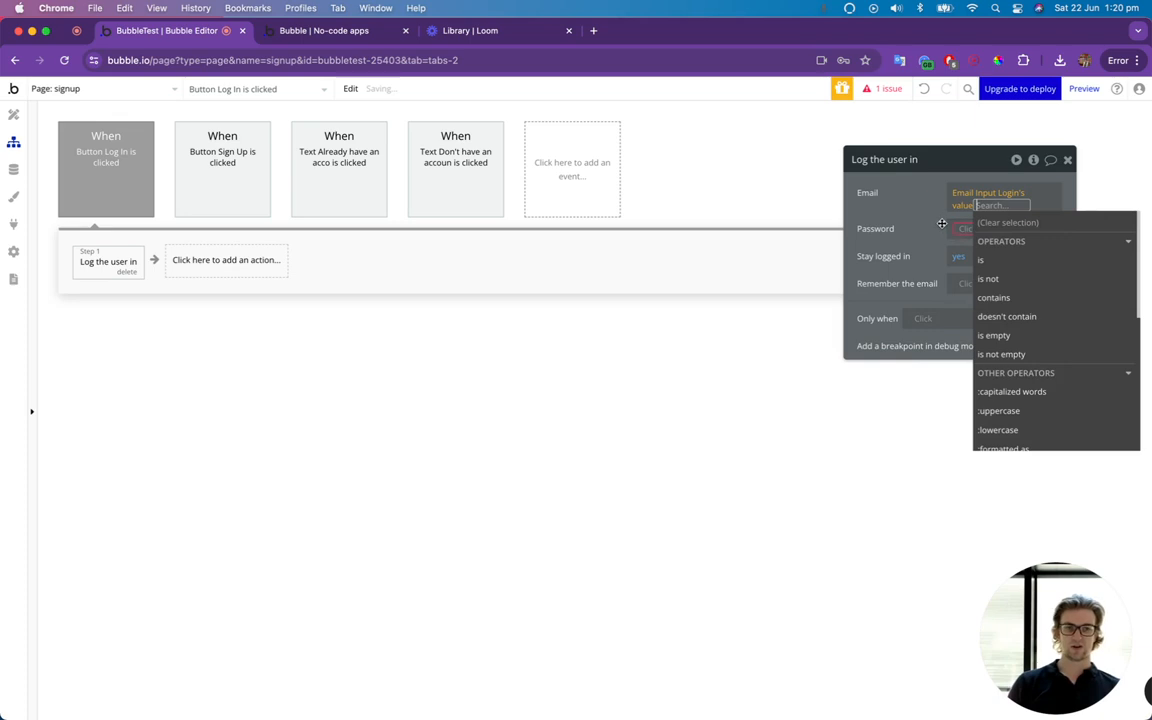
click(962, 225)
Set the log-in action's Password to Password Input Log In's value and Remember the email to "yes".
click(970, 221)
text(passwo)
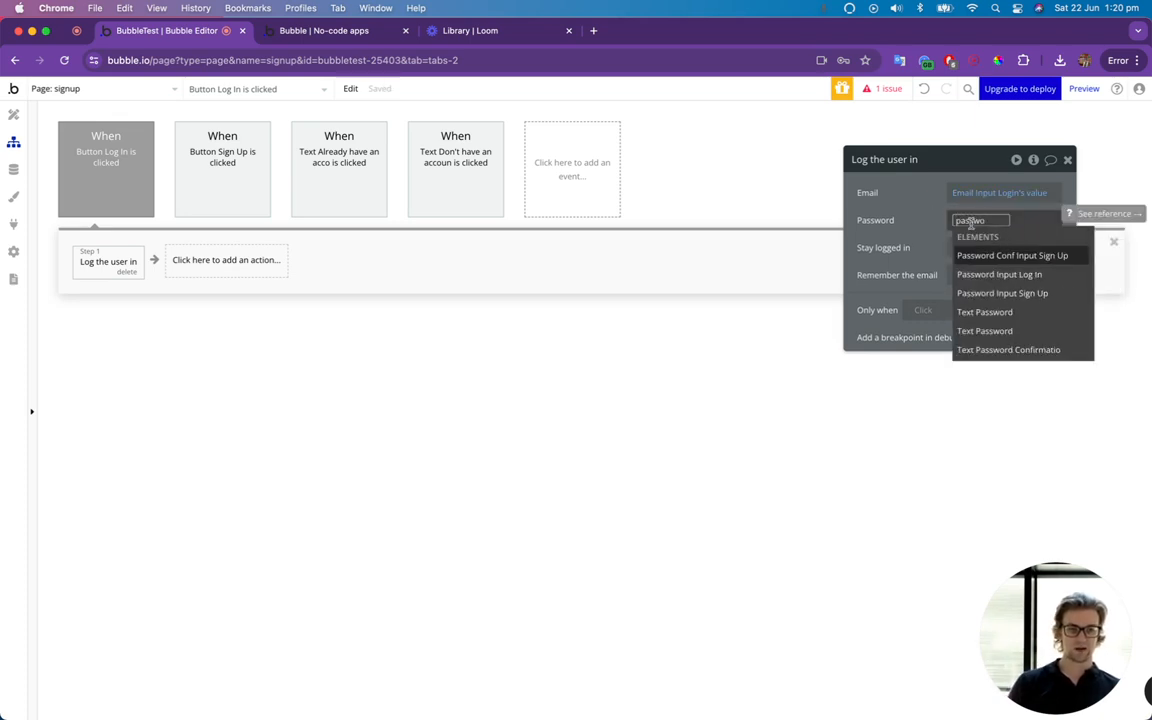
click(990, 274)
click(977, 272)
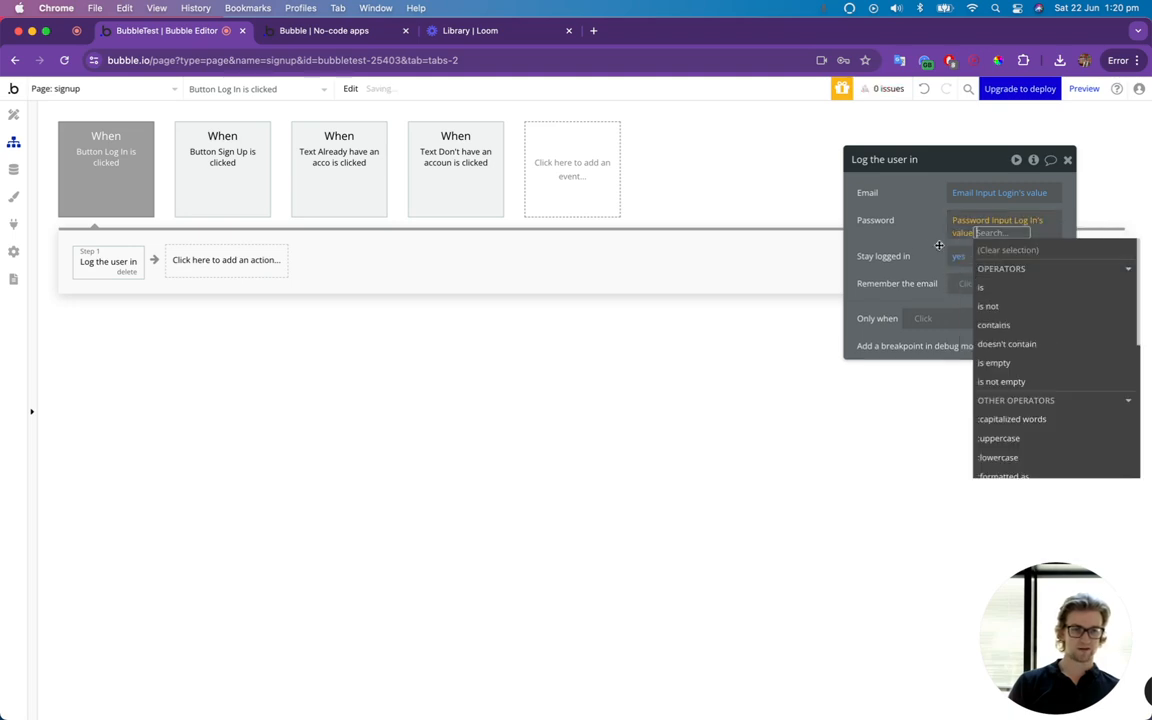
click(926, 245)
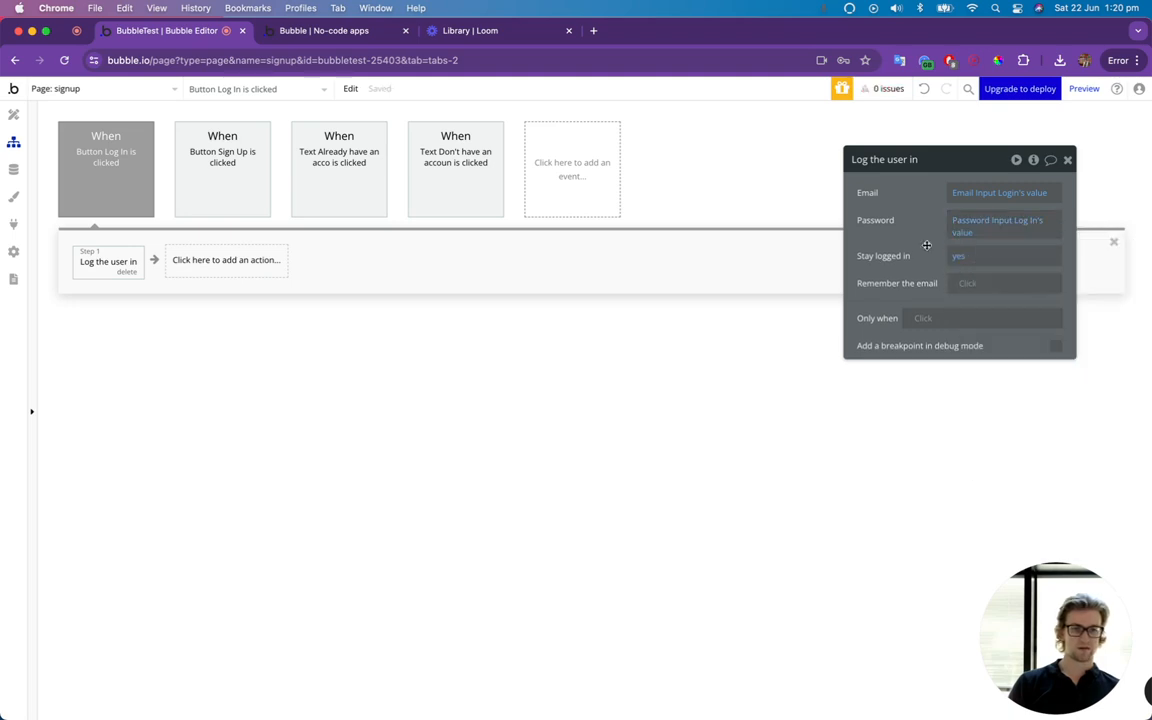
click(971, 285)
click(972, 357)
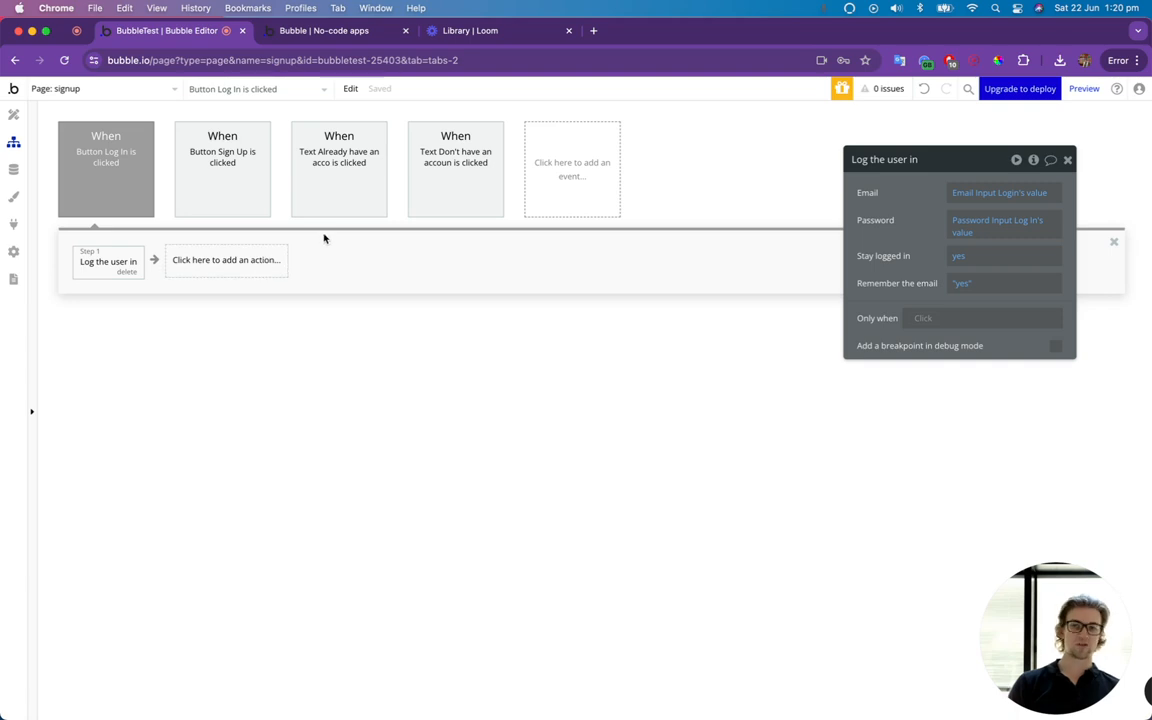
Copy the "Go to page index" action from the Sign Up button's workflow and paste it after "Log the user in" in the Log In button's workflow.
click(441, 204)
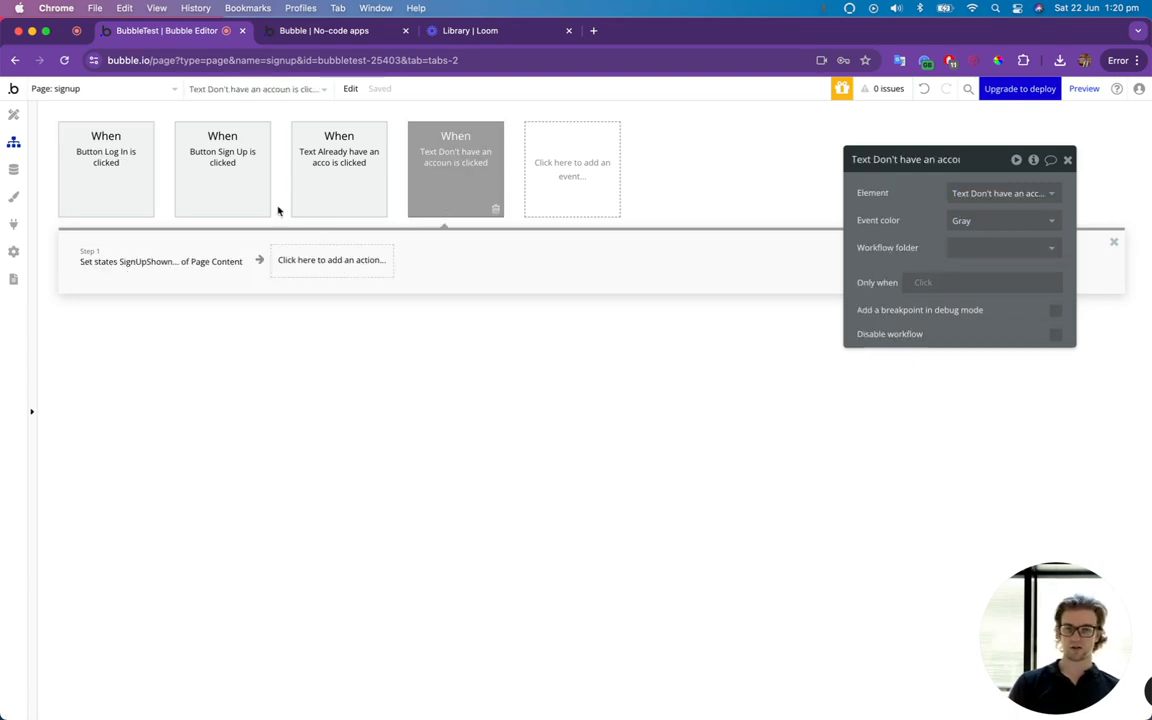
click(237, 175)
right_click(208, 264)
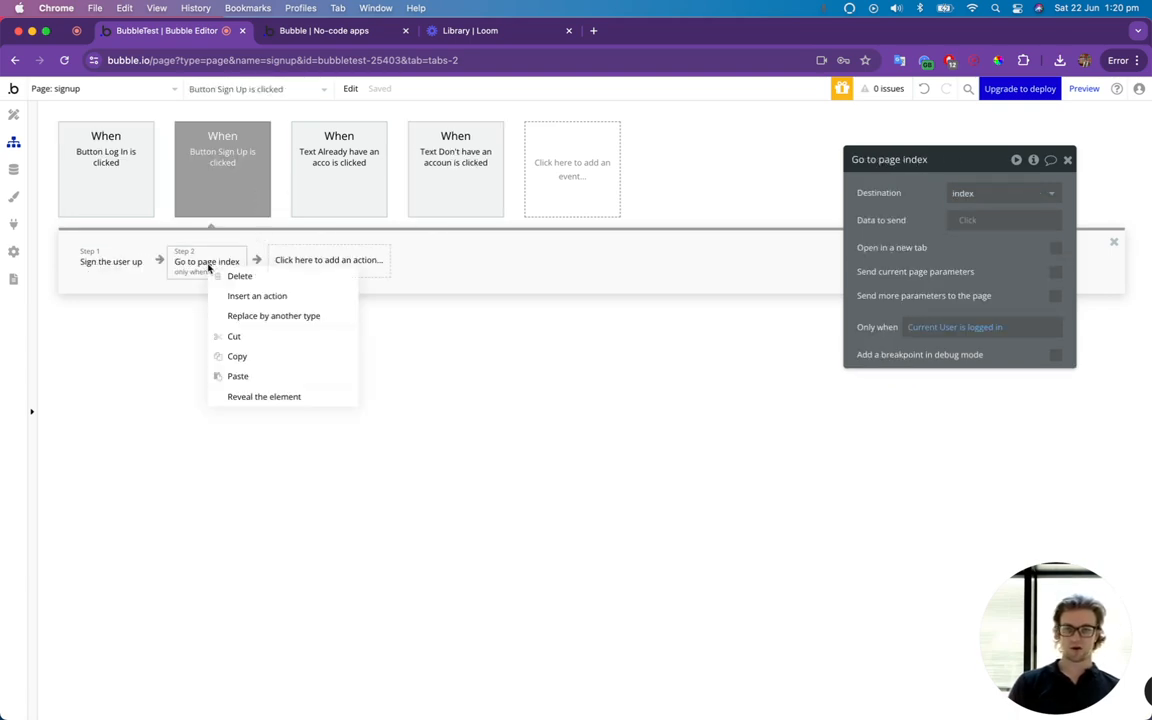
click(254, 337)
click(115, 185)
right_click(222, 262)
click(236, 268)
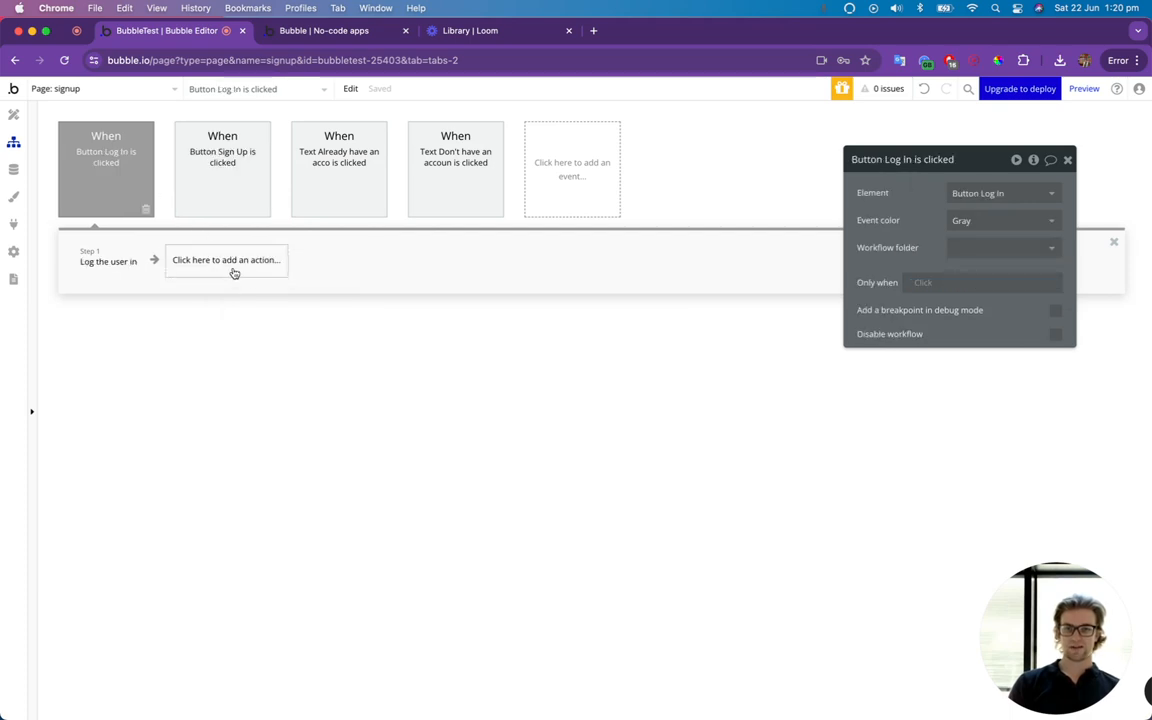
right_click(232, 262)
click(246, 276)
click(205, 266)
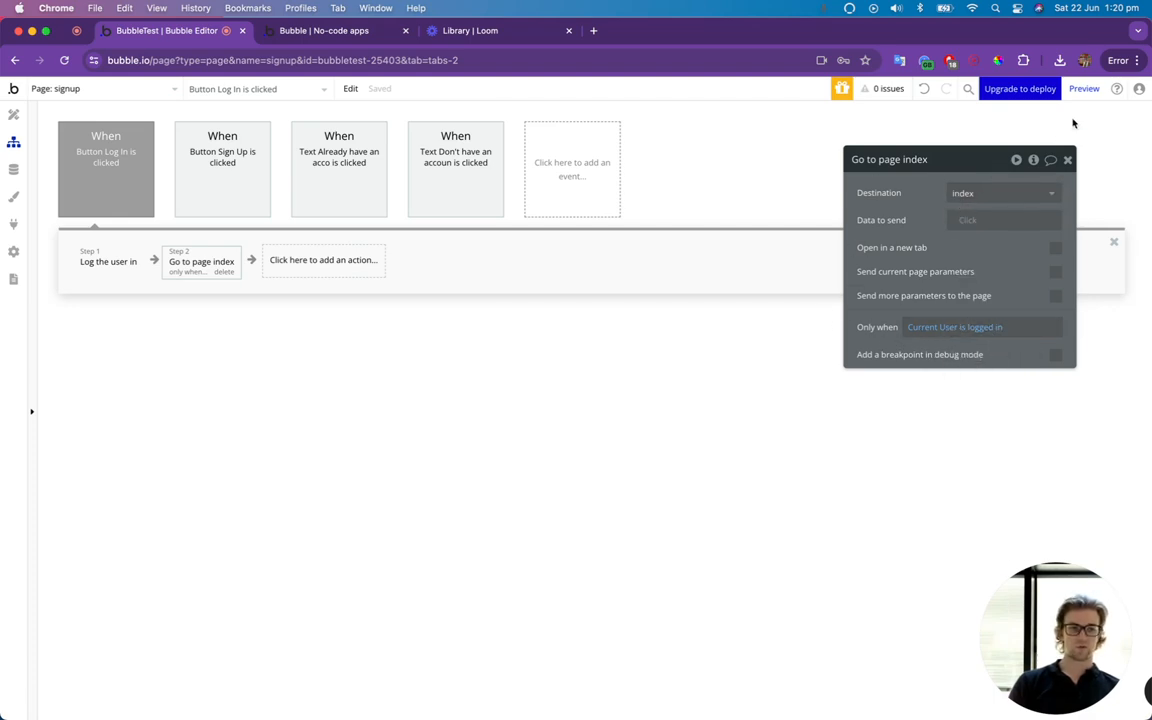
Preview the signup page and fill in the first and last name of a test user.
click(1084, 89)
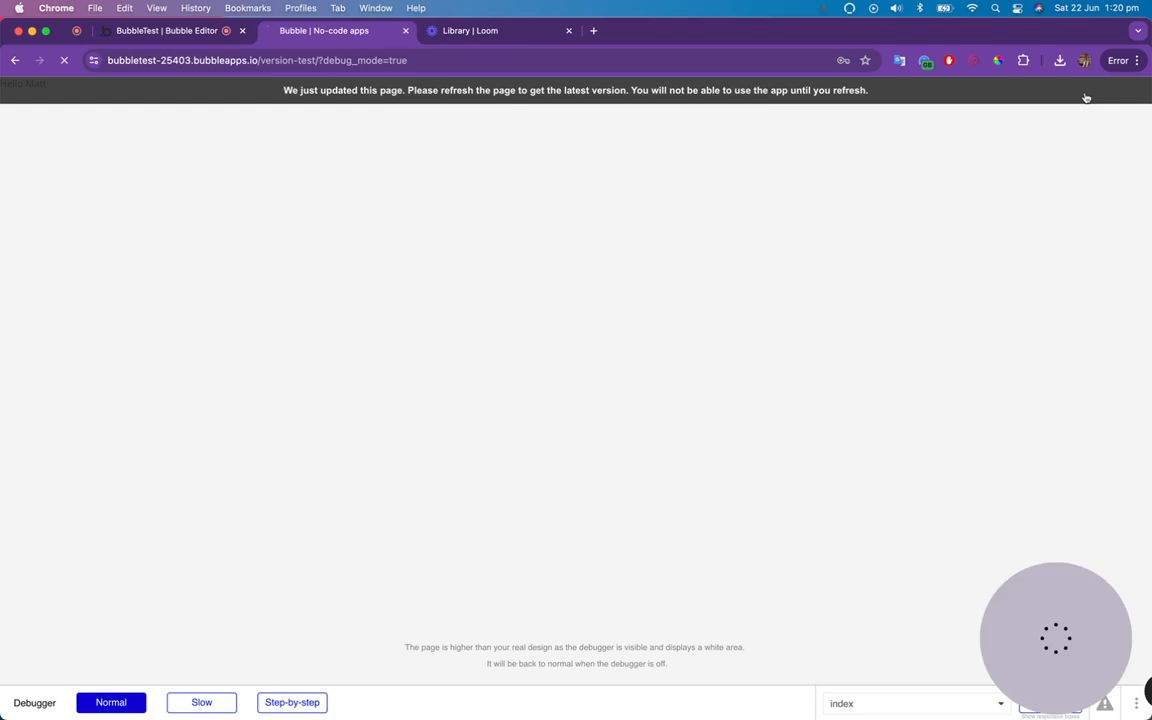
click(512, 205)
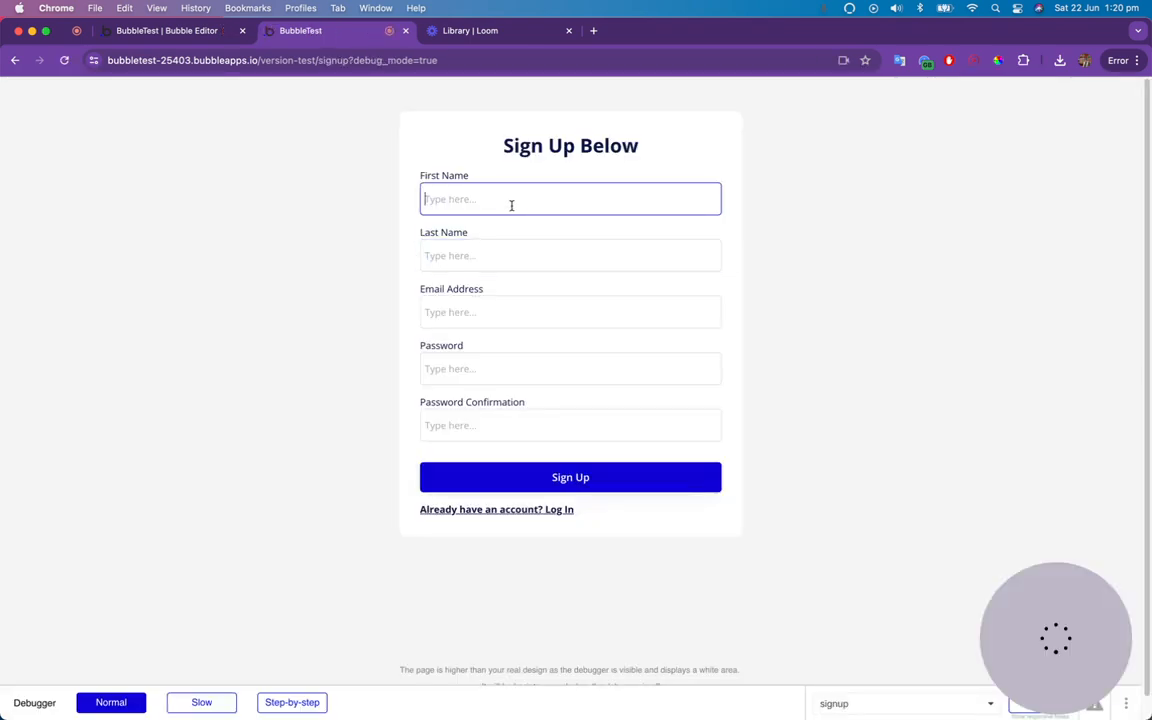
text(Test)
key(BackSpace)
key(BackSpace)
key(BackSpace)
key(BackSpace)
text(Matt)
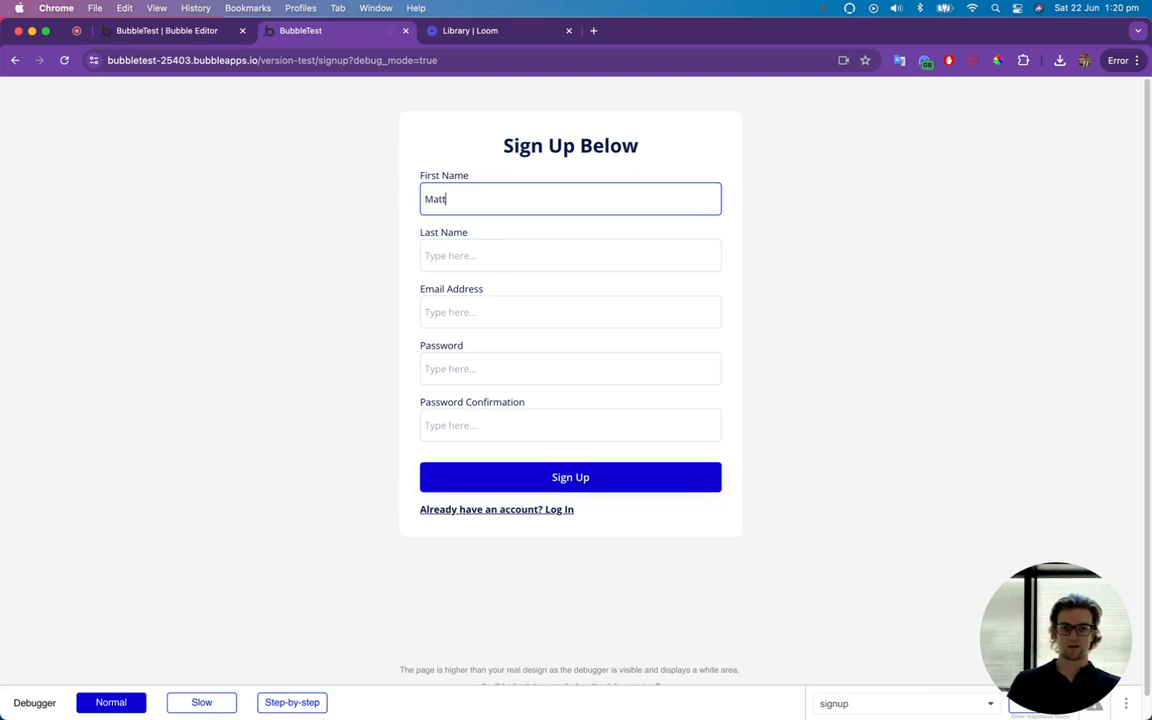
key(Tab)
text(Test)
key(Tab)
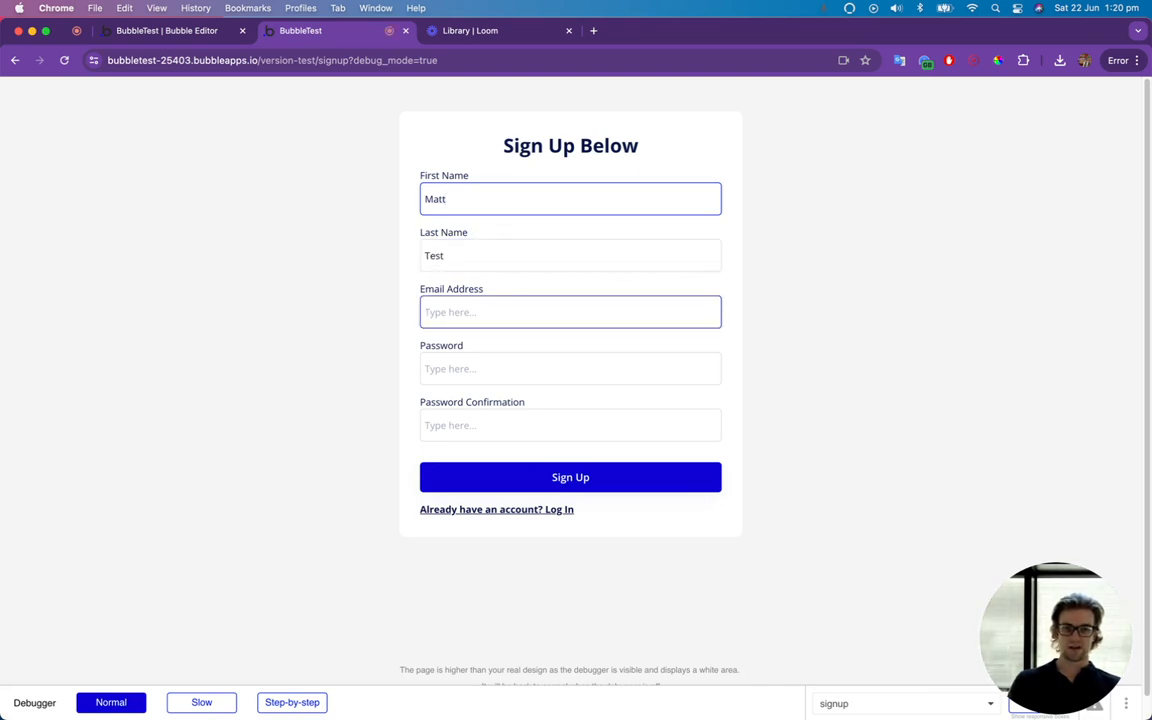
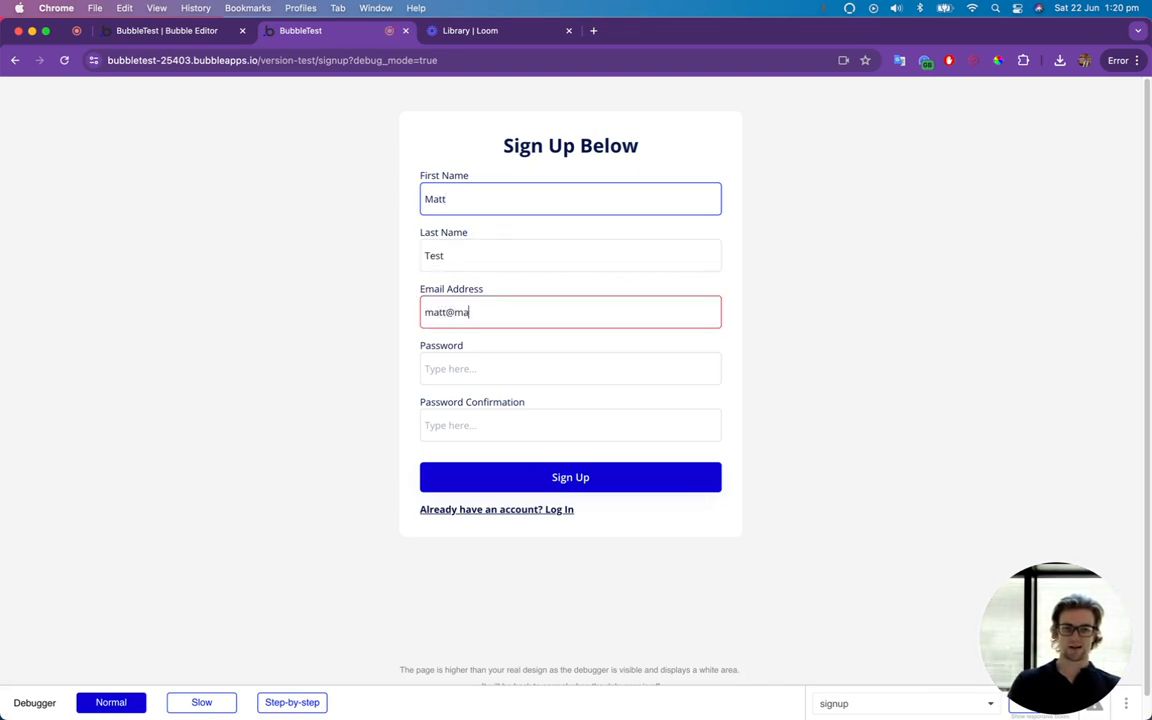
Enter an already registered e-mail, fill in the password and its confirmation, and try to submit the sign-up form.
key(Tab)
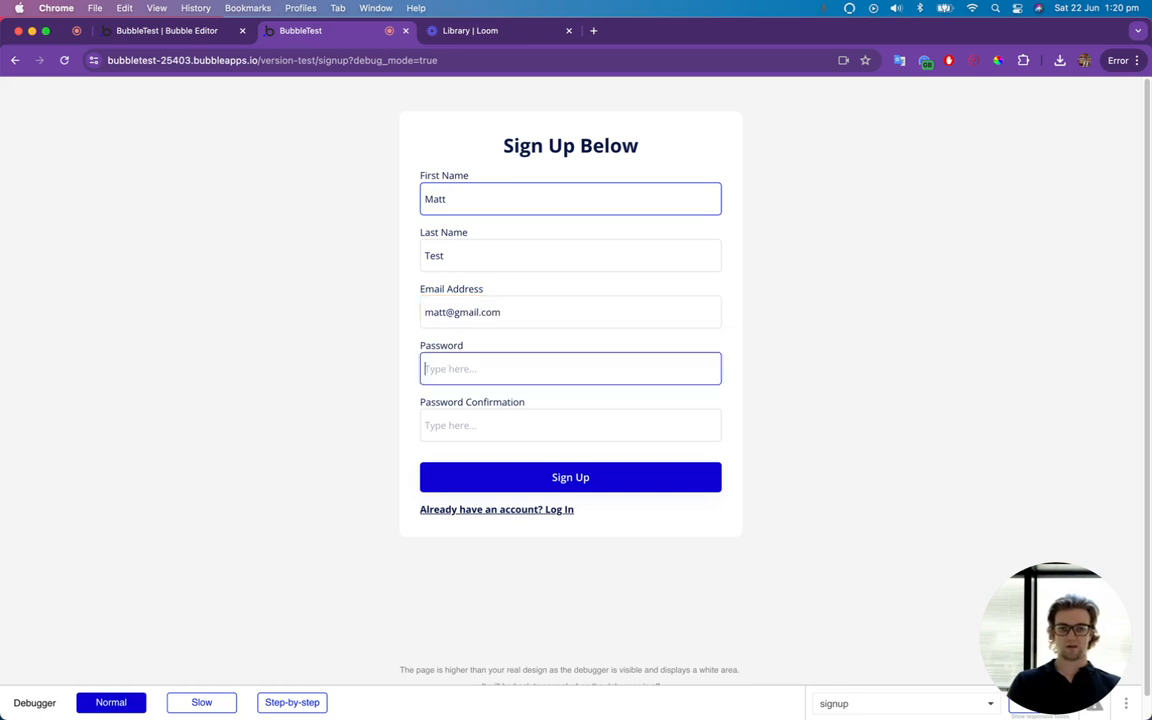
text(••••)
key(Tab)
text(••••)
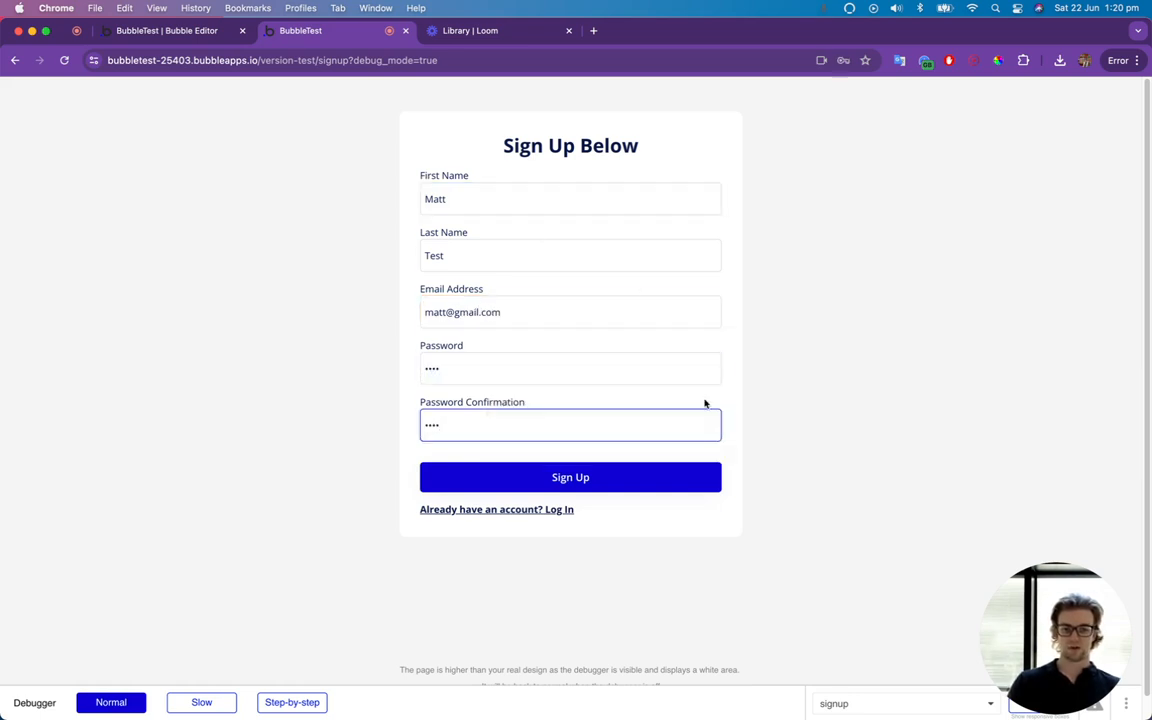
click(647, 488)
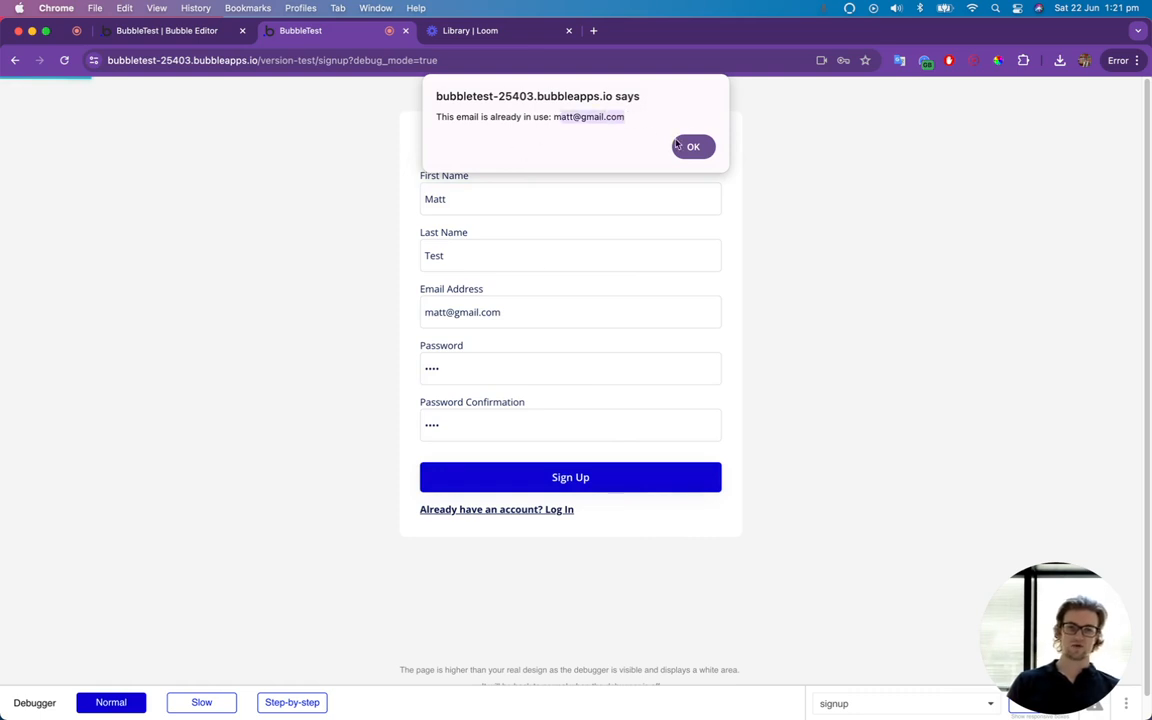
click(690, 147)
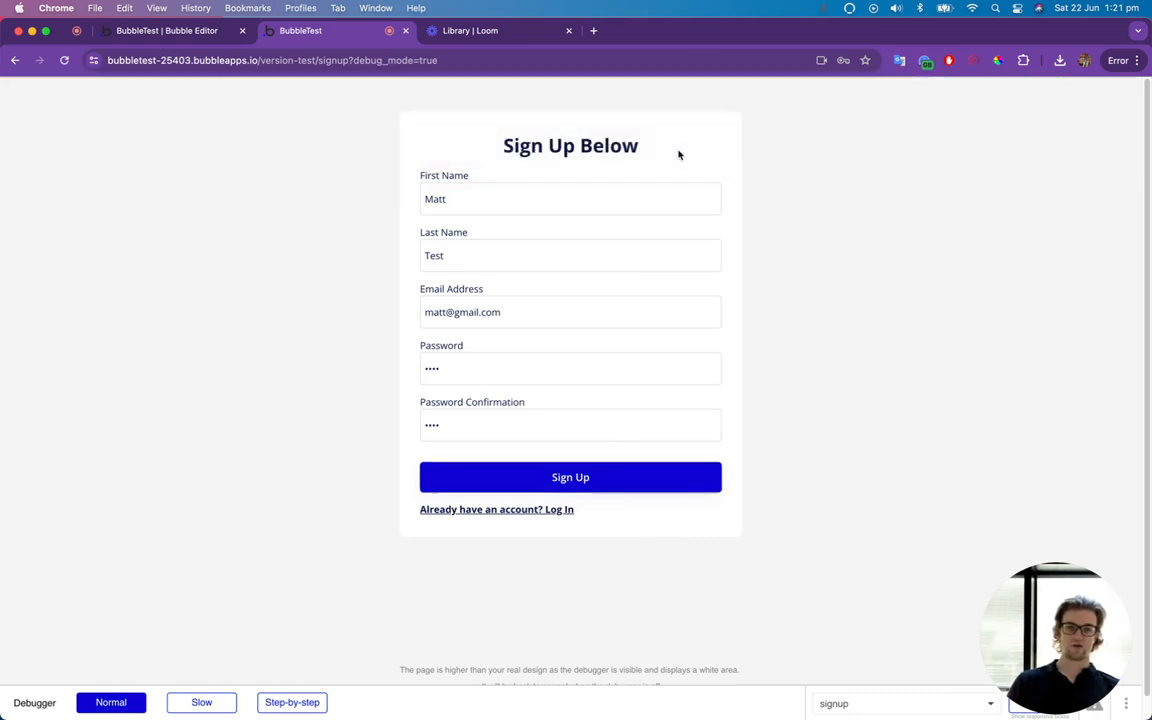
Switch to the Log In form and log in with the existing user's e-mail and account password.
click(519, 510)
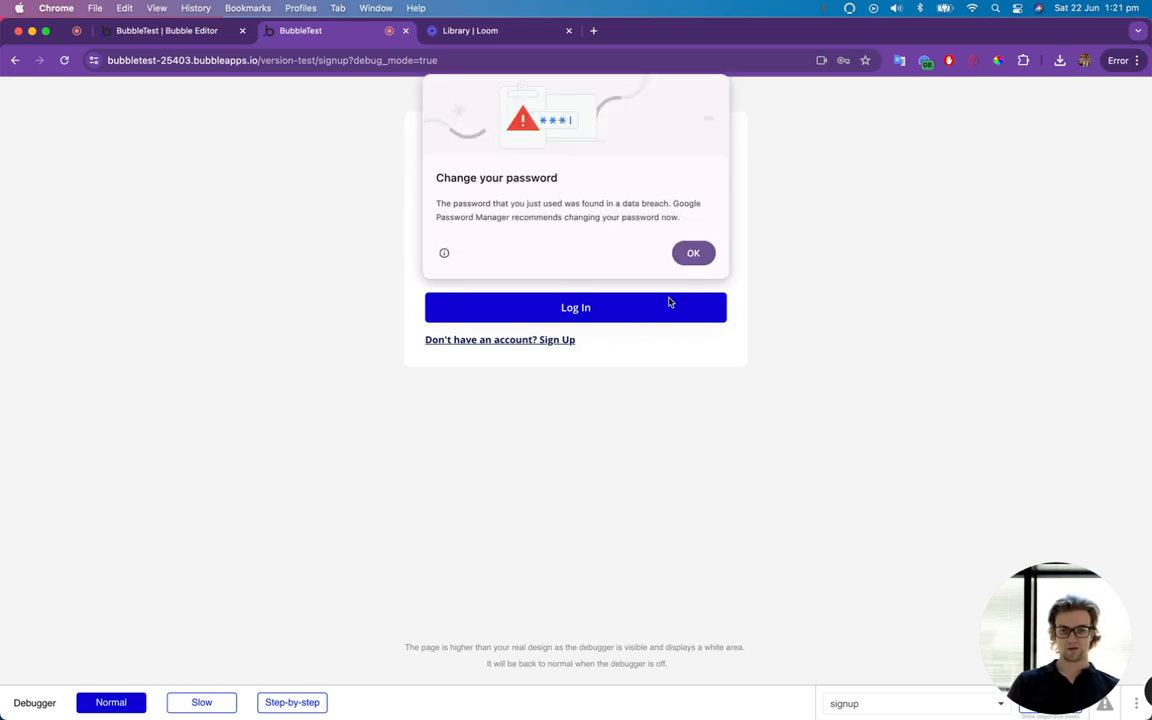
click(691, 255)
click(576, 205)
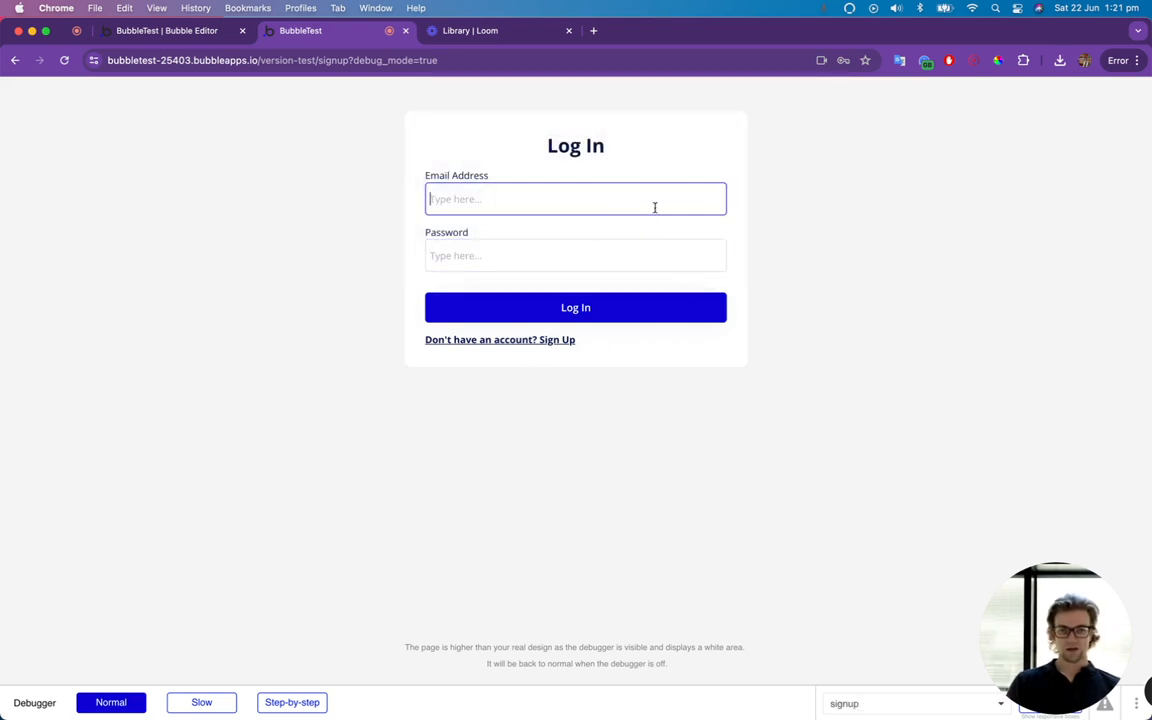
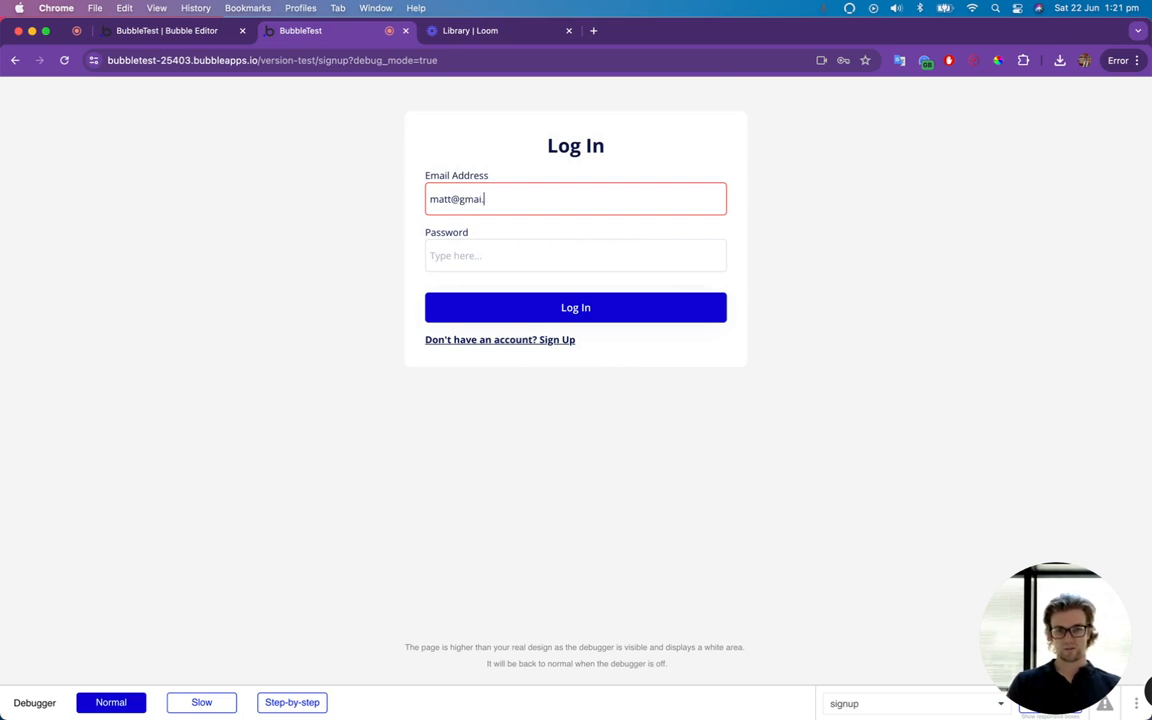
key(Tab)
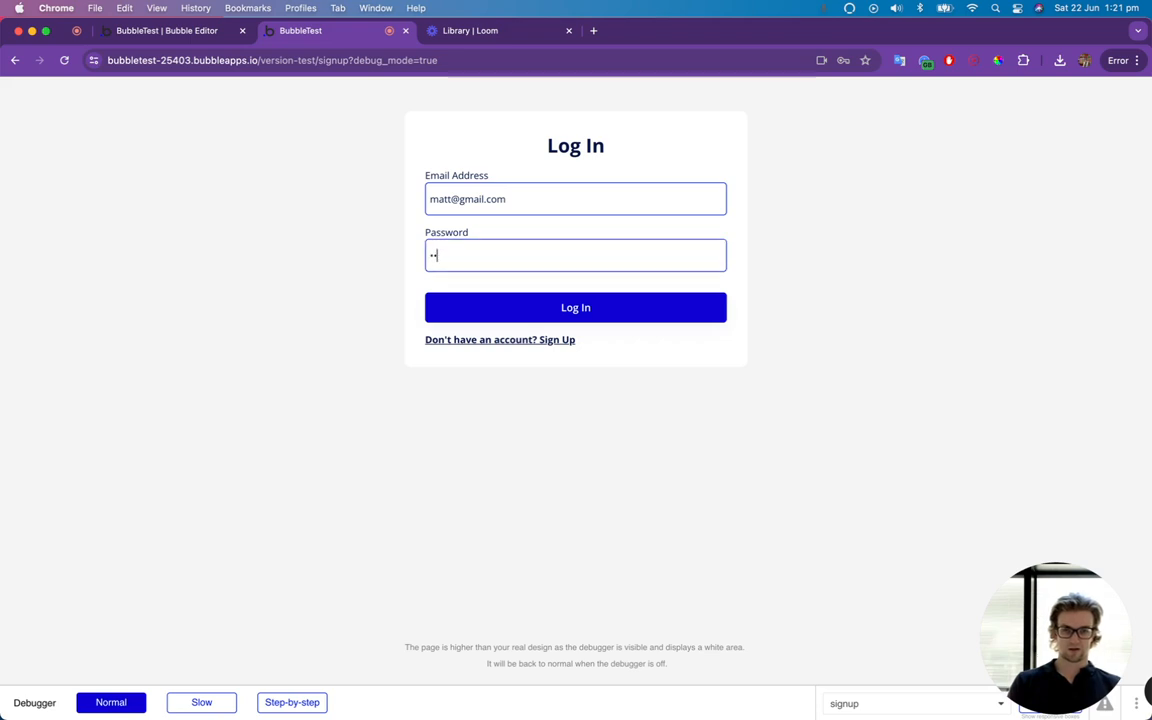
click(712, 318)
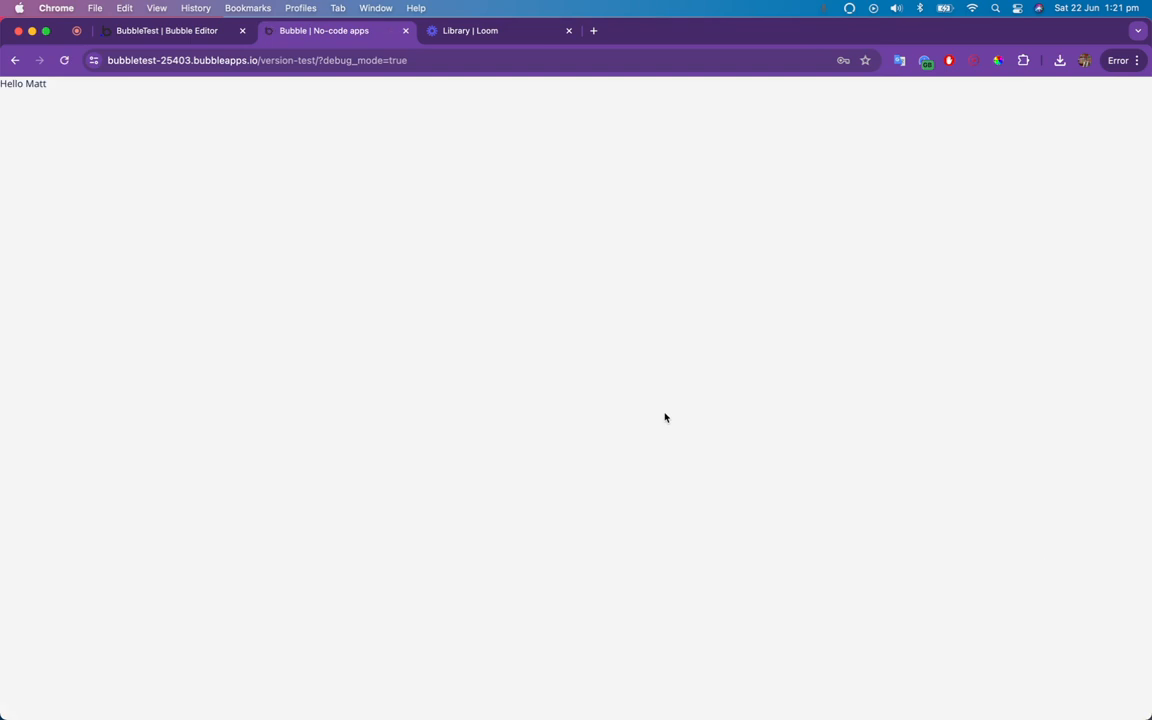
Check the greeting on the index page and return to the signup page's design view in the Bubble editor.
drag(53, 87, 4, 86)
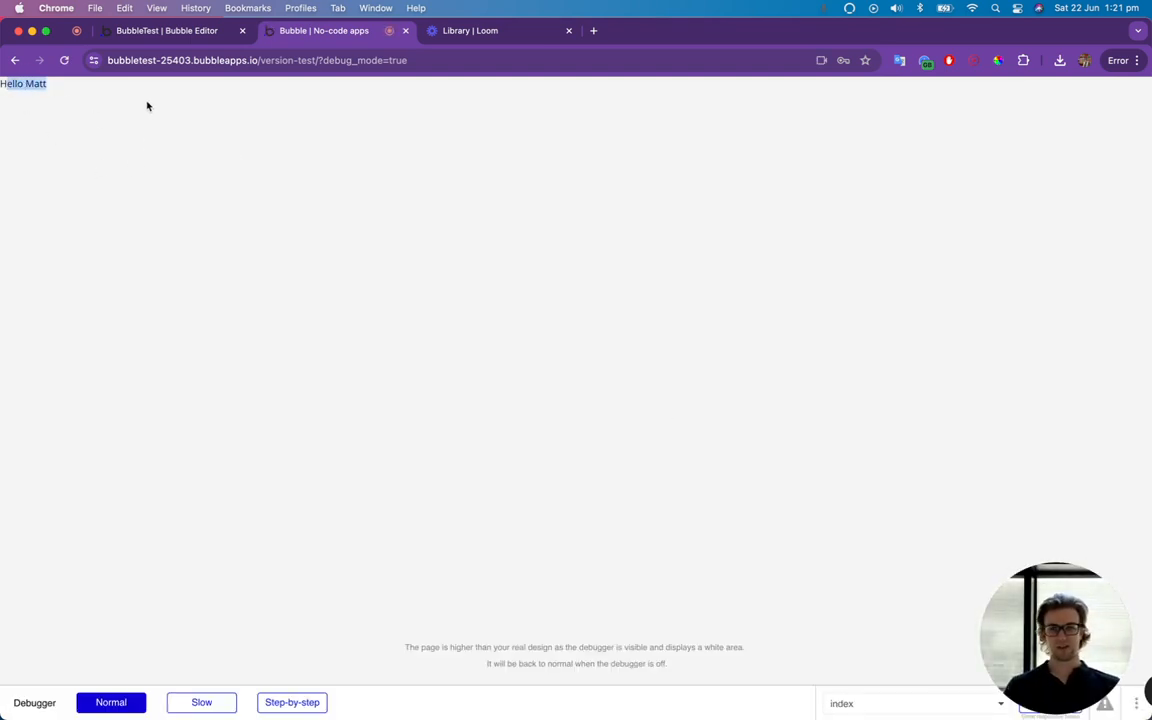
click(172, 32)
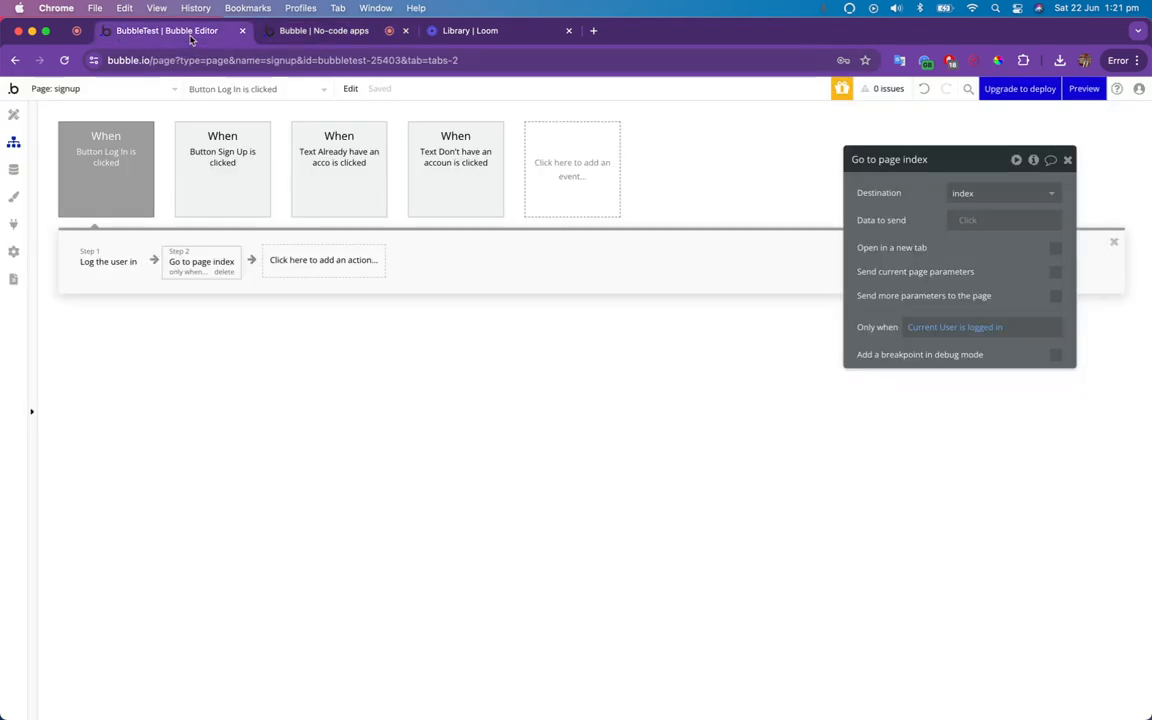
click(14, 116)
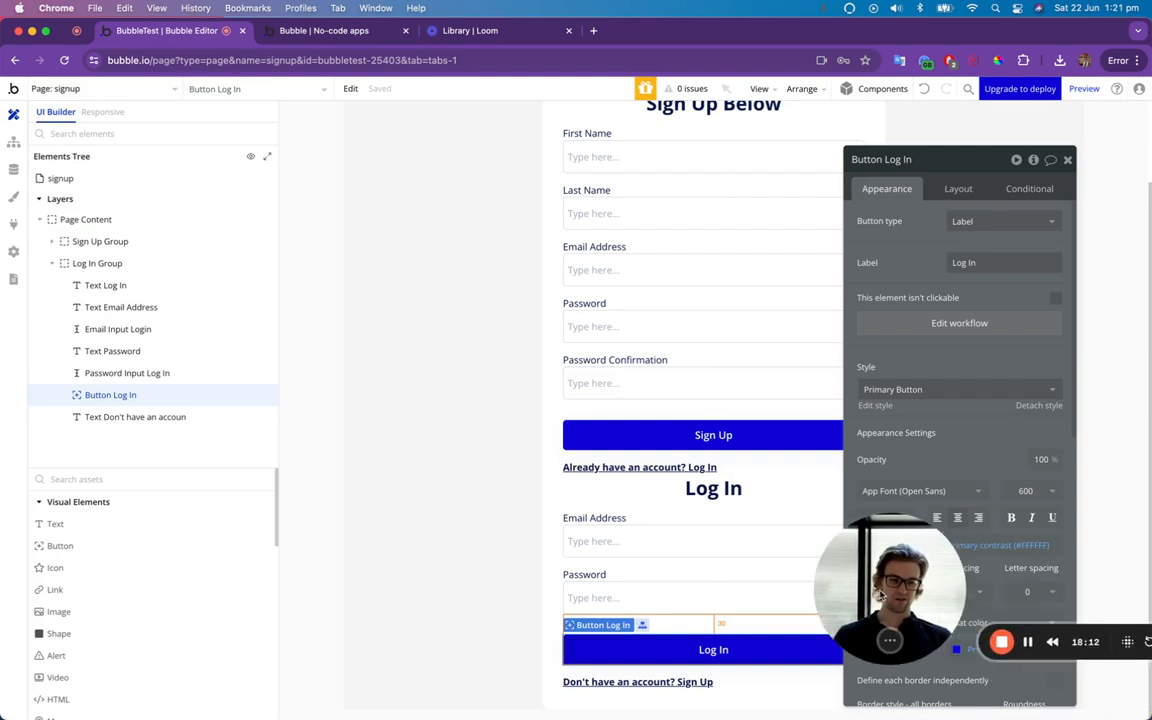
drag(880, 597, 641, 499)
click(631, 517)
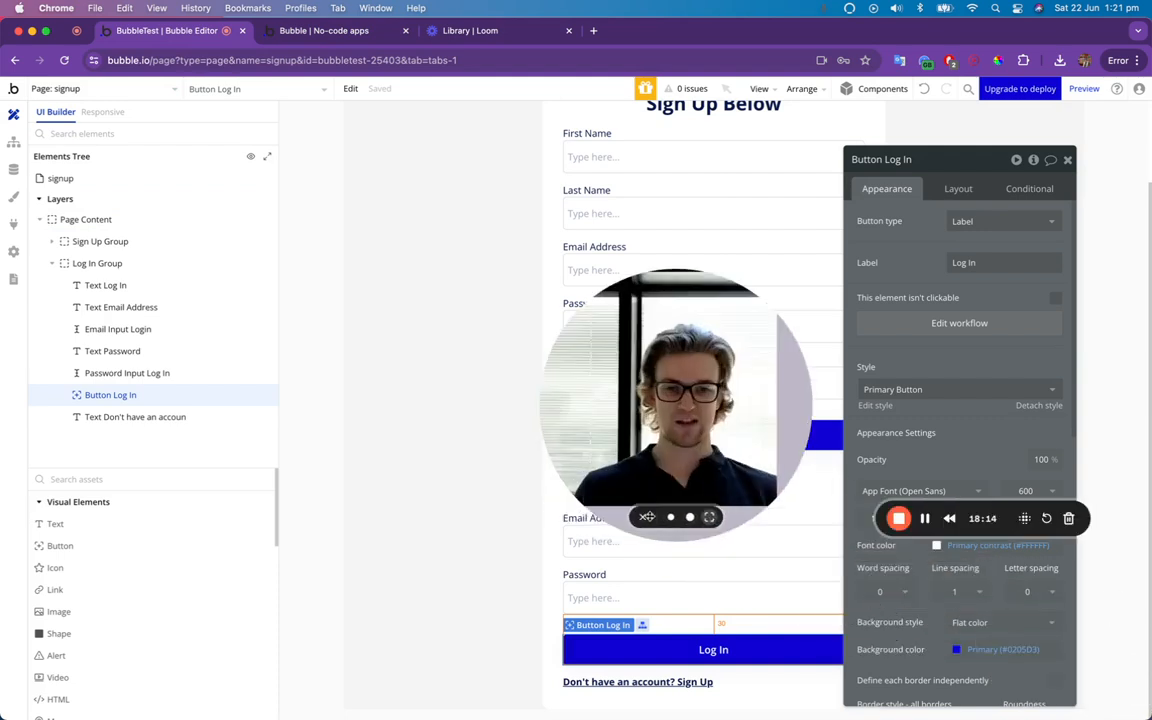
drag(724, 382, 518, 441)
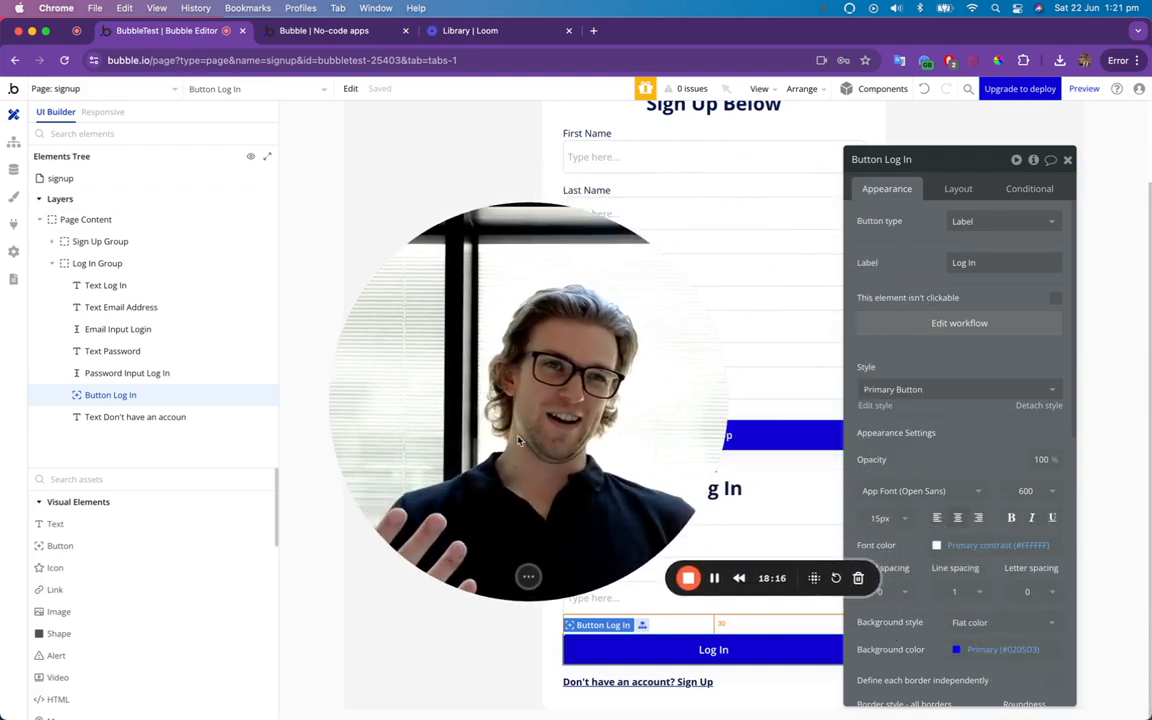